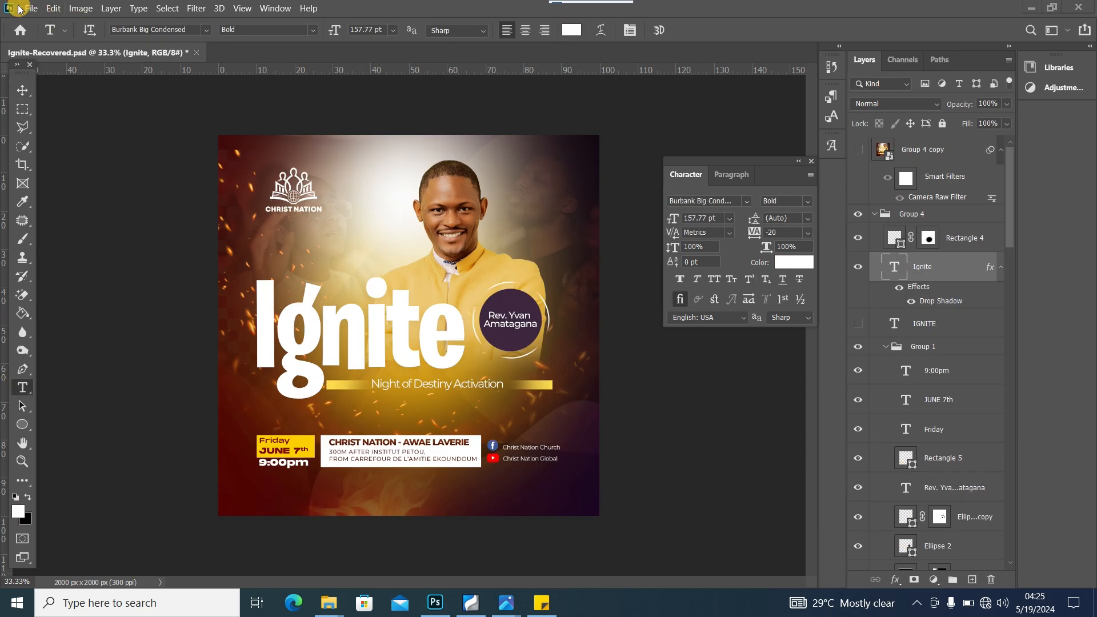
Step: Create a new 2000 × 2000 pixel document at 300 pixels/inch with a white background, and compare it with the Ignite flyer
{"action": "left_click", "coordinate": [28, 8]}
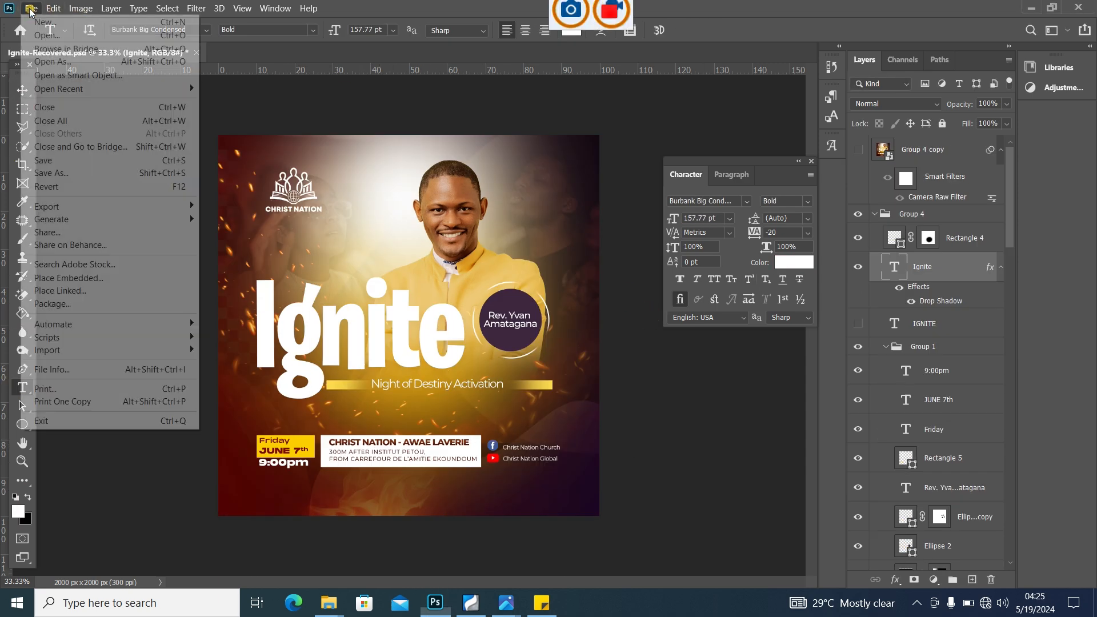
{"action": "left_click", "coordinate": [40, 24]}
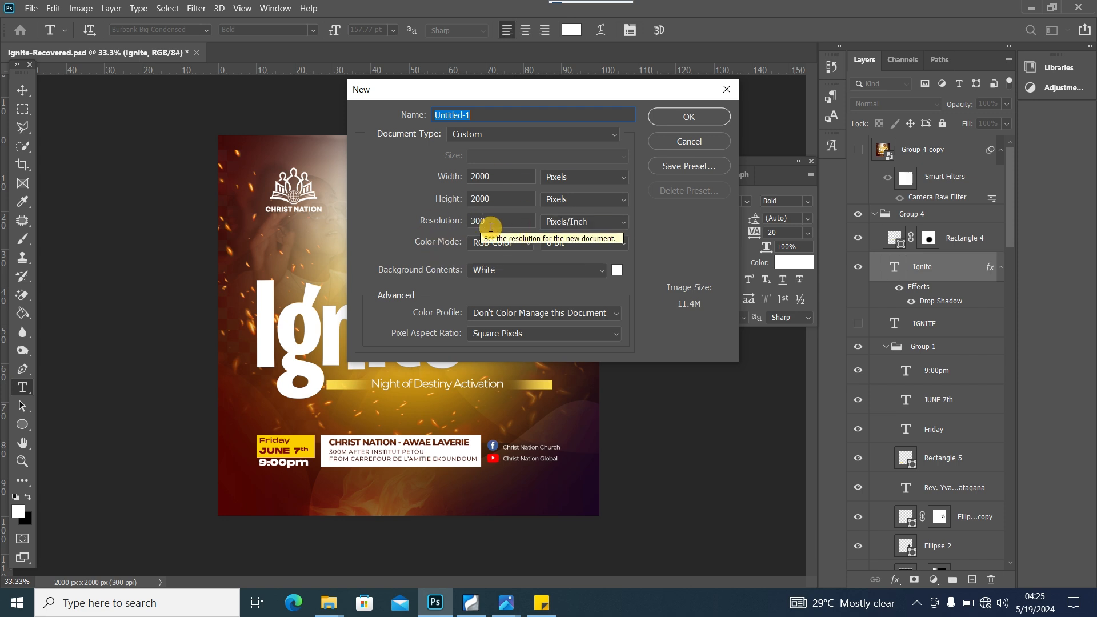
{"action": "left_click", "coordinate": [681, 118]}
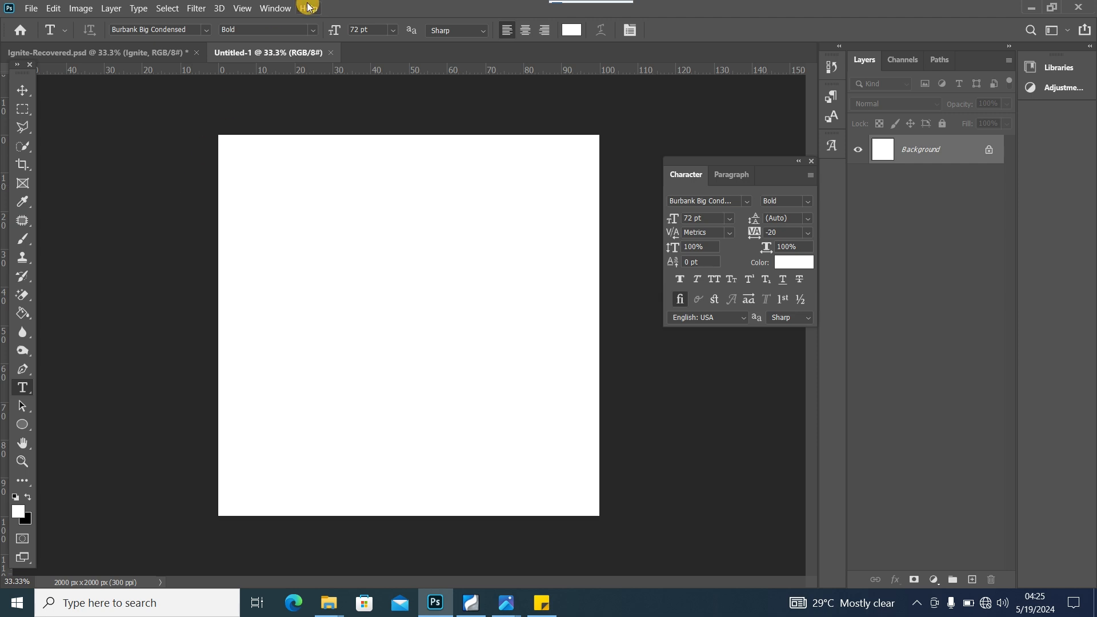
{"action": "left_click", "coordinate": [136, 57]}
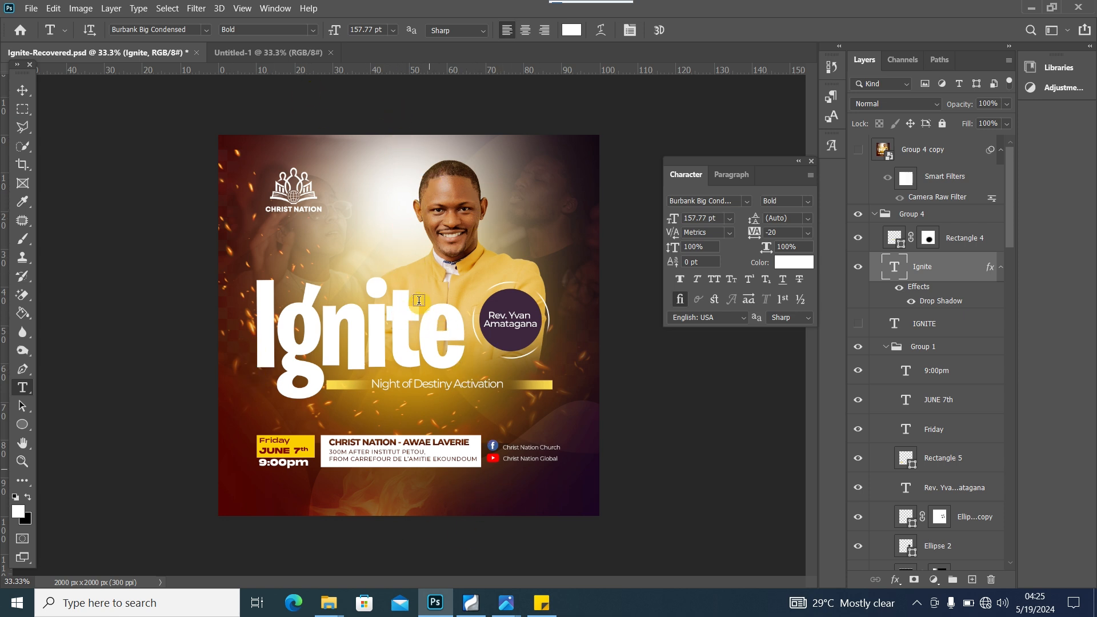
{"action": "left_click", "coordinate": [293, 55]}
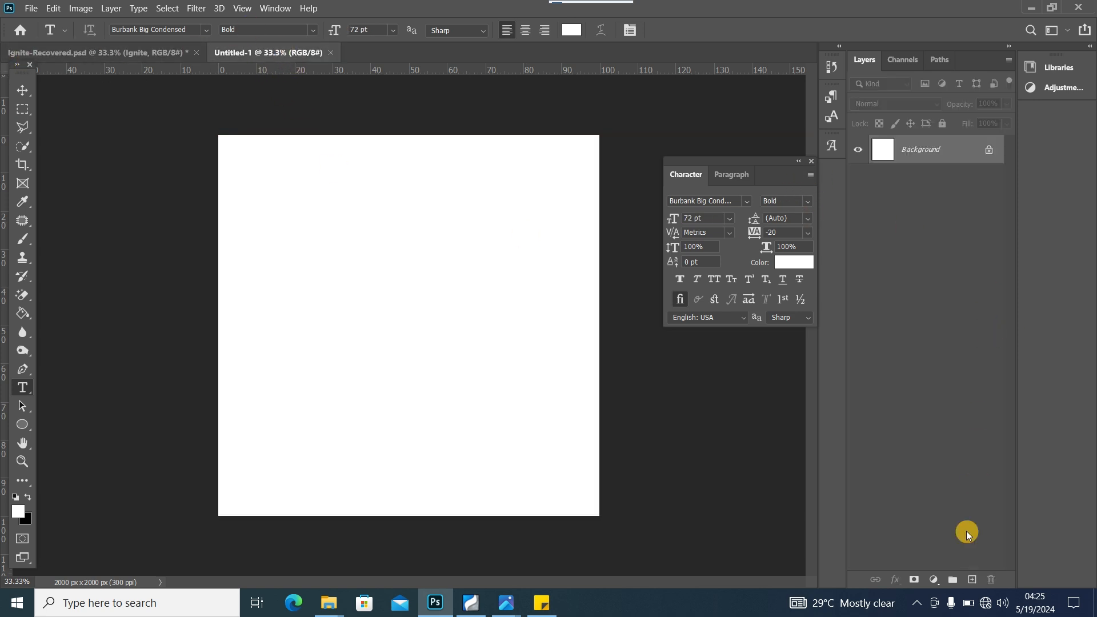
Step: Add a Solid Color fill layer in dark purple #24001e above the background
{"action": "left_click", "coordinate": [935, 581]}
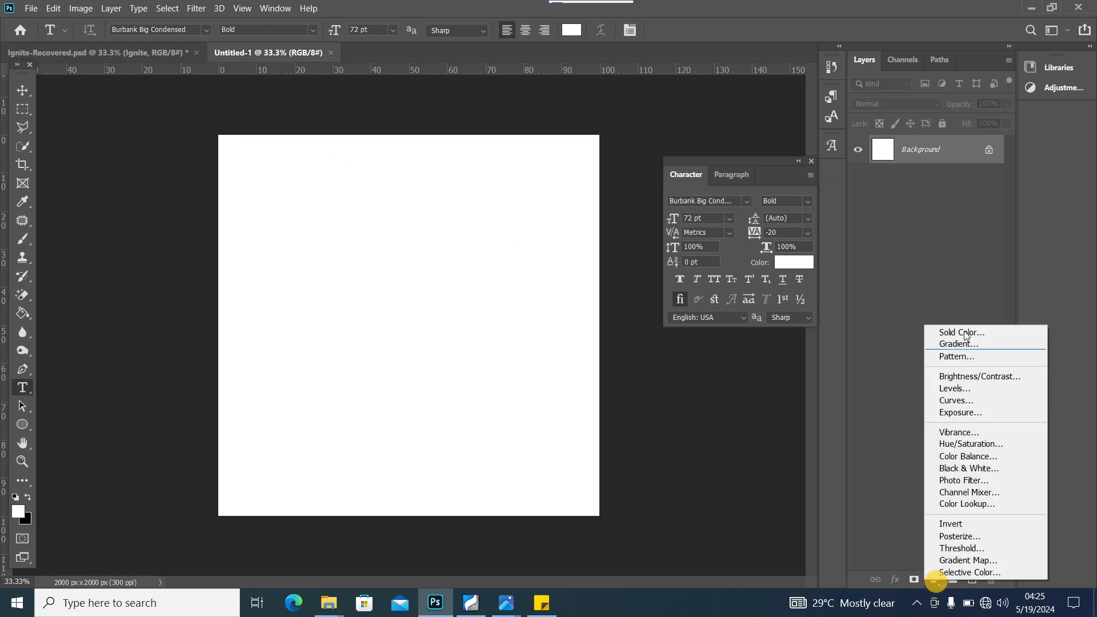
{"action": "left_click", "coordinate": [969, 333]}
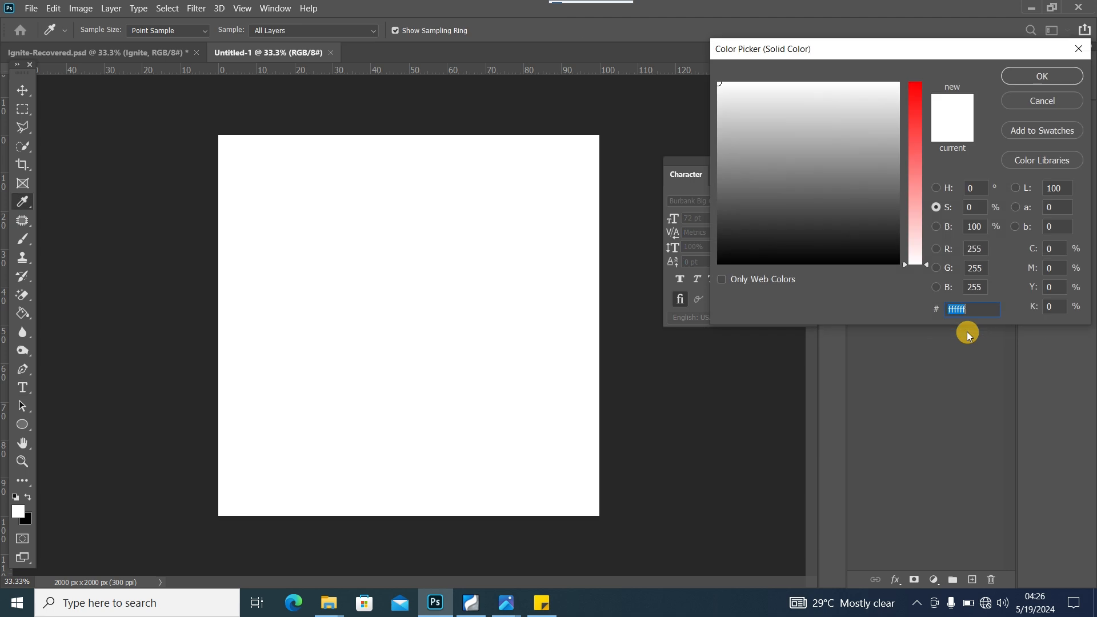
{"action": "left_click_drag", "start_coordinate": [907, 262], "coordinate": [876, 50]}
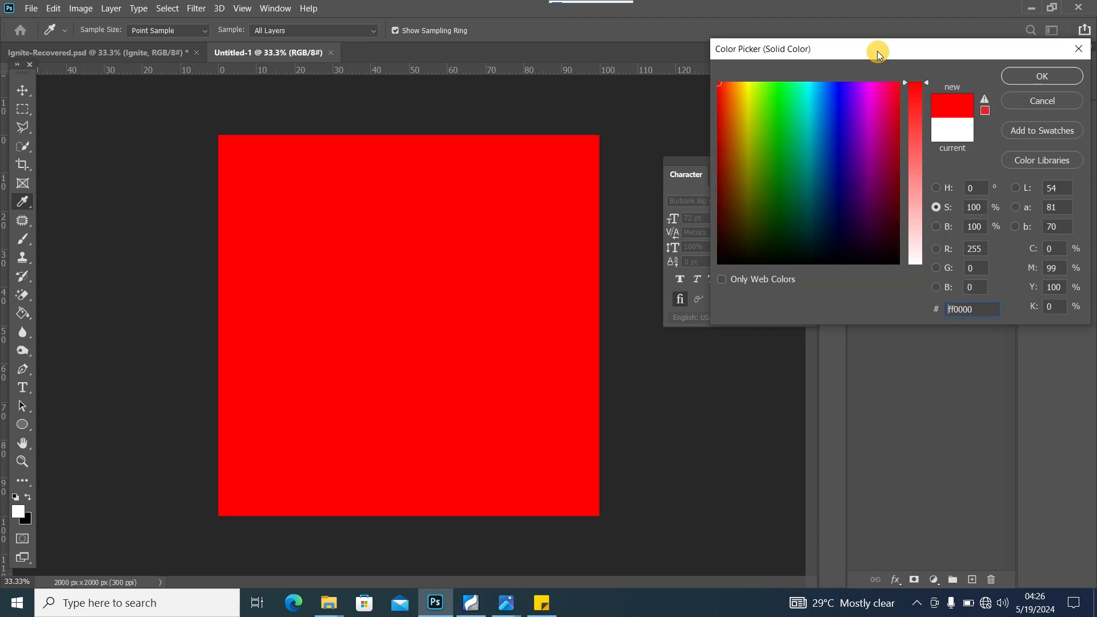
{"action": "mouse_move", "coordinate": [889, 233]}
{"action": "left_mouse_down"}
{"action": "mouse_move", "coordinate": [899, 232]}
{"action": "mouse_move", "coordinate": [874, 233]}
{"action": "left_mouse_up"}
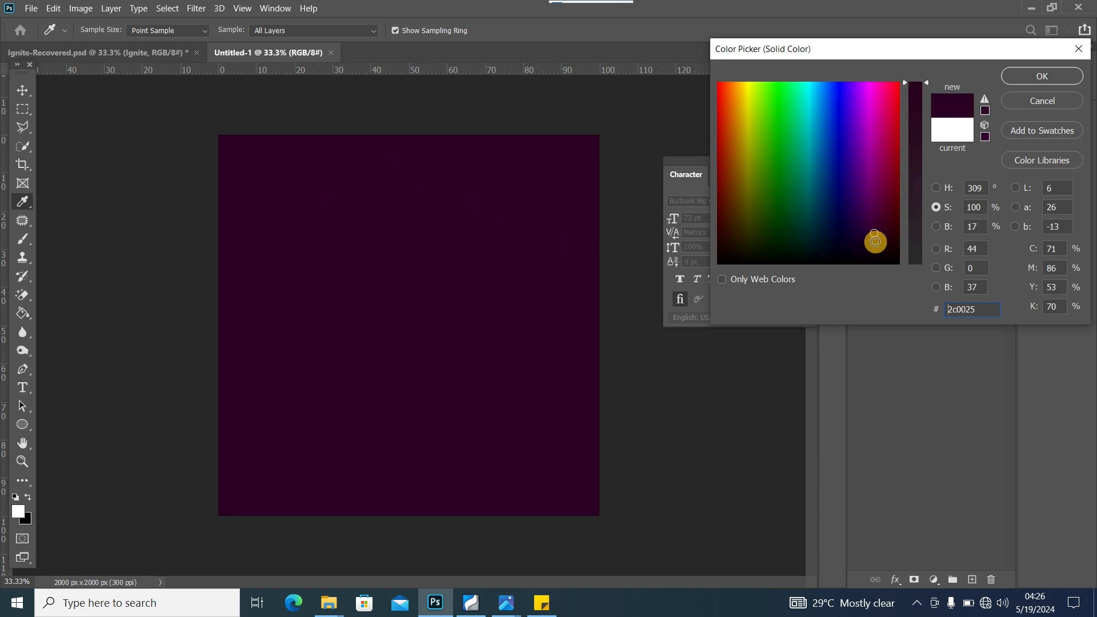
{"action": "left_click", "coordinate": [876, 241]}
{"action": "left_click", "coordinate": [1013, 89]}
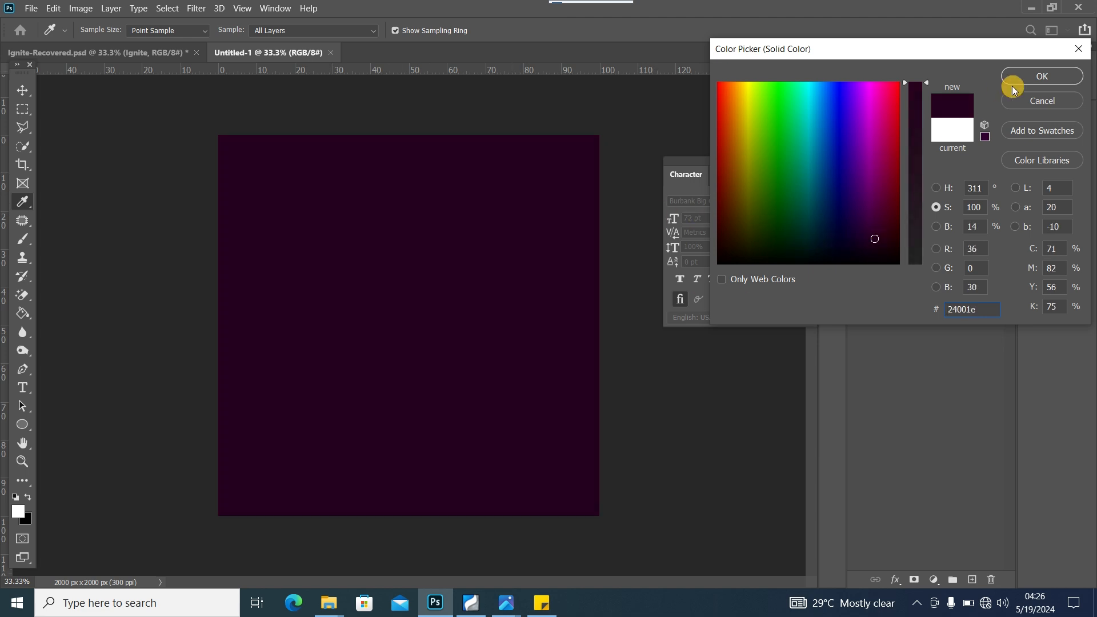
{"action": "left_click", "coordinate": [1049, 73]}
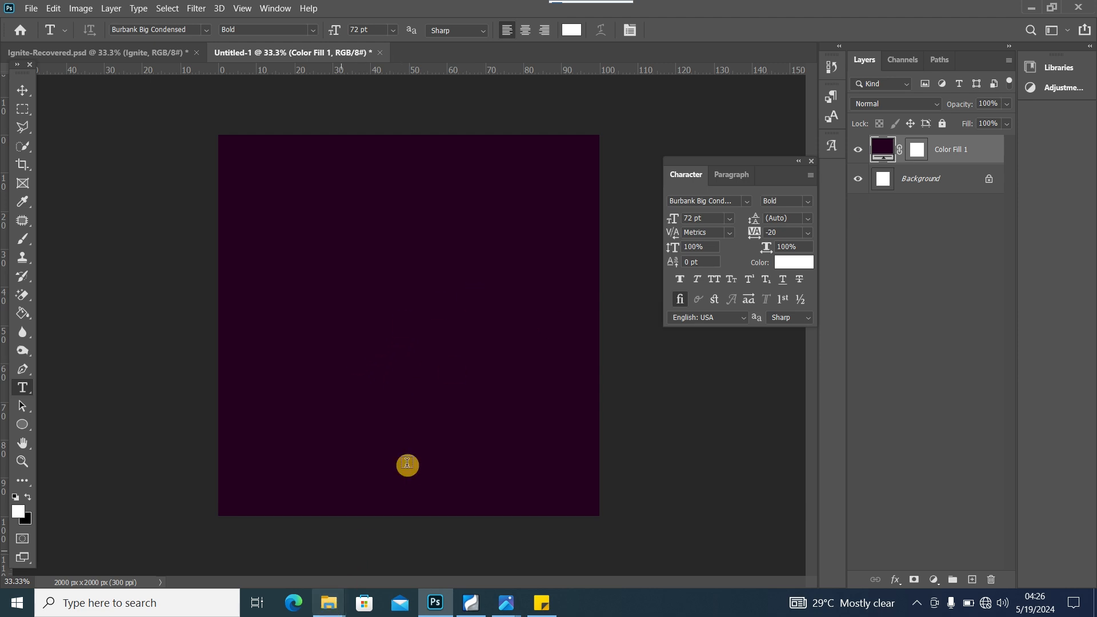
Step: Place the 3d-fire-with-flames image from the Ignite folder and scale it to about 31% so it covers the whole canvas
{"action": "left_click", "coordinate": [328, 603]}
{"action": "left_click", "coordinate": [569, 545]}
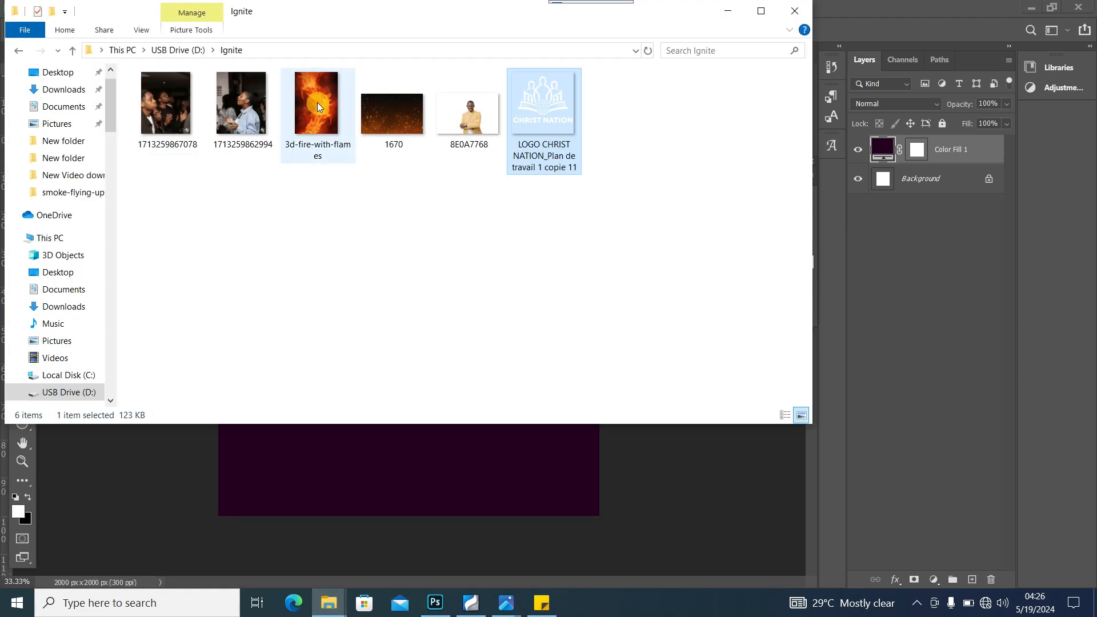
{"action": "left_click_drag", "start_coordinate": [317, 102], "coordinate": [444, 457]}
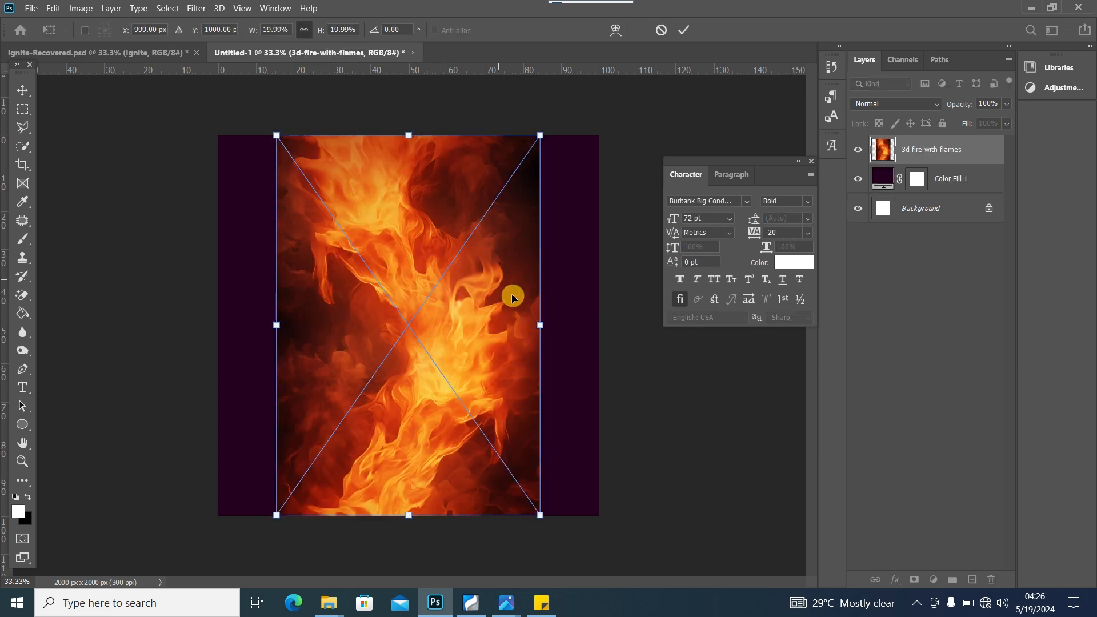
{"action": "left_click_drag", "start_coordinate": [538, 327], "coordinate": [600, 301]}
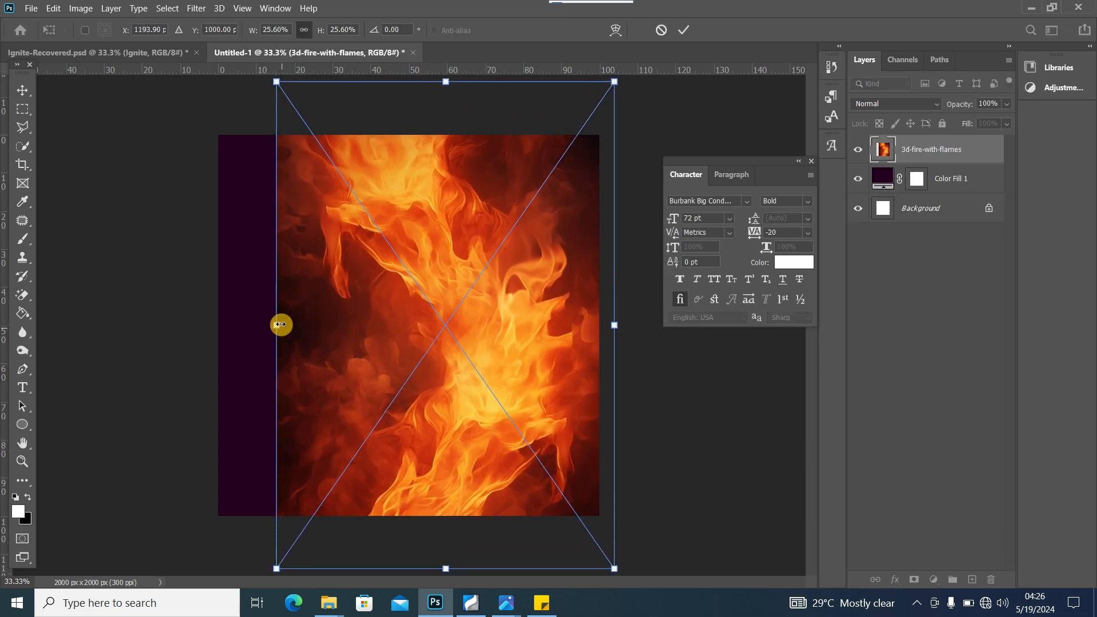
{"action": "left_click_drag", "start_coordinate": [282, 324], "coordinate": [207, 330]}
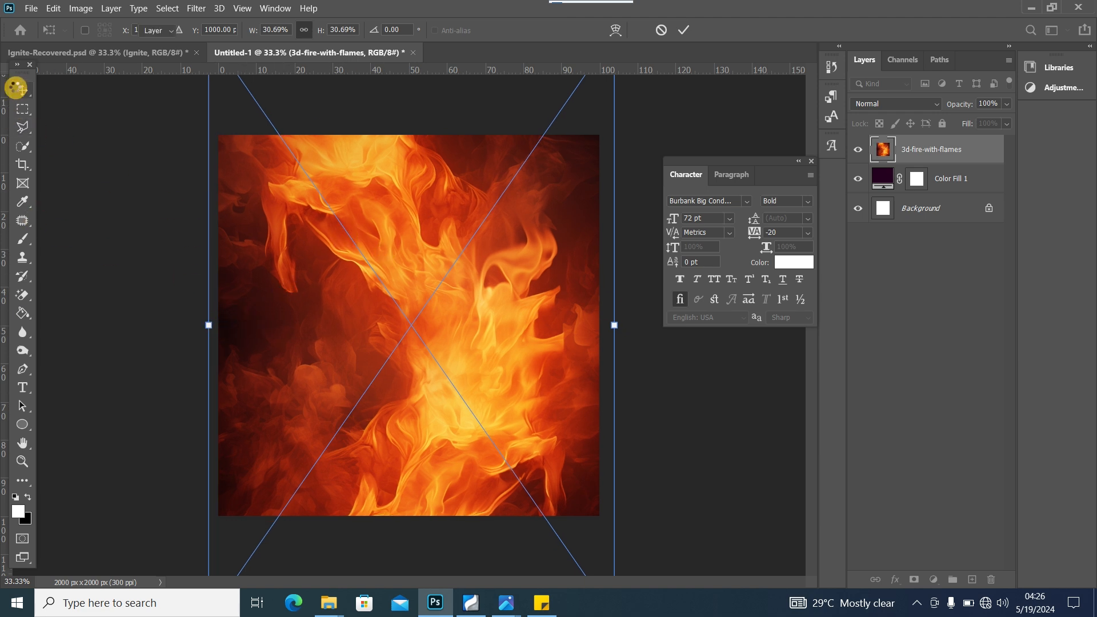
{"action": "key", "text": "Return"}
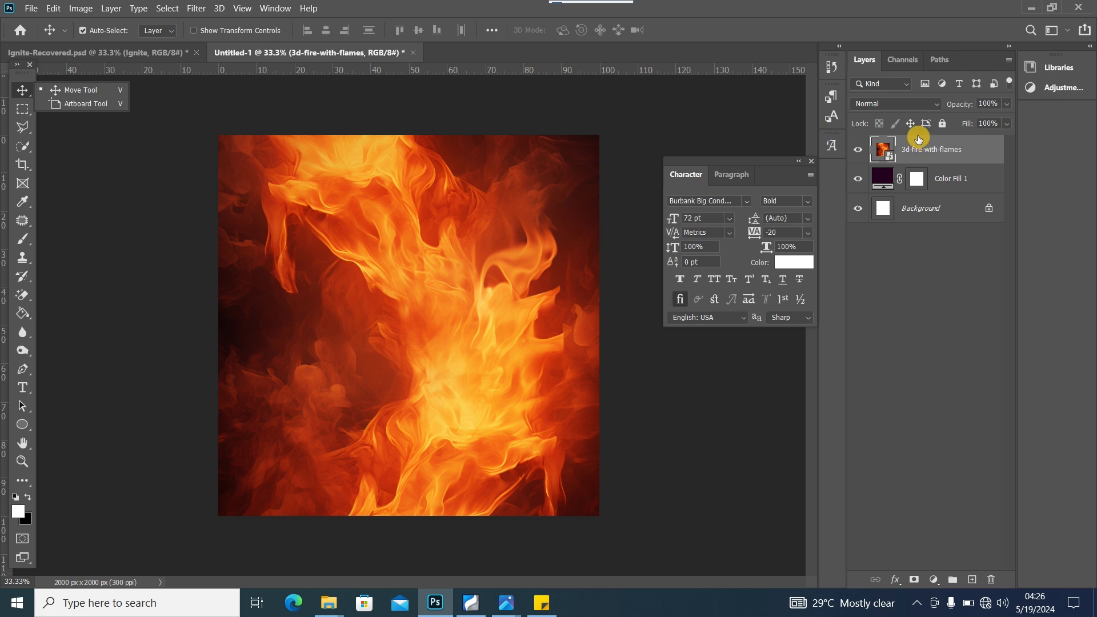
Step: Set the flames layer's blend mode to Screen and add a layer mask to it
{"action": "left_click", "coordinate": [894, 103]}
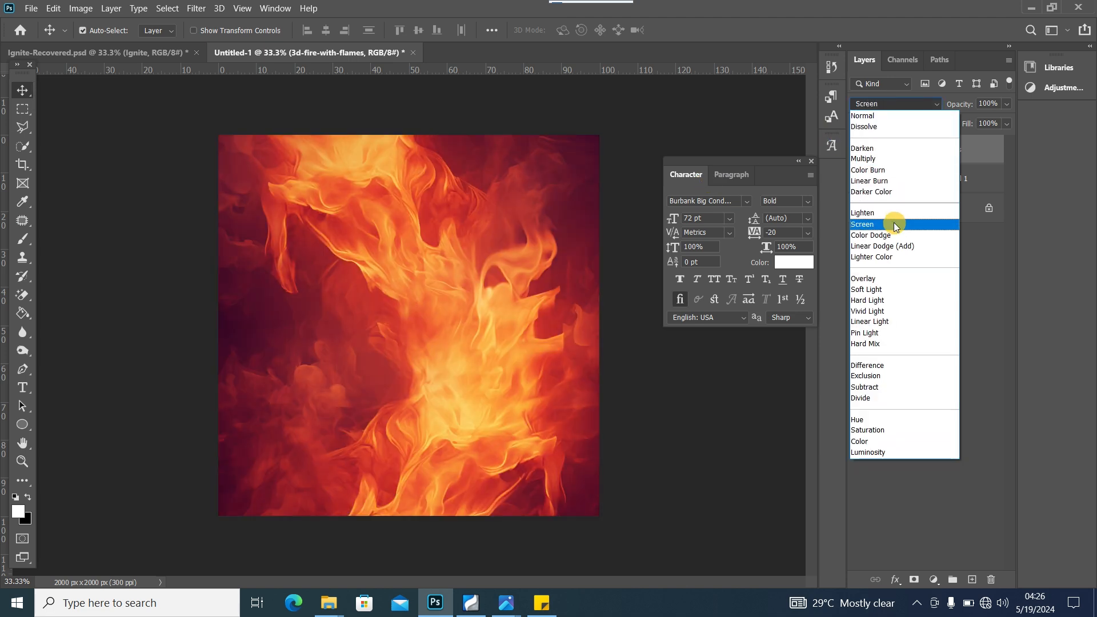
{"action": "left_click", "coordinate": [894, 224]}
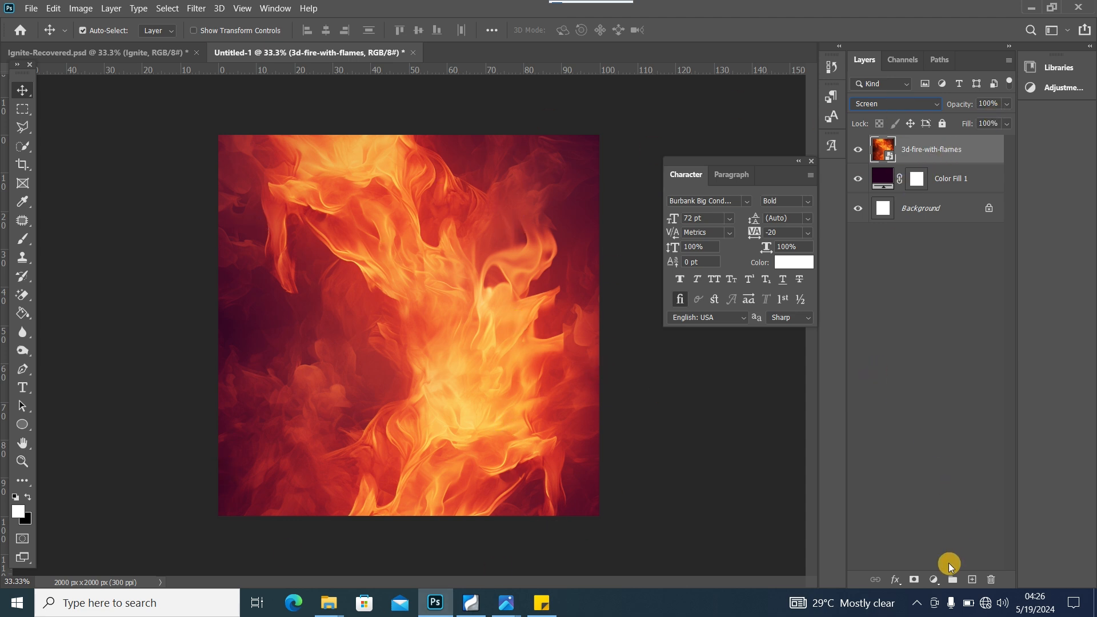
{"action": "left_click", "coordinate": [914, 579]}
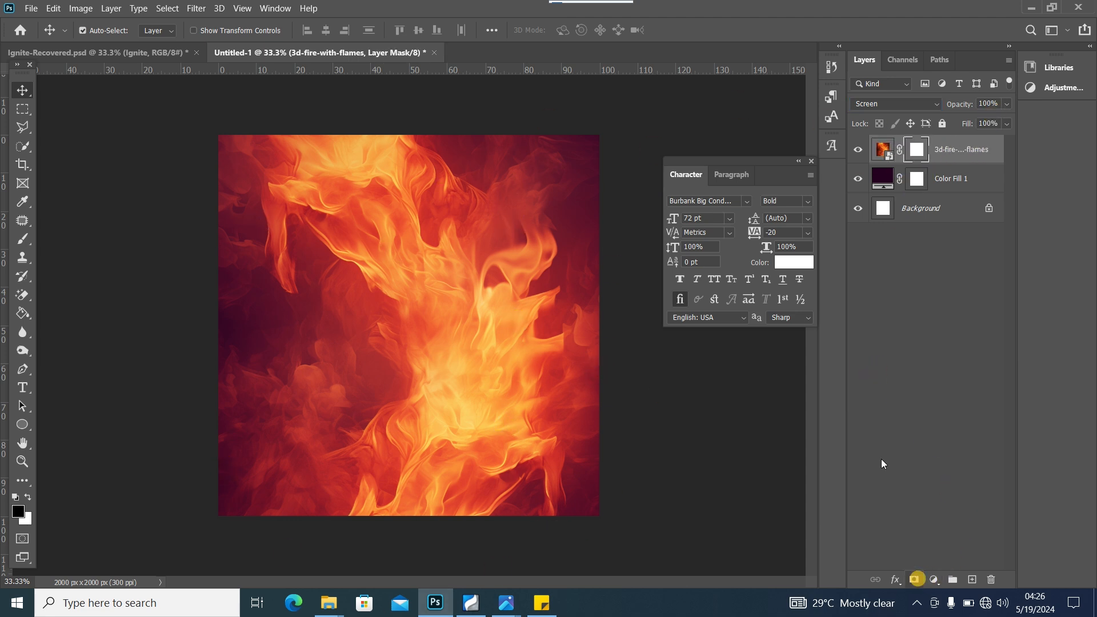
Step: Paint black on the flames mask with a soft 2100 px brush at 0% hardness, keeping mainly the fire along the canvas's lower edge
{"action": "left_click", "coordinate": [22, 239]}
{"action": "key", "text": "bracketright"}
{"action": "key", "text": "bracketright"}
{"action": "key", "text": "bracketright"}
{"action": "key", "text": "bracketright"}
{"action": "key", "text": "bracketright"}
{"action": "key", "text": "bracketright"}
{"action": "key", "text": "bracketright"}
{"action": "key", "text": "bracketright"}
{"action": "key", "text": "bracketright"}
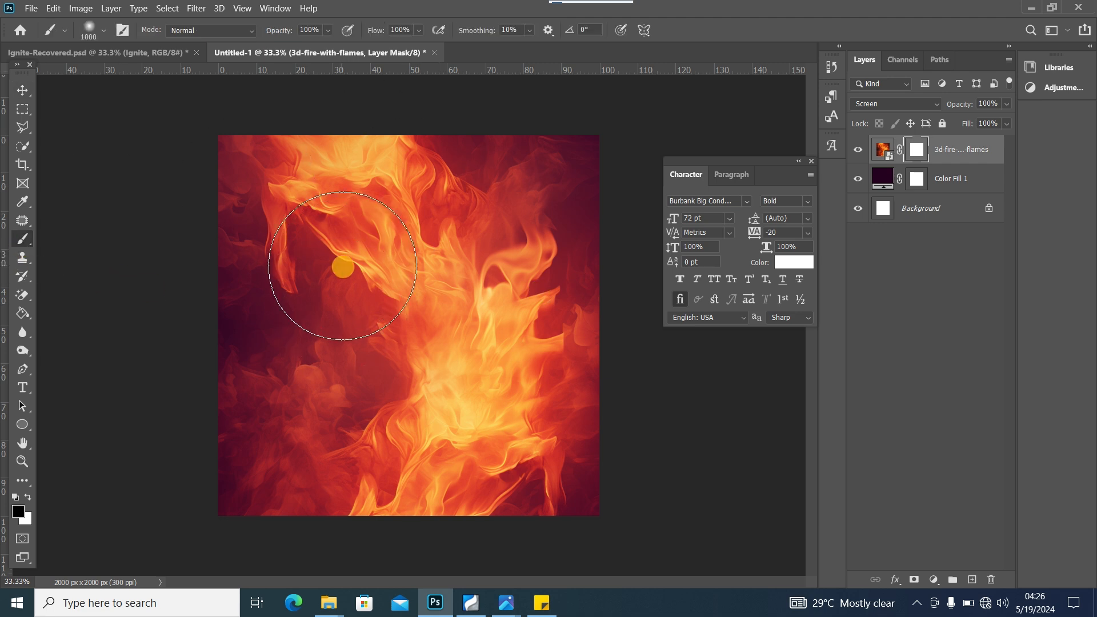
{"action": "key", "text": "bracketright"}
{"action": "key", "text": "bracketright"}
{"action": "key", "text": "bracketright"}
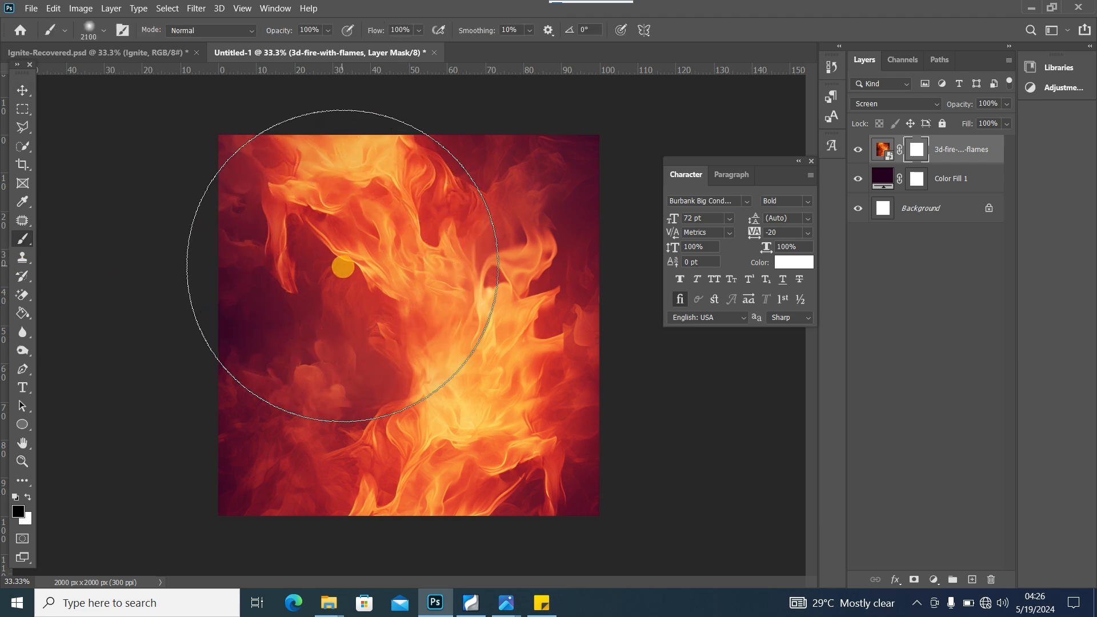
{"action": "right_click", "coordinate": [353, 247]}
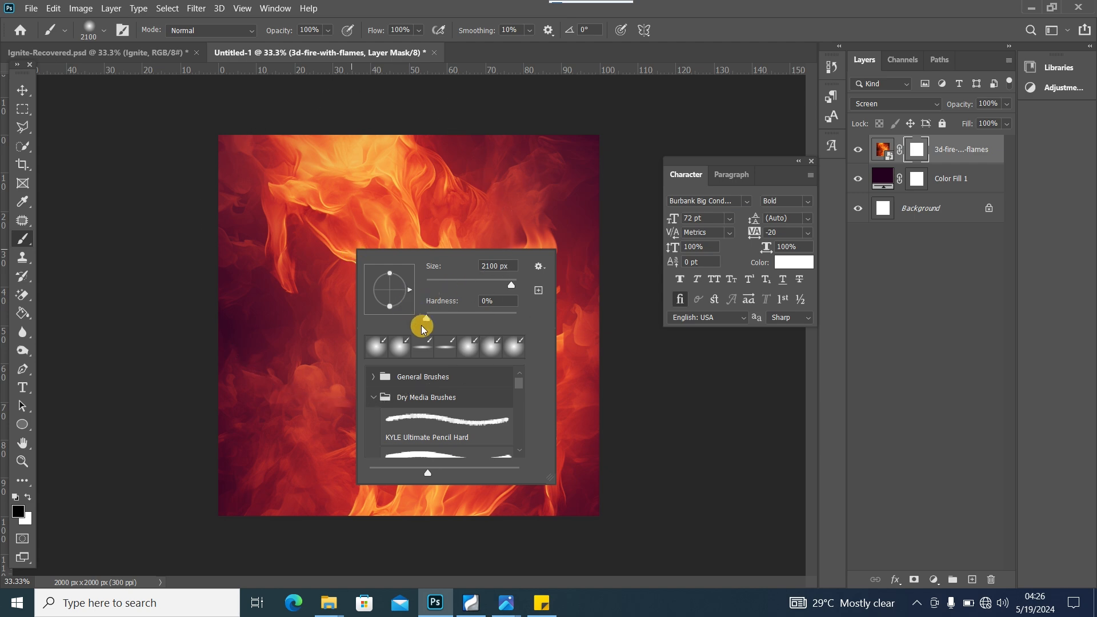
{"action": "mouse_move", "coordinate": [154, 311]}
{"action": "left_mouse_down"}
{"action": "mouse_move", "coordinate": [173, 228]}
{"action": "mouse_move", "coordinate": [266, 206]}
{"action": "mouse_move", "coordinate": [207, 257]}
{"action": "mouse_move", "coordinate": [211, 275]}
{"action": "mouse_move", "coordinate": [221, 208]}
{"action": "mouse_move", "coordinate": [360, 220]}
{"action": "mouse_move", "coordinate": [413, 213]}
{"action": "mouse_move", "coordinate": [445, 250]}
{"action": "mouse_move", "coordinate": [360, 292]}
{"action": "mouse_move", "coordinate": [514, 335]}
{"action": "mouse_move", "coordinate": [553, 404]}
{"action": "mouse_move", "coordinate": [497, 282]}
{"action": "mouse_move", "coordinate": [10, 320]}
{"action": "mouse_move", "coordinate": [301, 365]}
{"action": "mouse_move", "coordinate": [269, 336]}
{"action": "mouse_move", "coordinate": [272, 357]}
{"action": "mouse_move", "coordinate": [350, 358]}
{"action": "mouse_move", "coordinate": [304, 348]}
{"action": "left_mouse_up"}
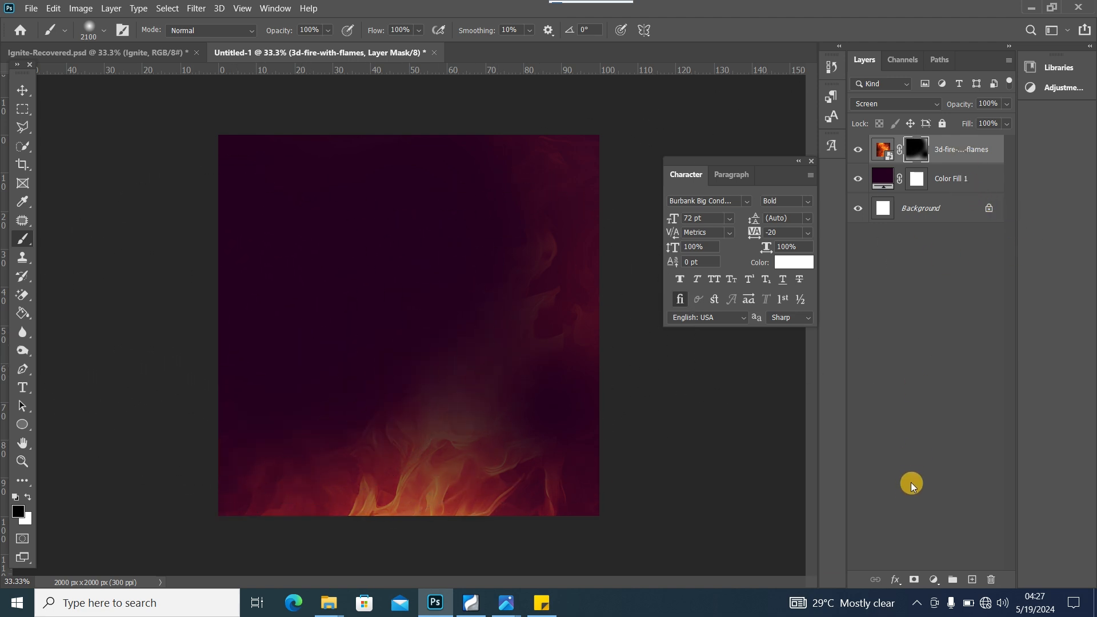
Step: Add a new empty layer above the flames and set the foreground colour to a bright orange sampled from the fire and brightened
{"action": "left_click", "coordinate": [968, 579]}
{"action": "key", "text": "x"}
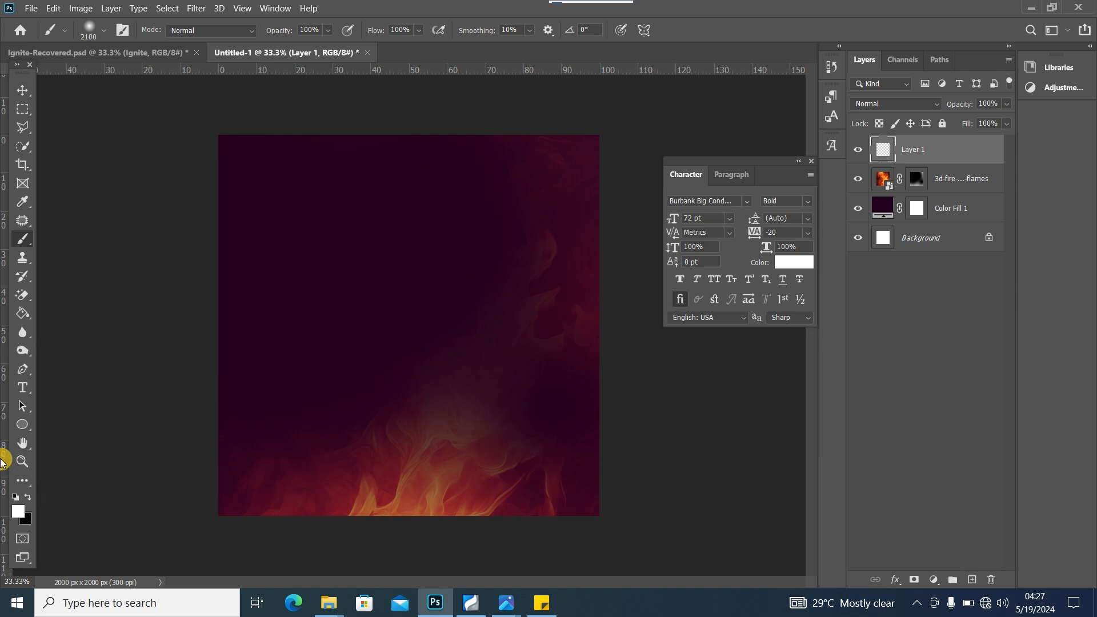
{"action": "left_click", "coordinate": [13, 514]}
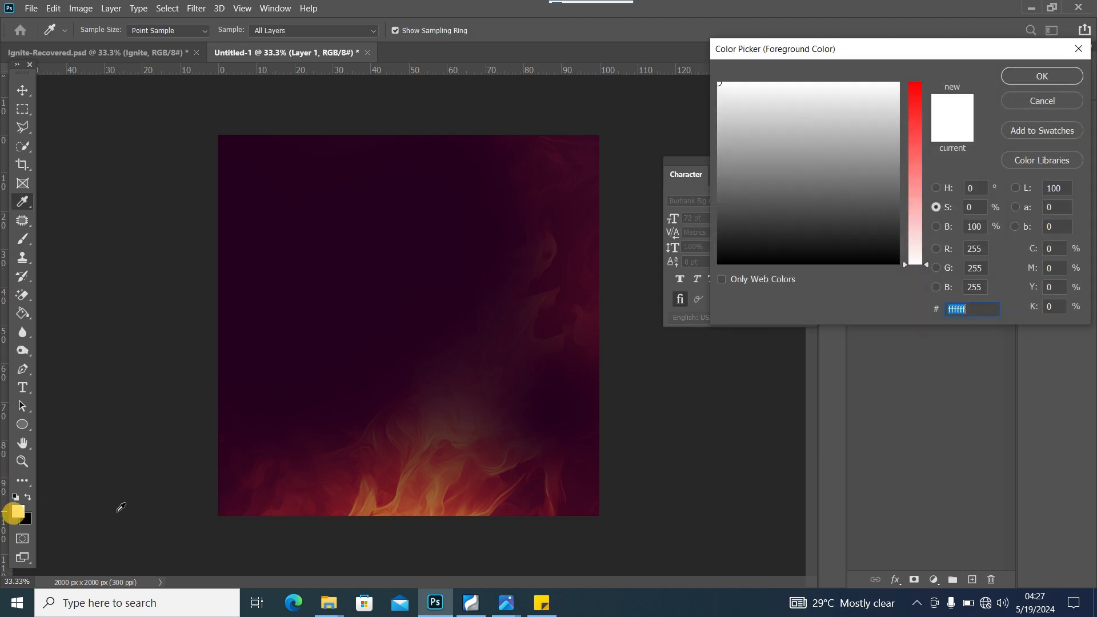
{"action": "left_click", "coordinate": [403, 486]}
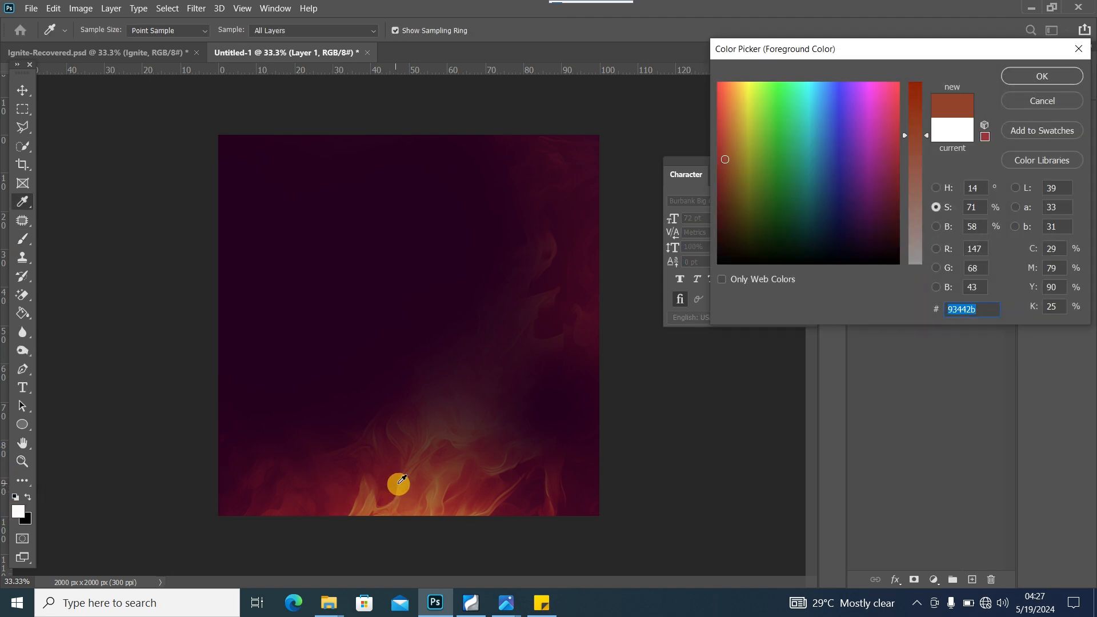
{"action": "left_click", "coordinate": [398, 500]}
{"action": "left_click", "coordinate": [397, 493]}
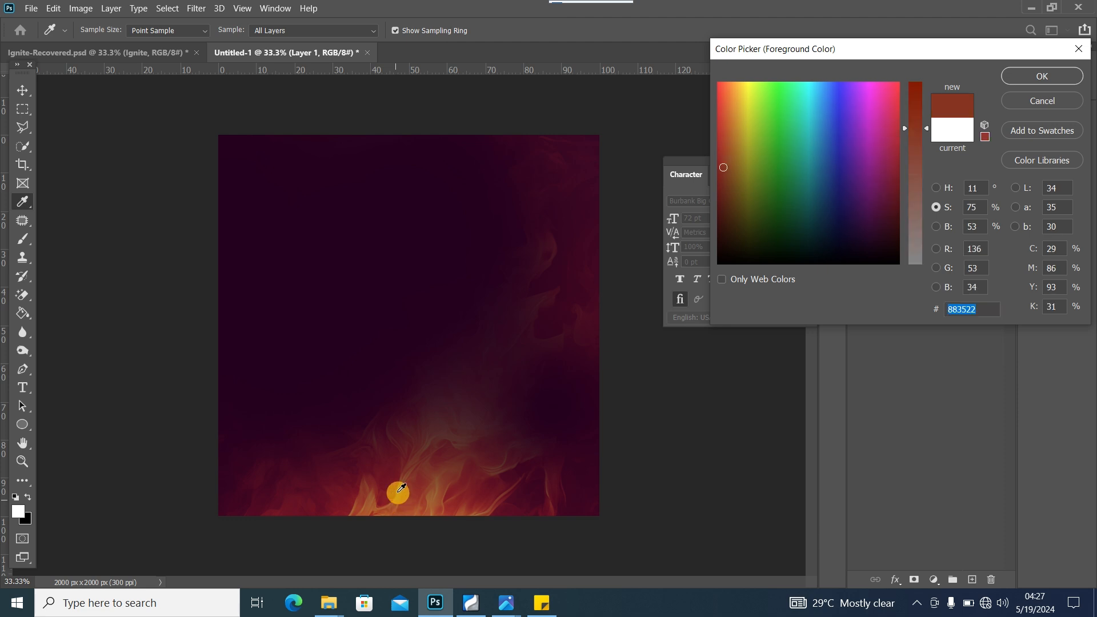
{"action": "left_click", "coordinate": [402, 490]}
{"action": "left_click", "coordinate": [401, 490]}
{"action": "left_click", "coordinate": [438, 487]}
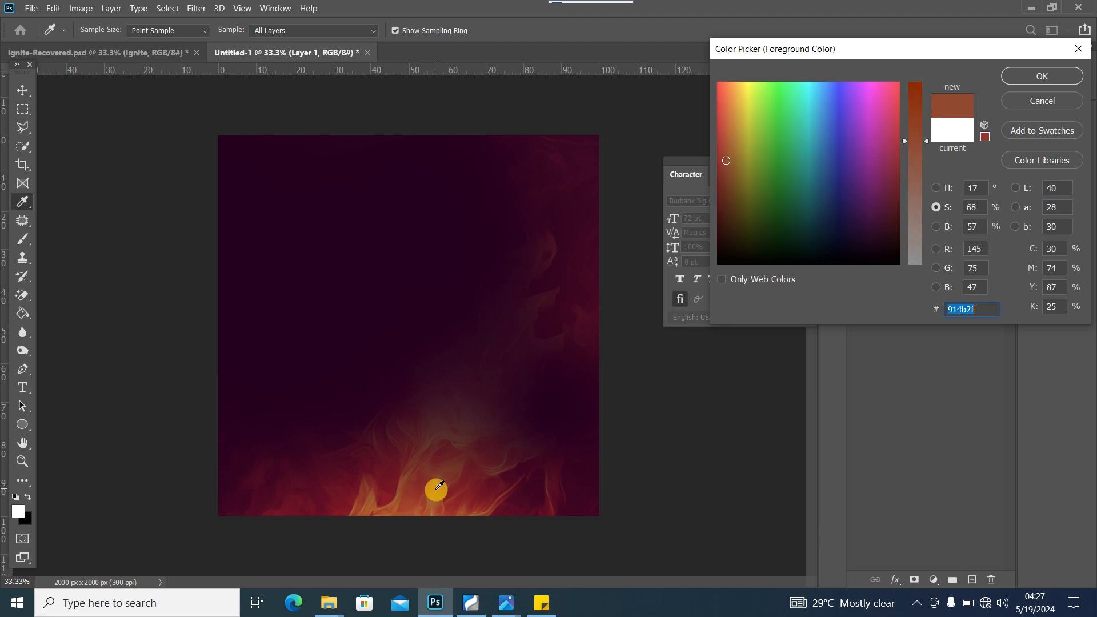
{"action": "left_click", "coordinate": [373, 500]}
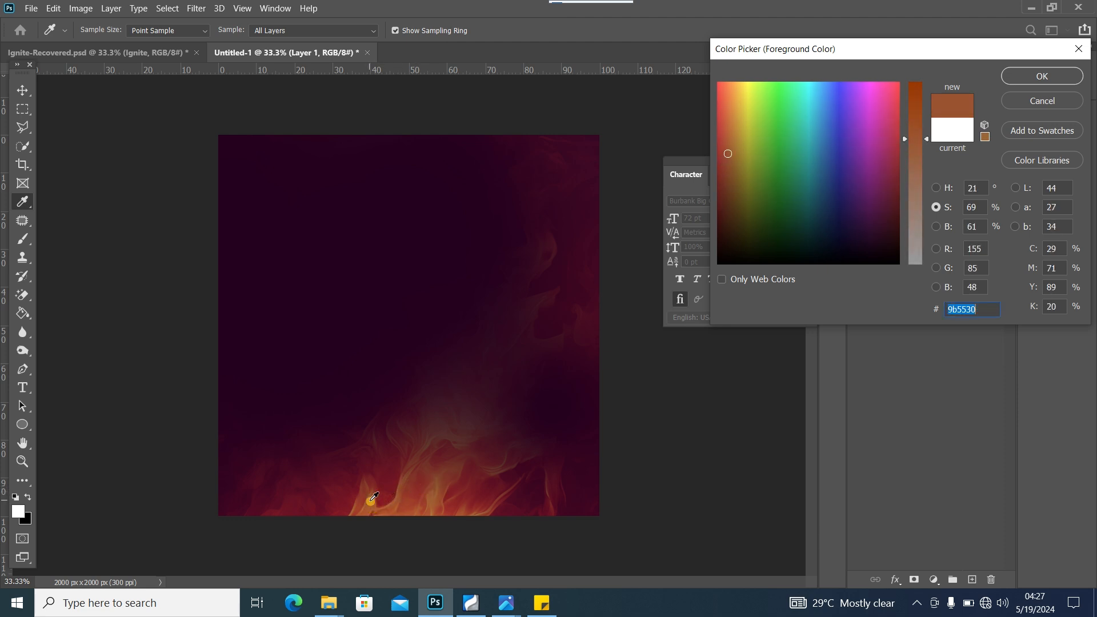
{"action": "left_click_drag", "start_coordinate": [735, 144], "coordinate": [734, 102]}
{"action": "left_click", "coordinate": [1036, 78]}
Step: Brush a soft orange glow onto the new layer and move it against the canvas's upper left edge, undoing the extra glow on the right
{"action": "key", "text": "b"}
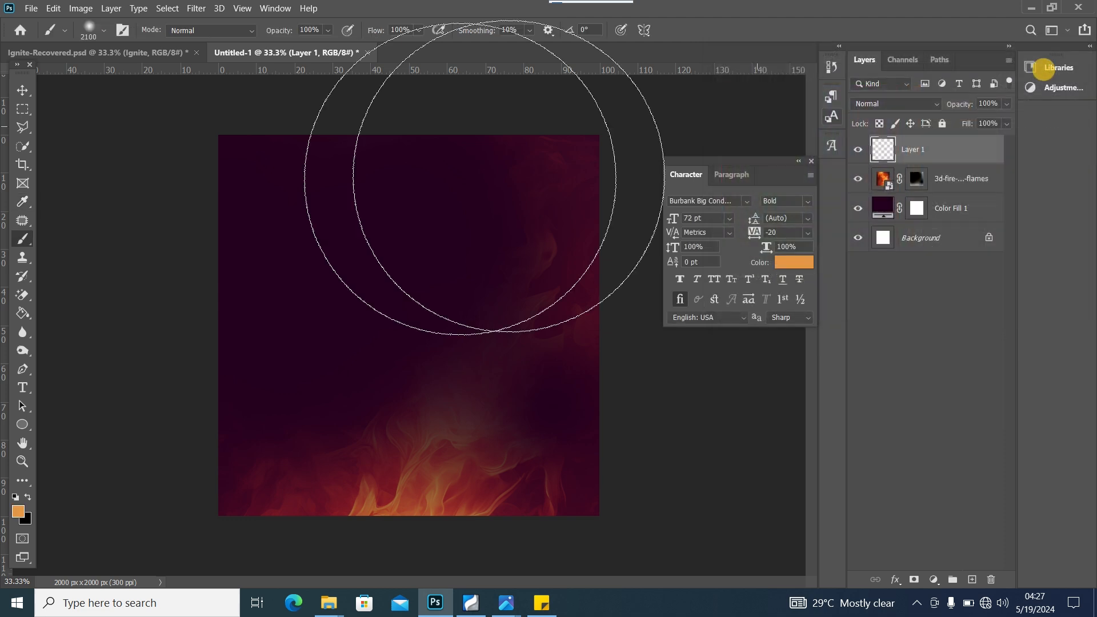
{"action": "left_click", "coordinate": [266, 247]}
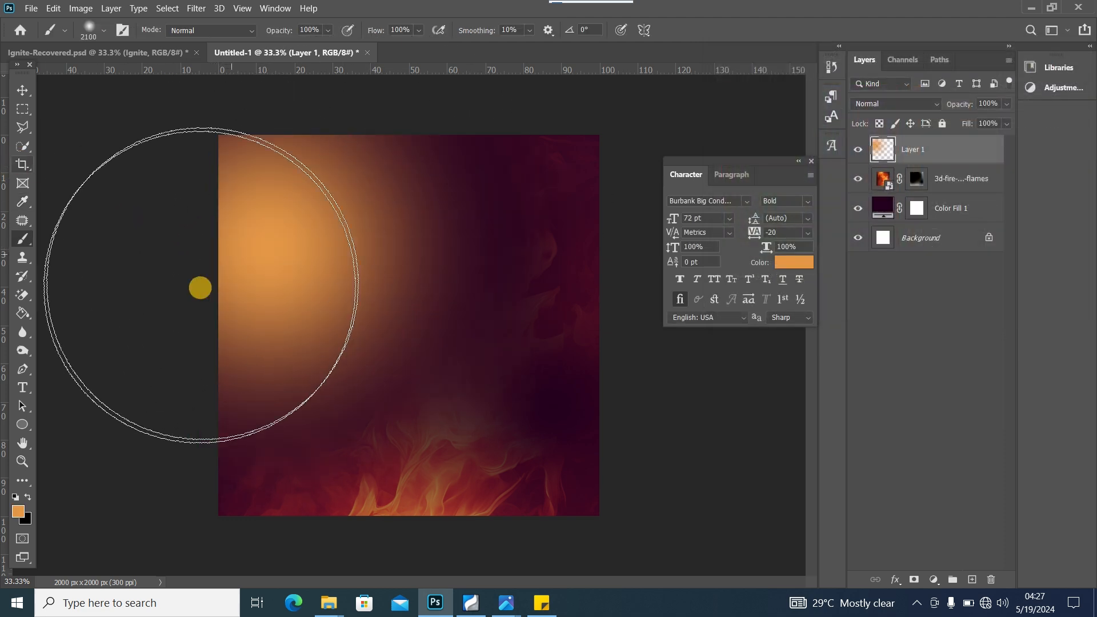
{"action": "left_click", "coordinate": [641, 238]}
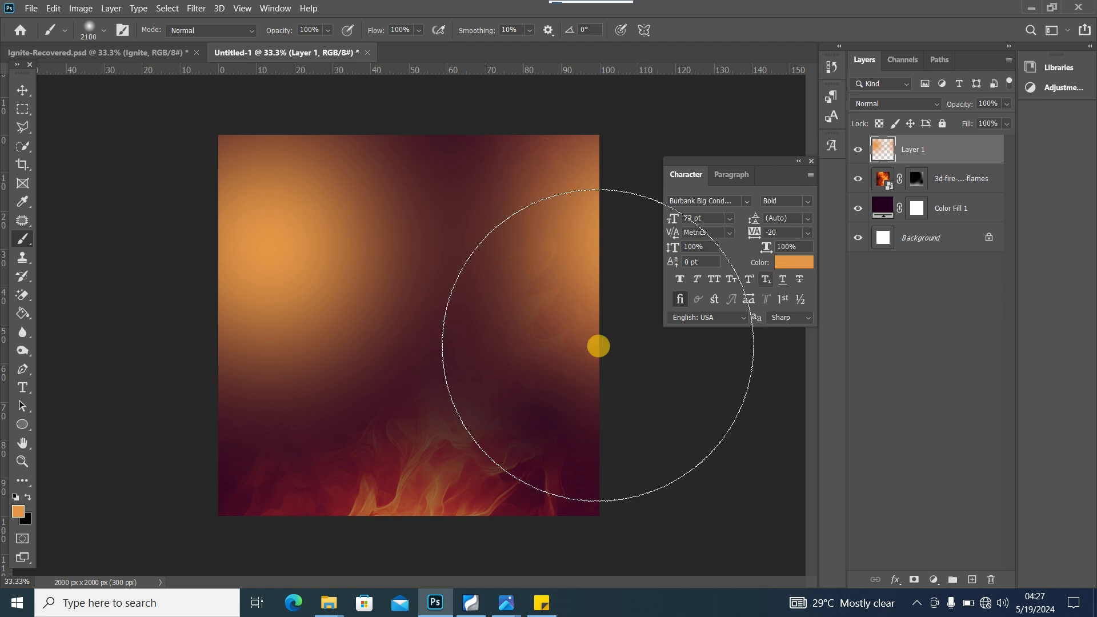
{"action": "left_click", "coordinate": [23, 90]}
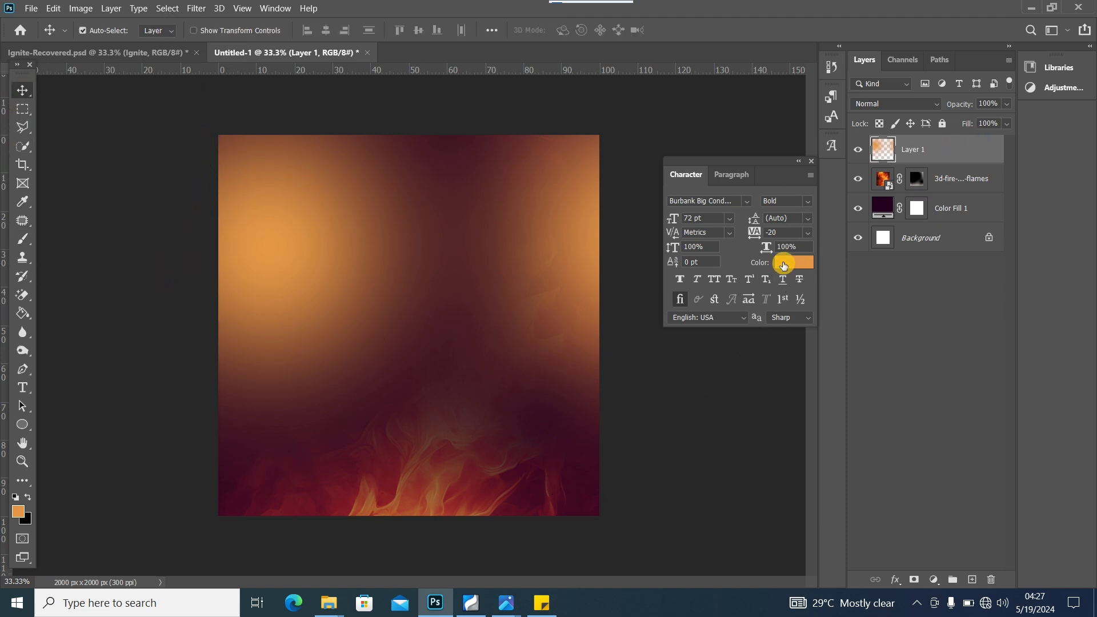
{"action": "key", "text": "ctrl+z"}
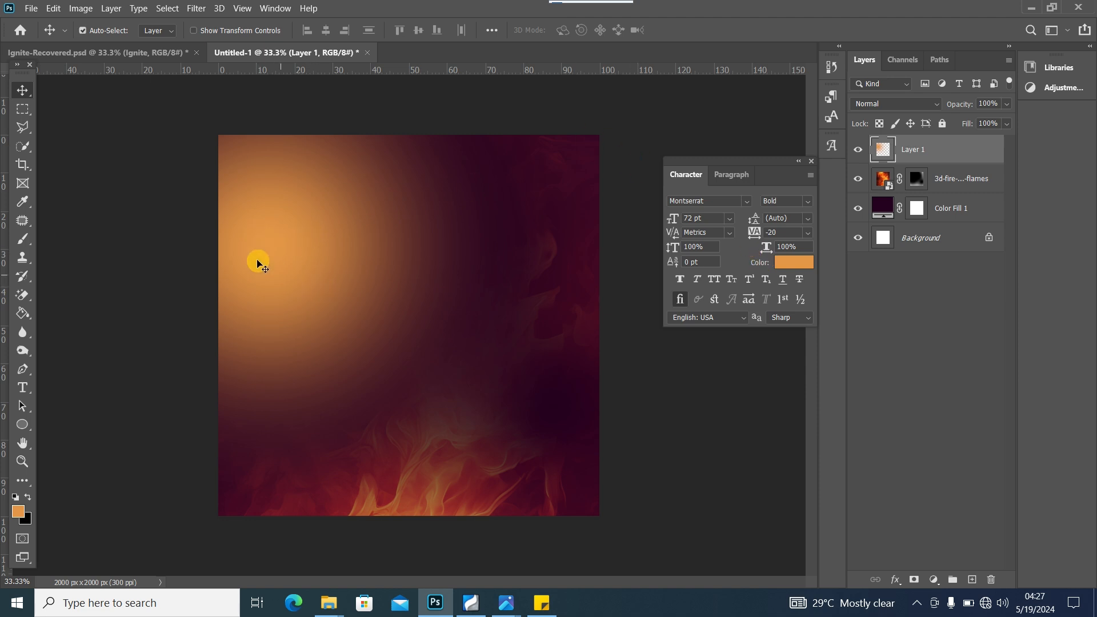
{"action": "left_click_drag", "start_coordinate": [293, 260], "coordinate": [240, 218]}
Step: Add a new empty layer directly above the flames and reduce the soft brush's size to 1600 px
{"action": "left_click", "coordinate": [985, 186]}
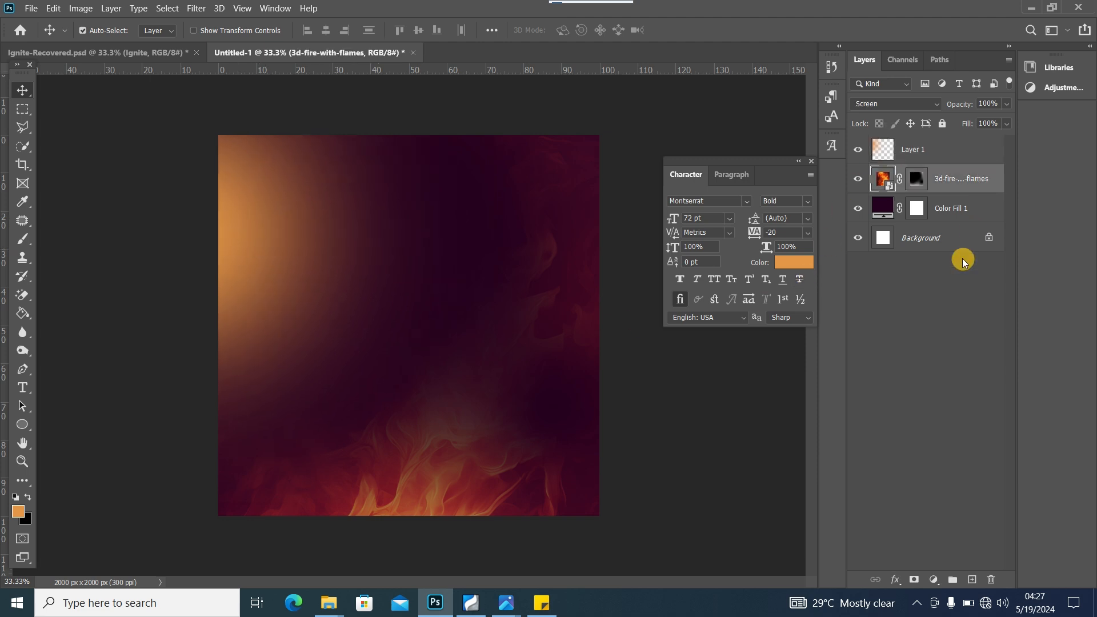
{"action": "left_click", "coordinate": [971, 580]}
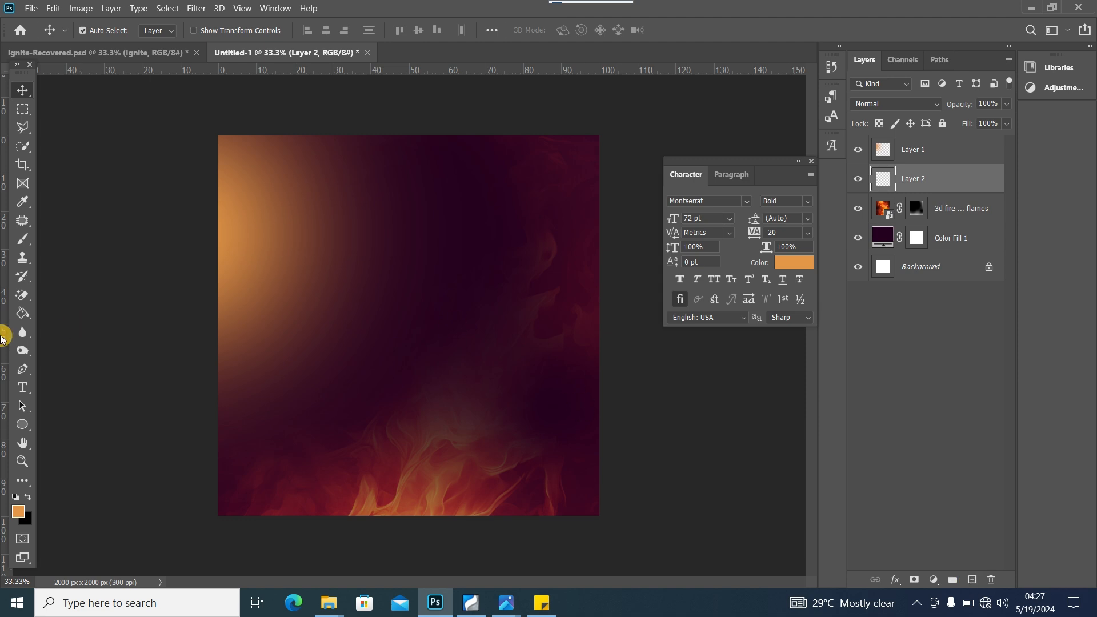
{"action": "left_click", "coordinate": [22, 241]}
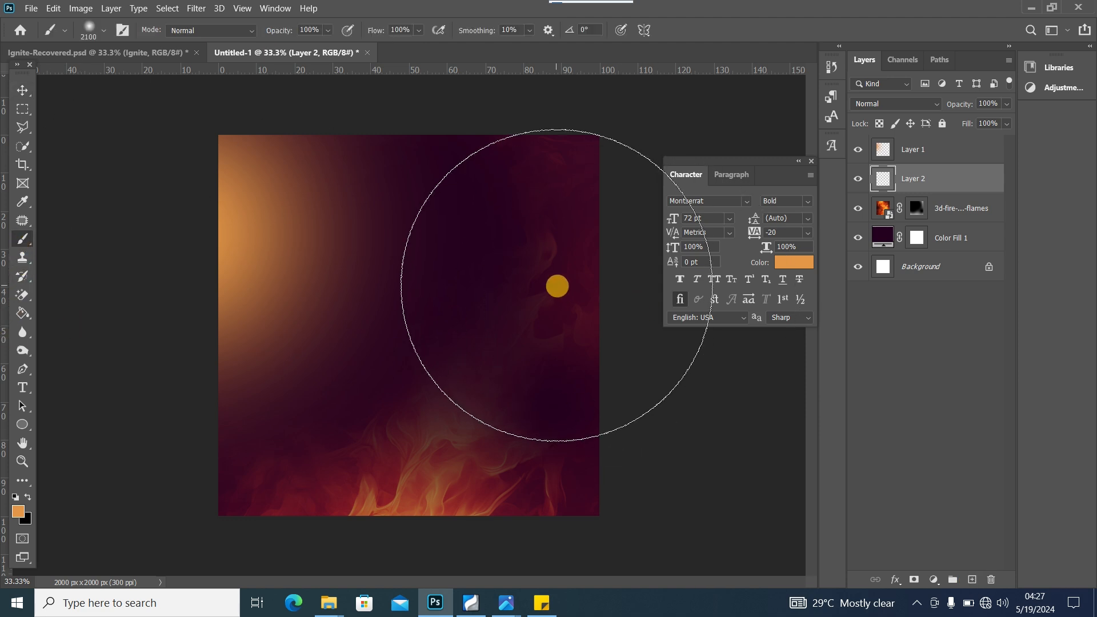
{"action": "key", "text": "bracketleft"}
{"action": "key", "text": "bracketleft"}
{"action": "key", "text": "bracketleft"}
{"action": "key", "text": "bracketleft"}
{"action": "key", "text": "bracketleft"}
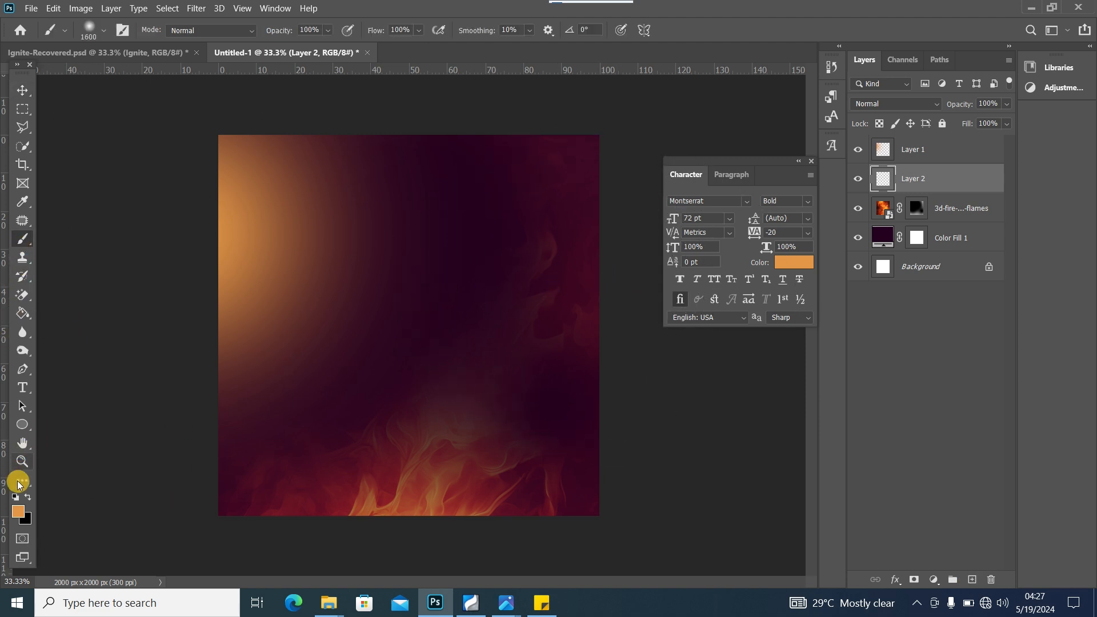
Step: Set the foreground colour to golden yellow #d5af48 and brush a single soft glow against the canvas's upper right edge
{"action": "left_click", "coordinate": [18, 511]}
{"action": "left_click", "coordinate": [255, 222]}
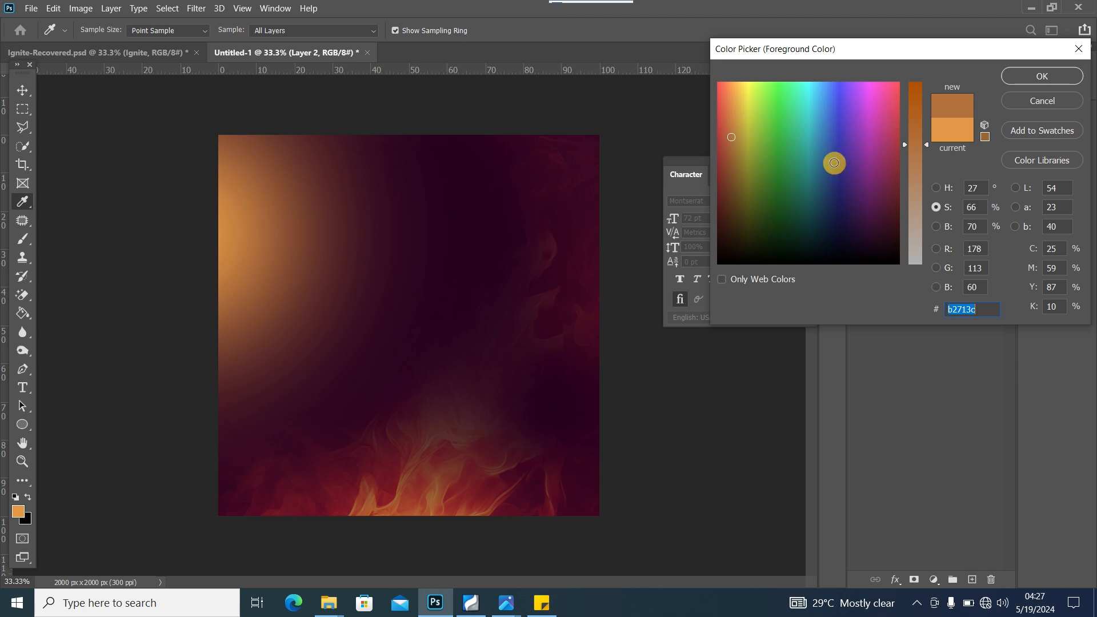
{"action": "left_click", "coordinate": [745, 102]}
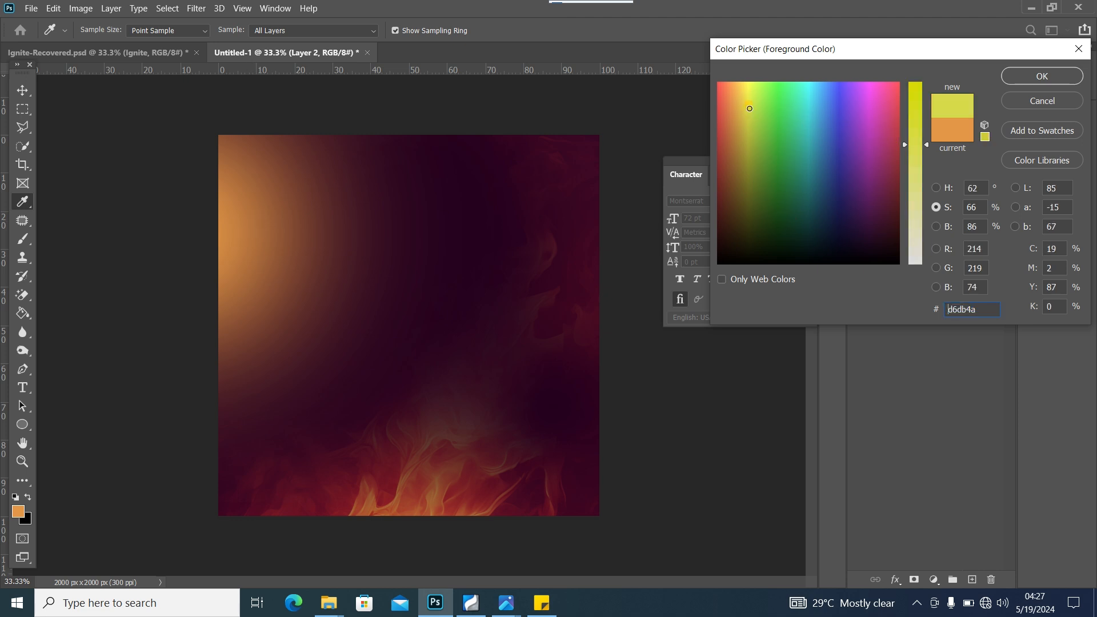
{"action": "mouse_move", "coordinate": [749, 108]}
{"action": "left_mouse_down"}
{"action": "mouse_move", "coordinate": [745, 120]}
{"action": "mouse_move", "coordinate": [739, 111]}
{"action": "left_mouse_up"}
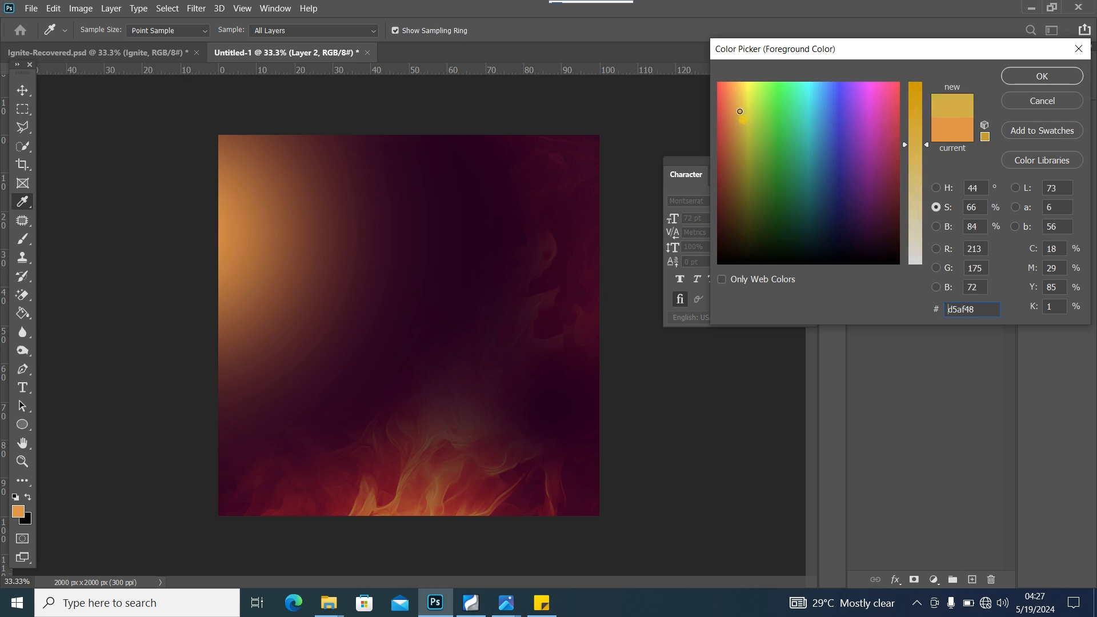
{"action": "left_click", "coordinate": [1042, 76]}
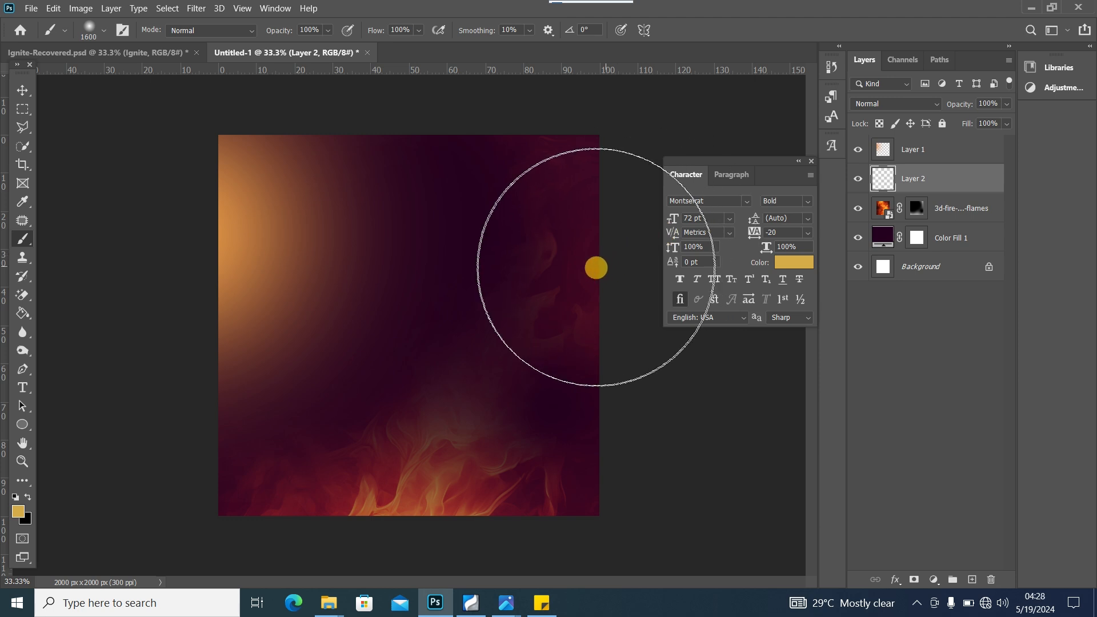
{"action": "left_click", "coordinate": [585, 261]}
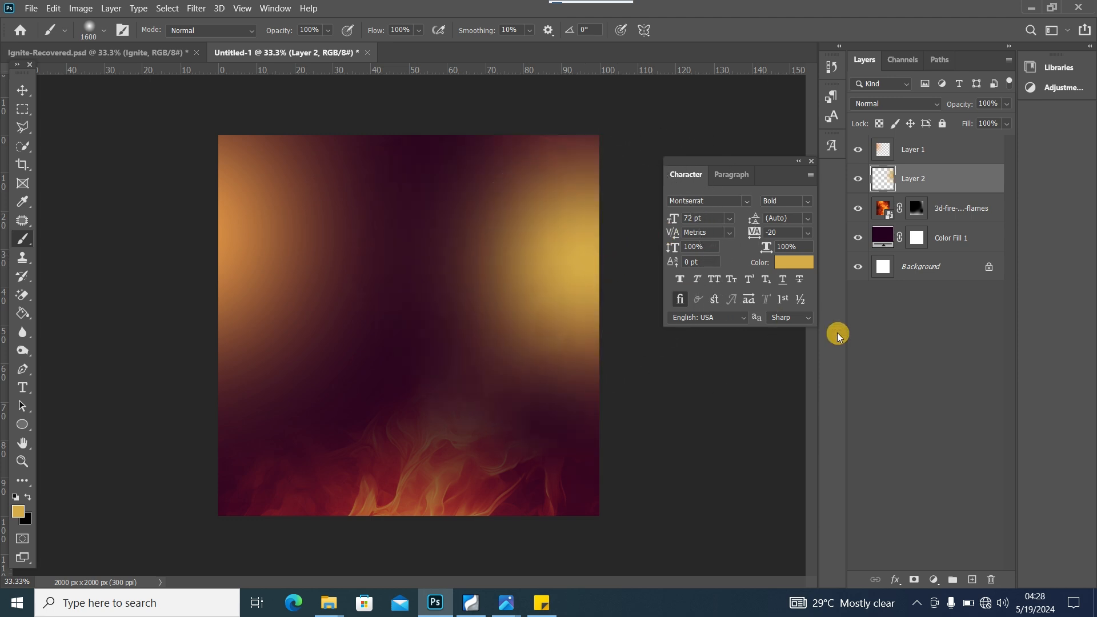
{"action": "left_click", "coordinate": [22, 92]}
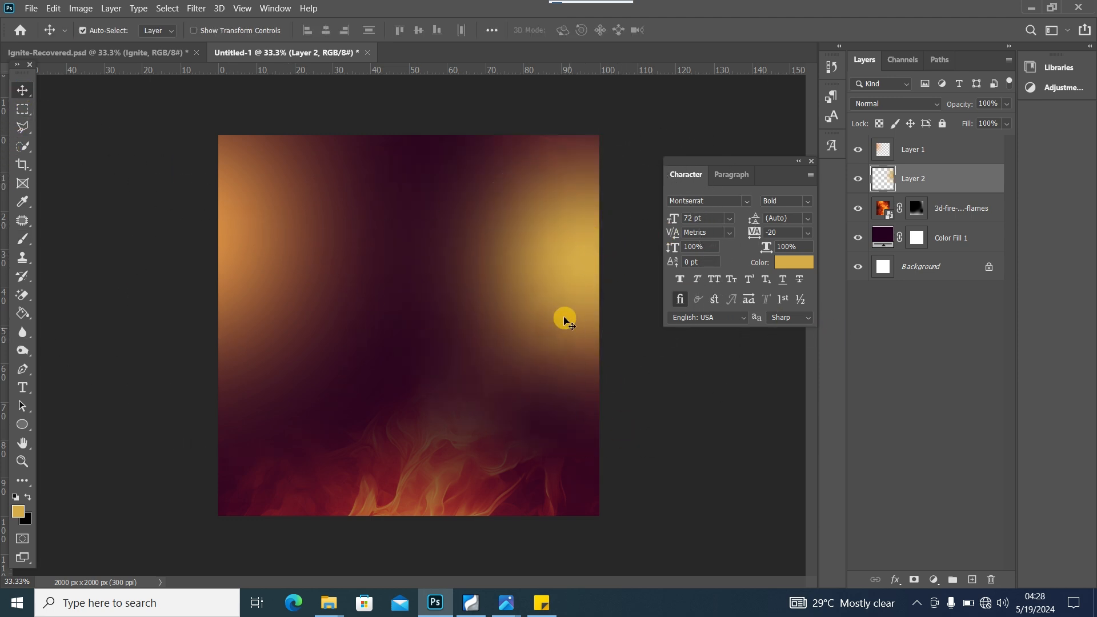
Step: Add a new empty layer above the orange glow and reset the colours to the default white foreground for brushing
{"action": "left_click", "coordinate": [244, 251]}
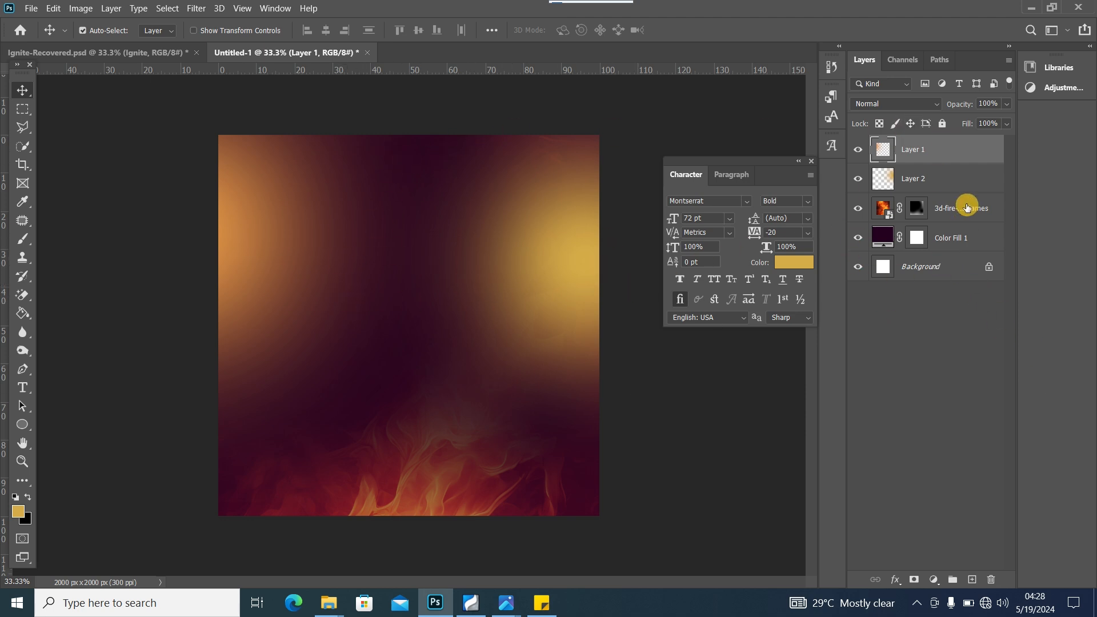
{"action": "left_click", "coordinate": [971, 578]}
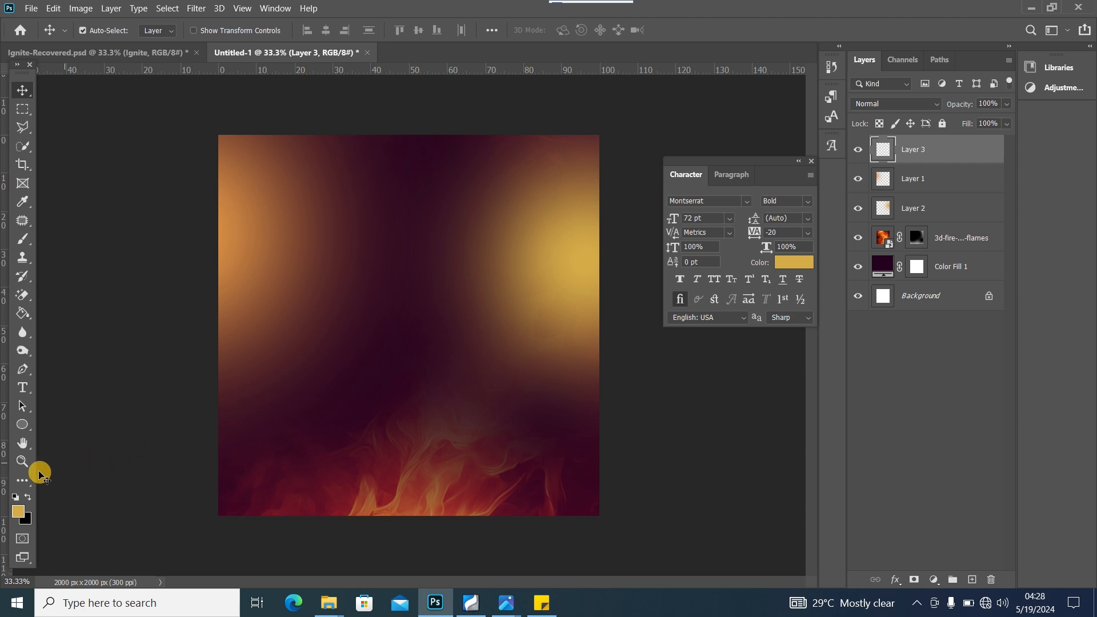
{"action": "left_click", "coordinate": [26, 499]}
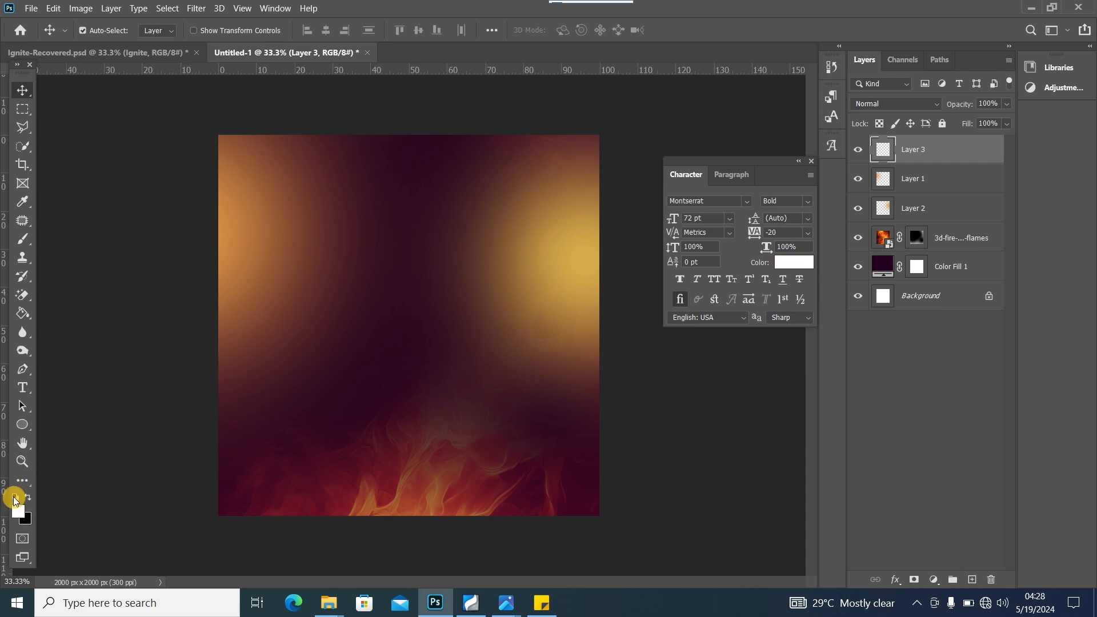
{"action": "left_click", "coordinate": [22, 240]}
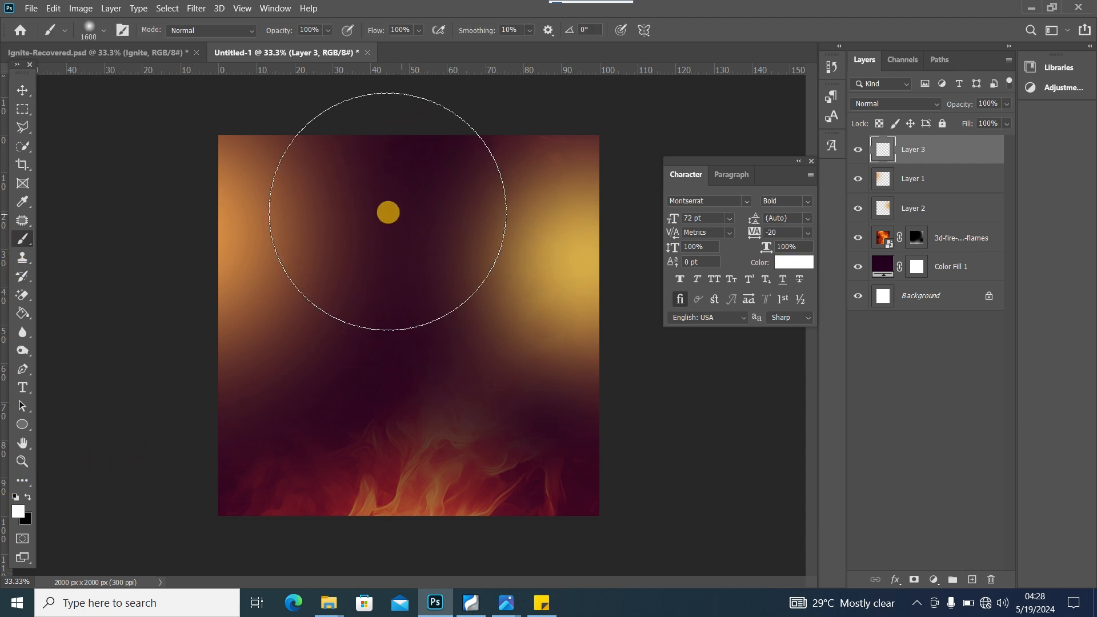
Step: Try a soft white glow with a 1900 px brush at the canvas's upper centre and undo it
{"action": "key", "text": "bracketright"}
{"action": "key", "text": "bracketright"}
{"action": "key", "text": "bracketright"}
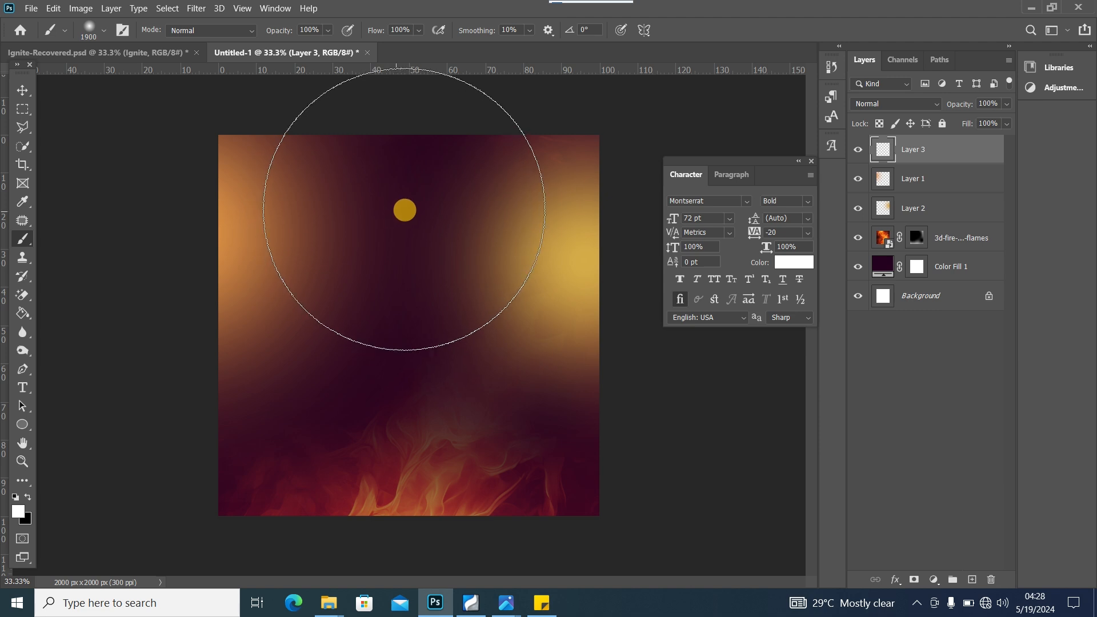
{"action": "left_click", "coordinate": [403, 204]}
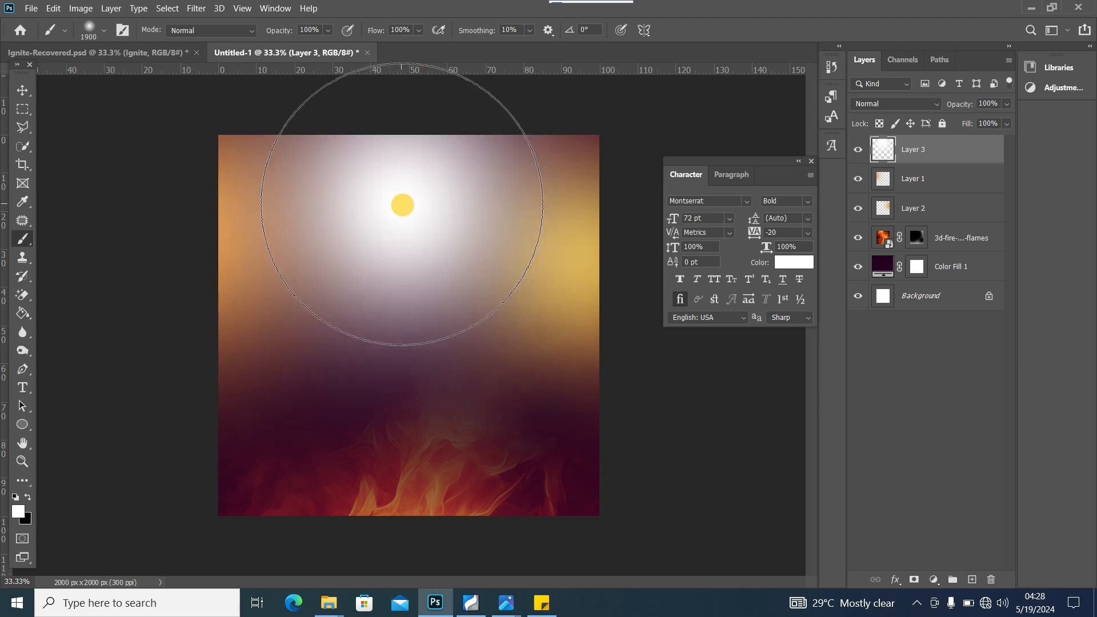
{"action": "key", "text": "ctrl+z"}
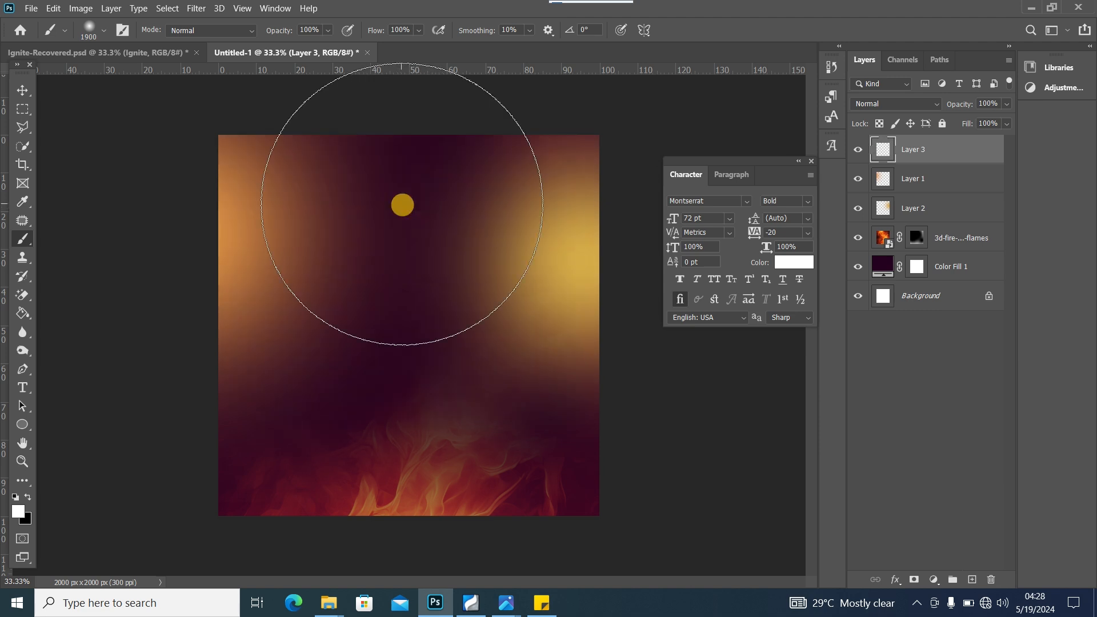
Step: Brush a soft white 1400 px glow at the canvas's upper centre and lower its layer opacity to 58%
{"action": "key", "text": "bracketleft"}
{"action": "key", "text": "bracketleft"}
{"action": "key", "text": "bracketleft"}
{"action": "key", "text": "bracketleft"}
{"action": "key", "text": "bracketleft"}
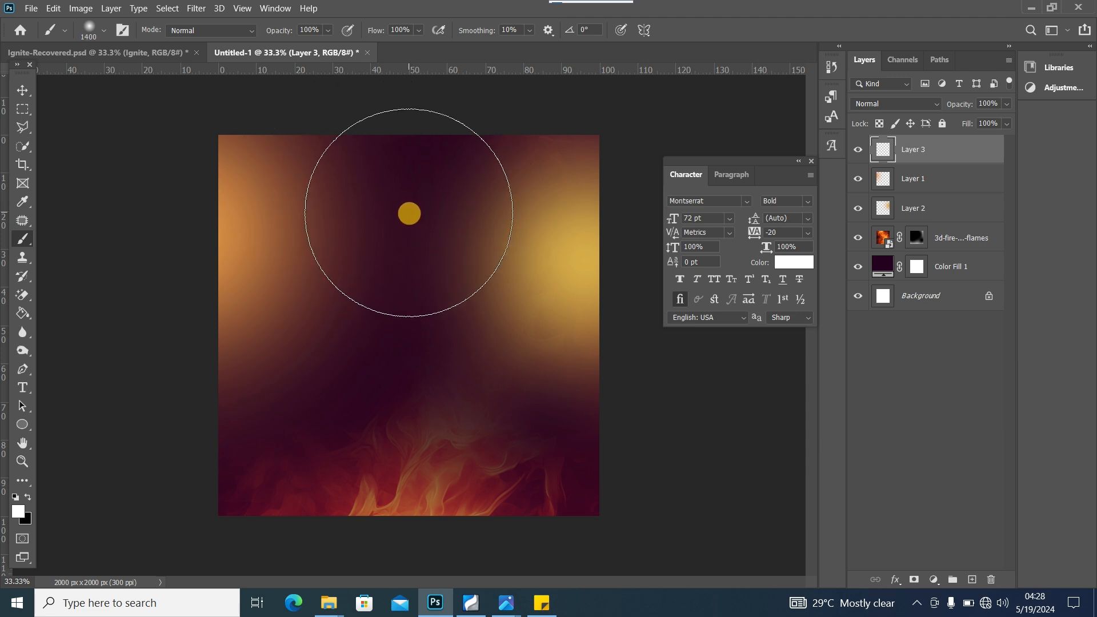
{"action": "left_click", "coordinate": [407, 211]}
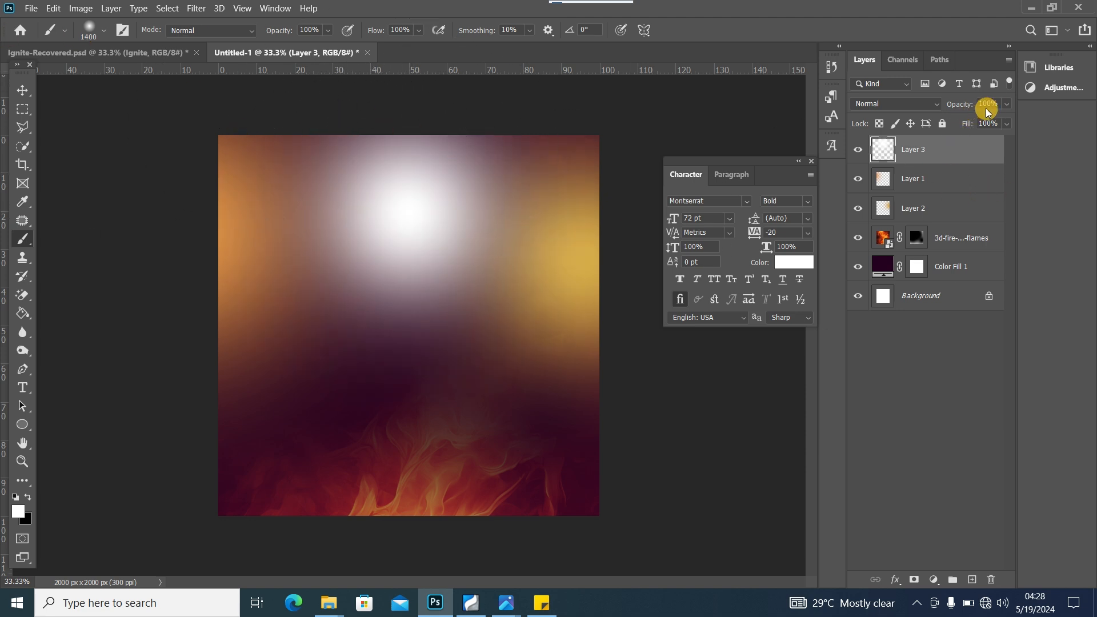
{"action": "left_click_drag", "start_coordinate": [985, 120], "coordinate": [978, 117]}
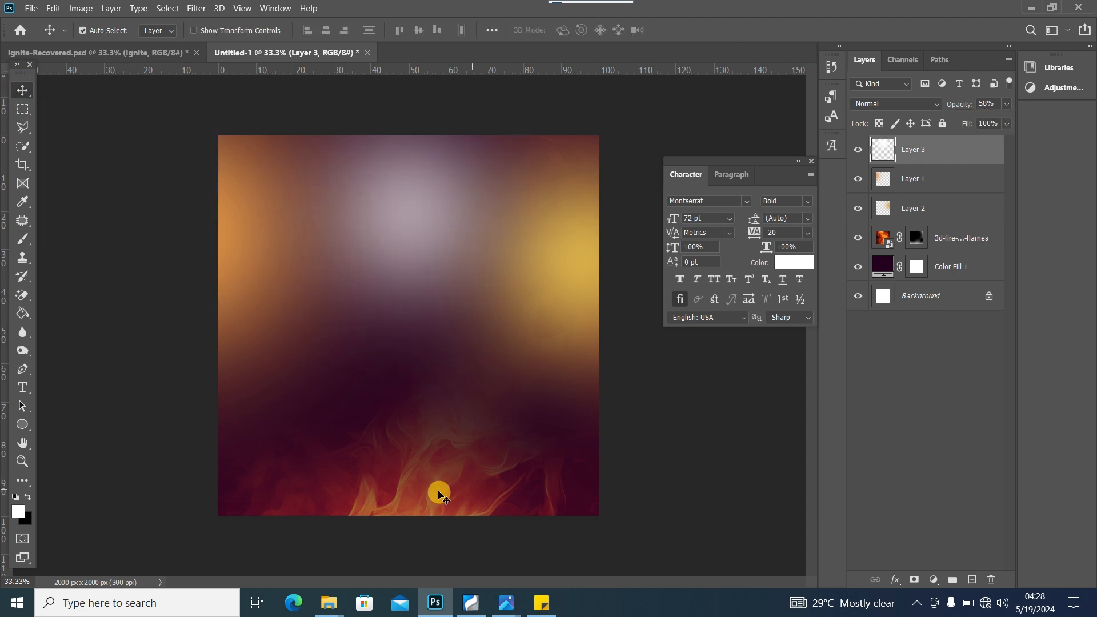
{"action": "mouse_move", "coordinate": [329, 603]}
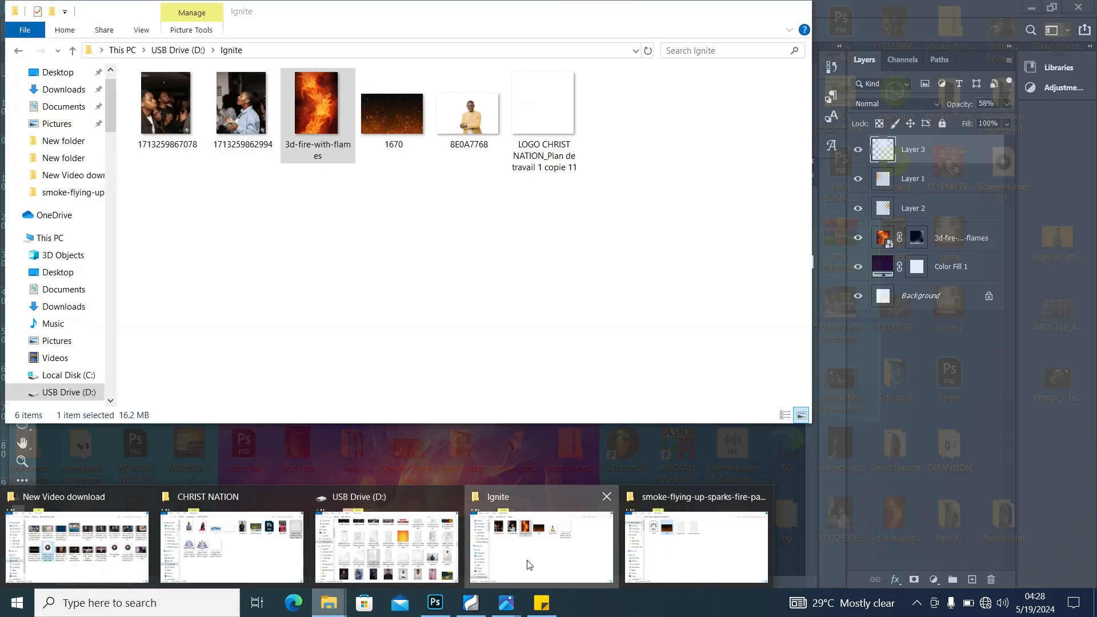
{"action": "left_click", "coordinate": [528, 562]}
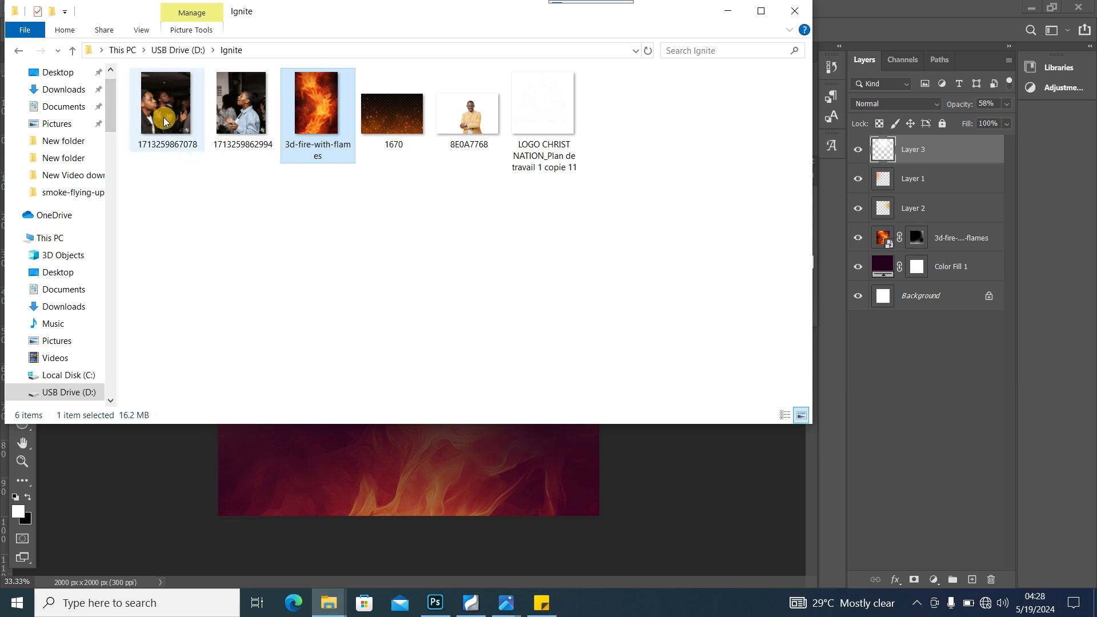
{"action": "left_click_drag", "start_coordinate": [163, 117], "coordinate": [313, 434]}
{"action": "mouse_move", "coordinate": [318, 489]}
{"action": "left_mouse_down"}
{"action": "mouse_move", "coordinate": [316, 516]}
{"action": "mouse_move", "coordinate": [317, 506]}
{"action": "left_mouse_up"}
{"action": "left_click_drag", "start_coordinate": [381, 405], "coordinate": [325, 459]}
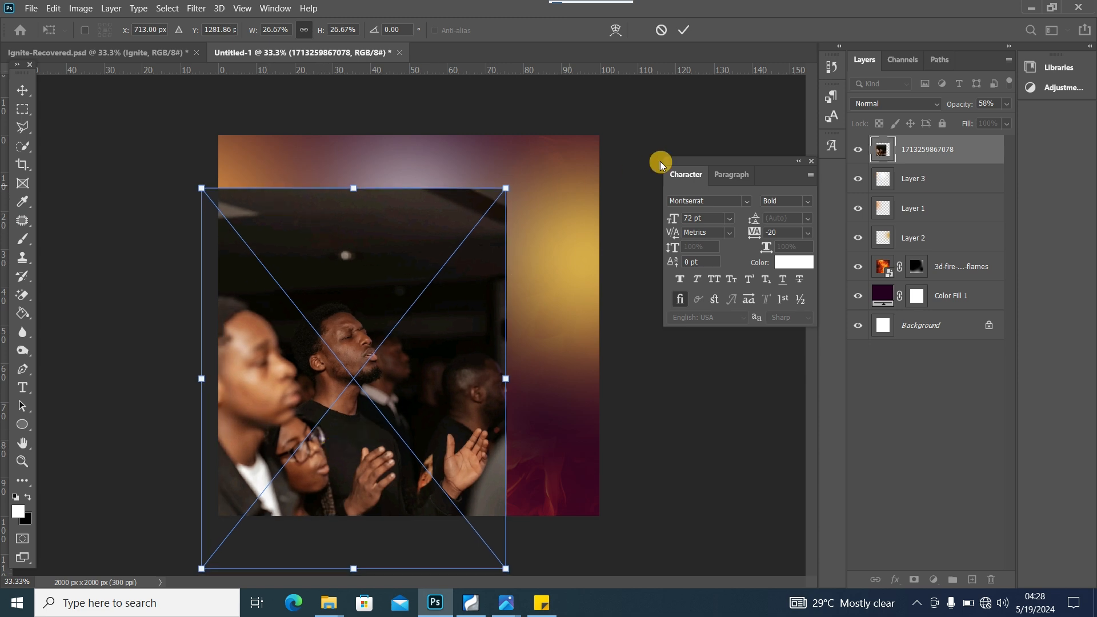
Step: Set the placed photo's blend mode to Soft Light and align its left side with the canvas's left edge
{"action": "left_click", "coordinate": [917, 103]}
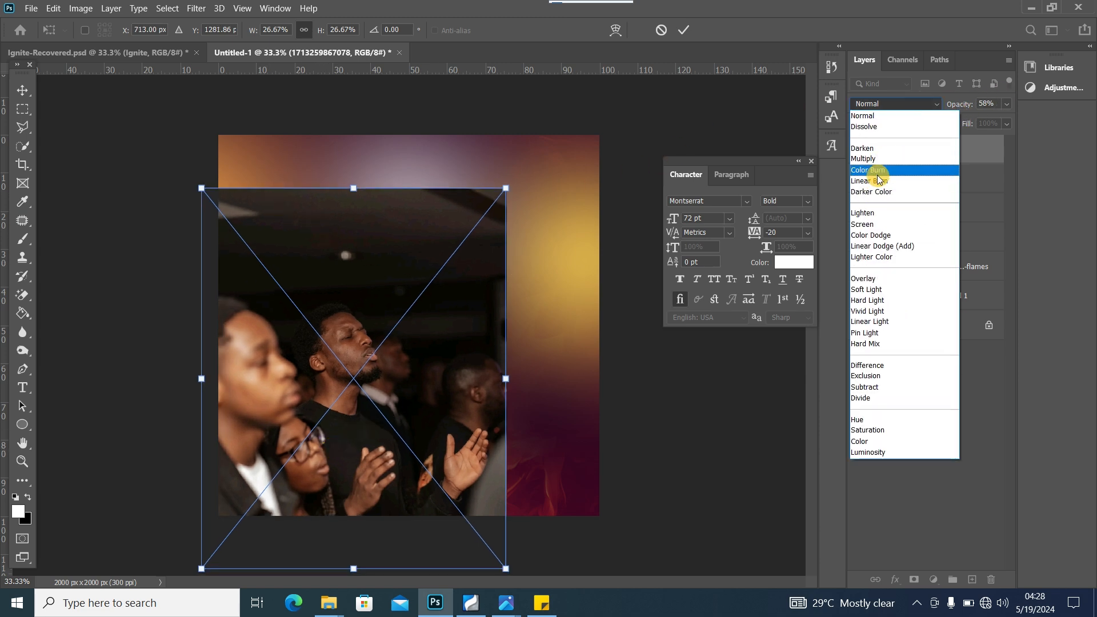
{"action": "left_click", "coordinate": [886, 289]}
{"action": "left_click_drag", "start_coordinate": [348, 404], "coordinate": [365, 389]}
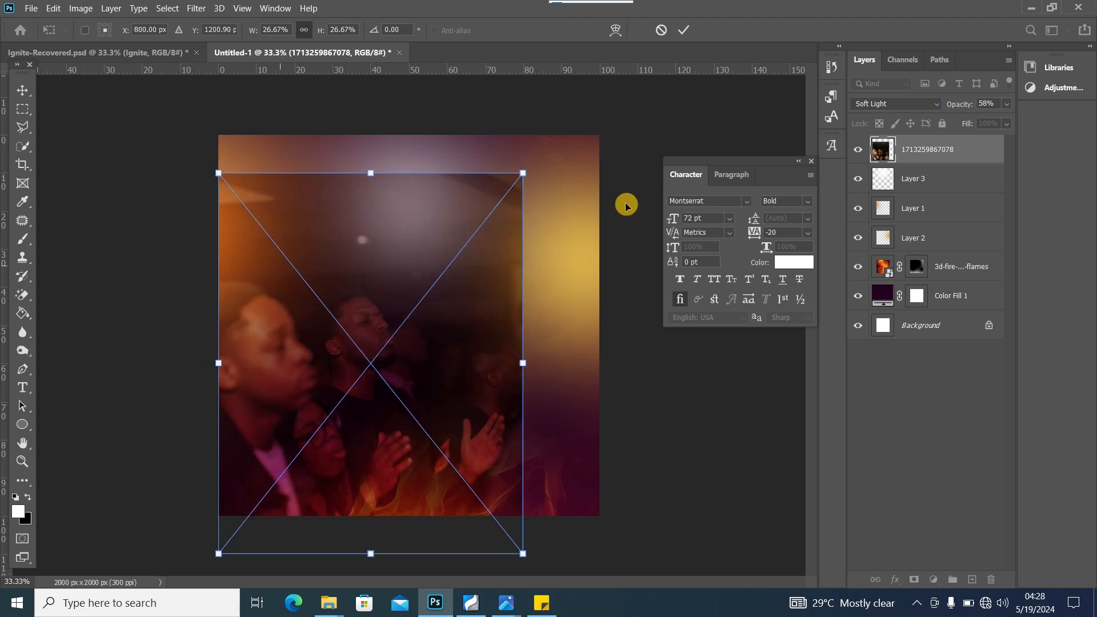
{"action": "left_click", "coordinate": [21, 93]}
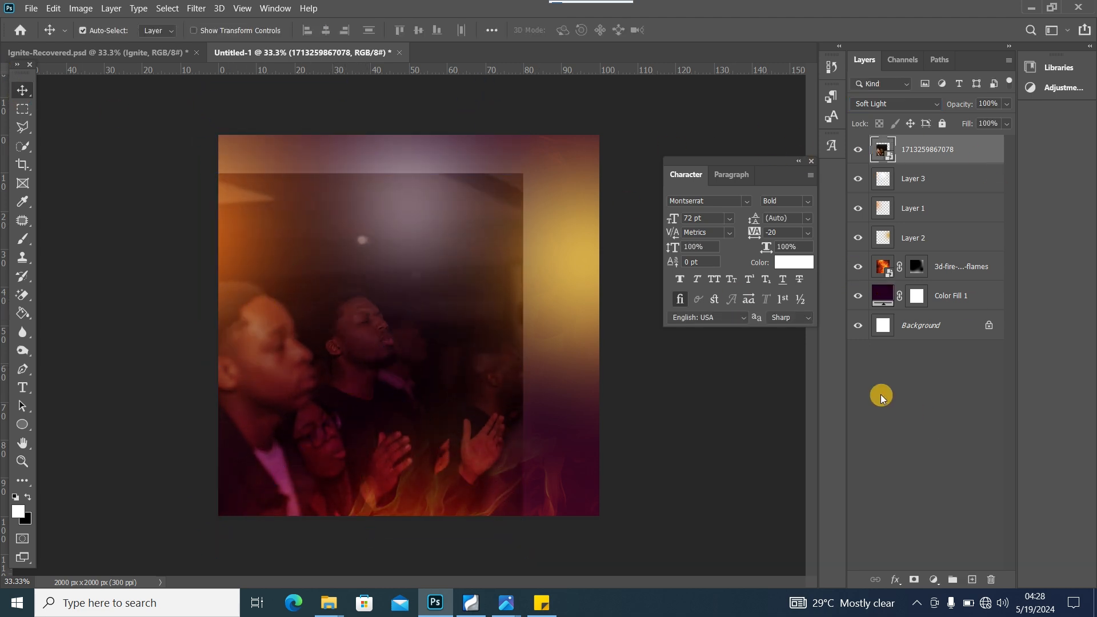
Step: Add a layer mask to the photo and paint black around it, keeping only the man with the raised face
{"action": "left_click", "coordinate": [918, 582]}
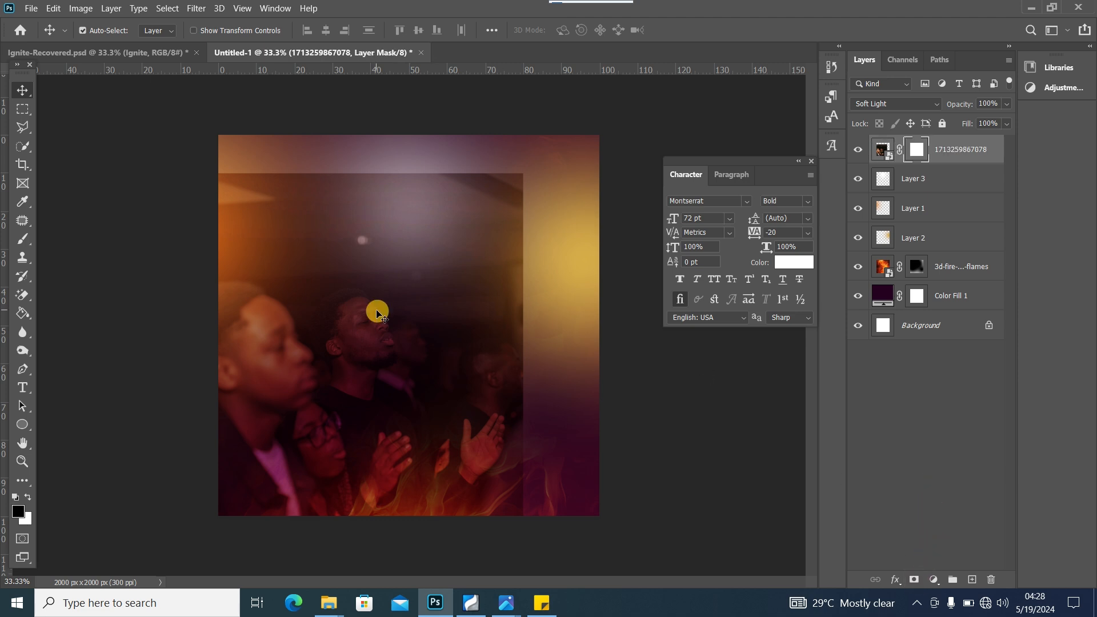
{"action": "left_click", "coordinate": [24, 242]}
{"action": "mouse_move", "coordinate": [532, 428]}
{"action": "left_mouse_down"}
{"action": "mouse_move", "coordinate": [425, 499]}
{"action": "mouse_move", "coordinate": [397, 504]}
{"action": "mouse_move", "coordinate": [490, 480]}
{"action": "mouse_move", "coordinate": [545, 315]}
{"action": "mouse_move", "coordinate": [519, 164]}
{"action": "mouse_move", "coordinate": [320, 161]}
{"action": "mouse_move", "coordinate": [236, 176]}
{"action": "mouse_move", "coordinate": [207, 185]}
{"action": "mouse_move", "coordinate": [149, 380]}
{"action": "mouse_move", "coordinate": [144, 516]}
{"action": "mouse_move", "coordinate": [148, 471]}
{"action": "mouse_move", "coordinate": [177, 508]}
{"action": "mouse_move", "coordinate": [185, 397]}
{"action": "mouse_move", "coordinate": [220, 444]}
{"action": "mouse_move", "coordinate": [216, 455]}
{"action": "mouse_move", "coordinate": [180, 328]}
{"action": "mouse_move", "coordinate": [169, 449]}
{"action": "mouse_move", "coordinate": [179, 338]}
{"action": "mouse_move", "coordinate": [155, 371]}
{"action": "mouse_move", "coordinate": [144, 330]}
{"action": "mouse_move", "coordinate": [275, 283]}
{"action": "mouse_move", "coordinate": [217, 256]}
{"action": "mouse_move", "coordinate": [27, 89]}
{"action": "left_mouse_up"}
{"action": "left_click", "coordinate": [27, 89]}
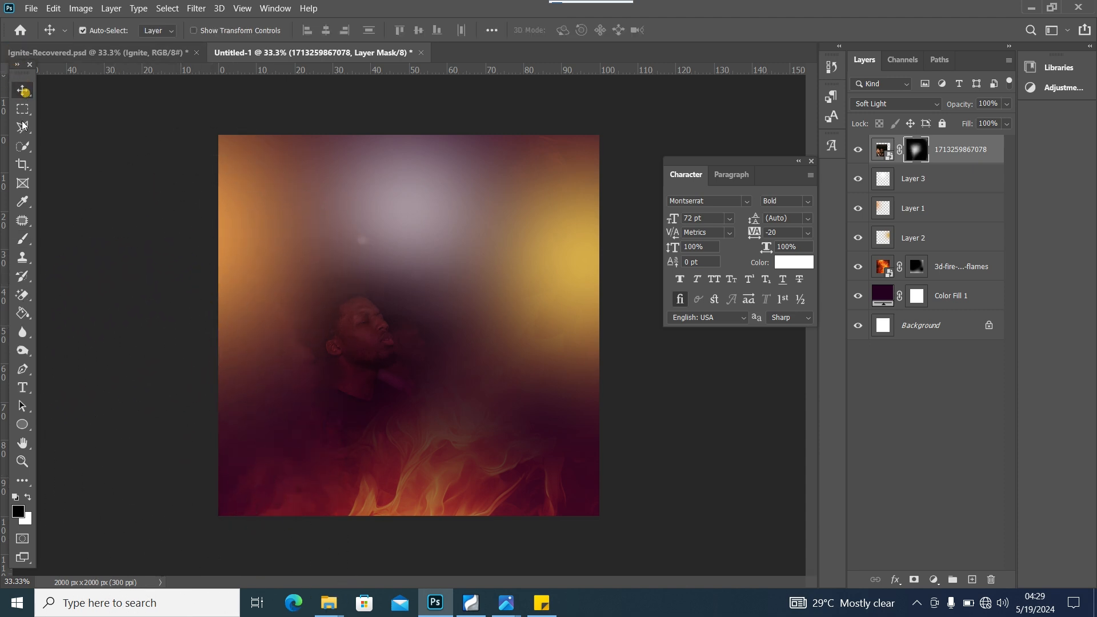
Step: Flip the masked photo horizontally and move it so the man sits over the yellow glow at the canvas's upper right
{"action": "key", "text": "ctrl+t"}
{"action": "right_click", "coordinate": [357, 345]}
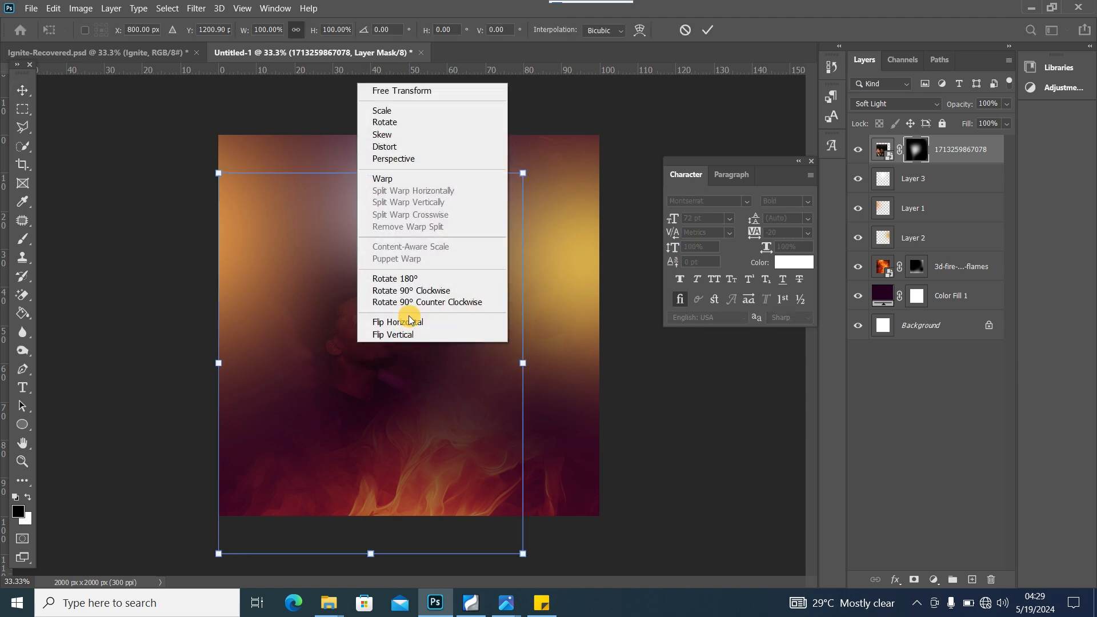
{"action": "left_click", "coordinate": [419, 318]}
{"action": "left_click_drag", "start_coordinate": [392, 343], "coordinate": [526, 228]}
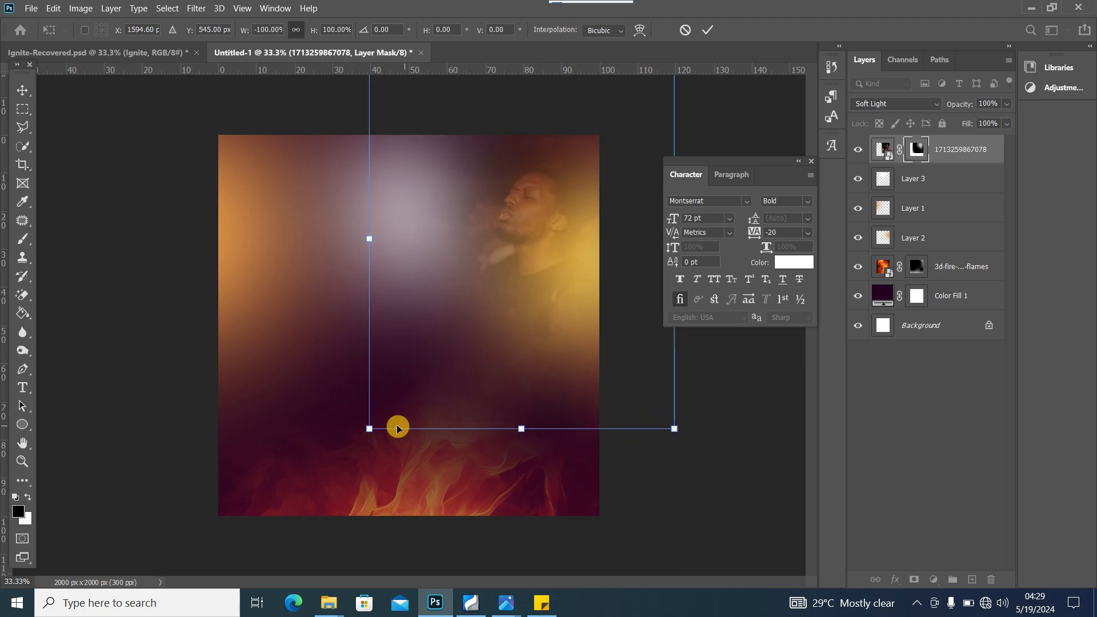
{"action": "left_click", "coordinate": [23, 91]}
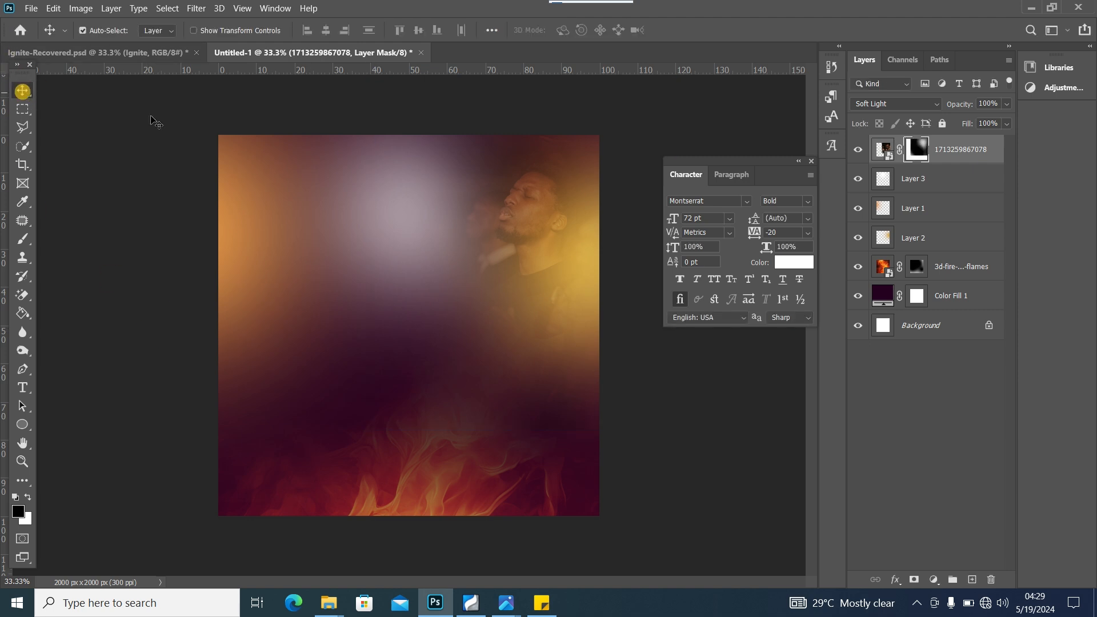
Step: Lower the masked photo layer's opacity to 74%
{"action": "left_click", "coordinate": [1006, 105]}
{"action": "left_click", "coordinate": [976, 120]}
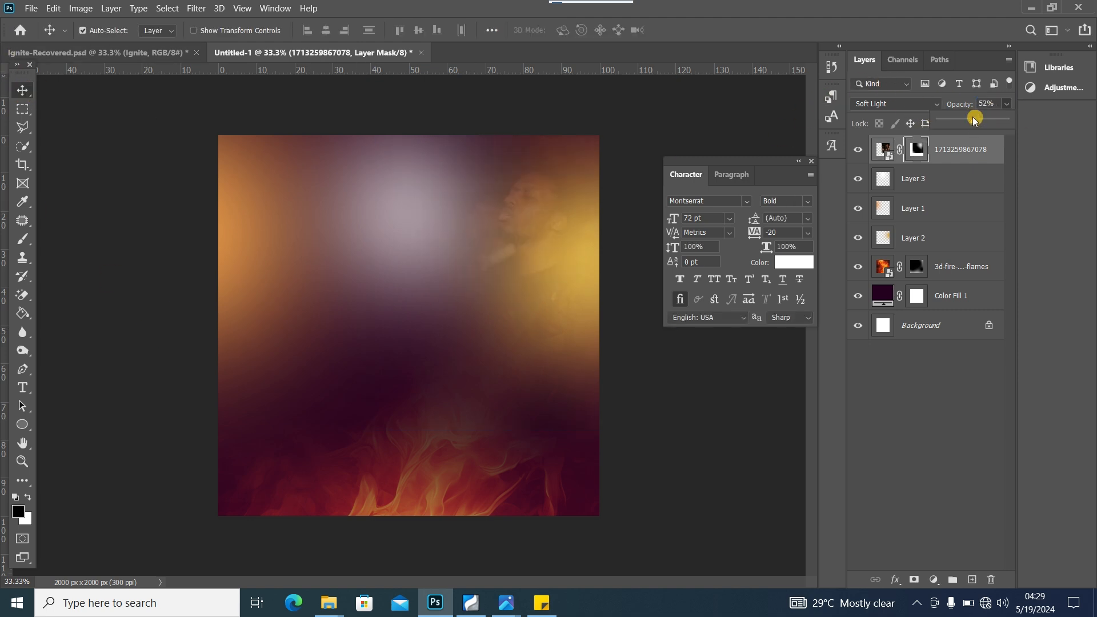
{"action": "left_click_drag", "start_coordinate": [973, 120], "coordinate": [980, 123]}
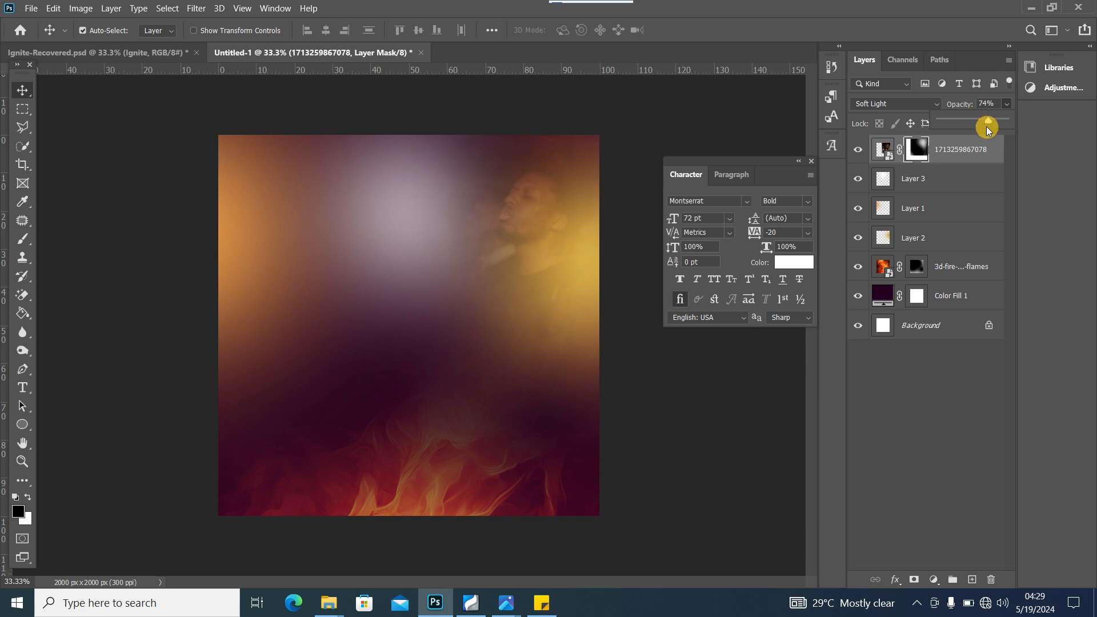
{"action": "left_click", "coordinate": [546, 276]}
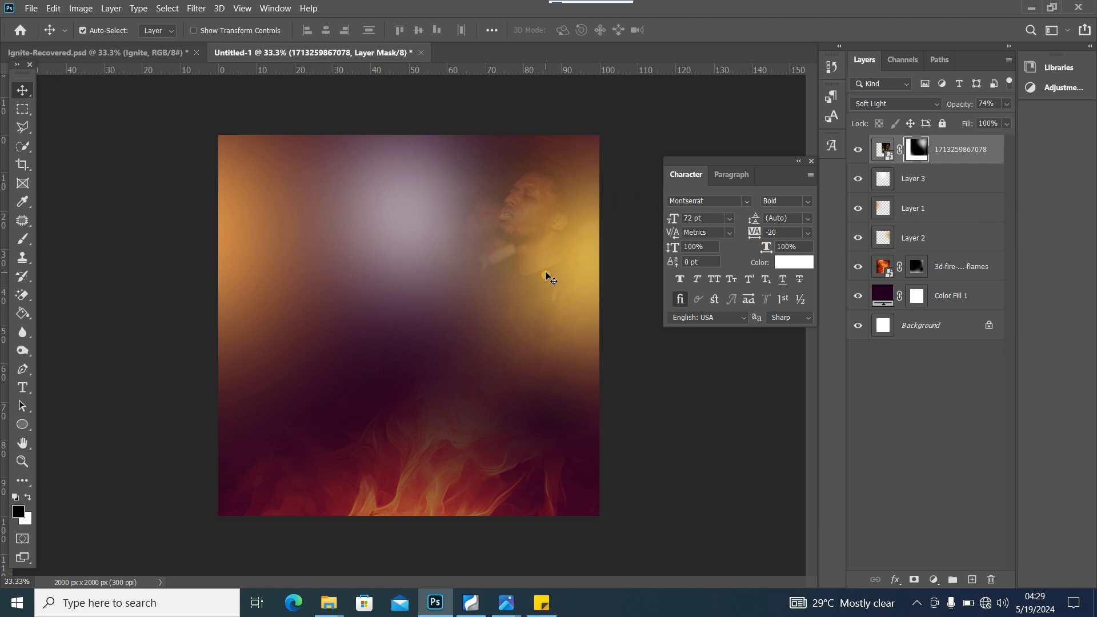
Step: Enlarge the yellow glow to about 113% and shift it up and outward past the canvas's right edge
{"action": "left_click", "coordinate": [934, 241]}
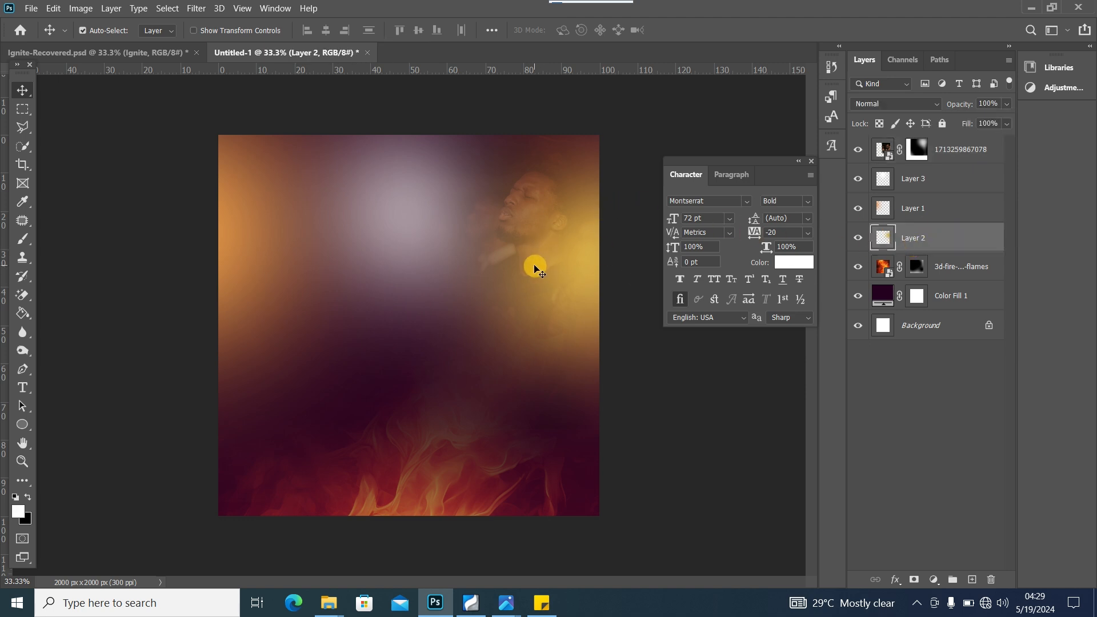
{"action": "key", "text": "ctrl+t"}
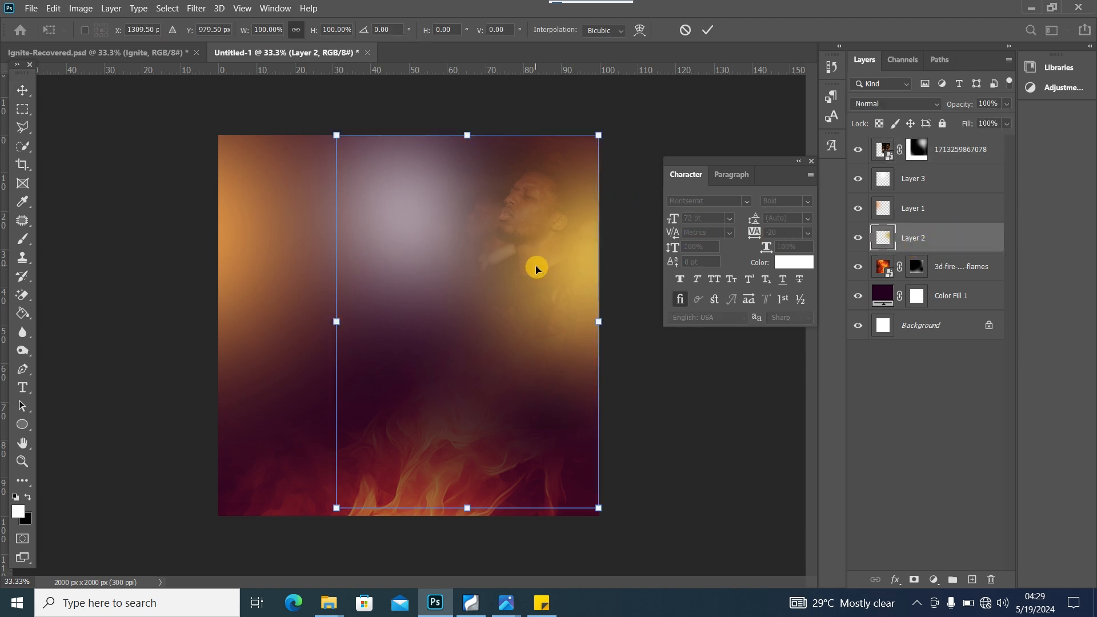
{"action": "left_click_drag", "start_coordinate": [566, 311], "coordinate": [635, 302]}
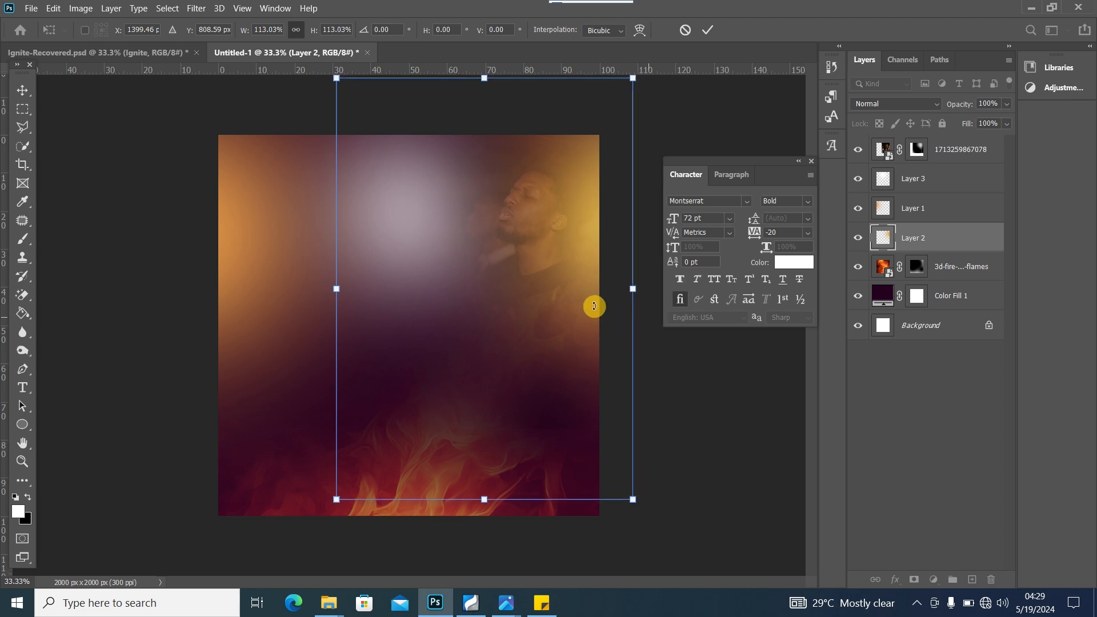
{"action": "left_click", "coordinate": [23, 90]}
{"action": "left_click", "coordinate": [557, 269]}
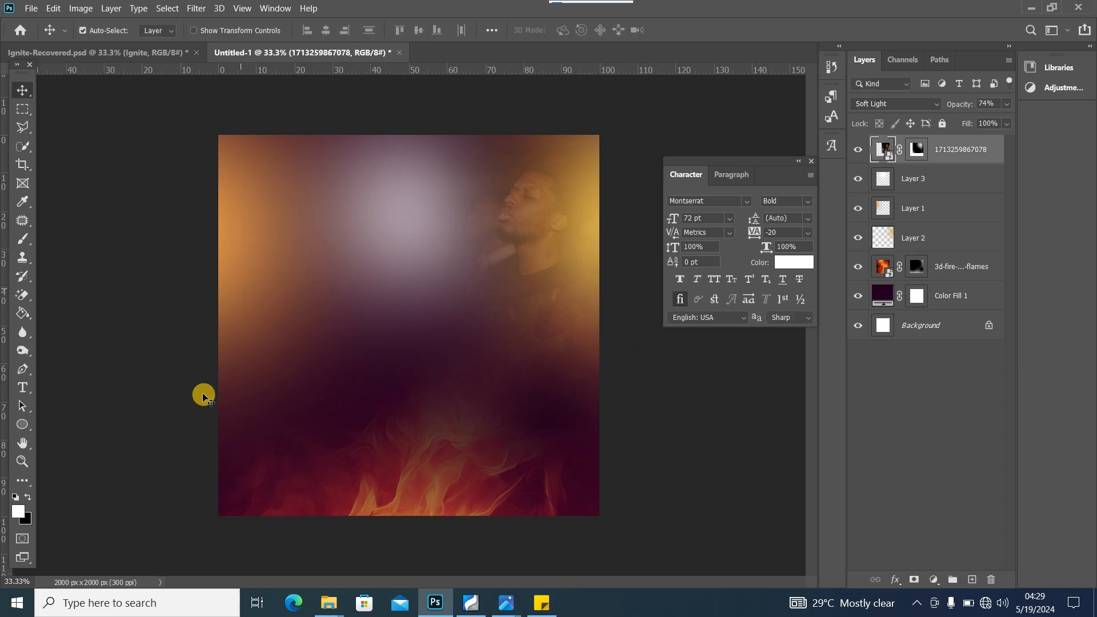
{"action": "mouse_move", "coordinate": [329, 602]}
{"action": "left_click", "coordinate": [547, 548]}
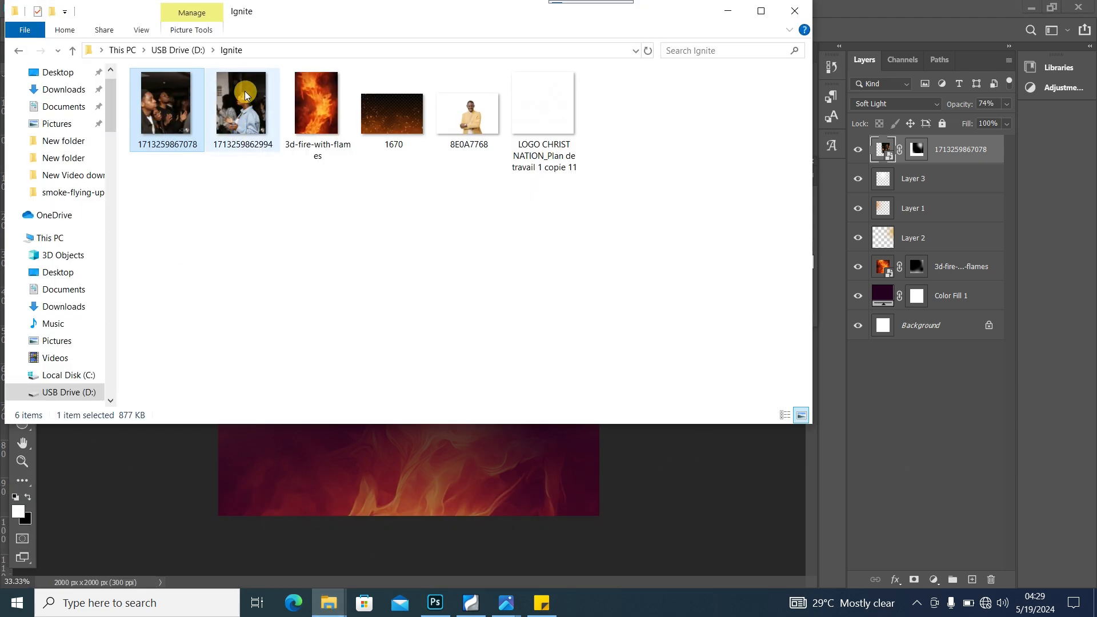
{"action": "left_click_drag", "start_coordinate": [245, 95], "coordinate": [506, 437]}
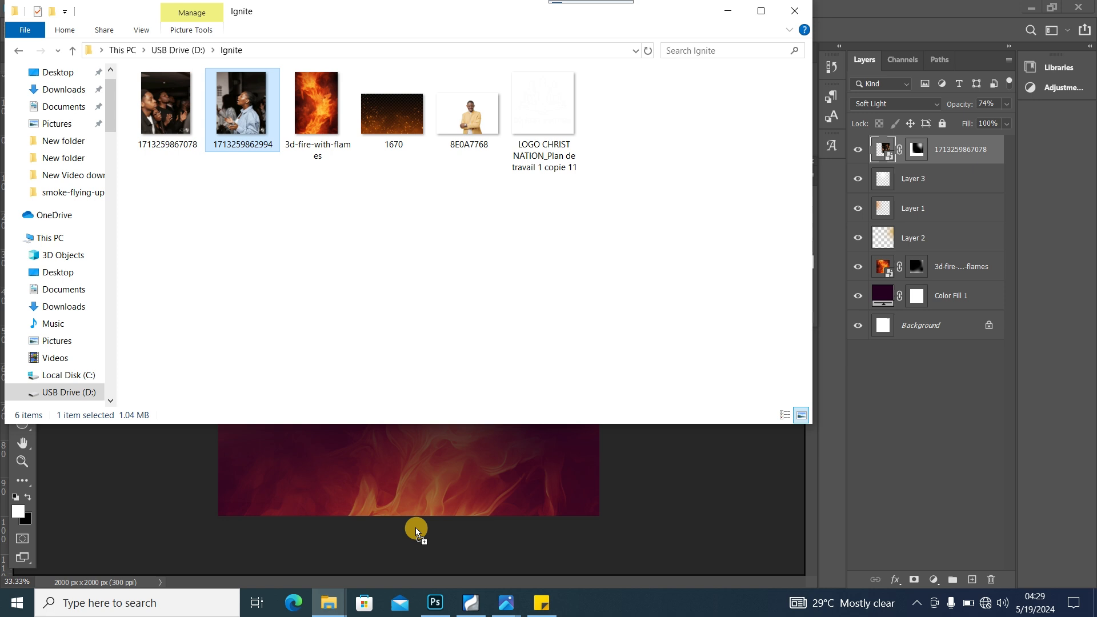
{"action": "left_click_drag", "start_coordinate": [416, 527], "coordinate": [409, 522]}
{"action": "left_click_drag", "start_coordinate": [468, 446], "coordinate": [423, 492]}
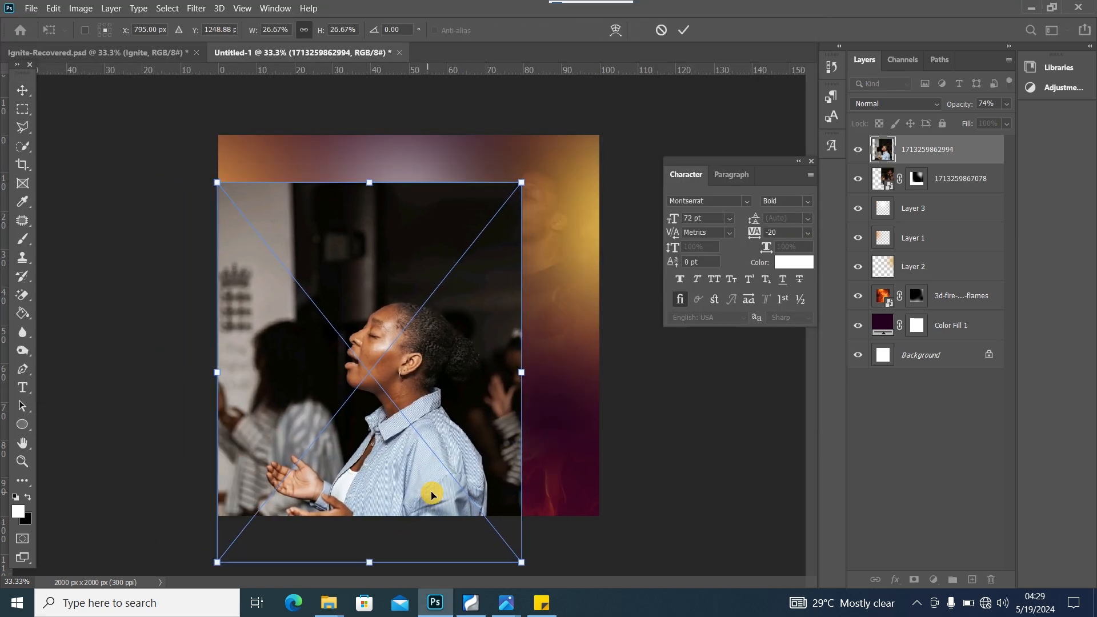
{"action": "left_click", "coordinate": [900, 110]}
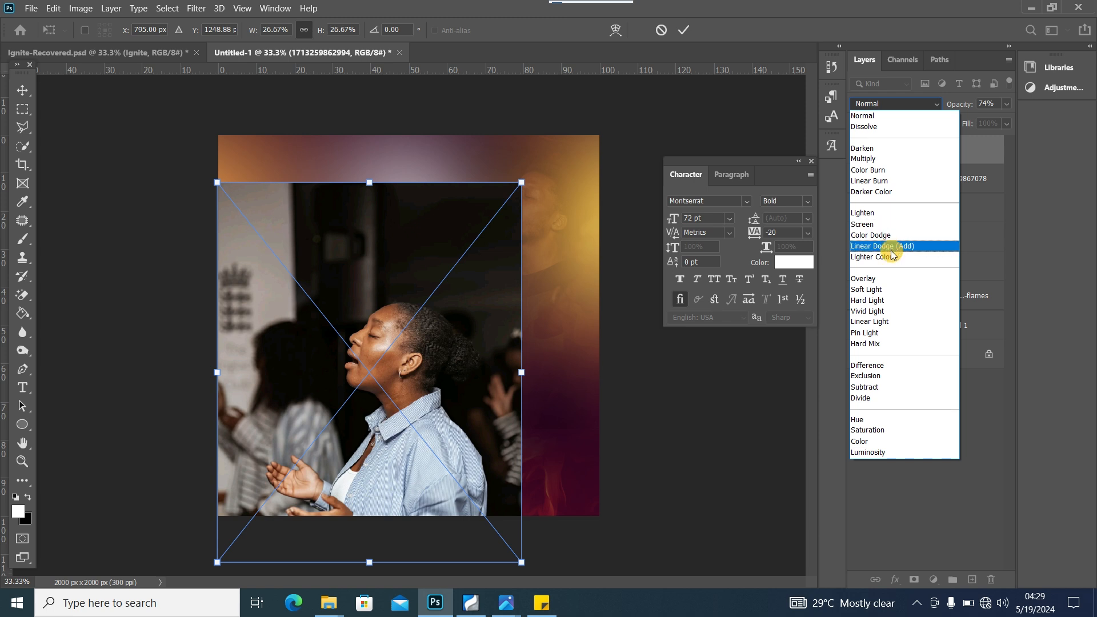
{"action": "left_click", "coordinate": [893, 289]}
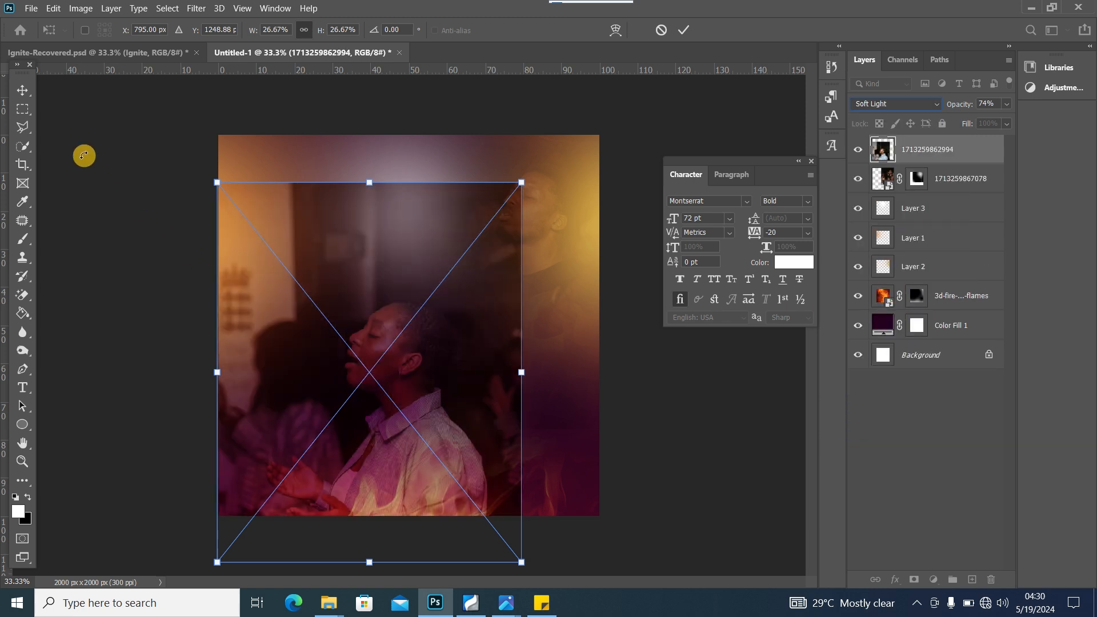
{"action": "left_click", "coordinate": [25, 92]}
Step: Add a layer mask to the new photo and paint black over its top and side edges, keeping the singing woman
{"action": "left_click", "coordinate": [23, 239]}
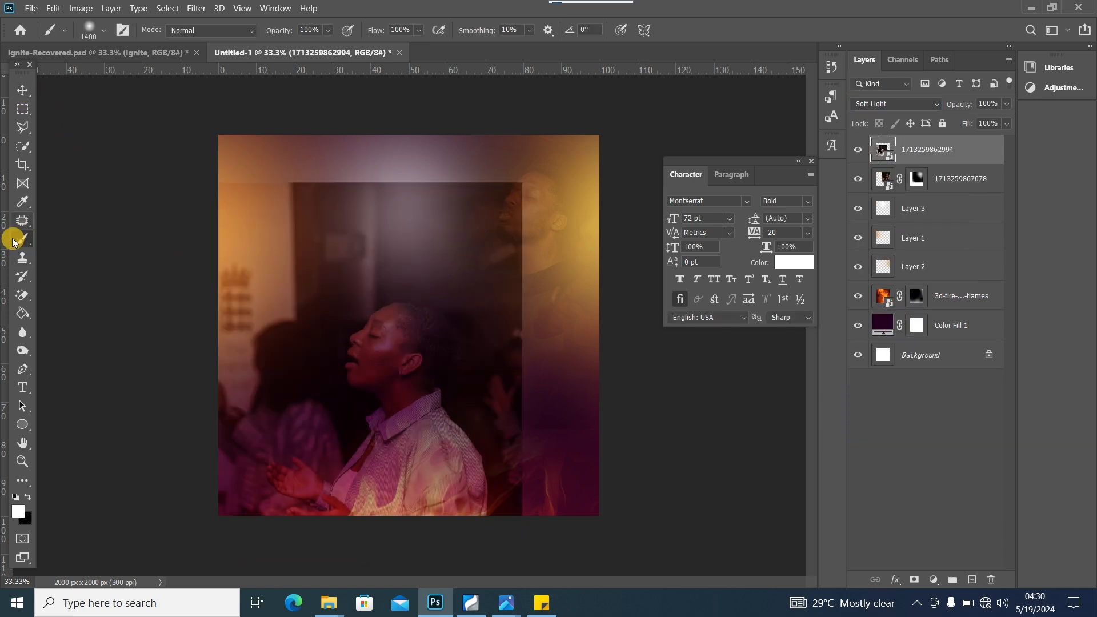
{"action": "left_click", "coordinate": [914, 574]}
{"action": "key", "text": "x"}
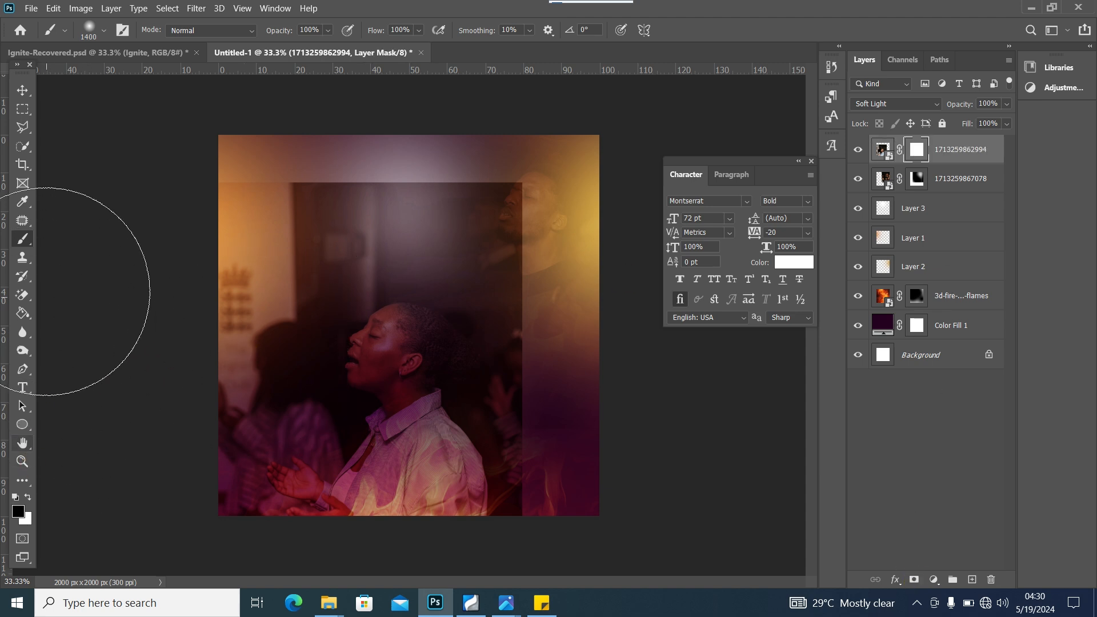
{"action": "mouse_move", "coordinate": [46, 292]}
{"action": "left_mouse_down"}
{"action": "mouse_move", "coordinate": [242, 216]}
{"action": "mouse_move", "coordinate": [264, 164]}
{"action": "left_mouse_up"}
{"action": "mouse_move", "coordinate": [162, 375]}
{"action": "left_mouse_down"}
{"action": "mouse_move", "coordinate": [335, 150]}
{"action": "mouse_move", "coordinate": [305, 153]}
{"action": "mouse_move", "coordinate": [440, 177]}
{"action": "mouse_move", "coordinate": [585, 225]}
{"action": "mouse_move", "coordinate": [608, 248]}
{"action": "mouse_move", "coordinate": [617, 323]}
{"action": "mouse_move", "coordinate": [591, 321]}
{"action": "mouse_move", "coordinate": [630, 401]}
{"action": "mouse_move", "coordinate": [620, 374]}
{"action": "mouse_move", "coordinate": [581, 379]}
{"action": "mouse_move", "coordinate": [591, 442]}
{"action": "mouse_move", "coordinate": [385, 537]}
{"action": "mouse_move", "coordinate": [261, 413]}
{"action": "mouse_move", "coordinate": [188, 386]}
{"action": "mouse_move", "coordinate": [164, 449]}
{"action": "mouse_move", "coordinate": [198, 302]}
{"action": "left_mouse_up"}
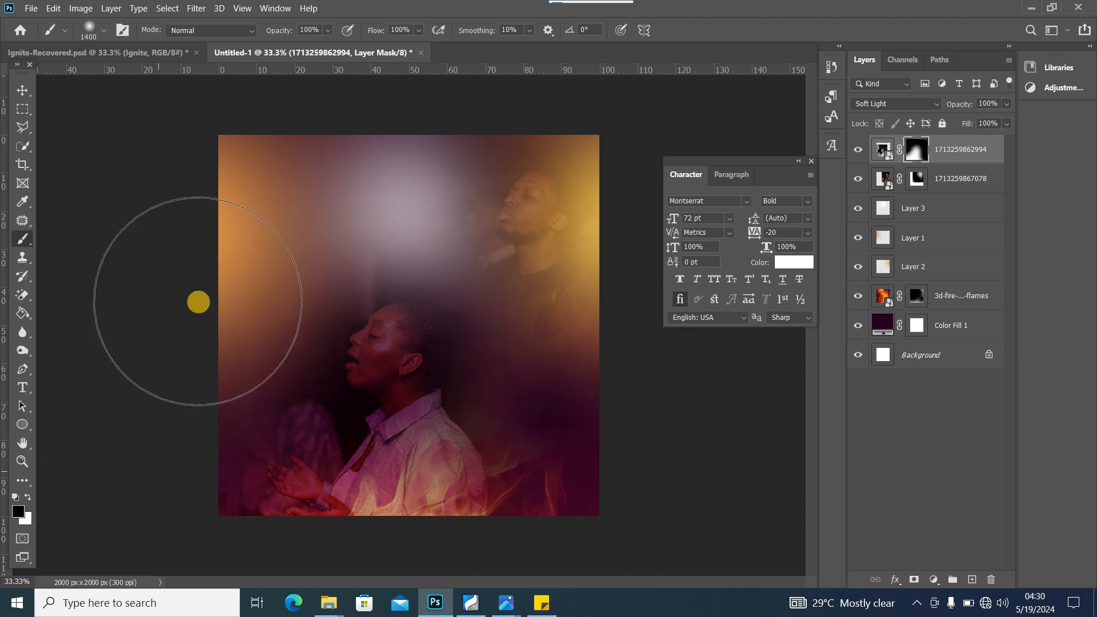
Step: Flip the woman's photo horizontally and move it so she sits over the orange glow at the canvas's upper left
{"action": "left_click", "coordinate": [22, 90]}
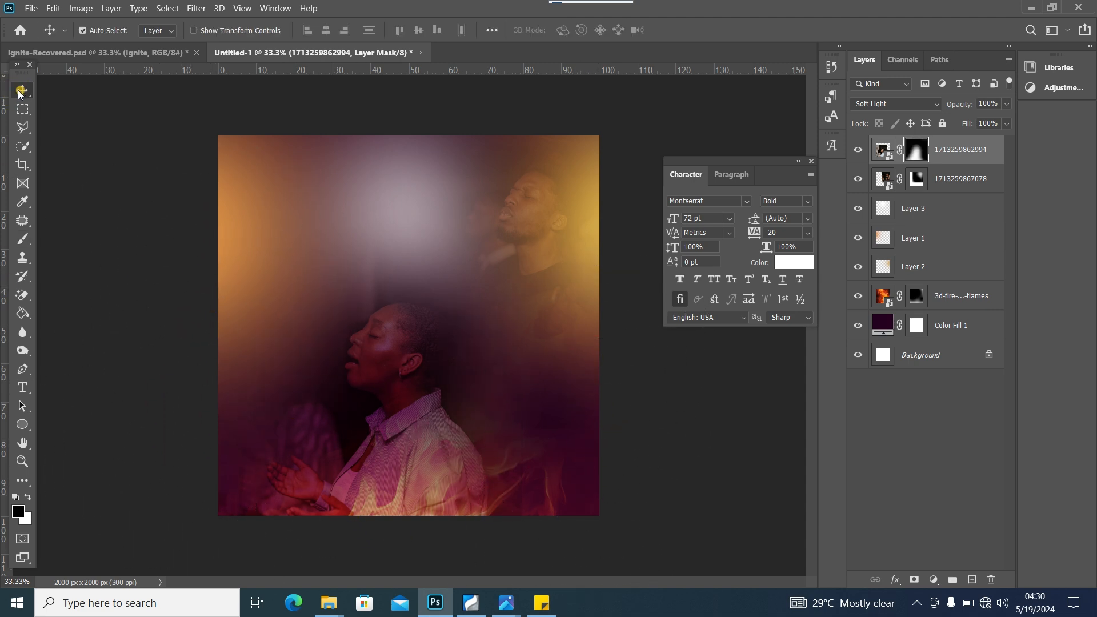
{"action": "key", "text": "ctrl+t"}
{"action": "right_click", "coordinate": [404, 423]}
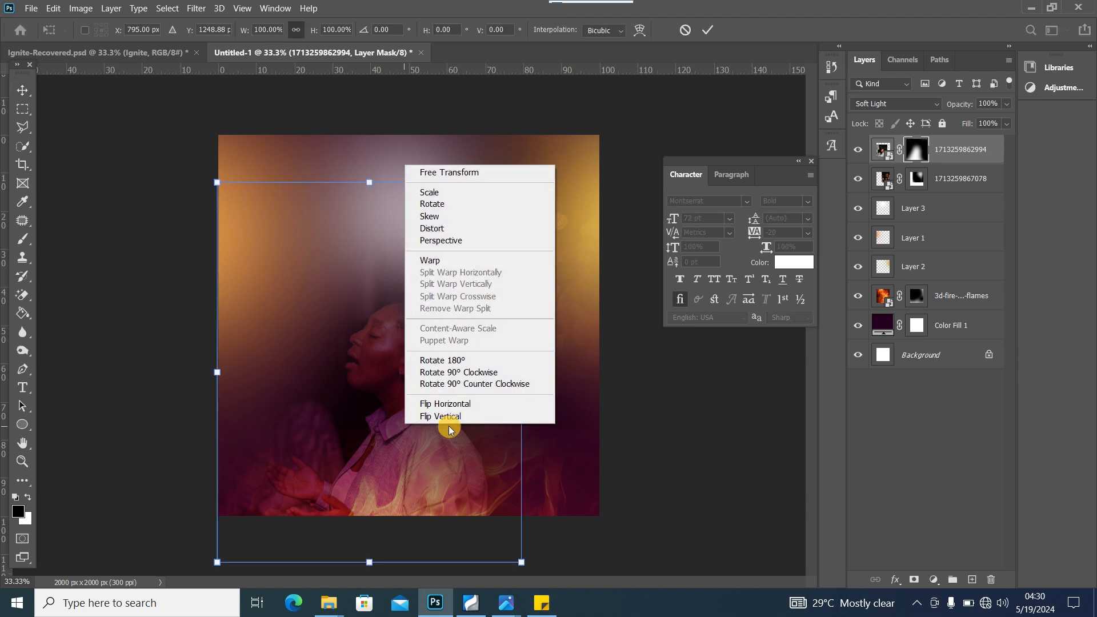
{"action": "left_click", "coordinate": [448, 402]}
{"action": "left_click_drag", "start_coordinate": [349, 464], "coordinate": [278, 327]}
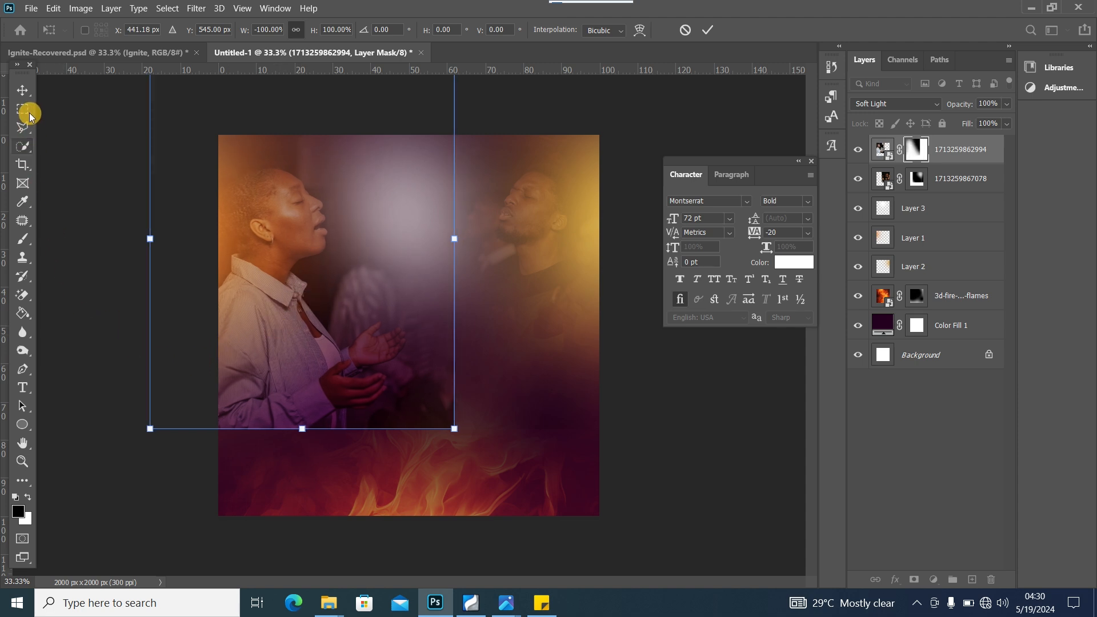
{"action": "left_click", "coordinate": [22, 90]}
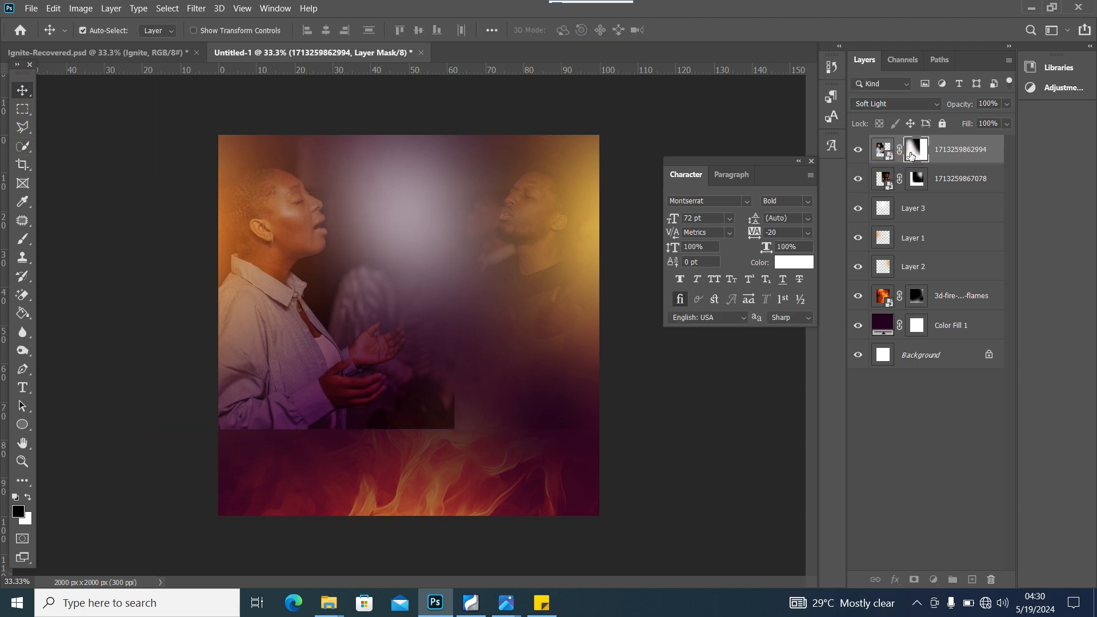
Step: Paint black on the woman's layer mask to fade out the photo's hard lower edge above the flames
{"action": "left_click", "coordinate": [22, 239]}
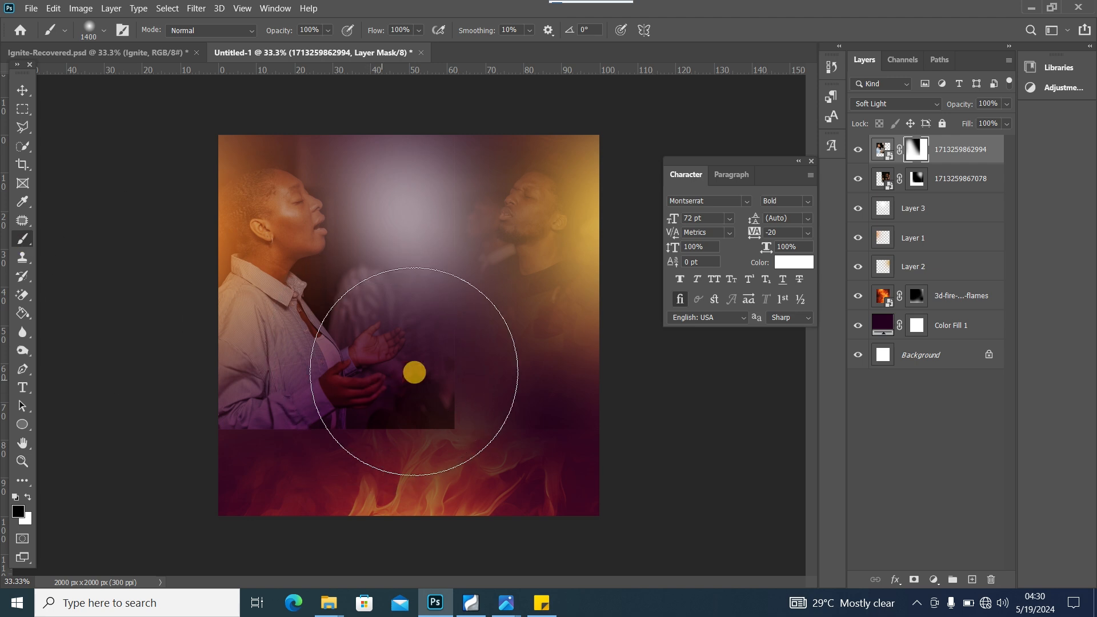
{"action": "mouse_move", "coordinate": [412, 368]}
{"action": "left_mouse_down"}
{"action": "mouse_move", "coordinate": [348, 470]}
{"action": "mouse_move", "coordinate": [181, 390]}
{"action": "mouse_move", "coordinate": [196, 421]}
{"action": "left_mouse_up"}
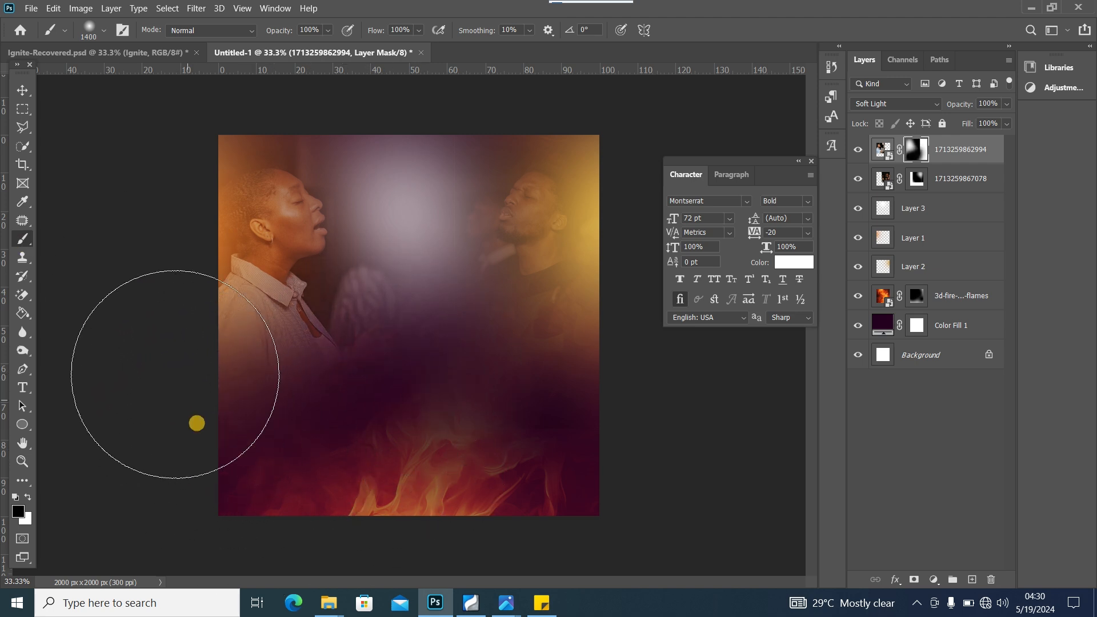
{"action": "left_click", "coordinate": [203, 418]}
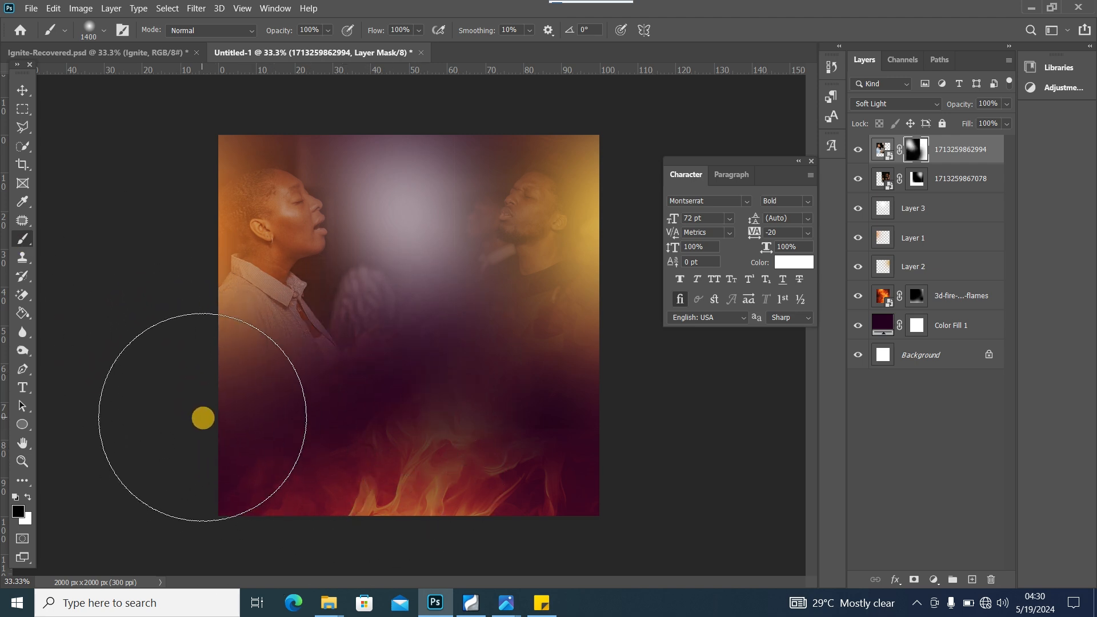
{"action": "left_click", "coordinate": [182, 375]}
{"action": "left_click", "coordinate": [176, 362]}
{"action": "mouse_move", "coordinate": [176, 363]}
{"action": "left_mouse_down"}
{"action": "mouse_move", "coordinate": [179, 399]}
{"action": "mouse_move", "coordinate": [215, 422]}
{"action": "left_mouse_up"}
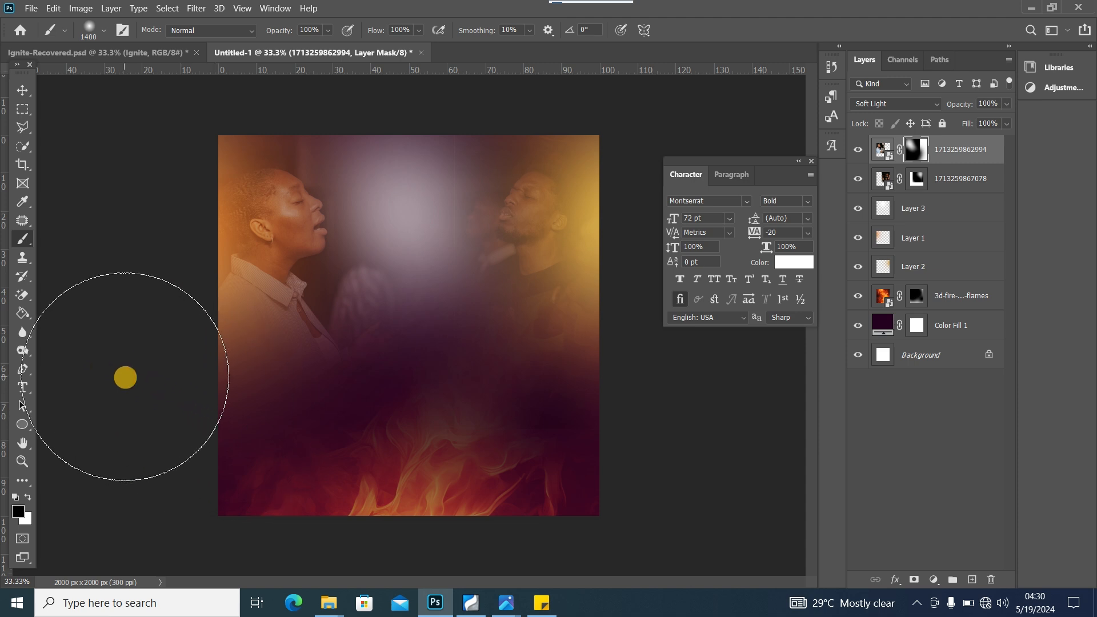
Step: Scale the woman's photo down to about 78% and reposition it so her face is level with the man's opposite
{"action": "key", "text": "ctrl+t"}
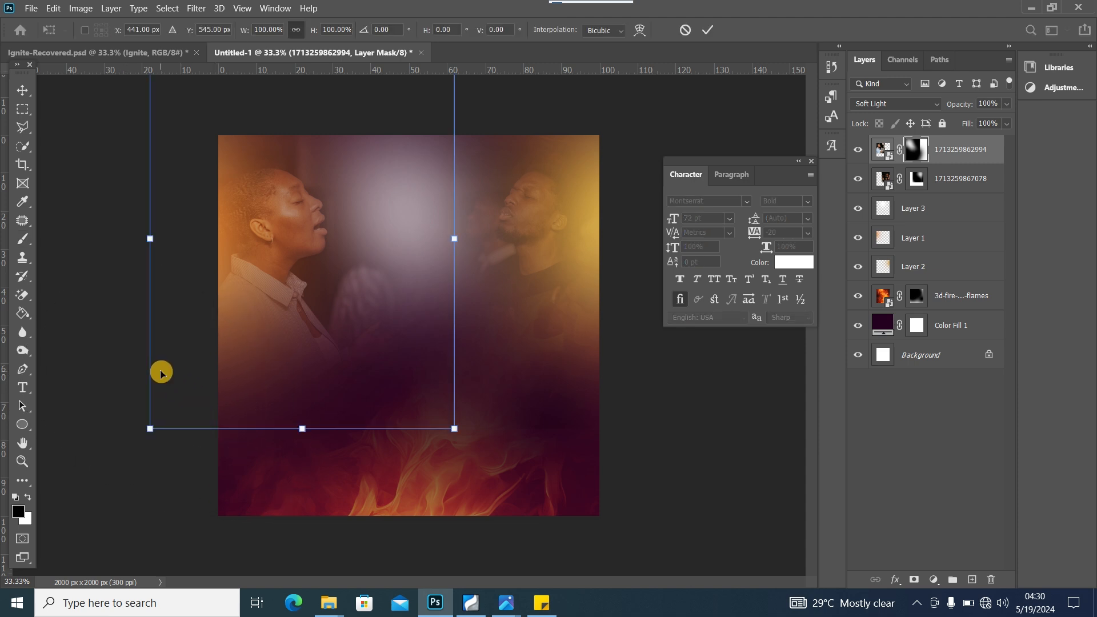
{"action": "left_click_drag", "start_coordinate": [146, 435], "coordinate": [184, 367]}
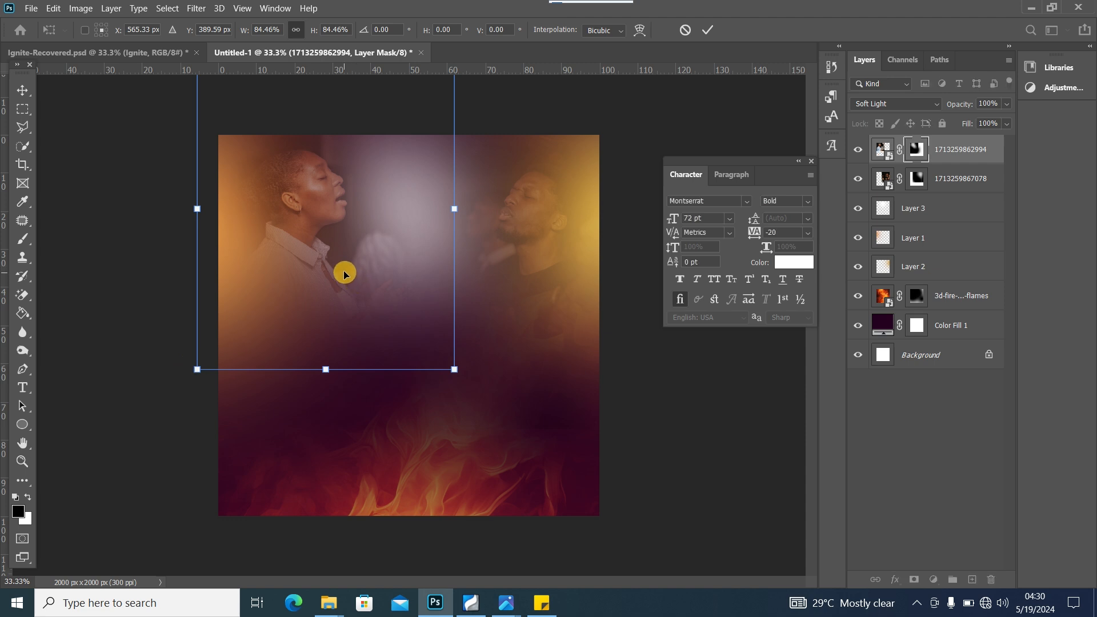
{"action": "left_click_drag", "start_coordinate": [345, 273], "coordinate": [338, 286]}
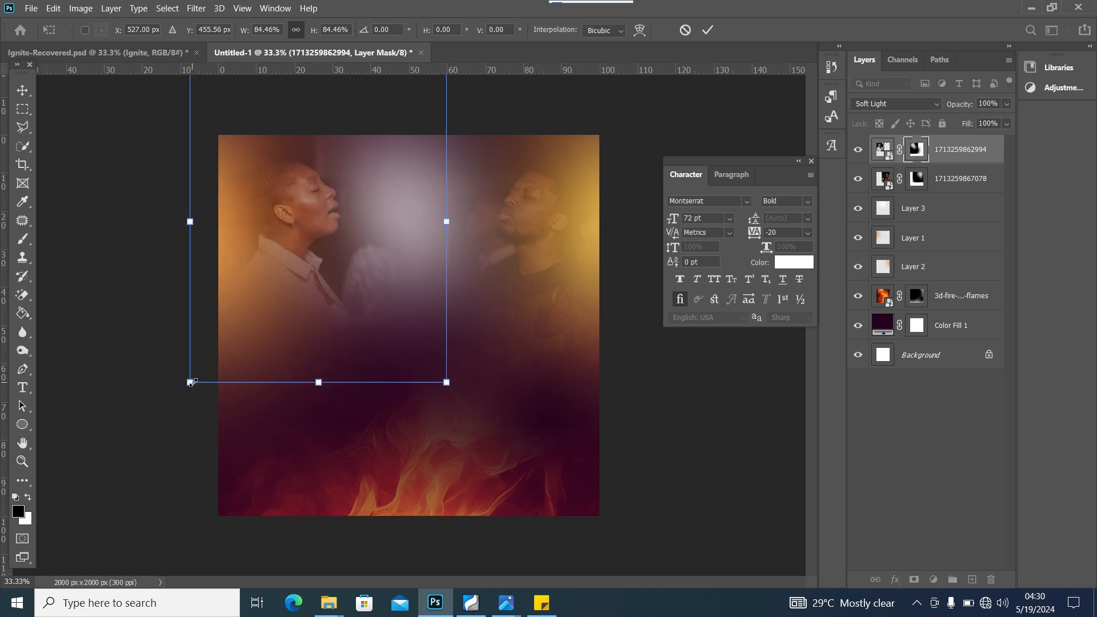
{"action": "left_click_drag", "start_coordinate": [190, 382], "coordinate": [214, 353]}
{"action": "left_click_drag", "start_coordinate": [299, 280], "coordinate": [286, 300]}
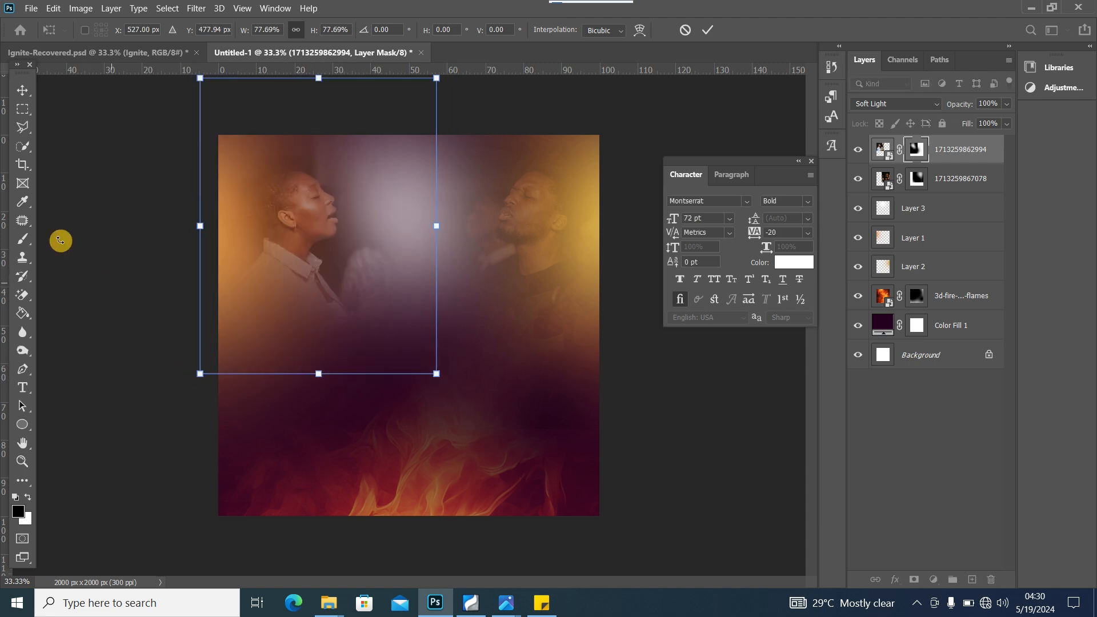
{"action": "left_click", "coordinate": [20, 90]}
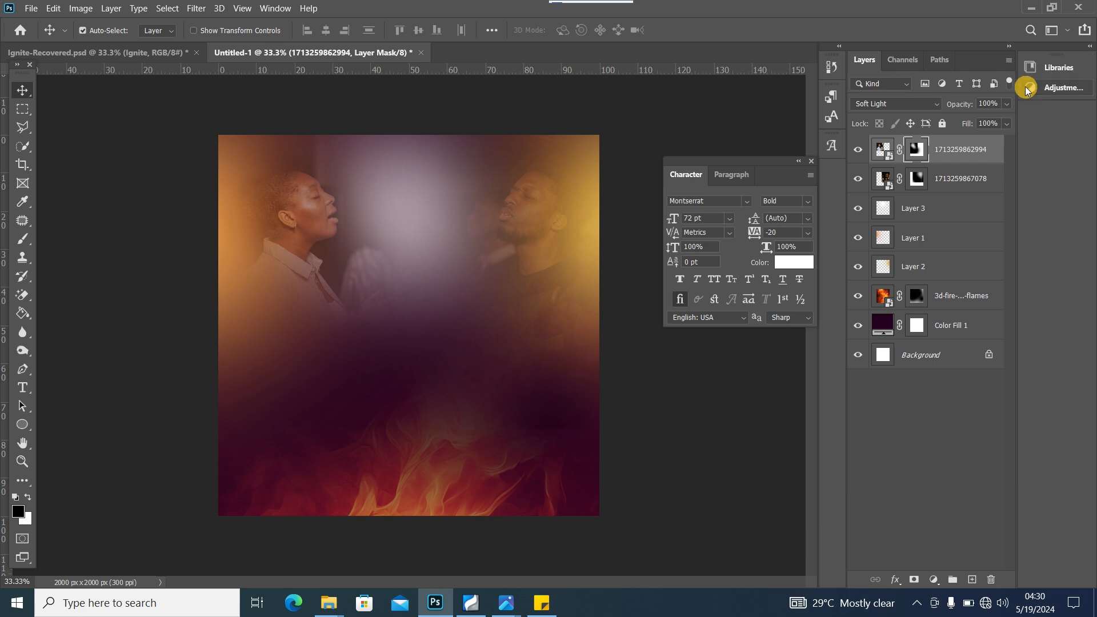
Step: Lower the woman's photo layer to 54% opacity and move it slightly closer to the canvas's left edge
{"action": "left_click", "coordinate": [977, 119]}
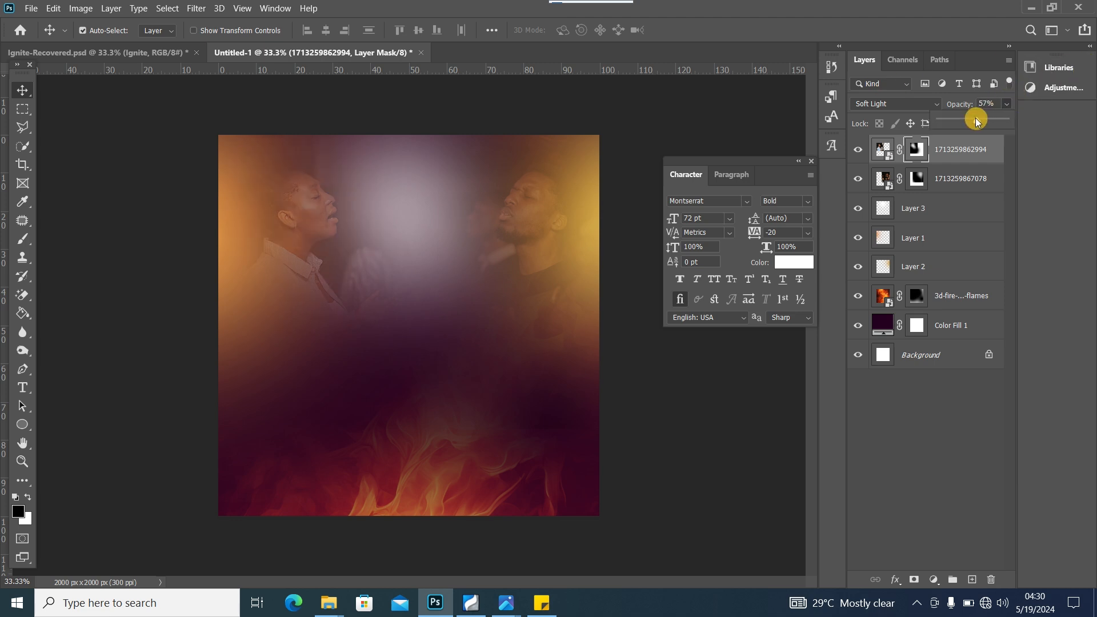
{"action": "left_click_drag", "start_coordinate": [977, 119], "coordinate": [975, 119]}
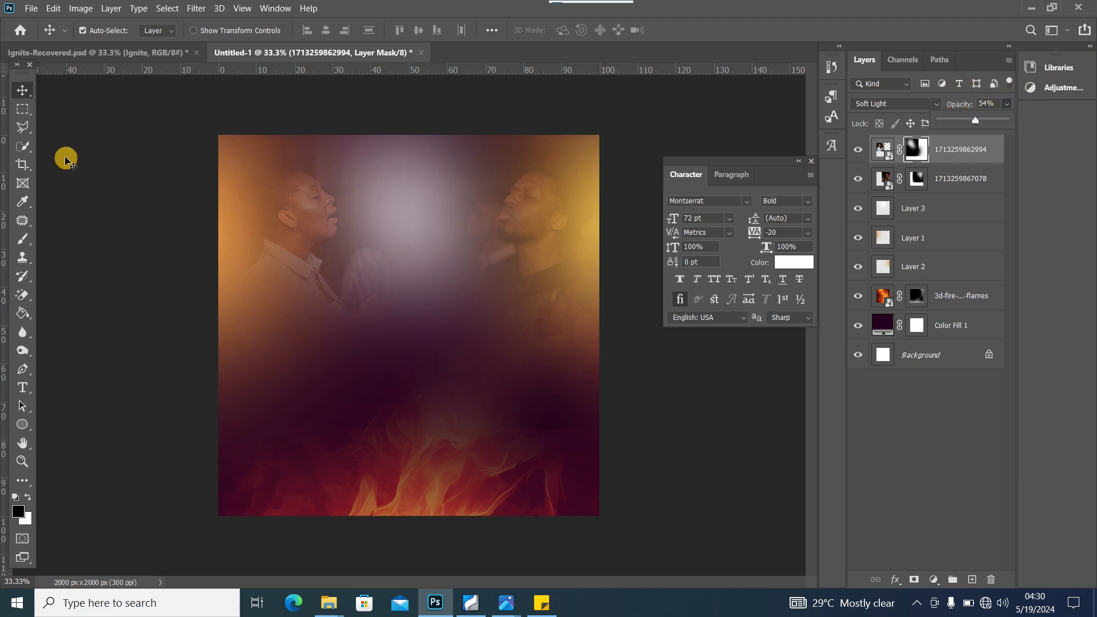
{"action": "left_click", "coordinate": [23, 88]}
{"action": "left_click", "coordinate": [403, 237]}
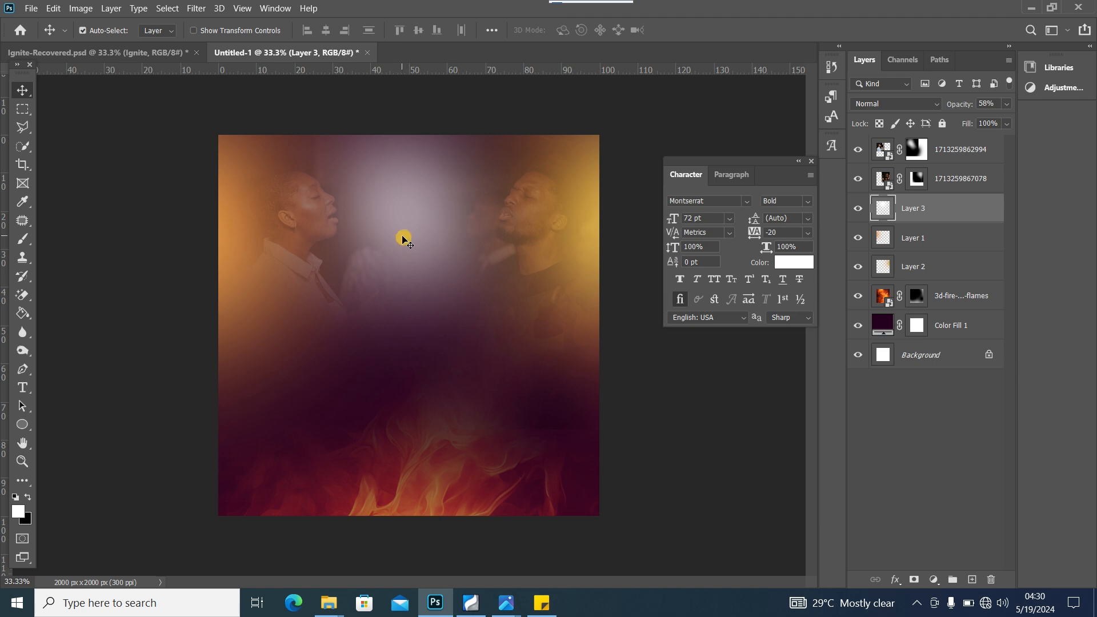
{"action": "left_click_drag", "start_coordinate": [313, 229], "coordinate": [291, 231]}
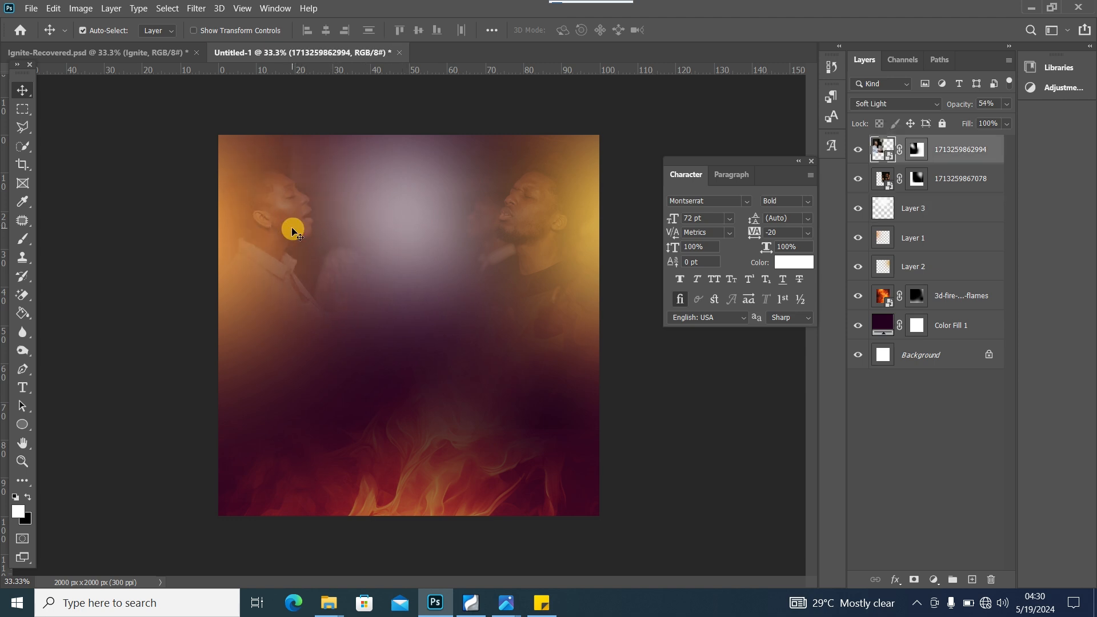
Step: Place the cutout 8E0A7768 from the Ignite folder, scale it to about 50%, and move it slightly up over the central glow
{"action": "mouse_move", "coordinate": [329, 609]}
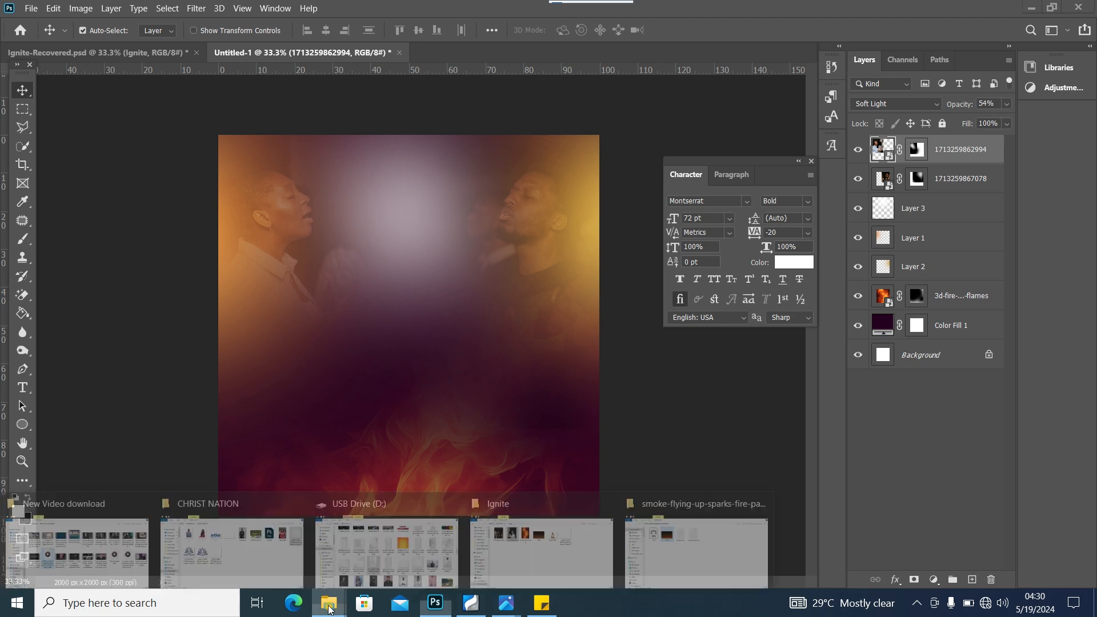
{"action": "left_click", "coordinate": [517, 565]}
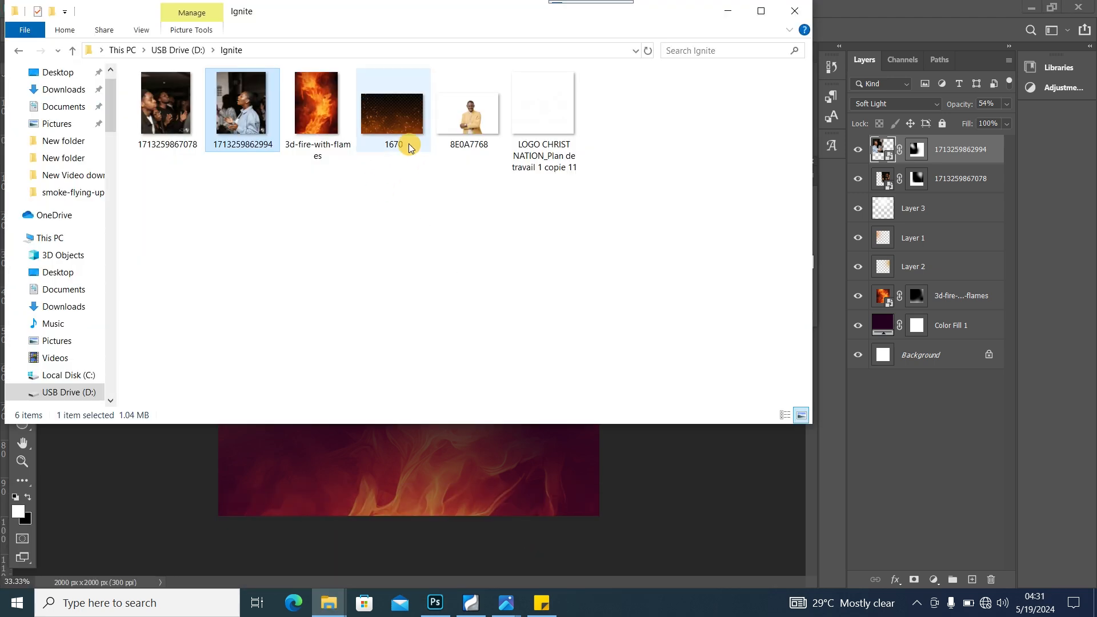
{"action": "left_click_drag", "start_coordinate": [469, 114], "coordinate": [429, 478]}
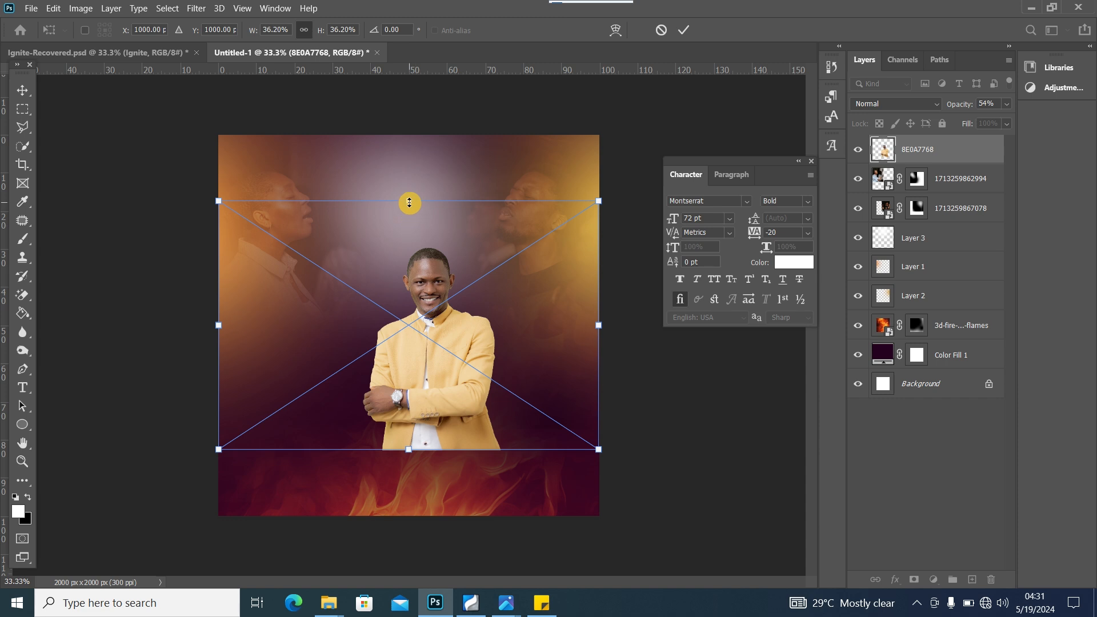
{"action": "left_click_drag", "start_coordinate": [409, 203], "coordinate": [409, 102]}
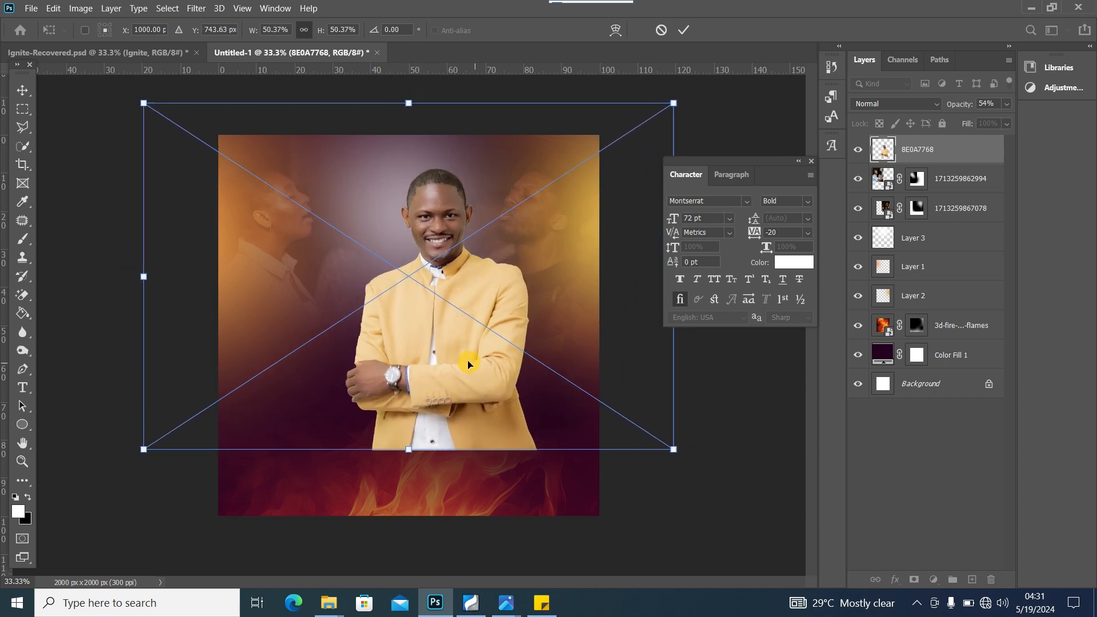
{"action": "left_click_drag", "start_coordinate": [467, 364], "coordinate": [468, 350]}
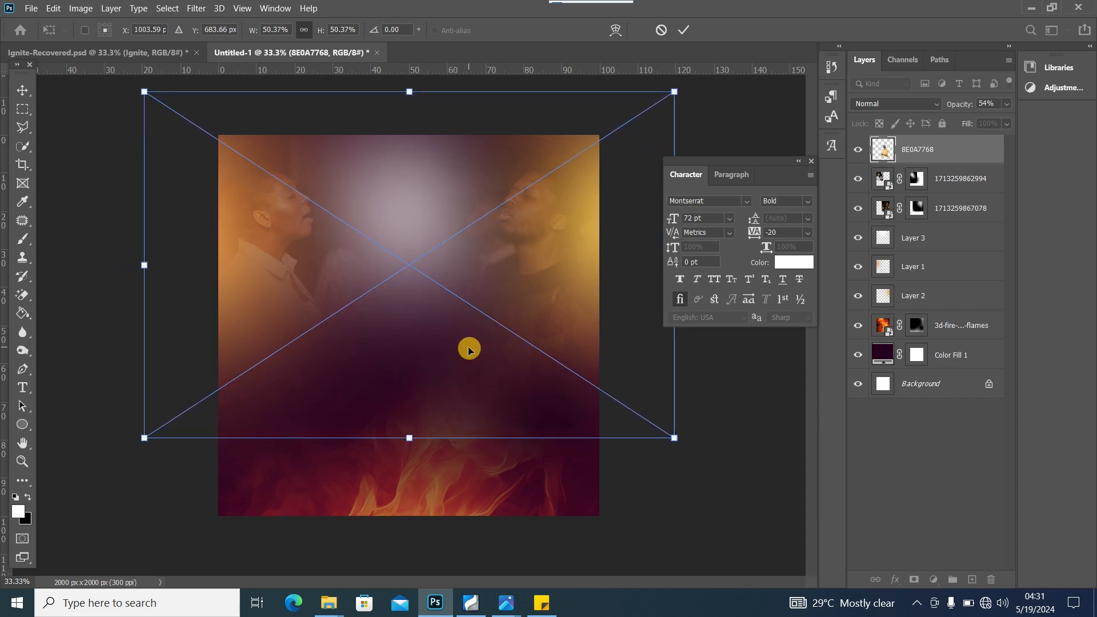
{"action": "left_click", "coordinate": [22, 89]}
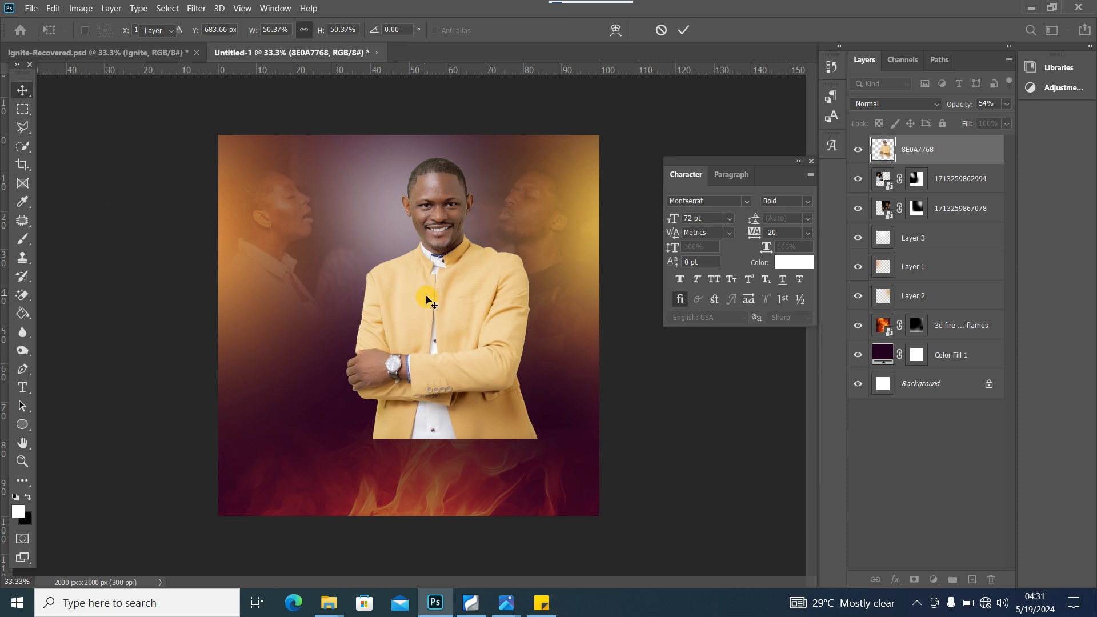
Step: Nudge the man's cutout slightly down and paint a soft white glow behind his head on a new layer above Layer 3
{"action": "left_click_drag", "start_coordinate": [428, 294], "coordinate": [430, 300]}
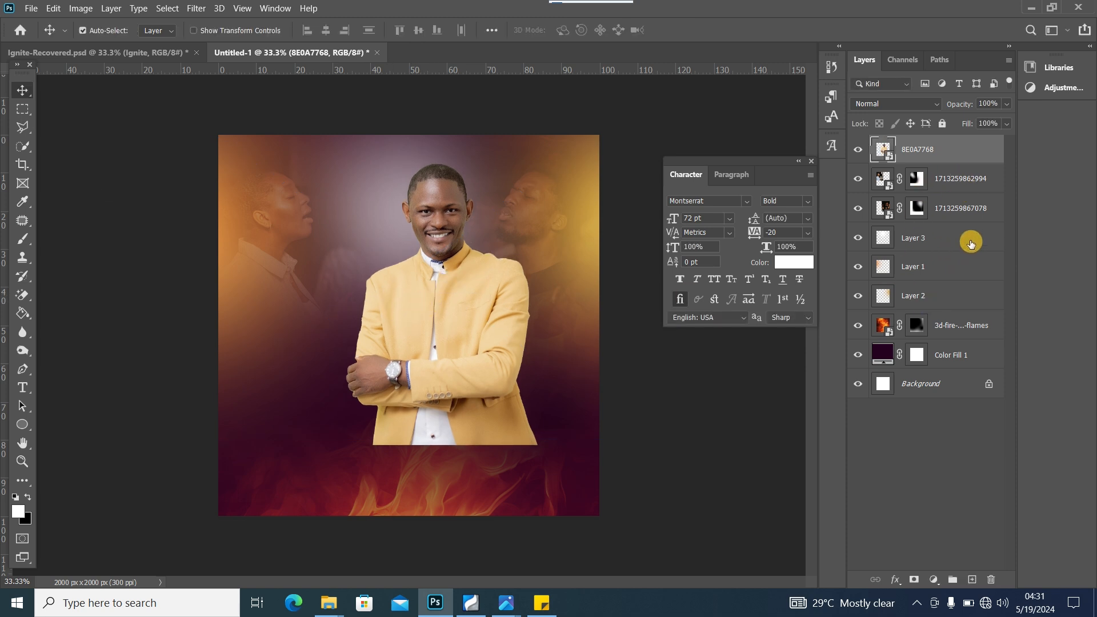
{"action": "left_click", "coordinate": [972, 243]}
{"action": "left_click", "coordinate": [972, 580]}
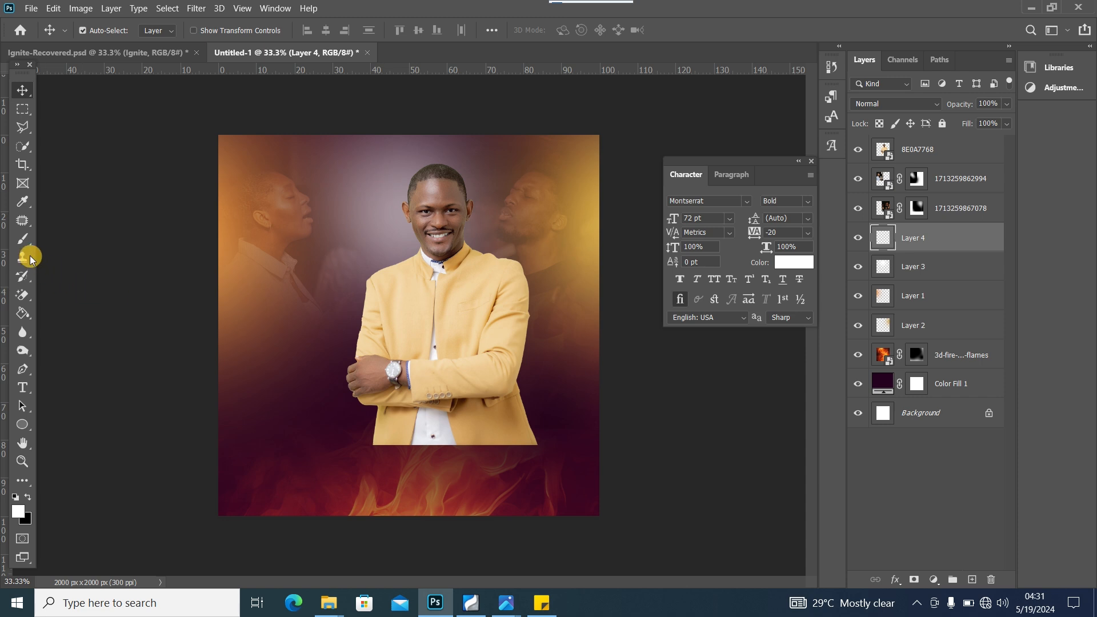
{"action": "left_click", "coordinate": [23, 240]}
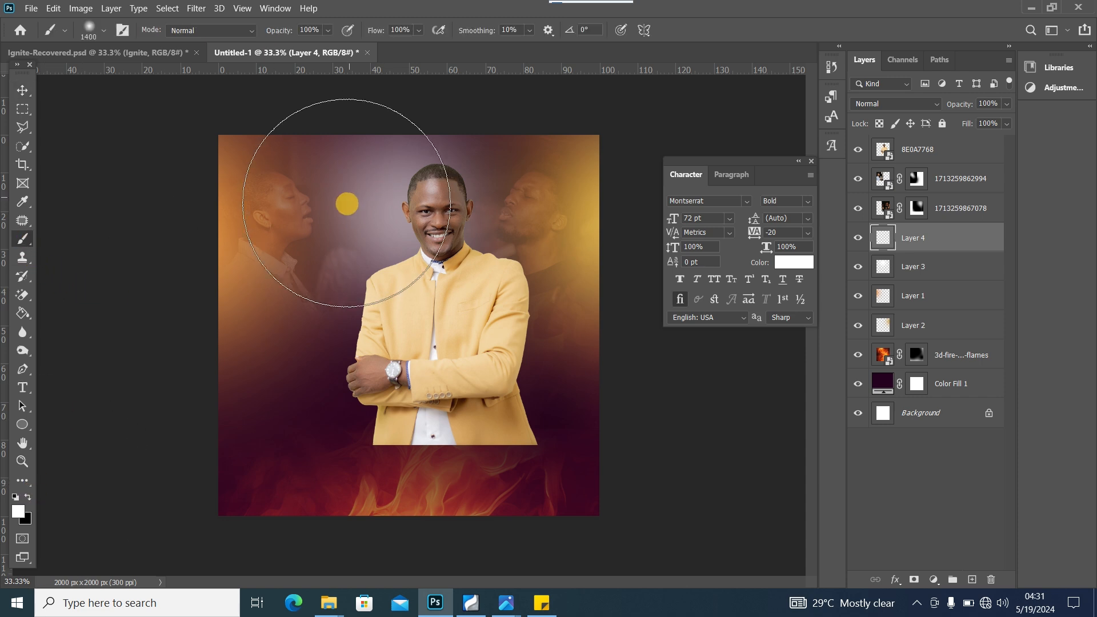
{"action": "left_click", "coordinate": [411, 203]}
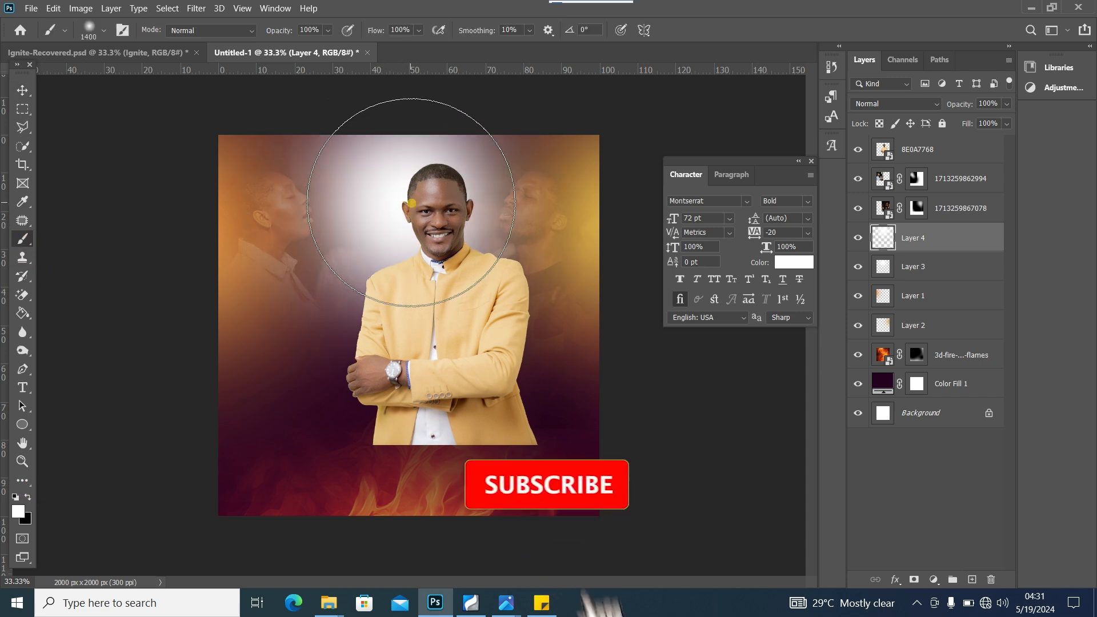
{"action": "left_click", "coordinate": [429, 122]}
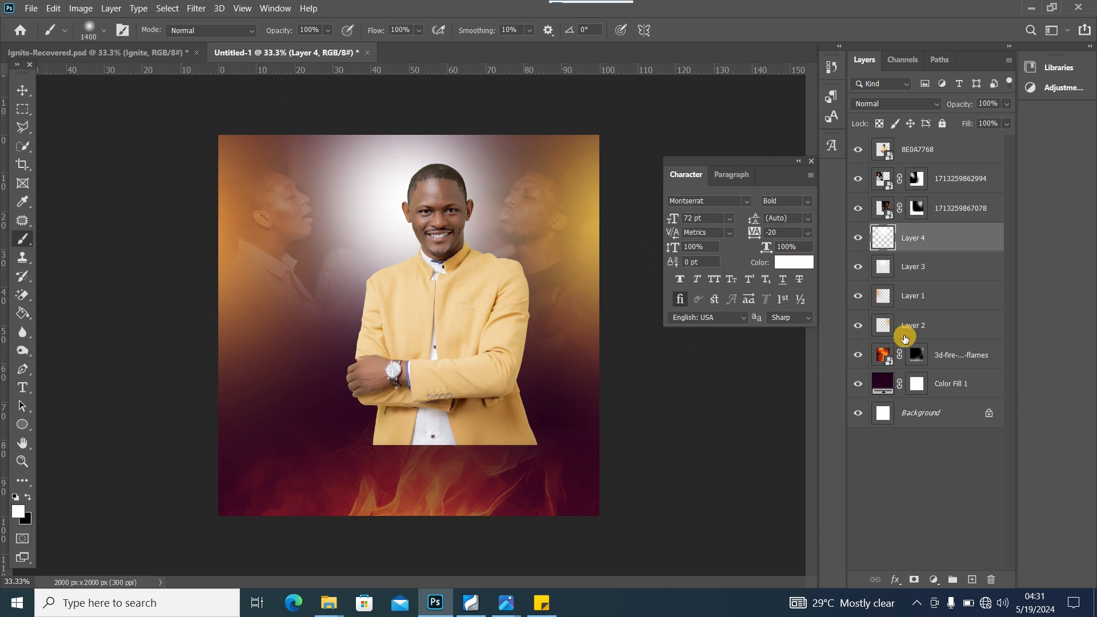
Step: Add a new layer above Layer 1 and set the foreground colour to the dark maroon 4f0e24 sampled beside the flames
{"action": "left_click", "coordinate": [958, 355]}
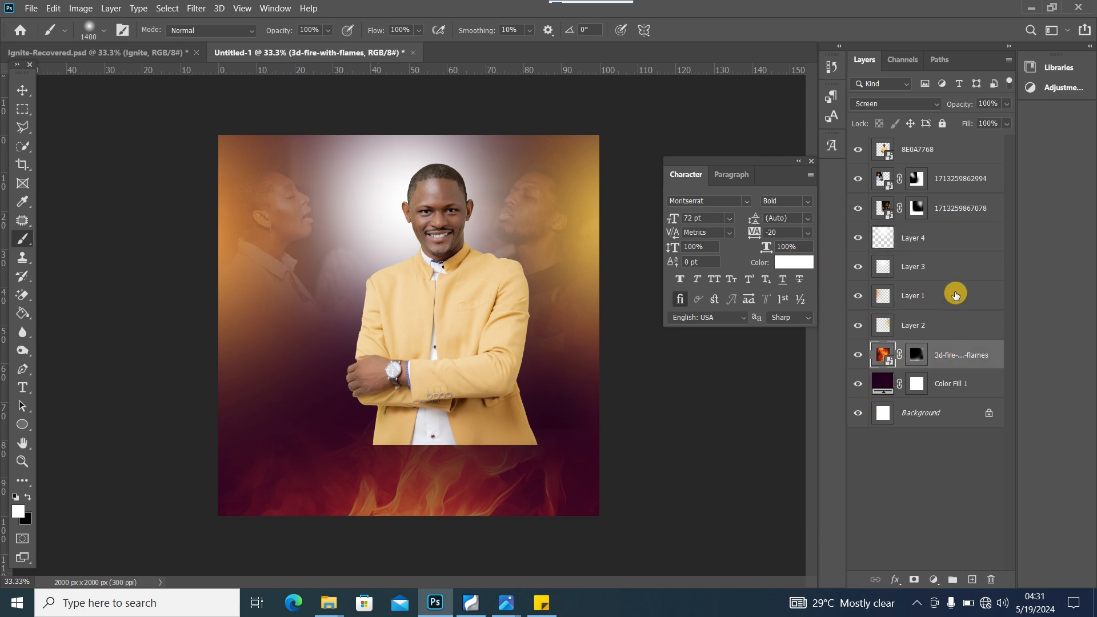
{"action": "left_click", "coordinate": [956, 296]}
{"action": "left_click", "coordinate": [972, 581]}
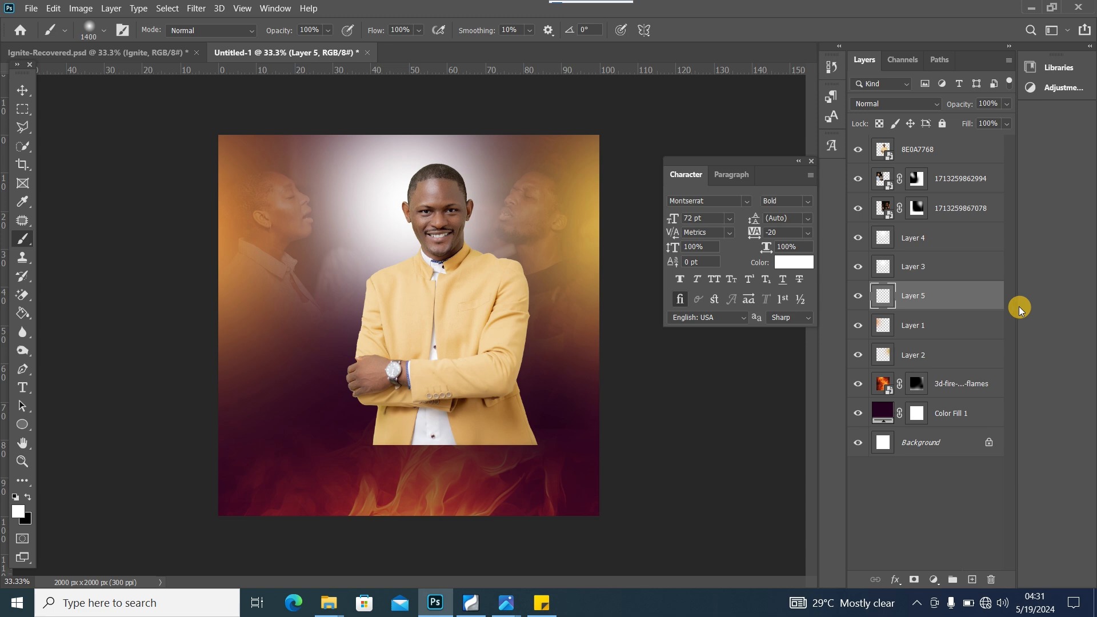
{"action": "left_click", "coordinate": [18, 510]}
{"action": "left_click", "coordinate": [238, 465]}
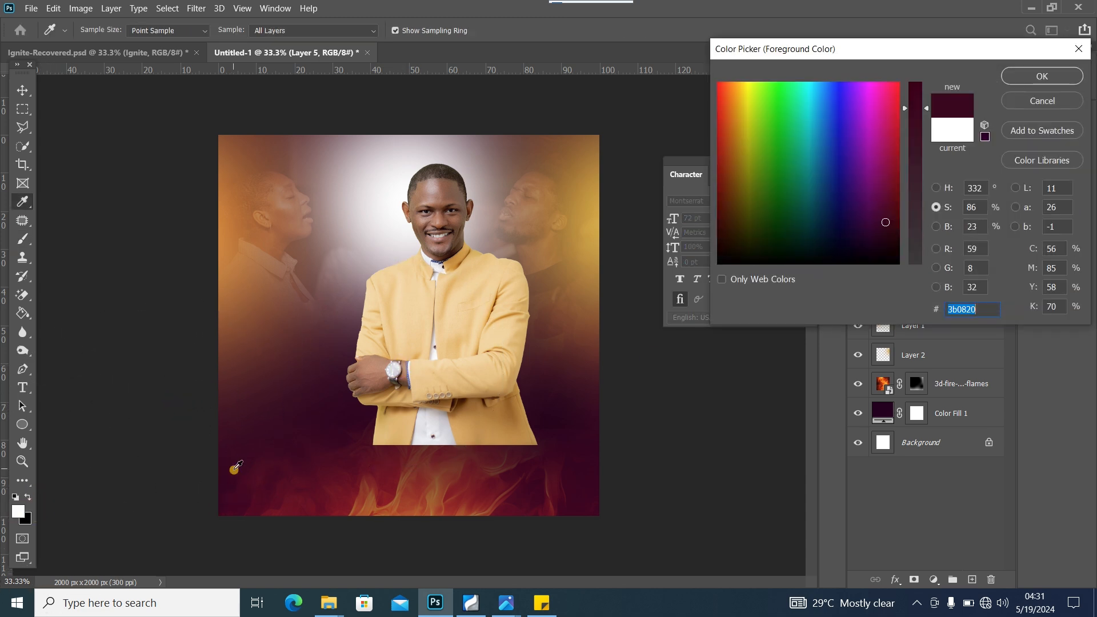
{"action": "left_click_drag", "start_coordinate": [259, 464], "coordinate": [262, 469]}
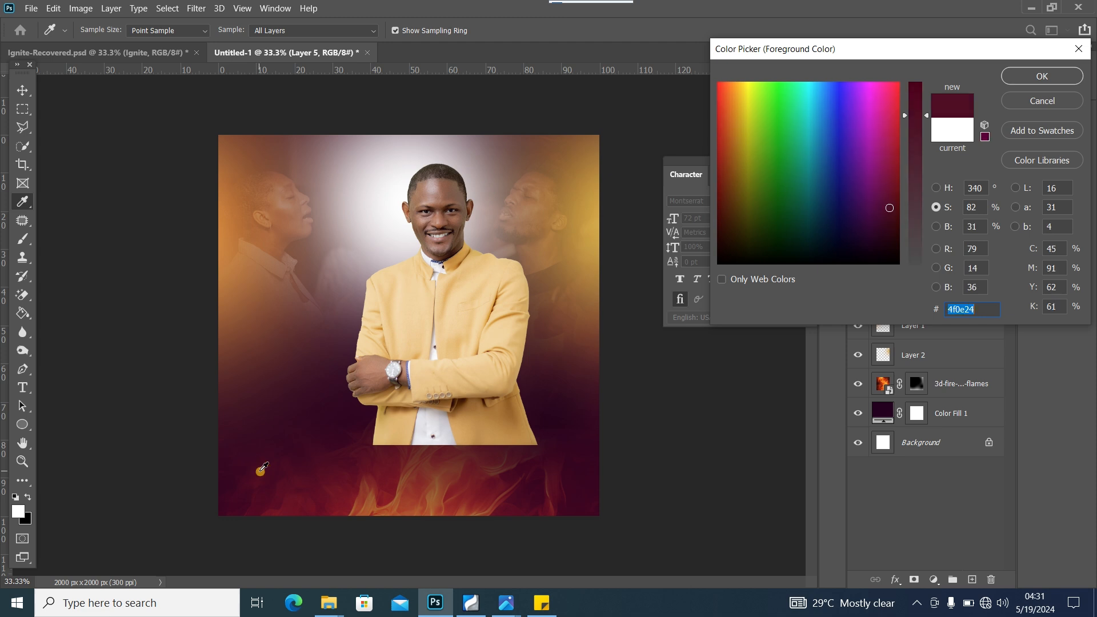
{"action": "left_click", "coordinate": [1061, 66]}
Step: Paint maroon over the orange glow along the canvas's left edge with a soft 1800 px brush
{"action": "key", "text": "b"}
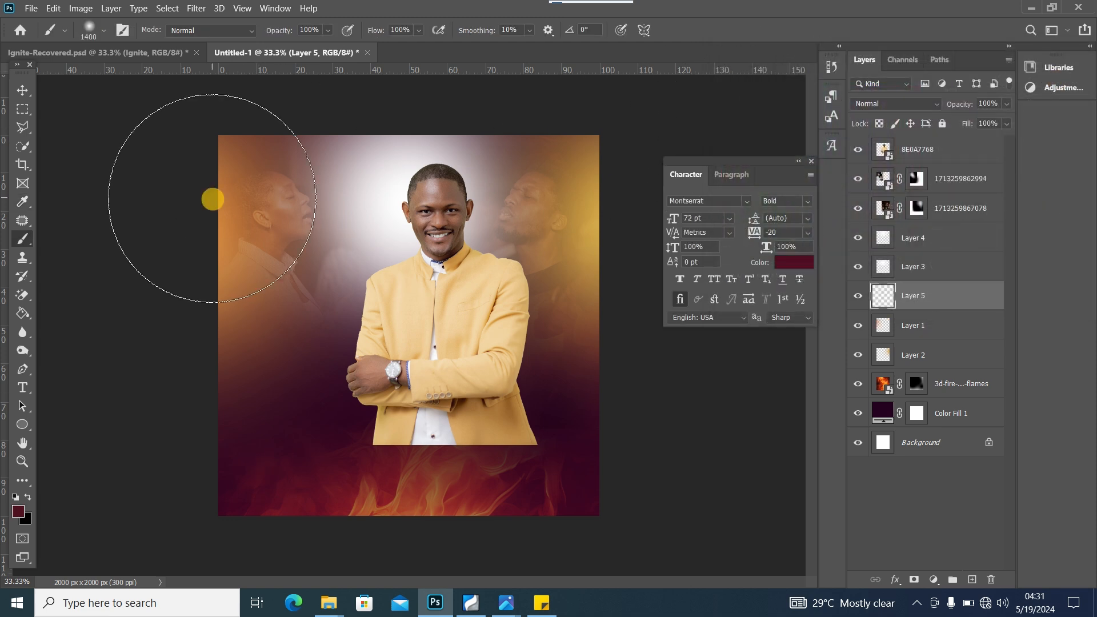
{"action": "key", "text": "bracketright"}
{"action": "key", "text": "bracketright"}
{"action": "key", "text": "bracketright"}
{"action": "key", "text": "bracketright"}
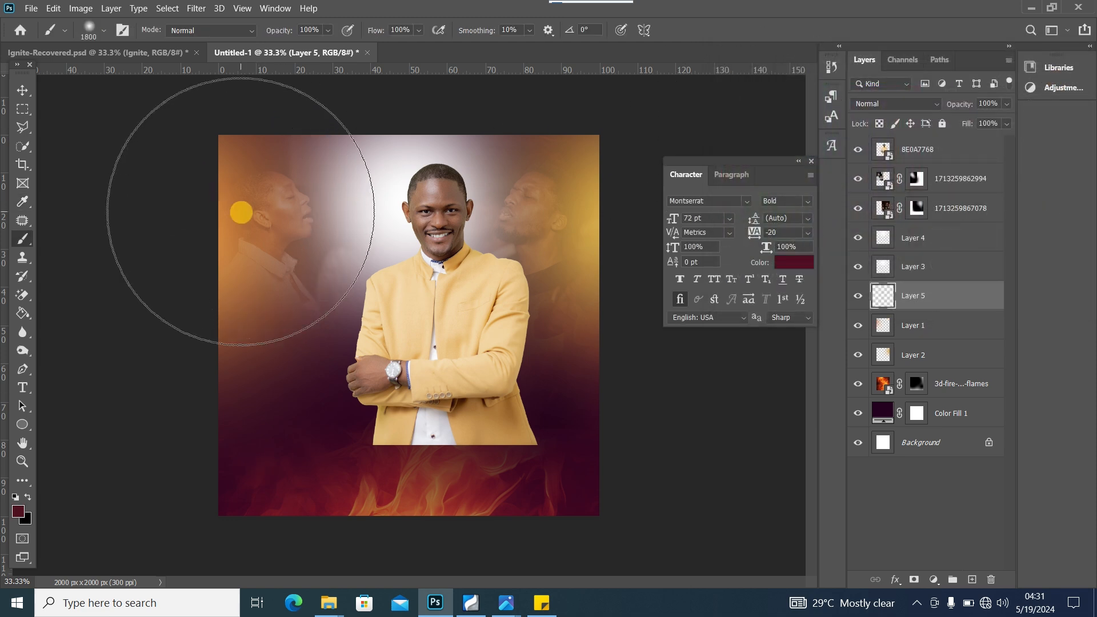
{"action": "left_click", "coordinate": [219, 227]}
{"action": "left_click", "coordinate": [248, 220]}
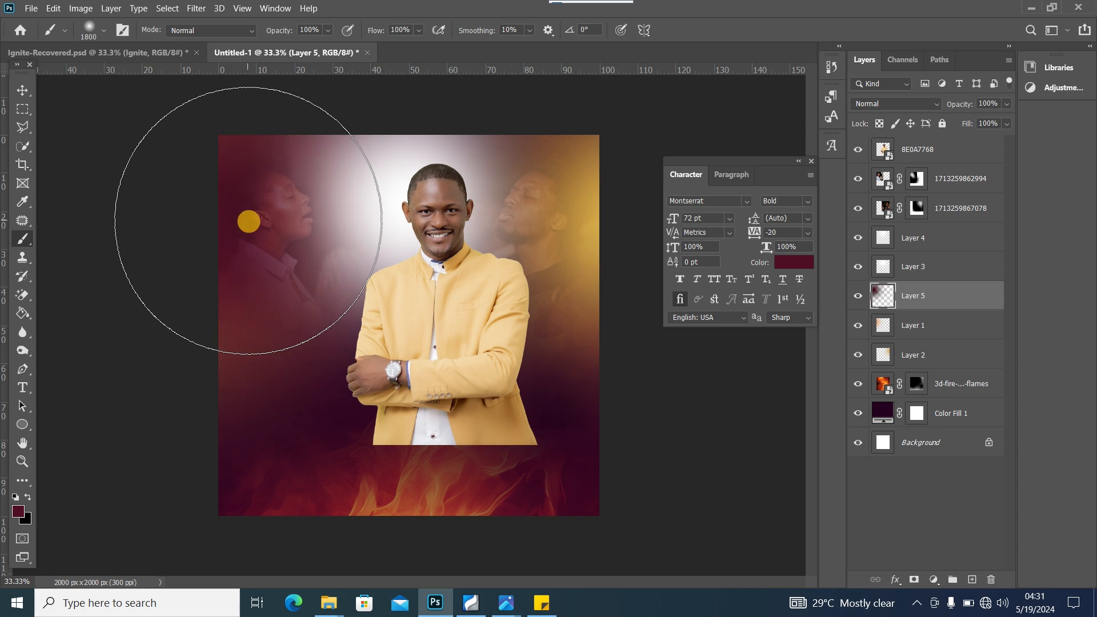
Step: Move the woman's photo right toward the central glow and lower its opacity to 33%
{"action": "left_click", "coordinate": [26, 92]}
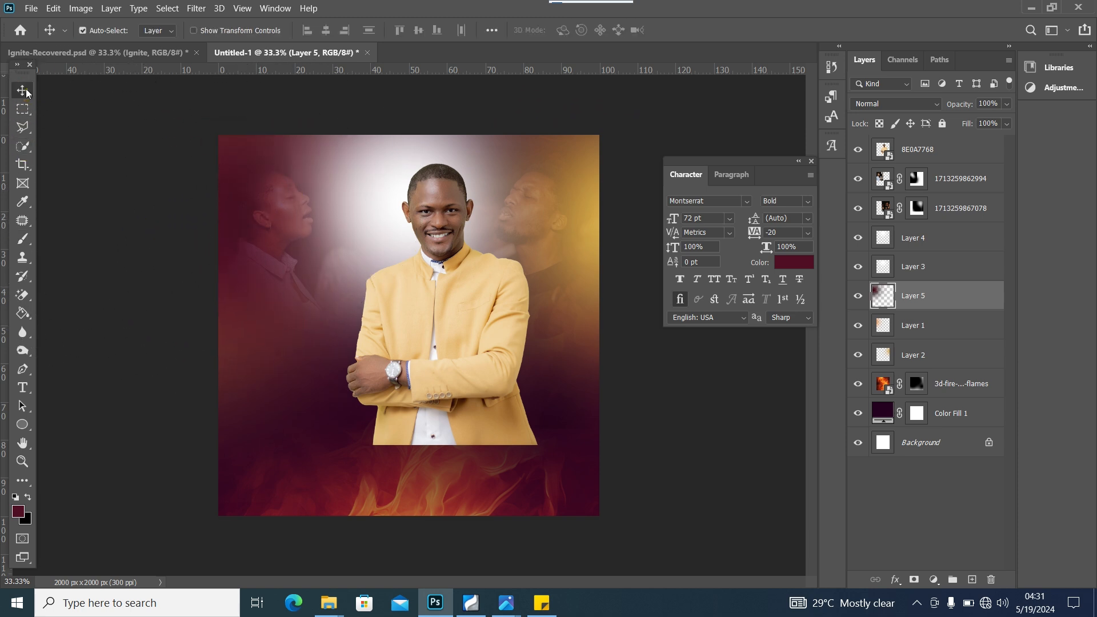
{"action": "left_click_drag", "start_coordinate": [285, 234], "coordinate": [314, 232]}
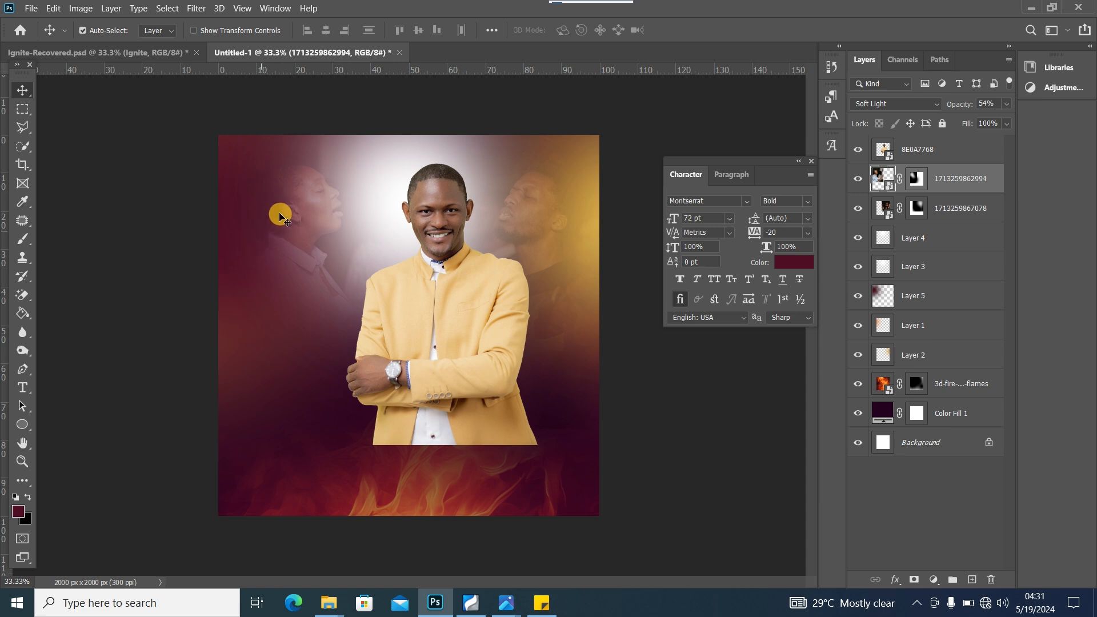
{"action": "left_click_drag", "start_coordinate": [301, 225], "coordinate": [306, 217]}
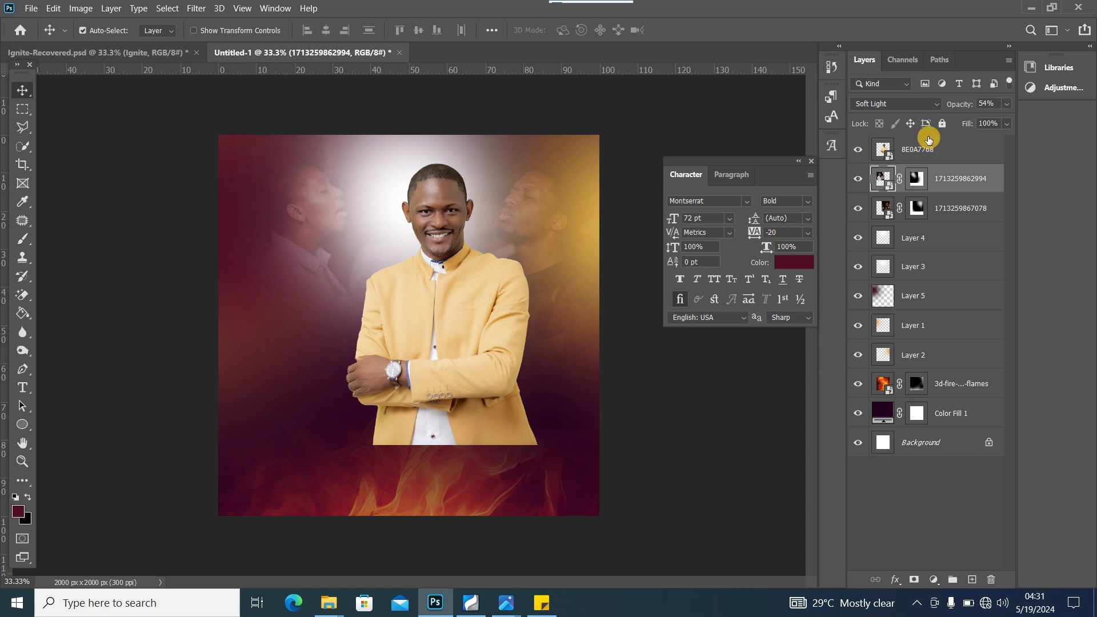
{"action": "left_click", "coordinate": [1006, 105]}
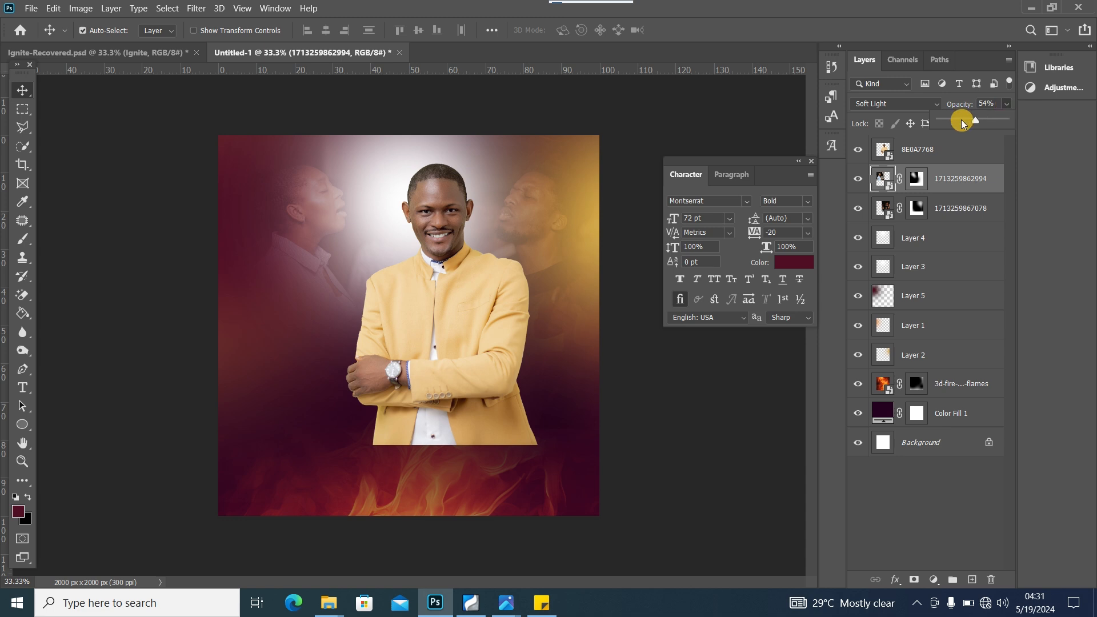
{"action": "left_click", "coordinate": [315, 247]}
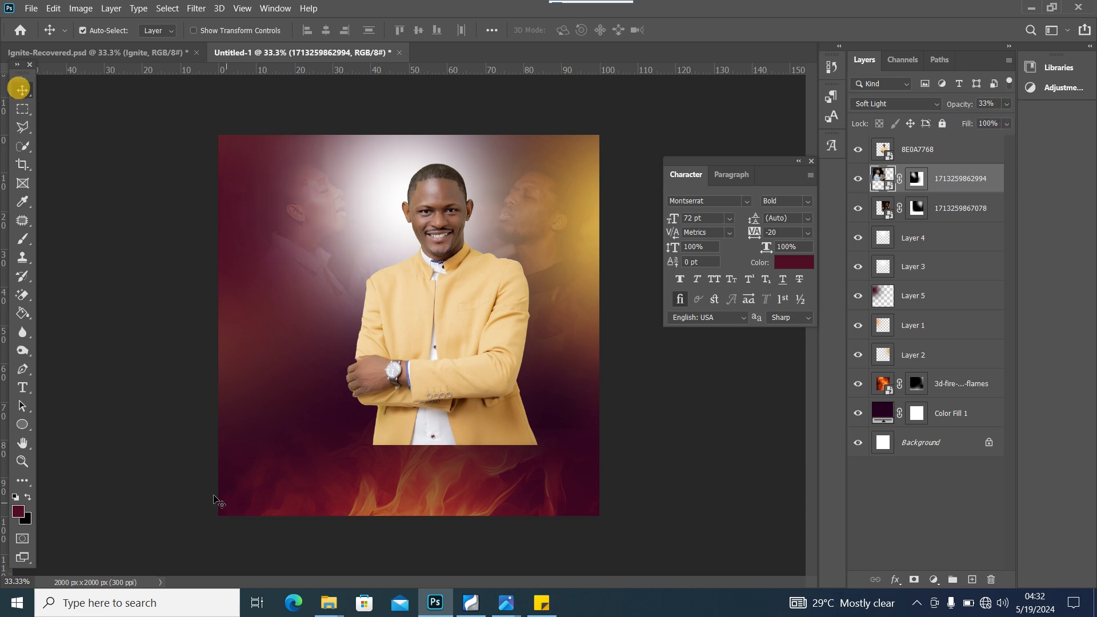
Step: Place the Christ Nation logo from the Ignite folder, scale it to about 13.4%, and position it near the canvas's upper-left corner
{"action": "left_click", "coordinate": [329, 603]}
{"action": "left_click", "coordinate": [528, 558]}
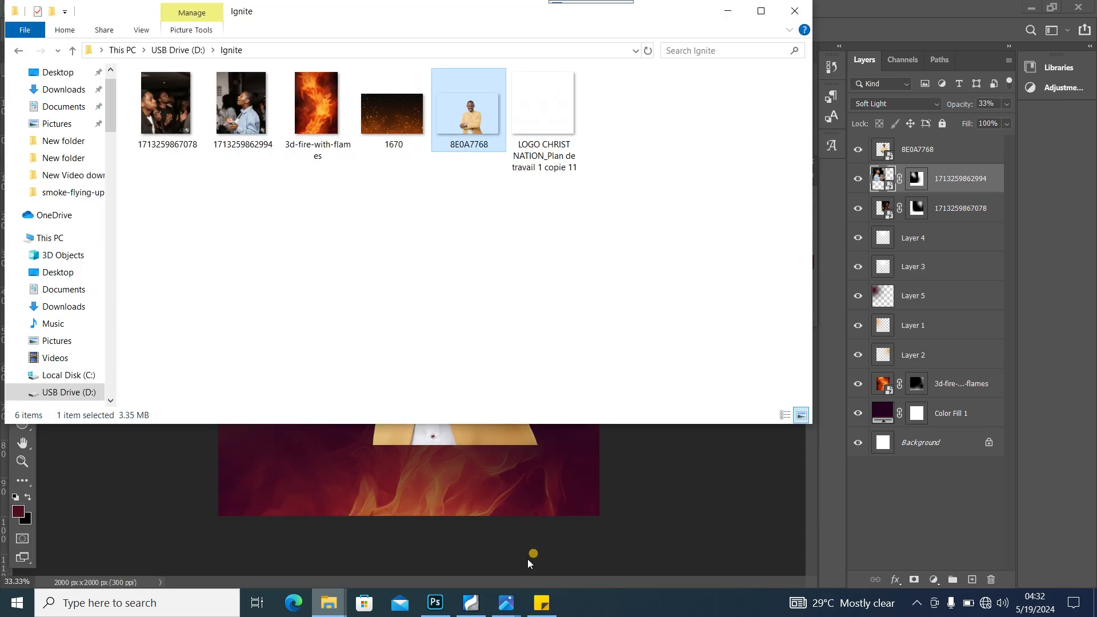
{"action": "left_click_drag", "start_coordinate": [537, 172], "coordinate": [363, 462]}
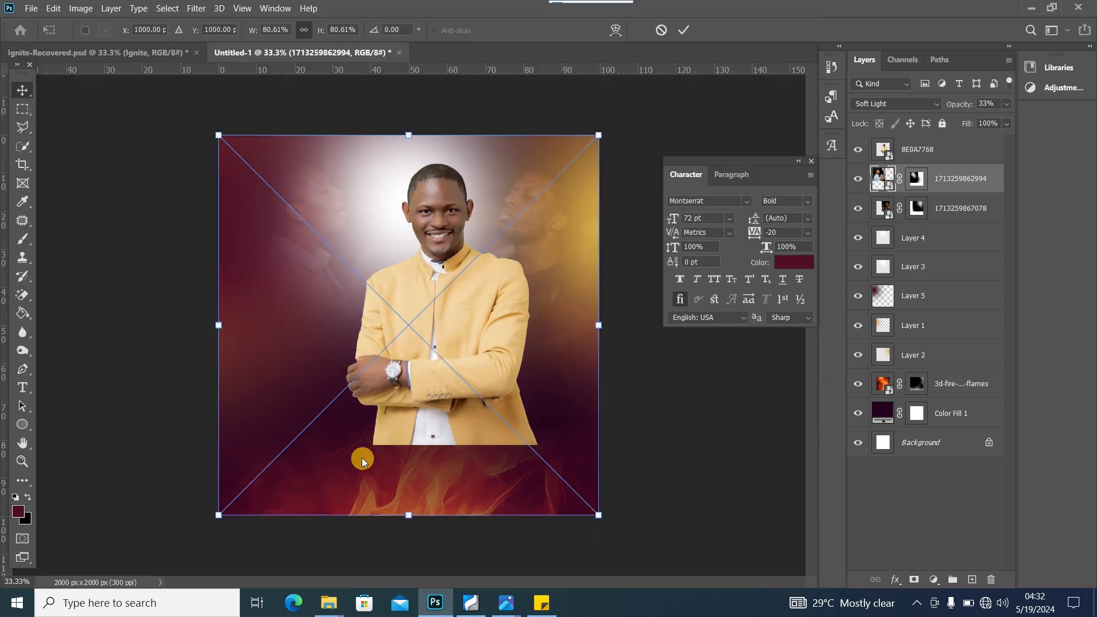
{"action": "left_click_drag", "start_coordinate": [217, 137], "coordinate": [281, 185]}
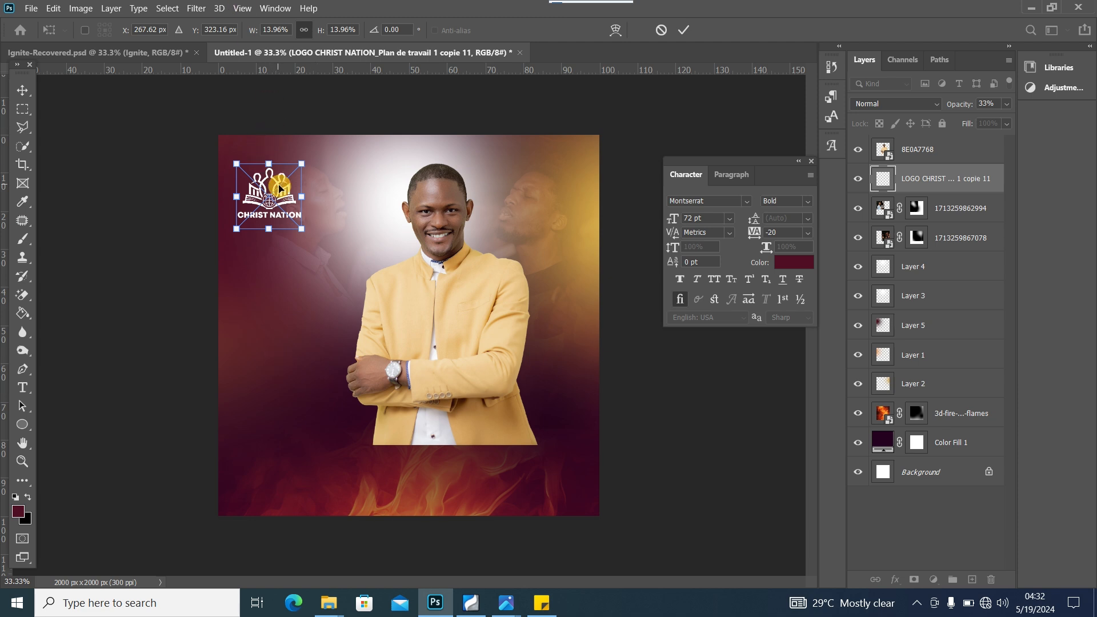
{"action": "left_click_drag", "start_coordinate": [276, 186], "coordinate": [280, 198]}
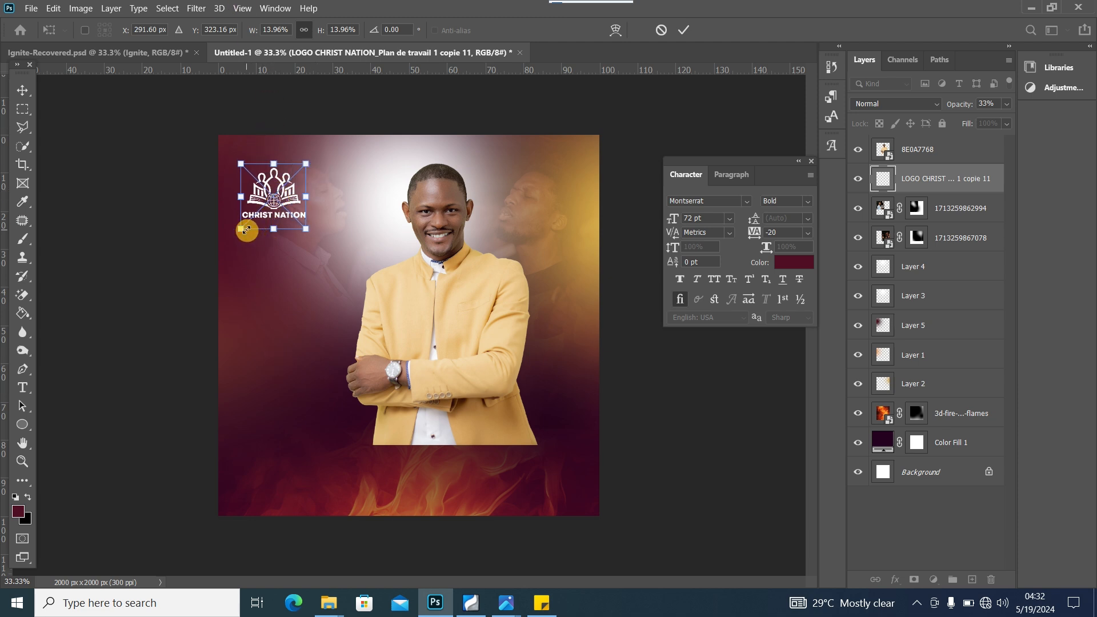
{"action": "left_click_drag", "start_coordinate": [247, 230], "coordinate": [282, 197]}
{"action": "left_click", "coordinate": [26, 88]}
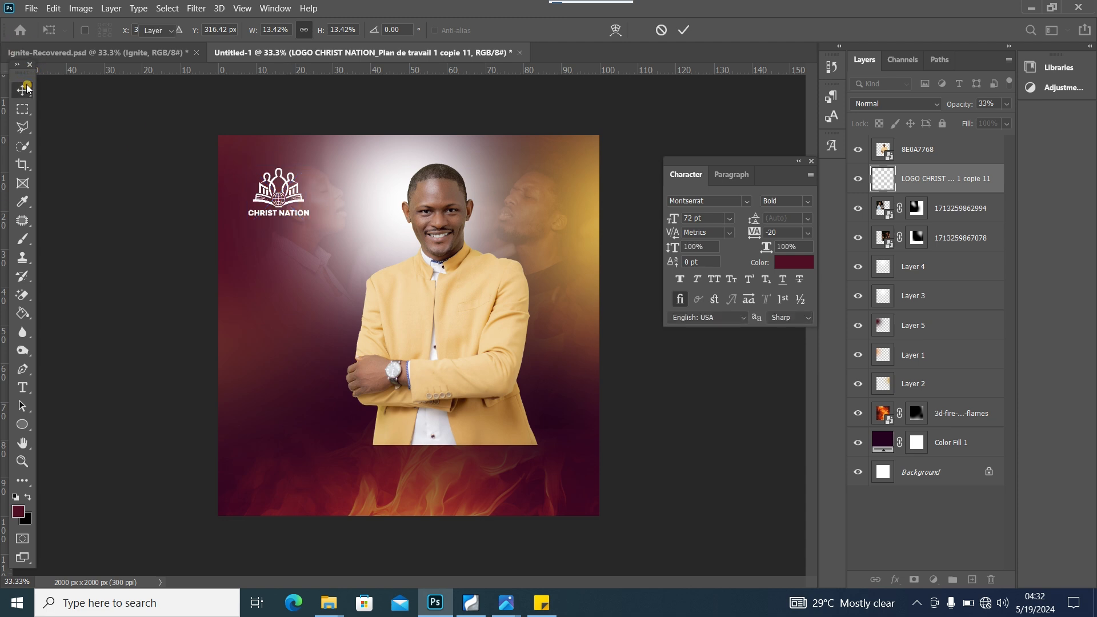
Step: Add a layer mask to the cutout 8E0A7768, paint black to fade out his body from the folded arms down, and nudge the cutout slightly down and right
{"action": "left_click", "coordinate": [429, 329]}
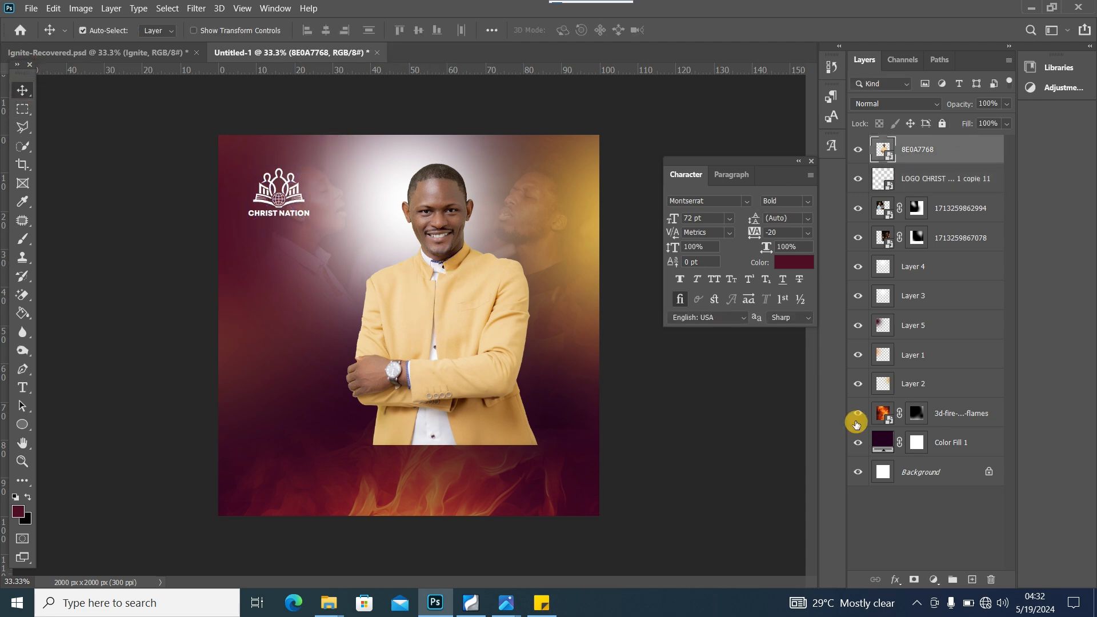
{"action": "left_click", "coordinate": [915, 580]}
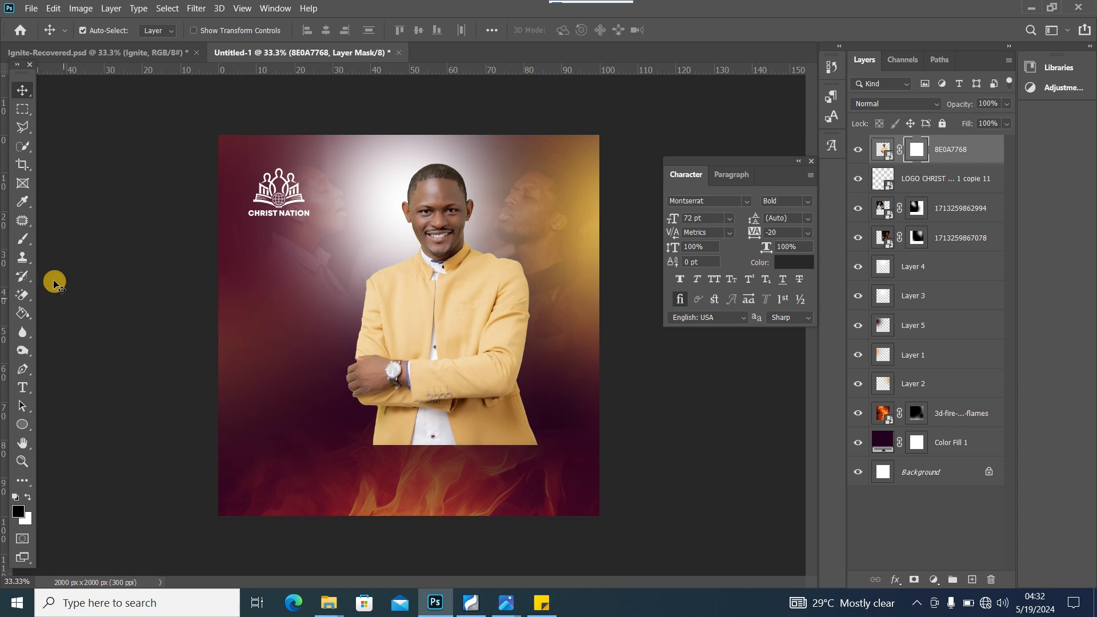
{"action": "left_click", "coordinate": [22, 238]}
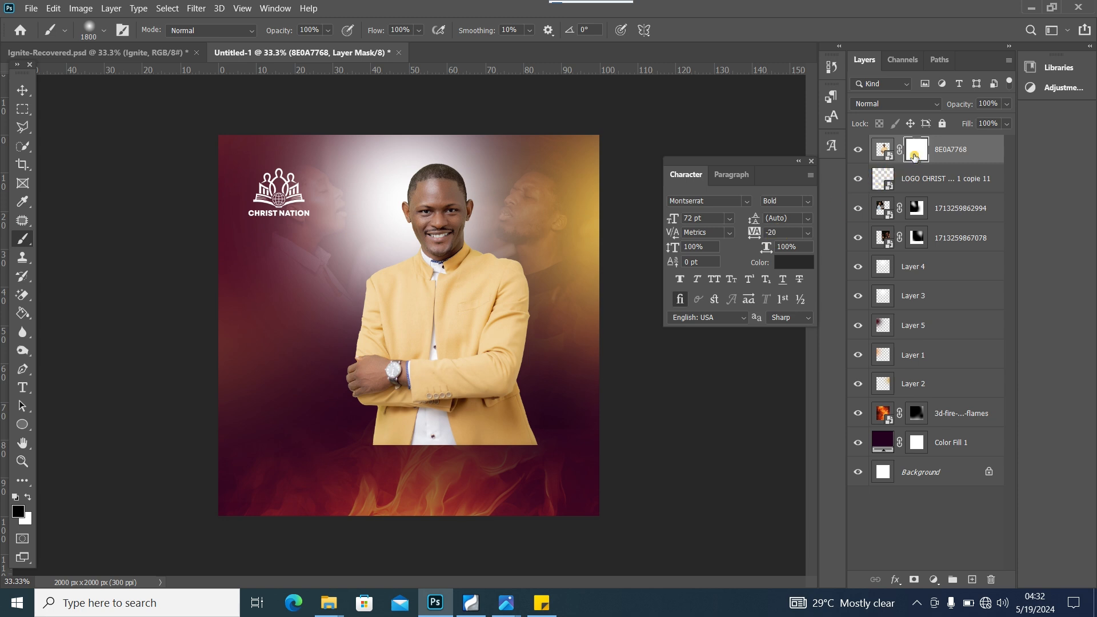
{"action": "key", "text": "bracketleft"}
{"action": "key", "text": "bracketleft"}
{"action": "key", "text": "bracketleft"}
{"action": "key", "text": "bracketleft"}
{"action": "key", "text": "bracketleft"}
{"action": "key", "text": "bracketleft"}
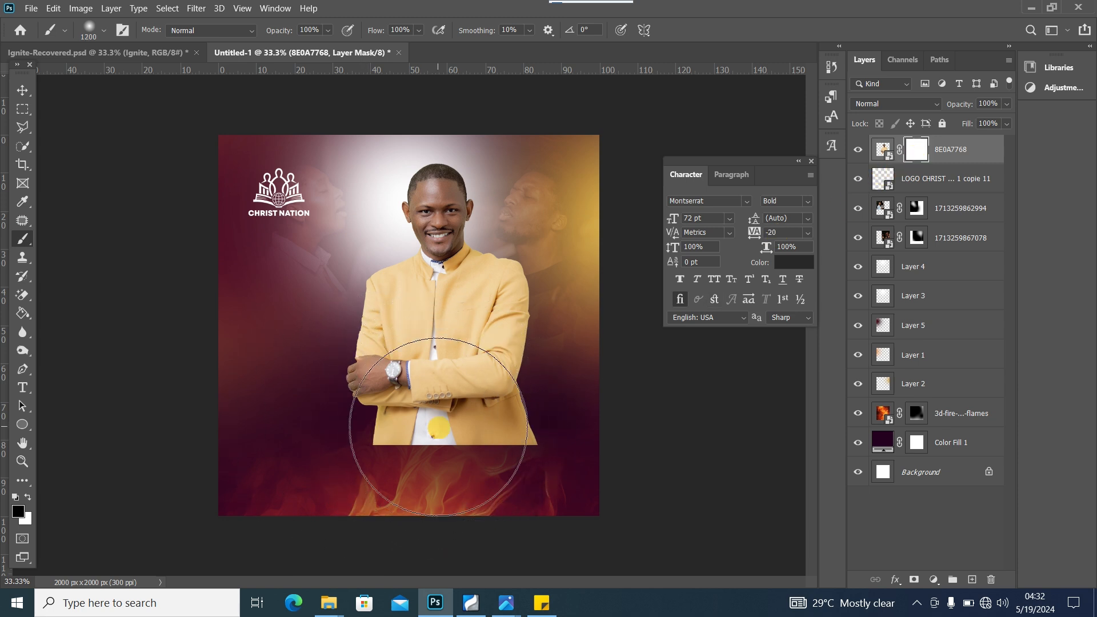
{"action": "key", "text": "bracketleft"}
{"action": "key", "text": "bracketleft"}
{"action": "mouse_move", "coordinate": [438, 428]}
{"action": "left_mouse_down"}
{"action": "mouse_move", "coordinate": [387, 434]}
{"action": "mouse_move", "coordinate": [478, 452]}
{"action": "mouse_move", "coordinate": [406, 447]}
{"action": "mouse_move", "coordinate": [444, 481]}
{"action": "mouse_move", "coordinate": [395, 467]}
{"action": "mouse_move", "coordinate": [551, 455]}
{"action": "mouse_move", "coordinate": [495, 443]}
{"action": "mouse_move", "coordinate": [569, 432]}
{"action": "mouse_move", "coordinate": [331, 442]}
{"action": "mouse_move", "coordinate": [439, 459]}
{"action": "mouse_move", "coordinate": [344, 445]}
{"action": "mouse_move", "coordinate": [402, 447]}
{"action": "mouse_move", "coordinate": [325, 430]}
{"action": "mouse_move", "coordinate": [381, 461]}
{"action": "mouse_move", "coordinate": [502, 453]}
{"action": "left_mouse_up"}
{"action": "left_click", "coordinate": [22, 90]}
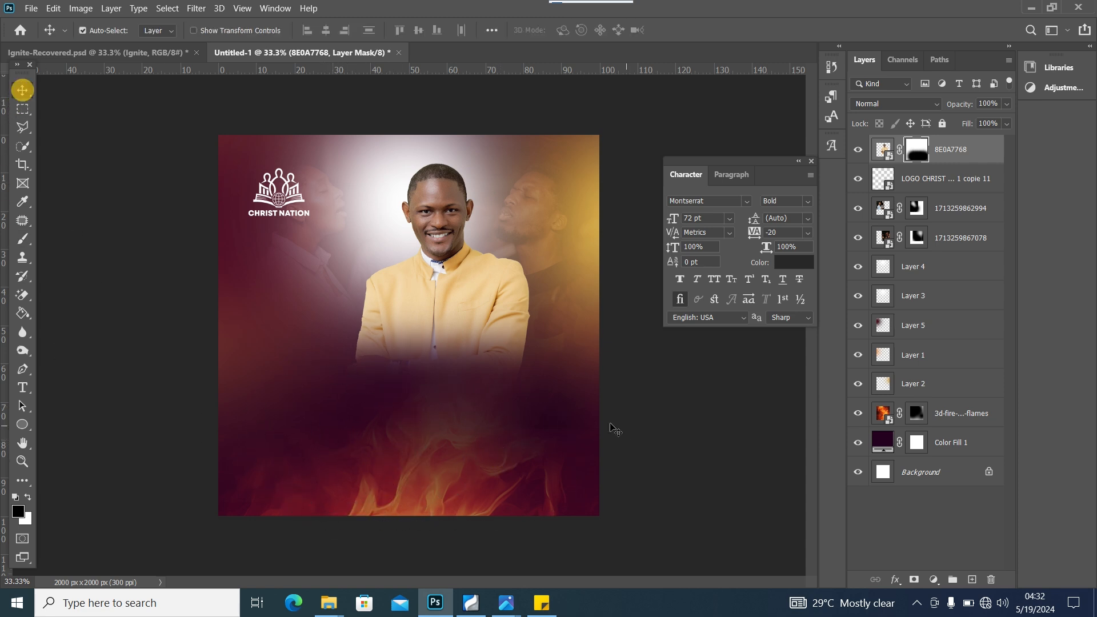
{"action": "mouse_move", "coordinate": [454, 318]}
{"action": "left_mouse_down"}
{"action": "mouse_move", "coordinate": [454, 308]}
{"action": "mouse_move", "coordinate": [457, 322]}
{"action": "left_mouse_up"}
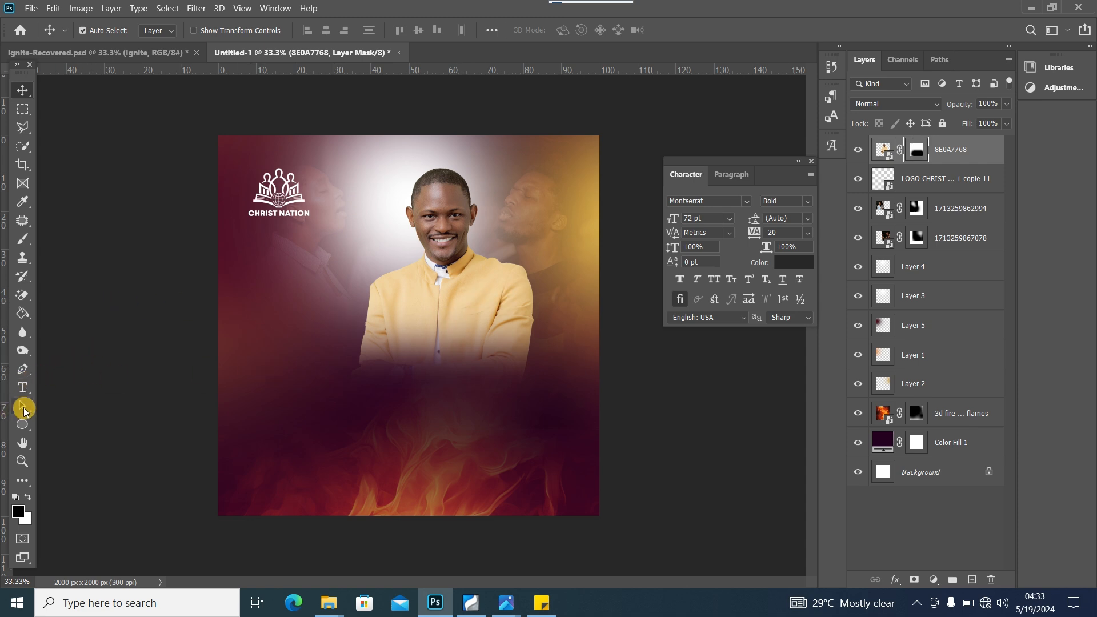
Step: Add the white title text "Ignite" in Burbank Big Condensed Bold at 72 pt across the cutout's faded lower edge
{"action": "left_click", "coordinate": [23, 389]}
{"action": "left_click", "coordinate": [27, 497]}
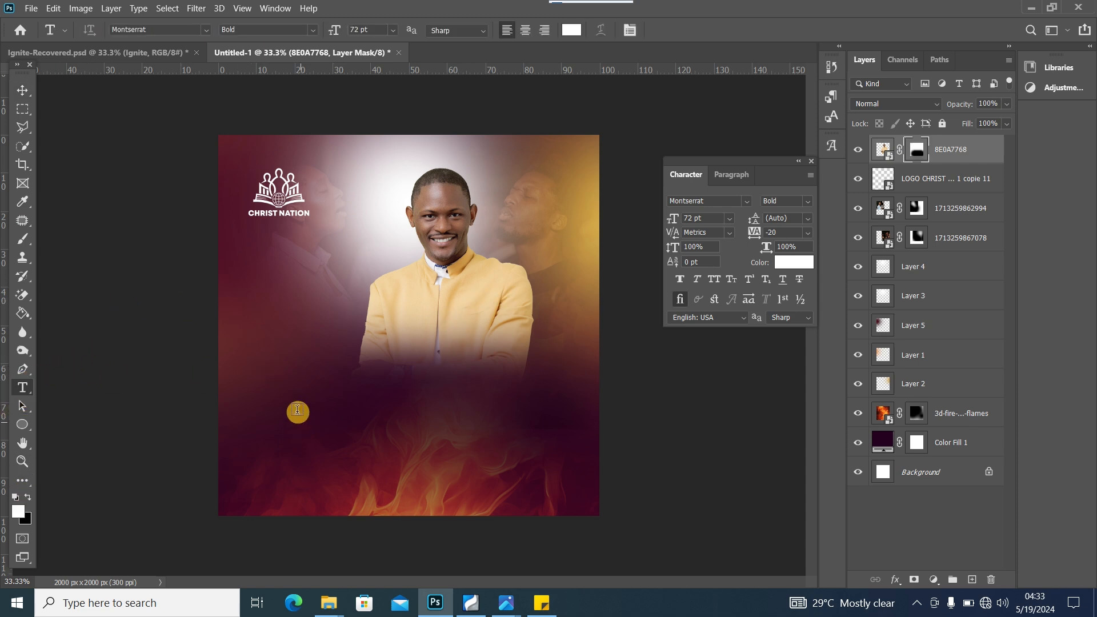
{"action": "left_click", "coordinate": [289, 396]}
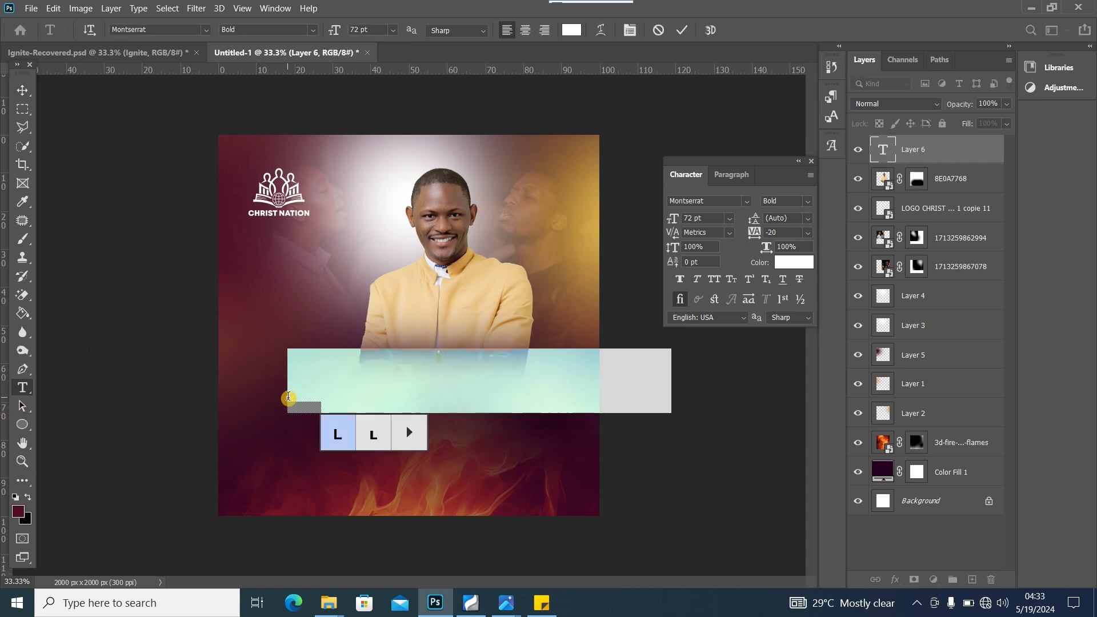
{"action": "left_click", "coordinate": [206, 30]}
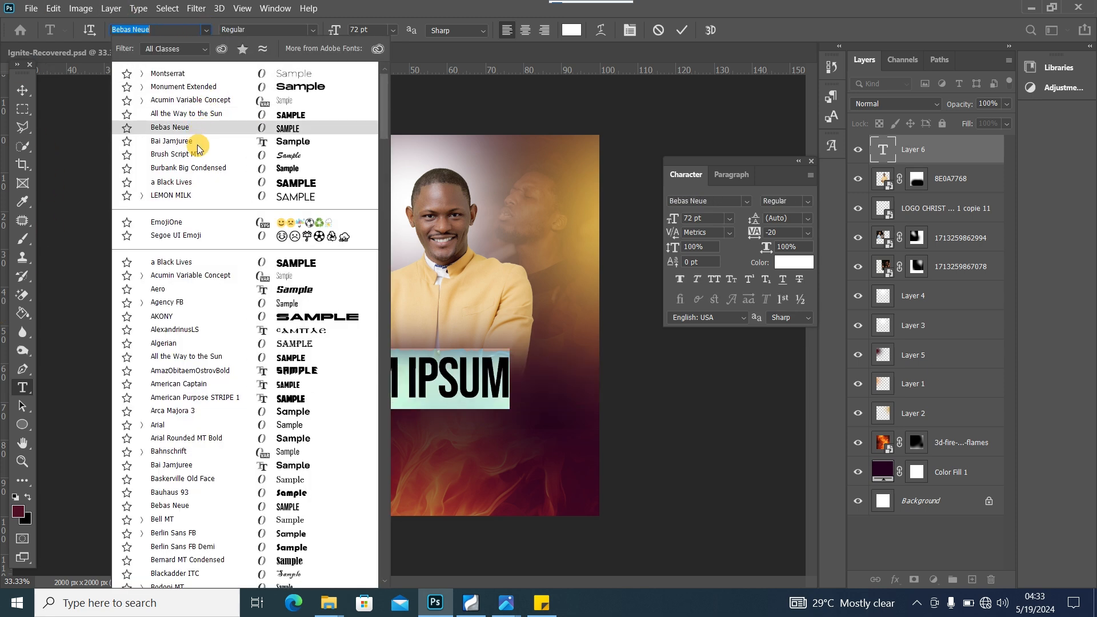
{"action": "left_click", "coordinate": [220, 174]}
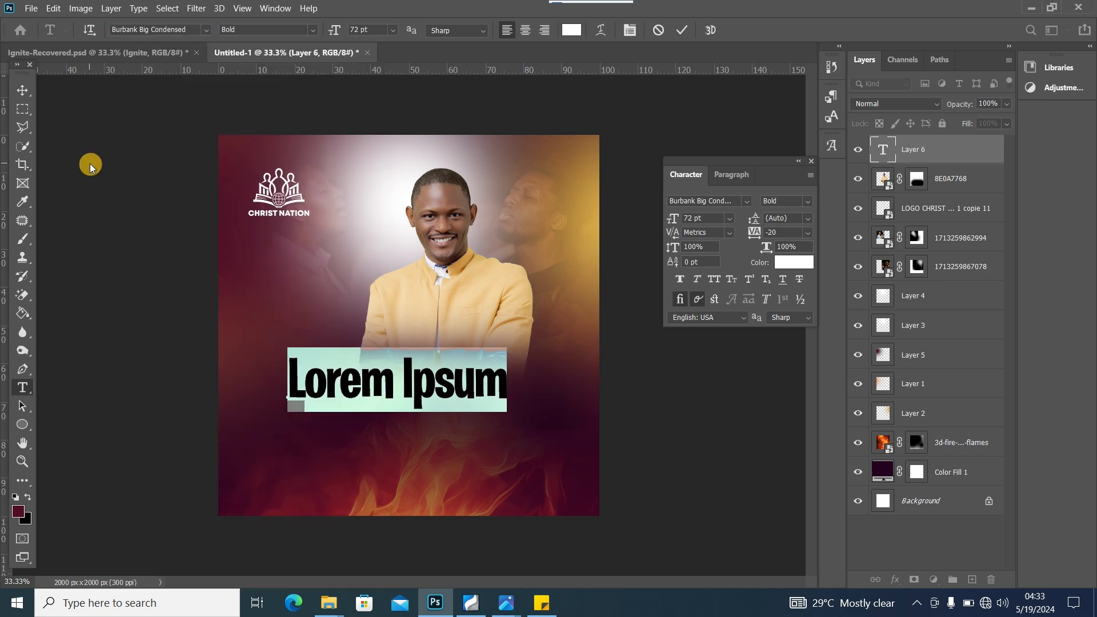
{"action": "key", "text": "BackSpace"}
{"action": "type", "text": "Ign"}
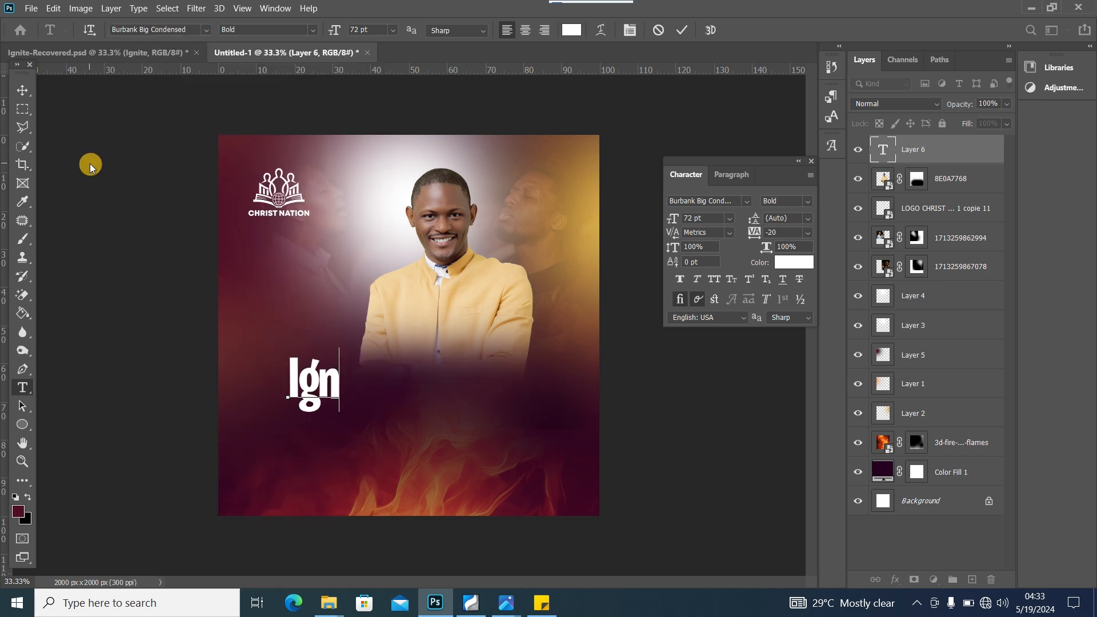
{"action": "type", "text": "ite"}
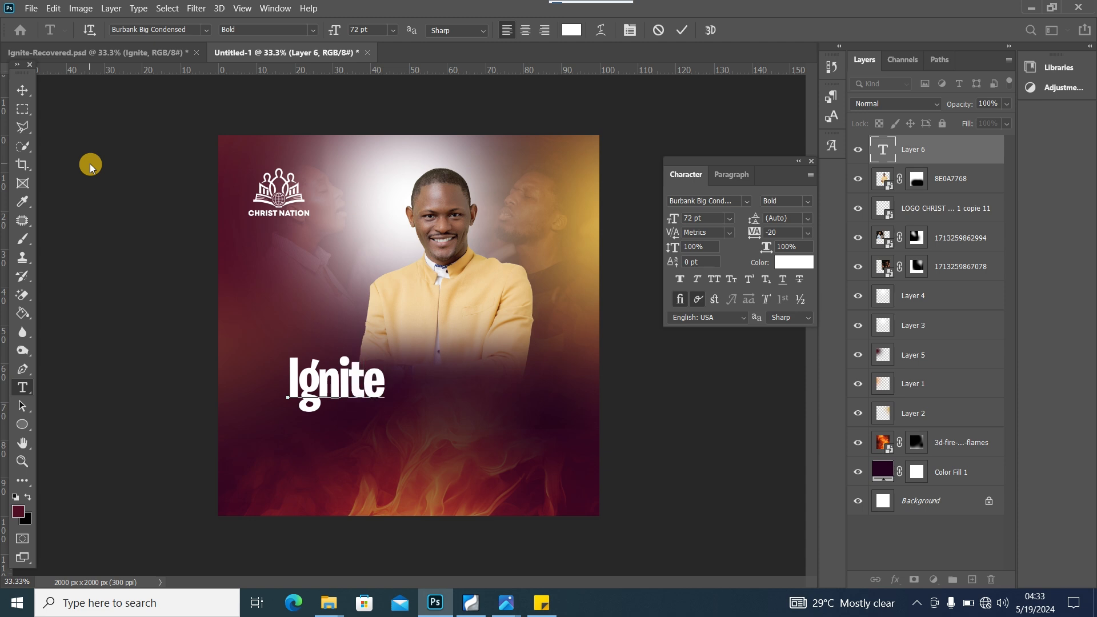
{"action": "left_click", "coordinate": [22, 89]}
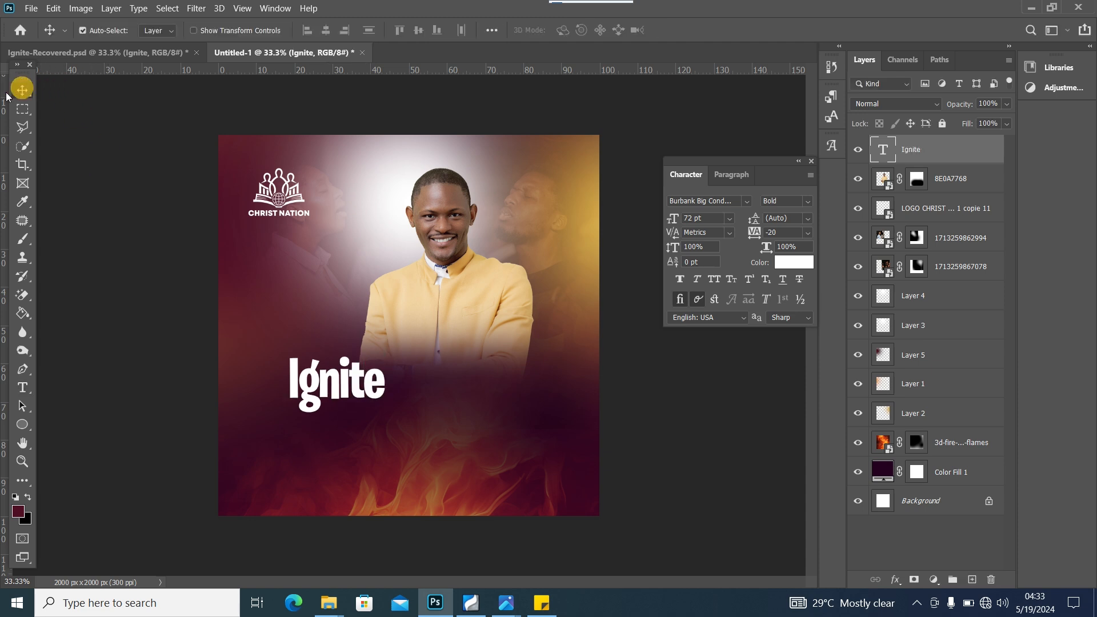
Step: Scale the Ignite title up to about 229% and position it across the cutout's lower body, slightly toward the canvas's left side
{"action": "key", "text": "ctrl+t"}
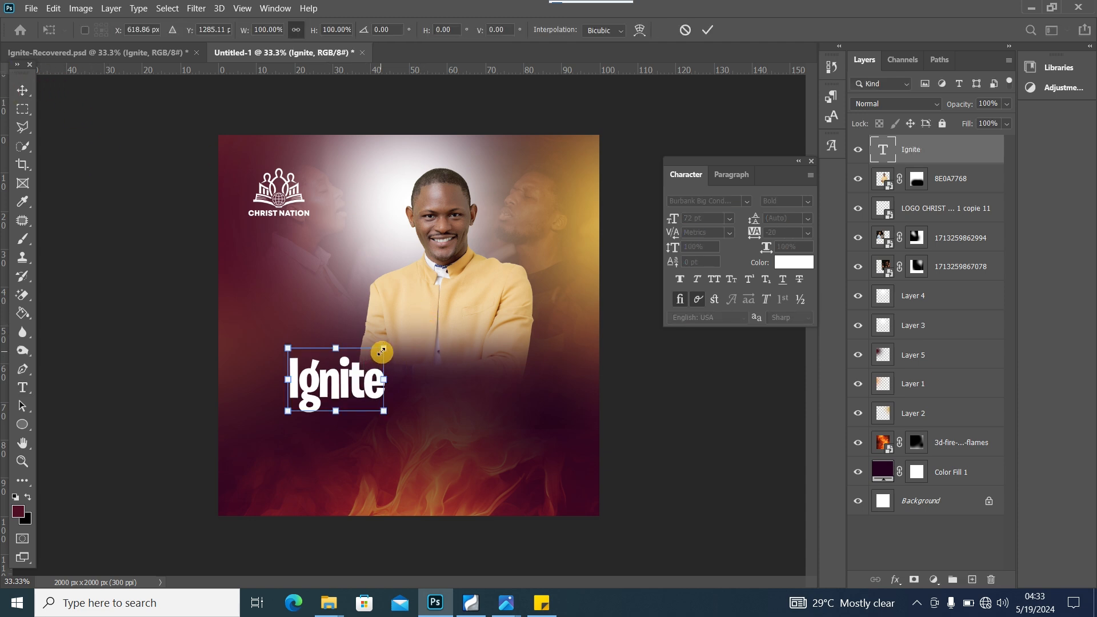
{"action": "left_click_drag", "start_coordinate": [382, 349], "coordinate": [501, 270]}
{"action": "left_click_drag", "start_coordinate": [447, 358], "coordinate": [438, 366]}
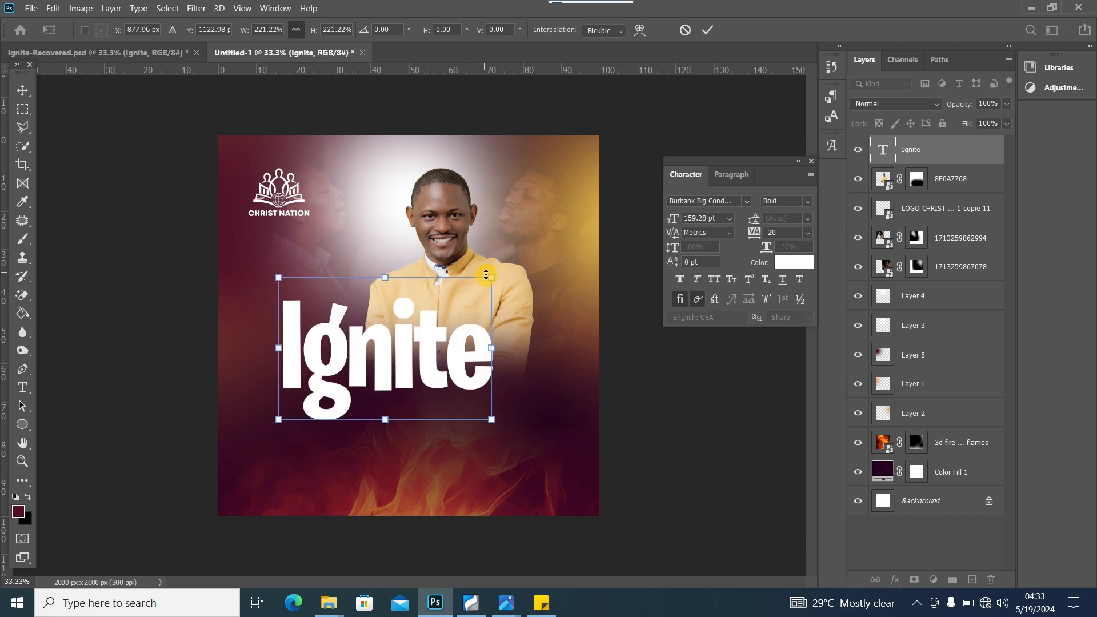
{"action": "left_click_drag", "start_coordinate": [485, 275], "coordinate": [493, 269]}
{"action": "left_click_drag", "start_coordinate": [433, 372], "coordinate": [426, 371]}
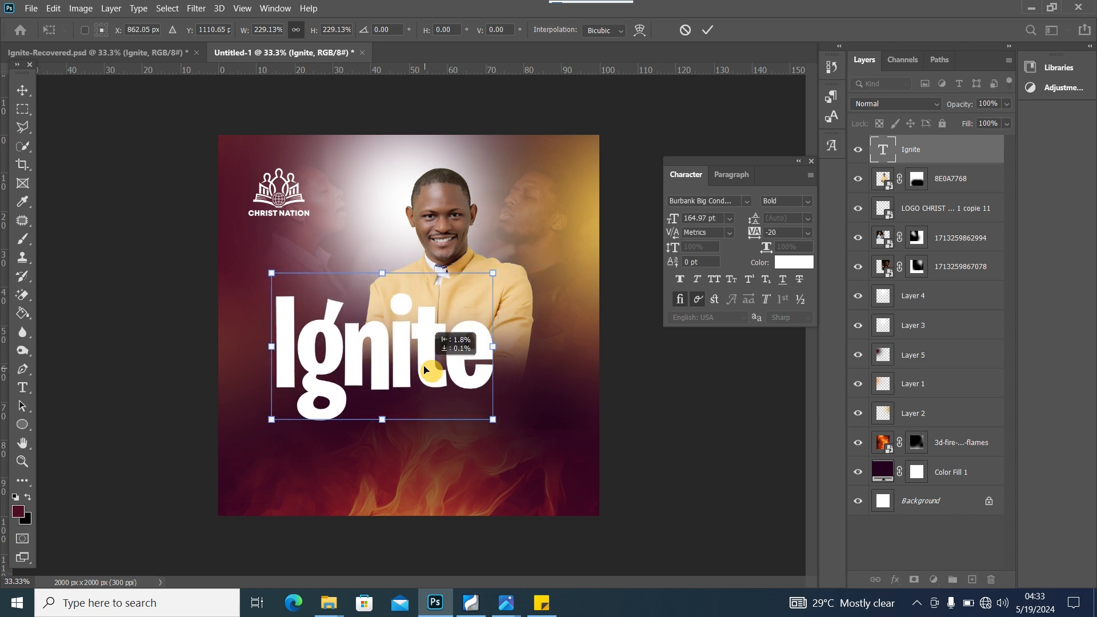
{"action": "left_click", "coordinate": [23, 90]}
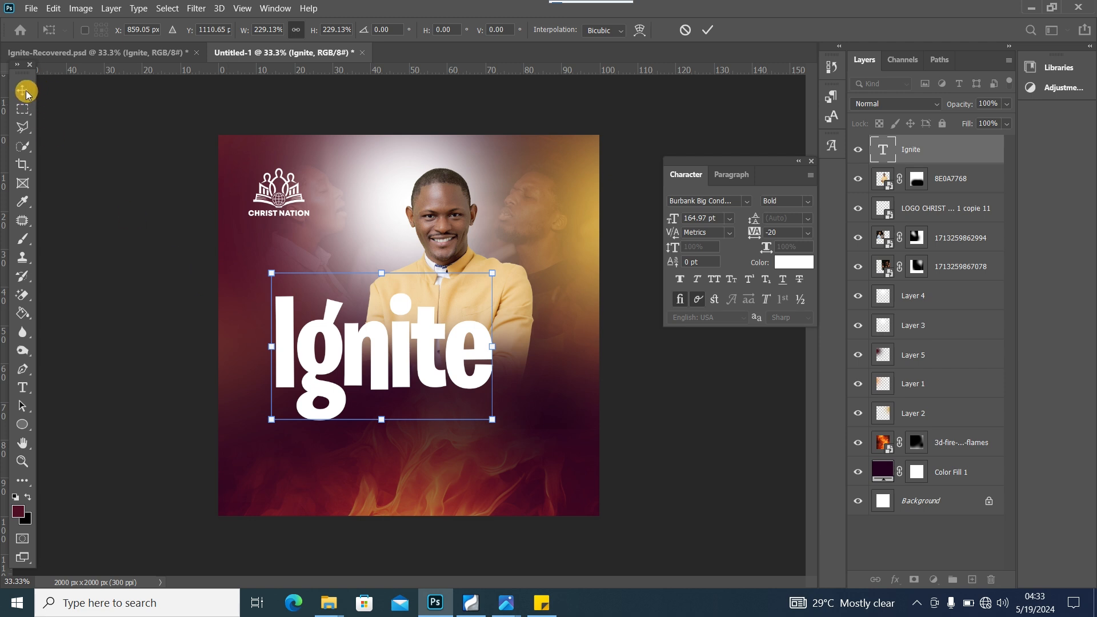
{"action": "left_click", "coordinate": [486, 294]}
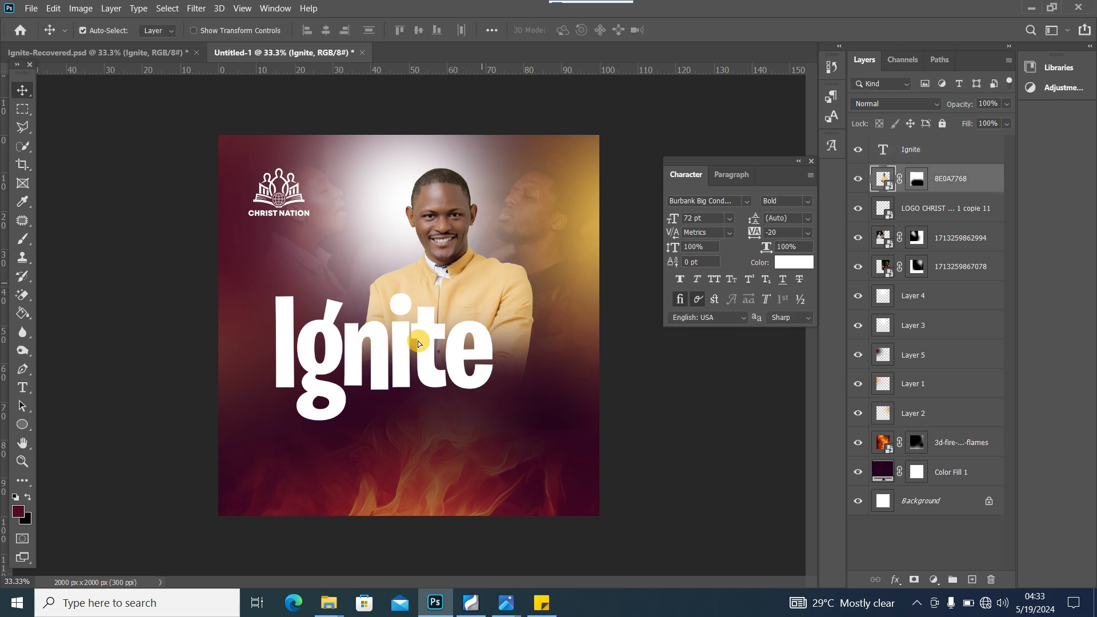
{"action": "left_click_drag", "start_coordinate": [420, 343], "coordinate": [415, 343]}
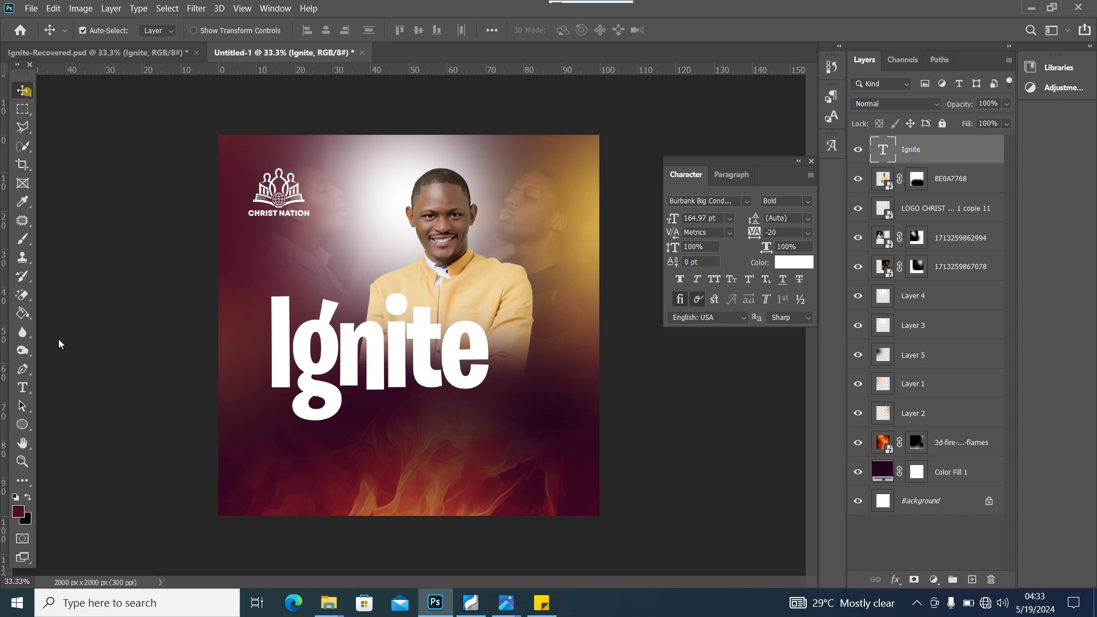
Step: Start a white text line below the Ignite title and copy "Night of Destiny Activation" from the sticky note
{"action": "left_click", "coordinate": [23, 388]}
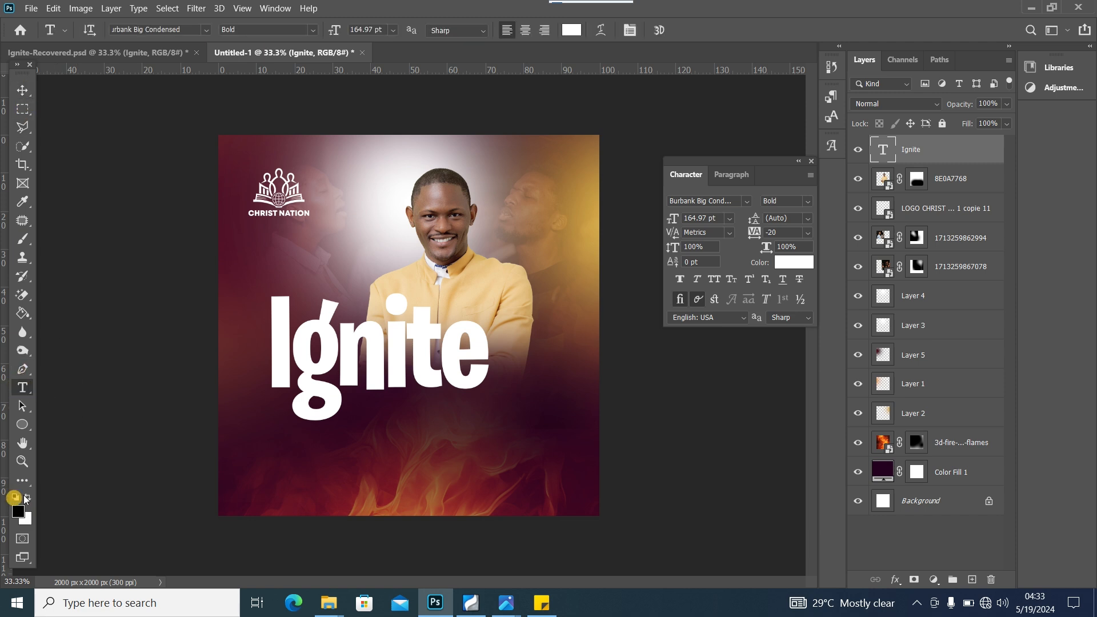
{"action": "left_click", "coordinate": [26, 497]}
{"action": "left_click", "coordinate": [283, 468]}
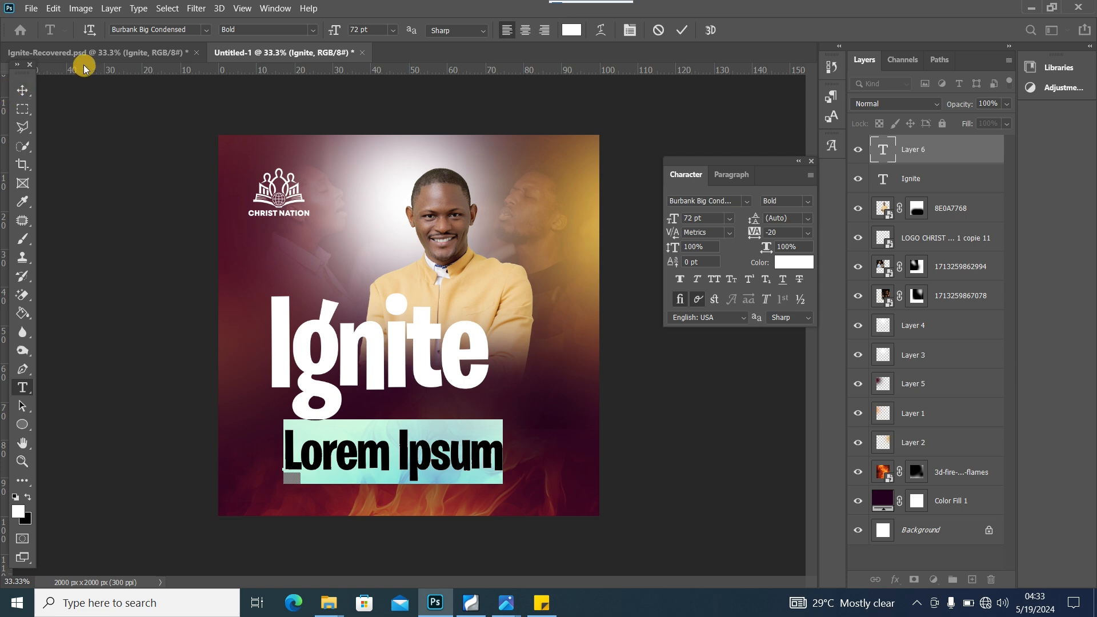
{"action": "left_click", "coordinate": [540, 606]}
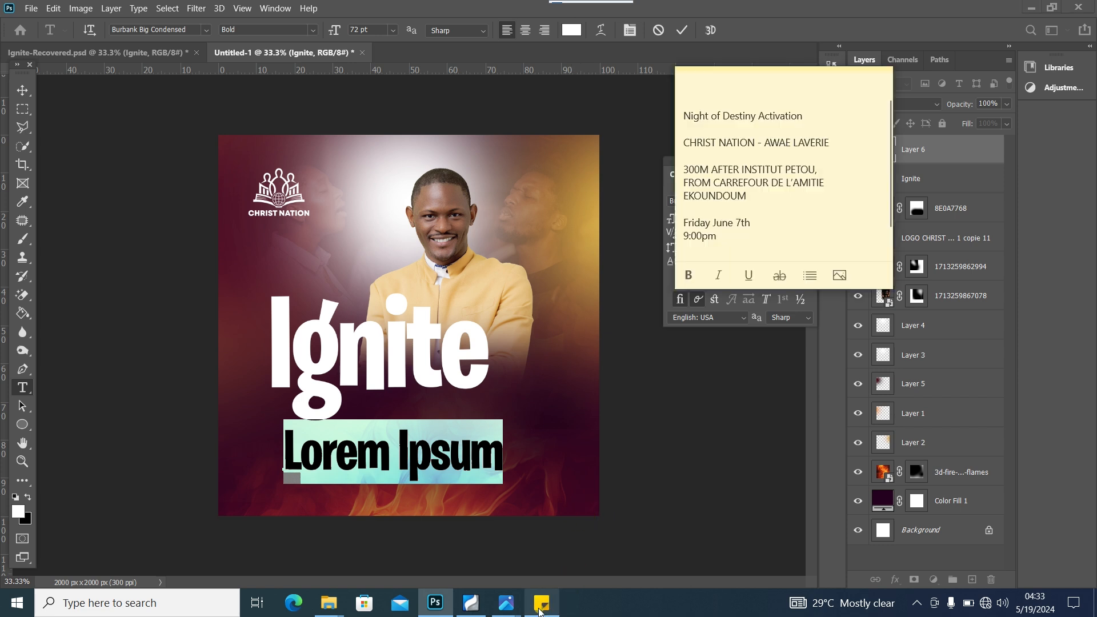
{"action": "scroll", "coordinate": [776, 158], "scroll_direction": "up", "scroll_amount": 1}
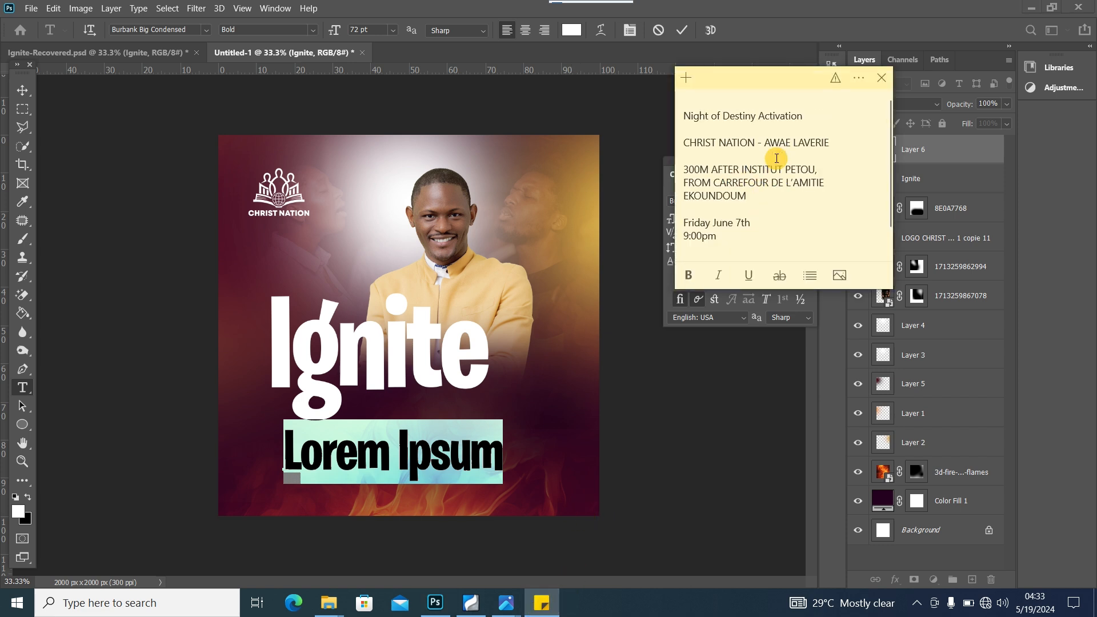
{"action": "left_click_drag", "start_coordinate": [806, 116], "coordinate": [680, 120]}
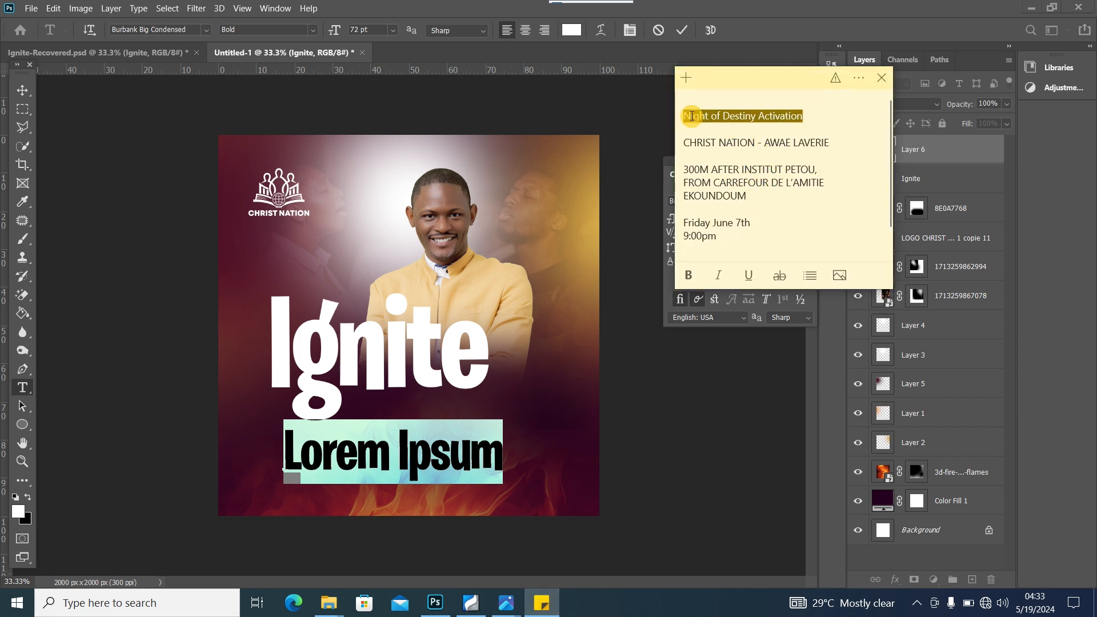
{"action": "right_click", "coordinate": [722, 115]}
{"action": "left_click", "coordinate": [767, 132]}
Step: Replace the Lorem Ipsum placeholder below the title with the copied text "Night of Destiny Activation"
{"action": "key", "text": "ctrl+v"}
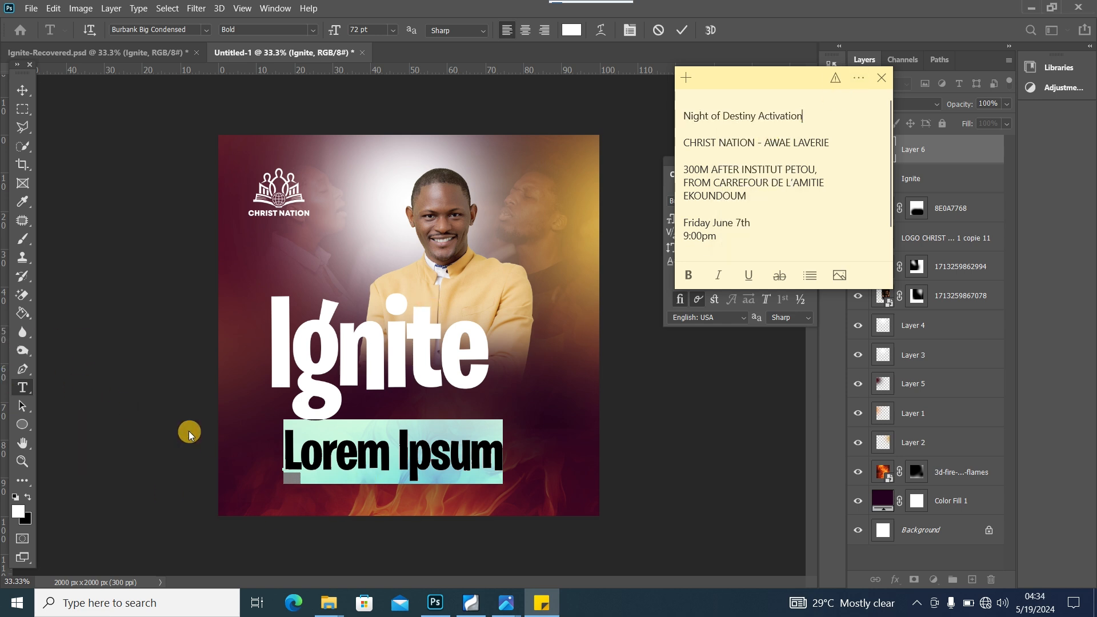
{"action": "left_click", "coordinate": [154, 425]}
{"action": "left_click", "coordinate": [351, 459]}
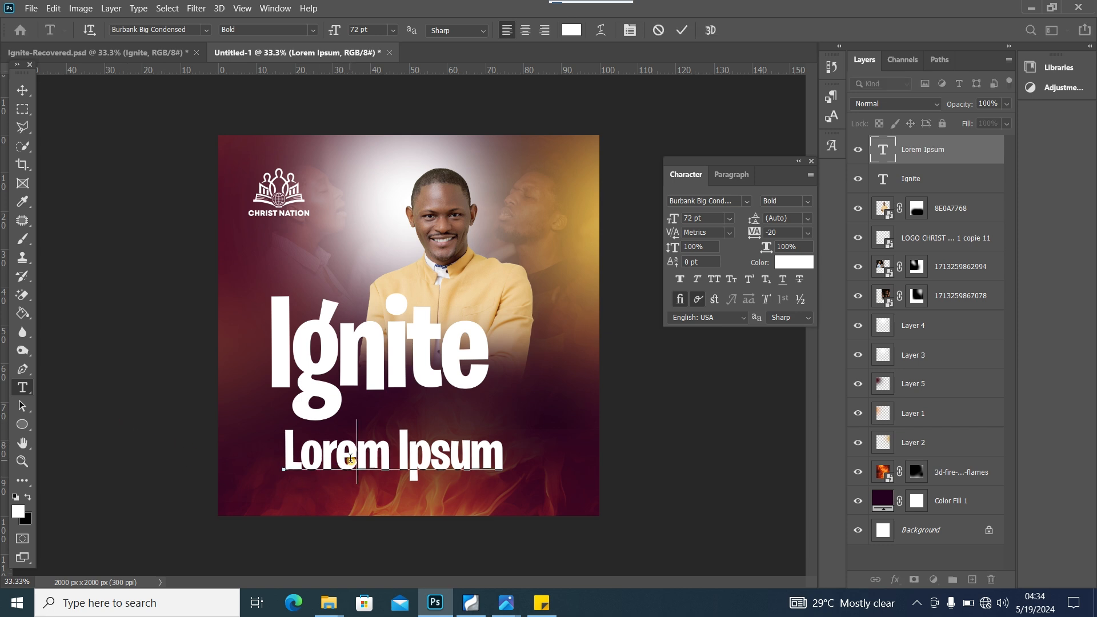
{"action": "triple_click", "coordinate": [351, 460]}
{"action": "key", "text": "ctrl+v"}
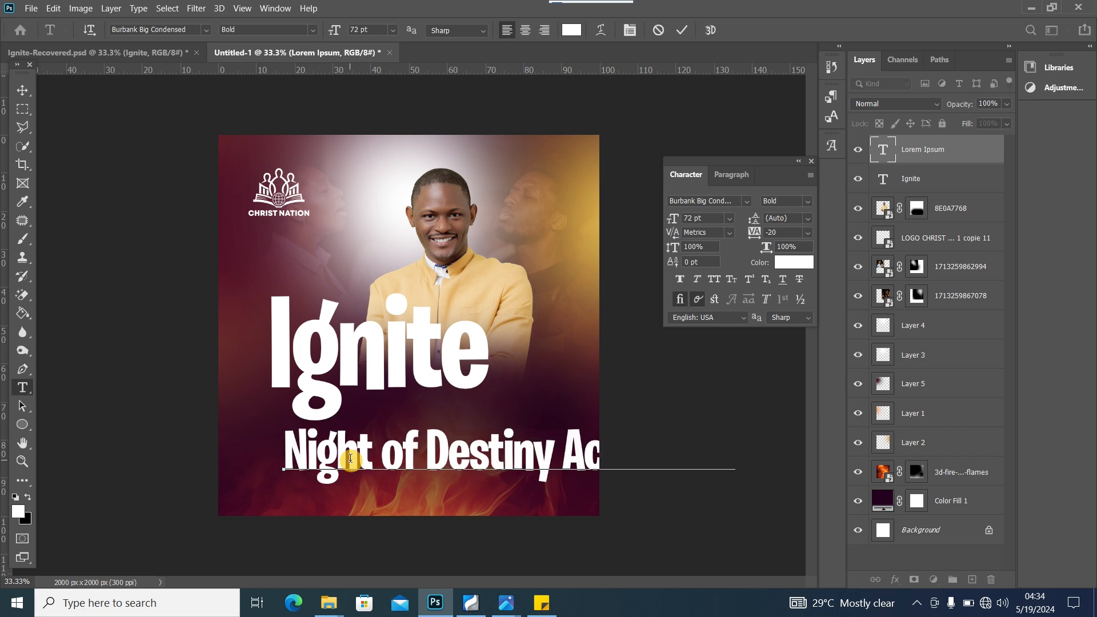
Step: Format the "Night of Destiny Activation" line in Montserrat Regular at 18 pt
{"action": "triple_click", "coordinate": [351, 463]}
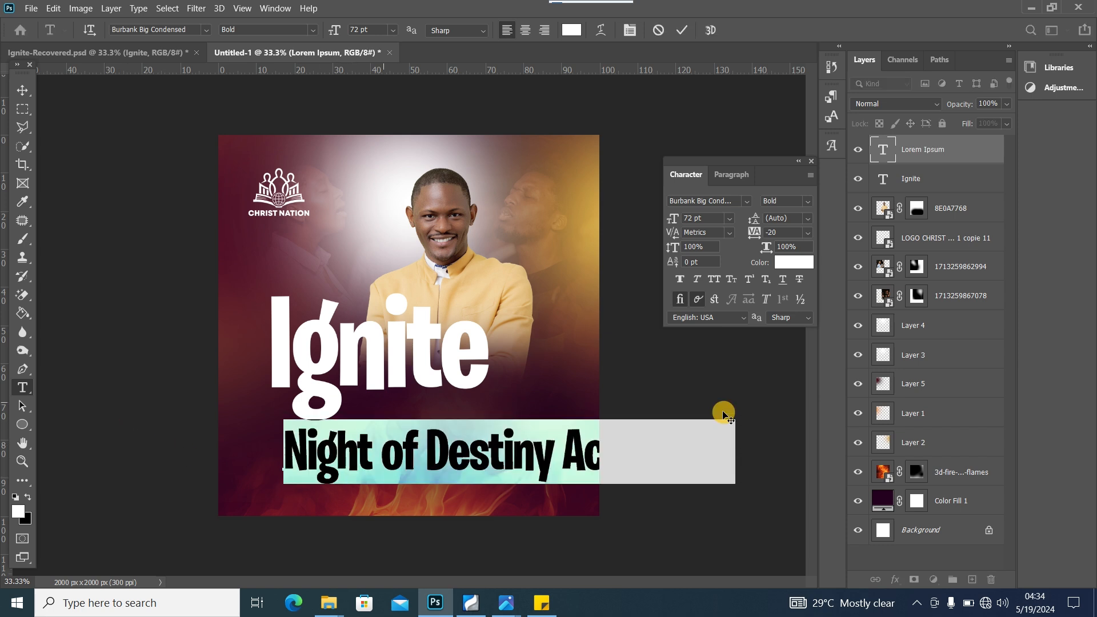
{"action": "left_click", "coordinate": [206, 32]}
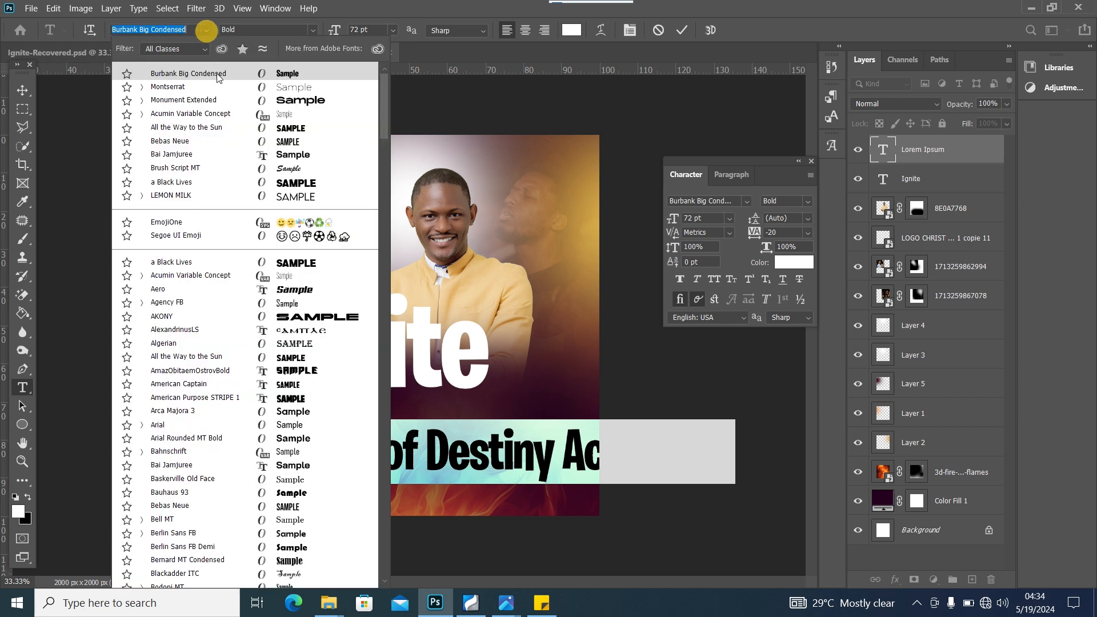
{"action": "left_click", "coordinate": [206, 92]}
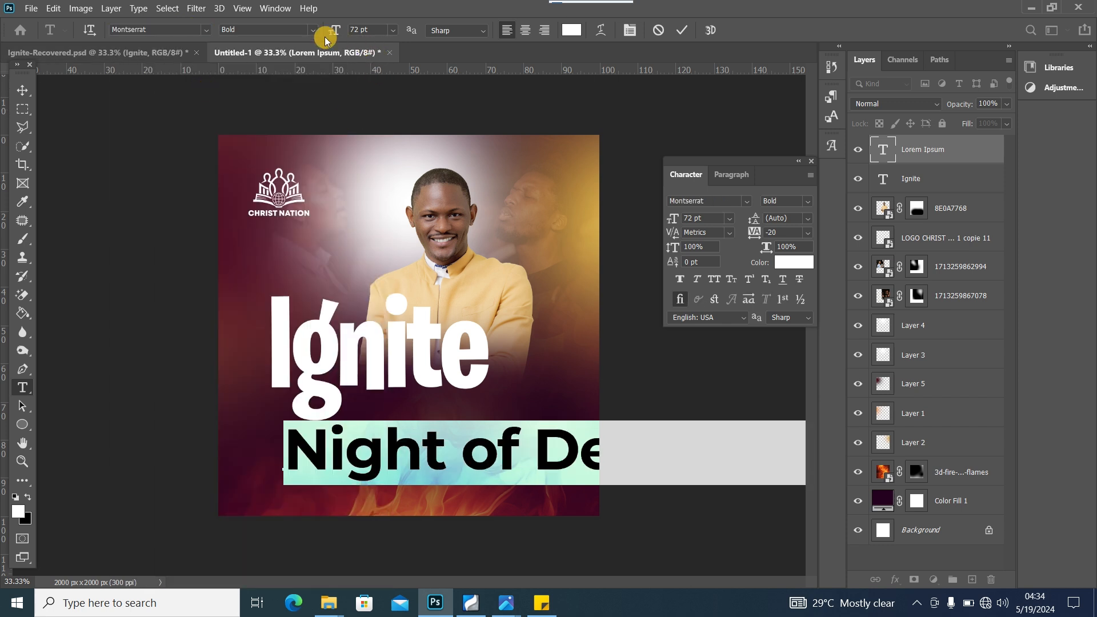
{"action": "left_click", "coordinate": [314, 32]}
{"action": "left_click", "coordinate": [278, 114]}
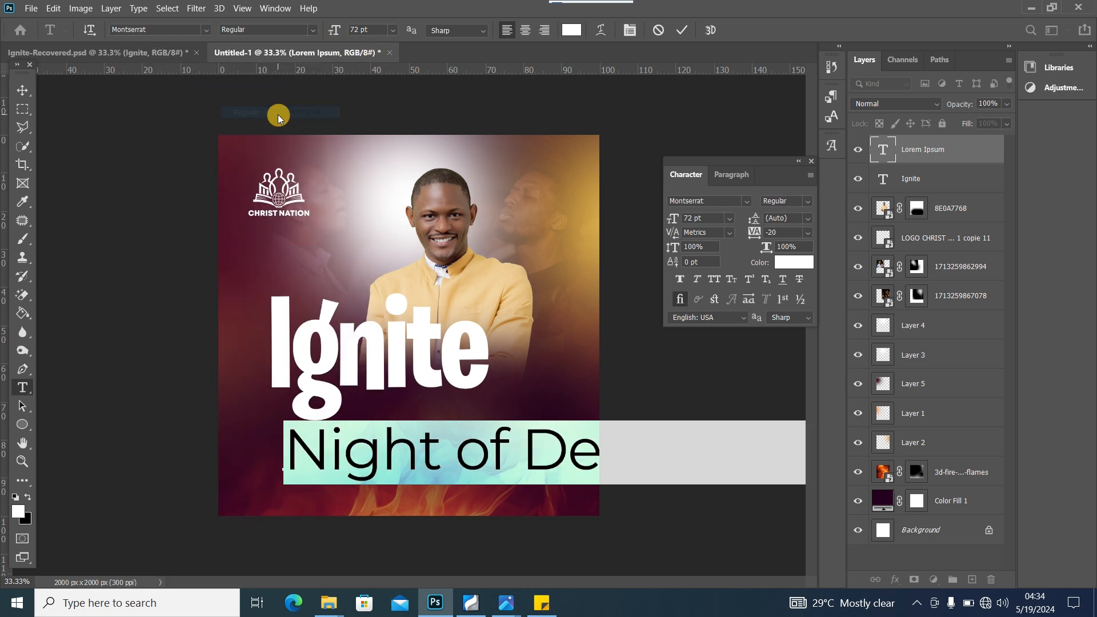
{"action": "left_click", "coordinate": [393, 32]}
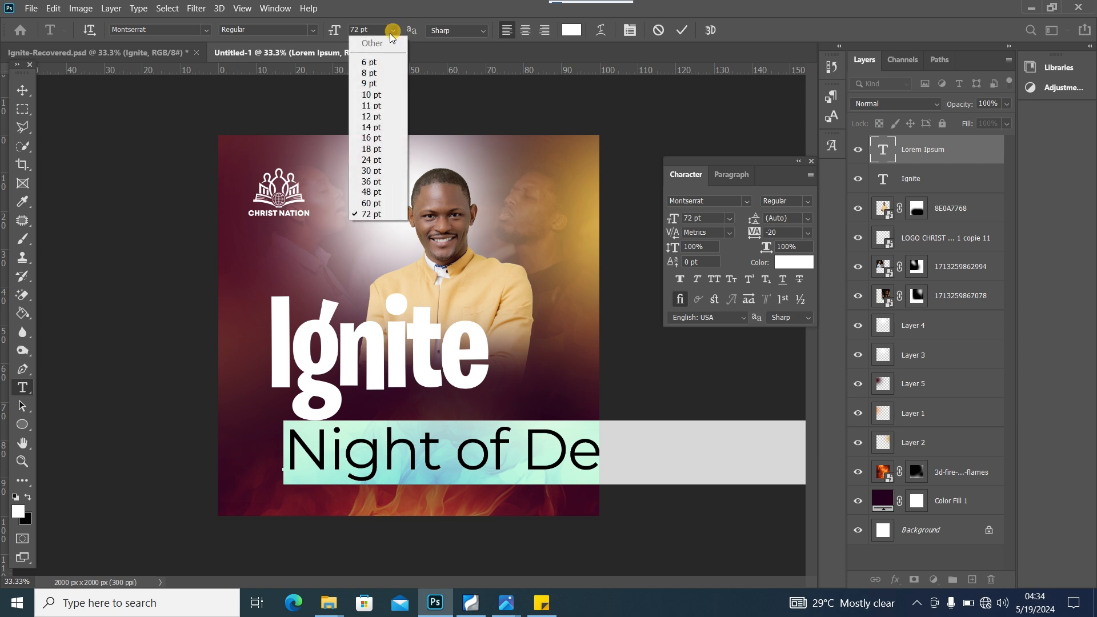
{"action": "left_click", "coordinate": [365, 149]}
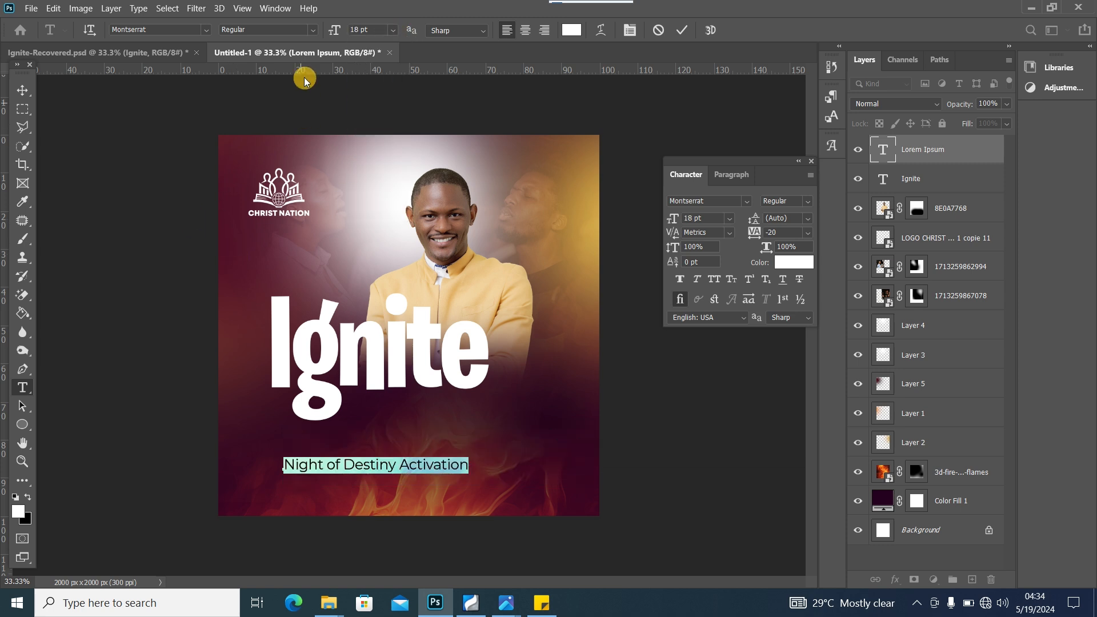
Step: Move the subtitle directly beneath "nite" in the title, reduce it to 12 pt, and align its end with the final "e"
{"action": "left_click", "coordinate": [23, 89]}
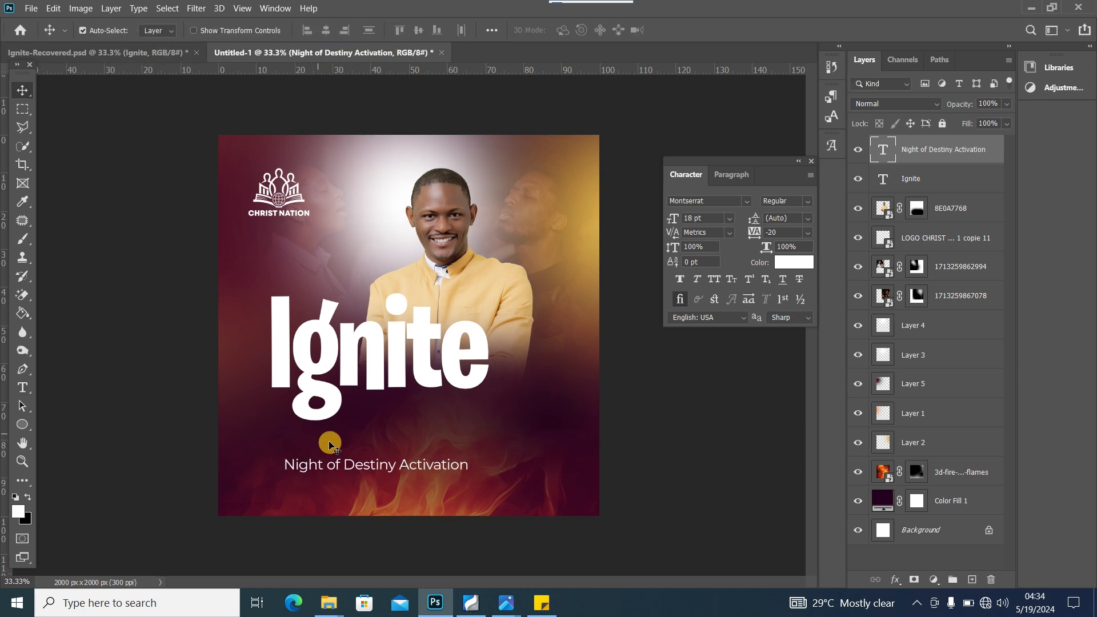
{"action": "left_click_drag", "start_coordinate": [355, 467], "coordinate": [425, 408]}
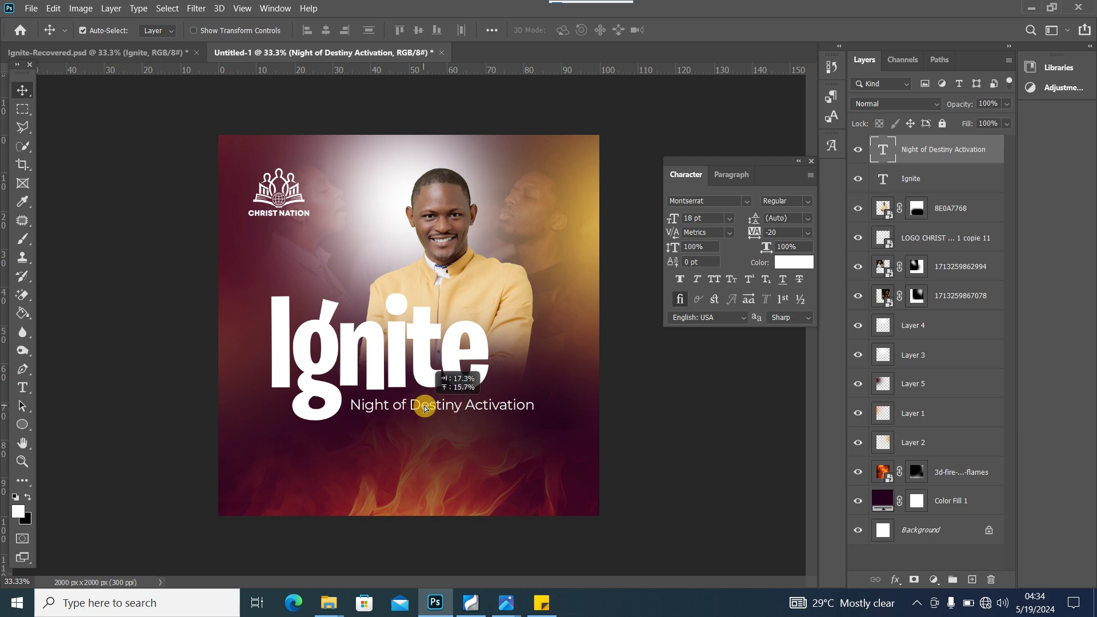
{"action": "double_click", "coordinate": [425, 407]}
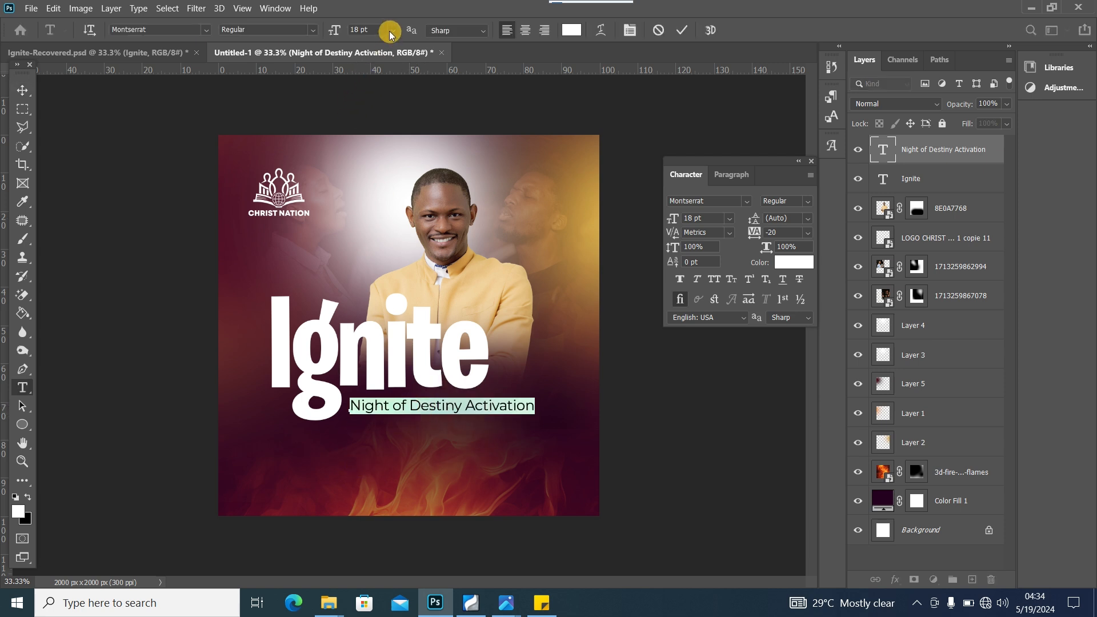
{"action": "left_click", "coordinate": [390, 29]}
{"action": "left_click", "coordinate": [380, 118]}
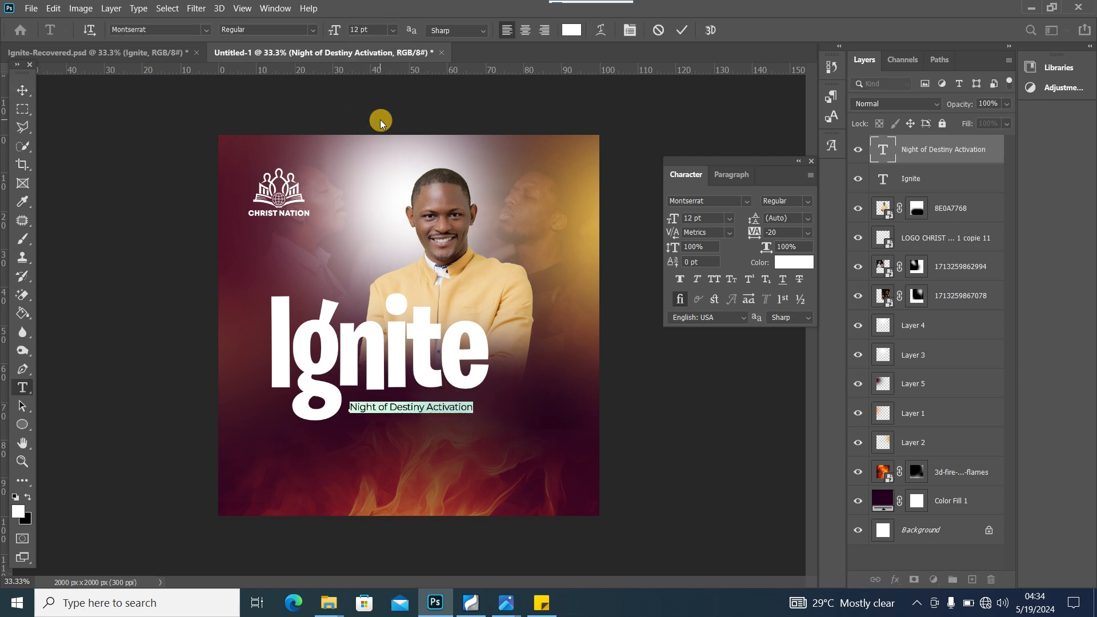
{"action": "left_click", "coordinate": [22, 90]}
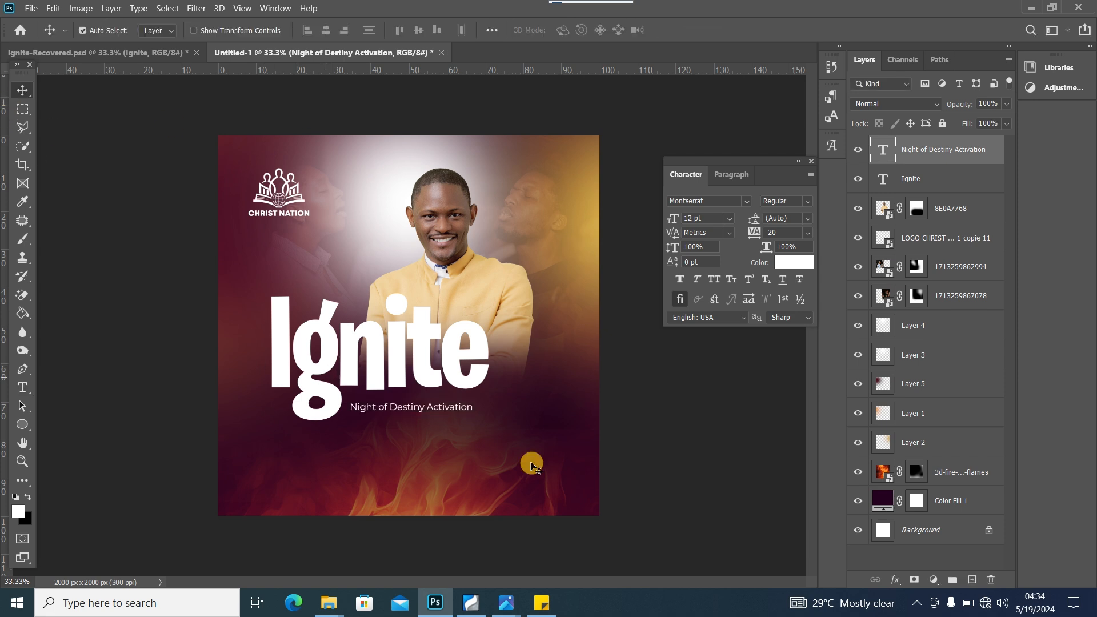
{"action": "left_click_drag", "start_coordinate": [441, 411], "coordinate": [456, 407]}
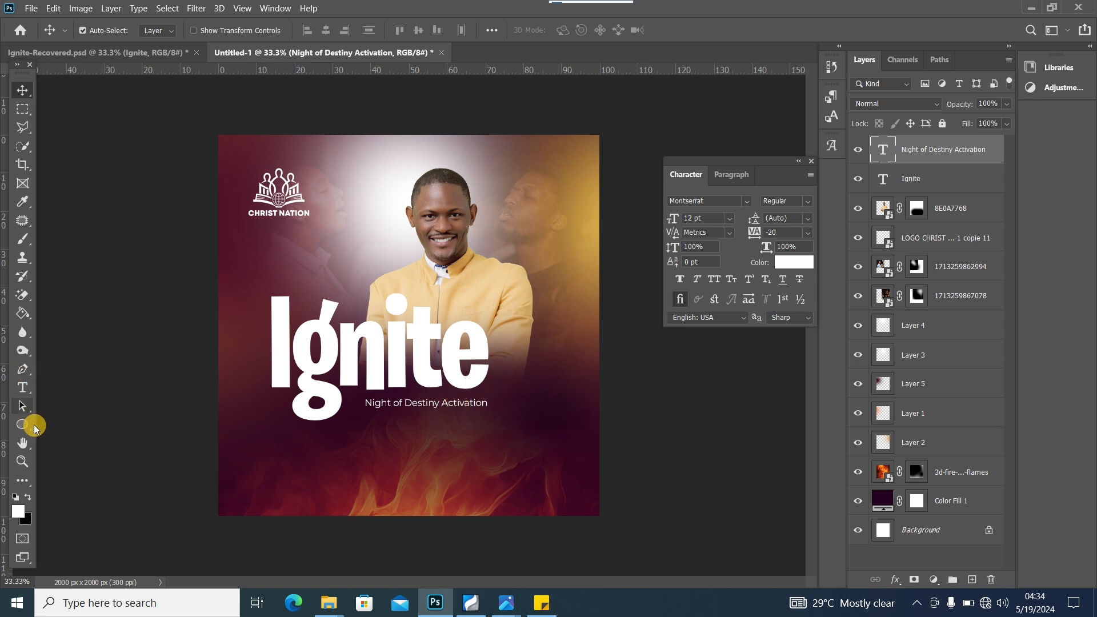
Step: Draw a white rectangle about 972 × 72 px over the subtitle, beginning just after the title's "g"
{"action": "left_click", "coordinate": [23, 424]}
{"action": "right_click", "coordinate": [25, 426]}
{"action": "left_click", "coordinate": [86, 423]}
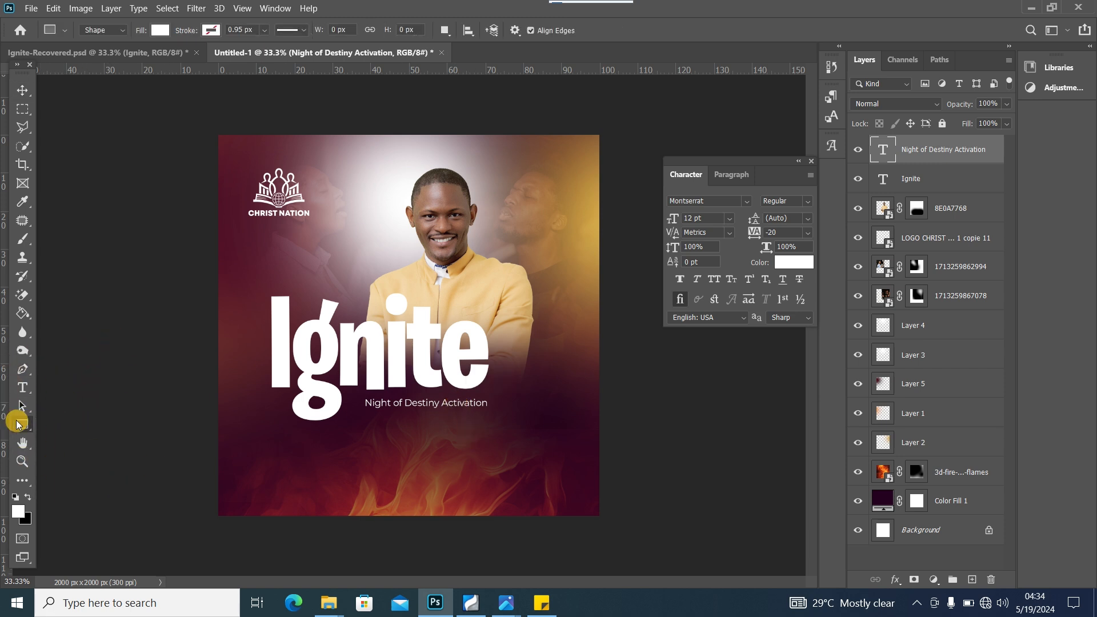
{"action": "right_click", "coordinate": [20, 425]}
{"action": "left_click", "coordinate": [86, 424]}
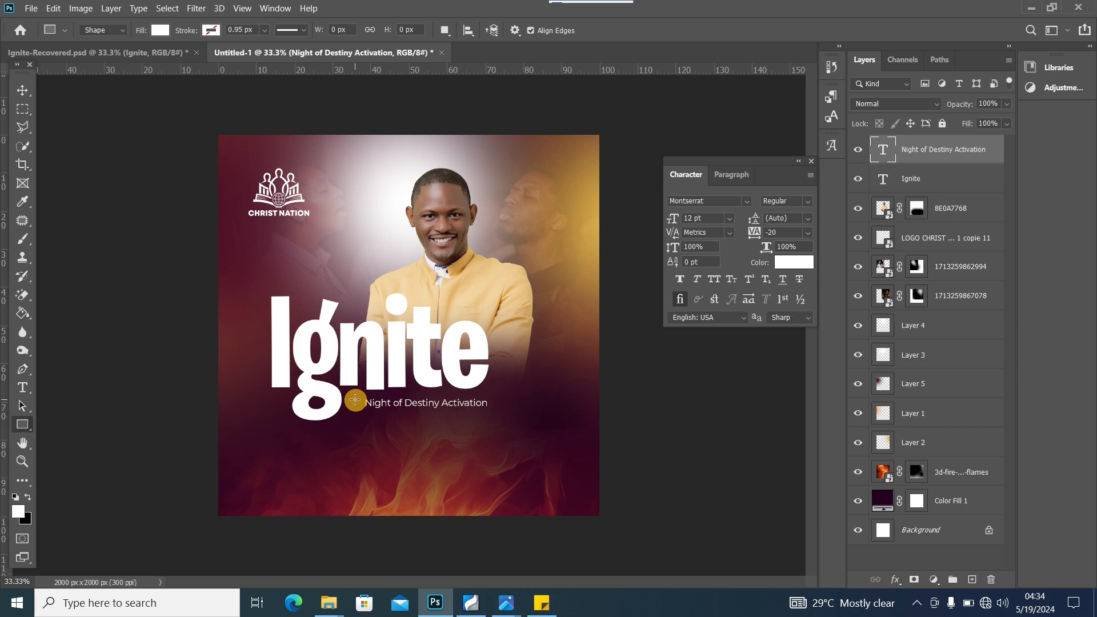
{"action": "left_click_drag", "start_coordinate": [355, 400], "coordinate": [539, 412]}
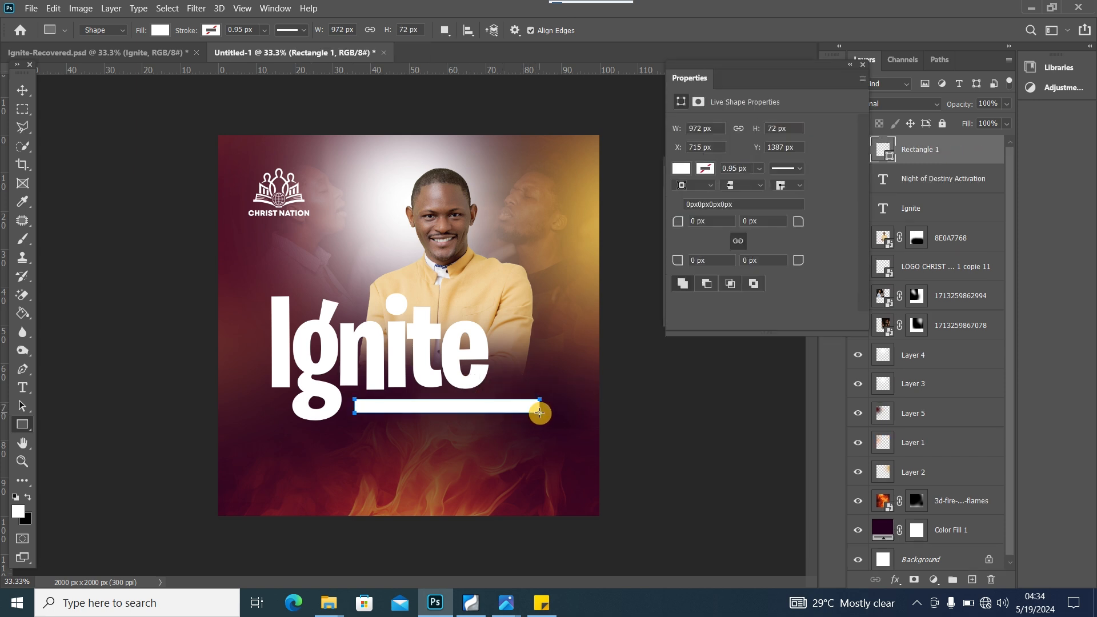
Step: Place the rectangle's layer directly beneath the "Night of Destiny Activation" text layer and add a layer mask to it
{"action": "left_click", "coordinate": [26, 87]}
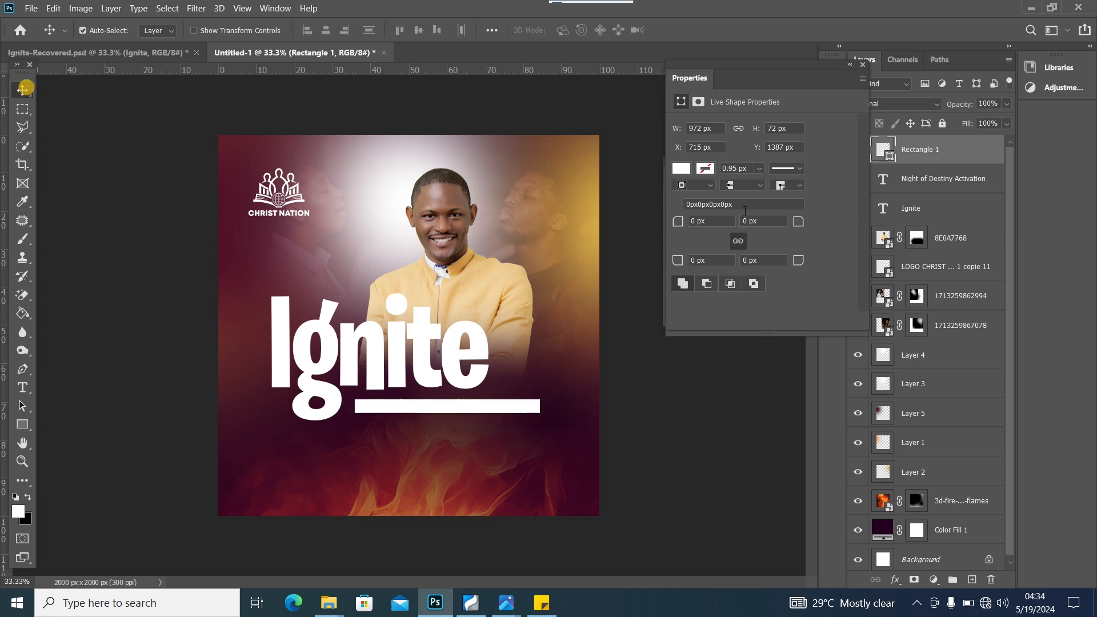
{"action": "left_click", "coordinate": [862, 65]}
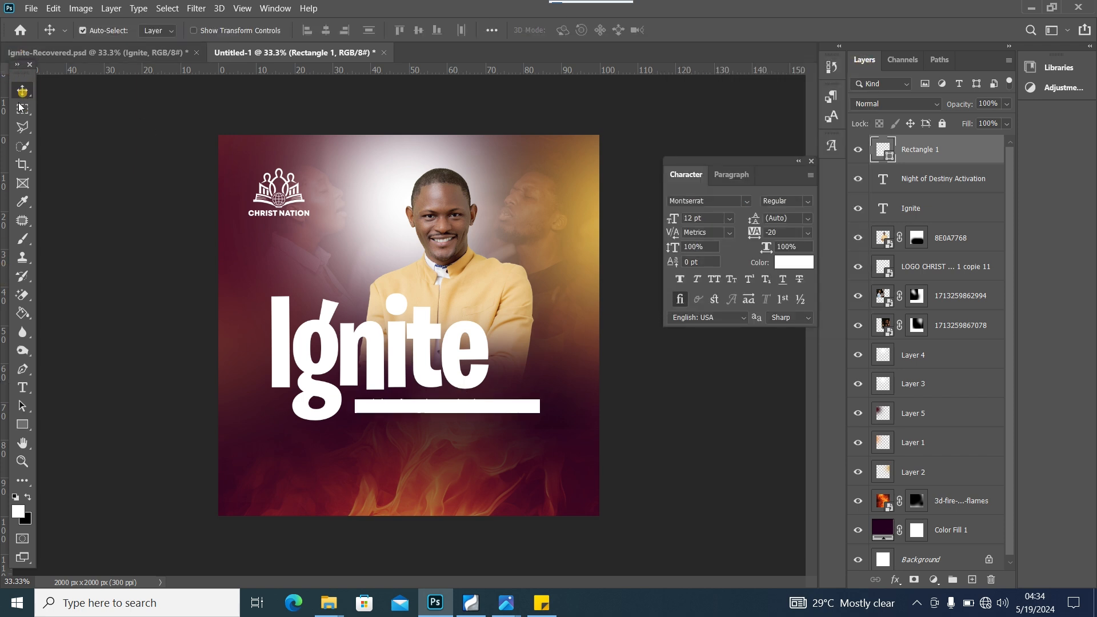
{"action": "left_click_drag", "start_coordinate": [967, 152], "coordinate": [959, 193]}
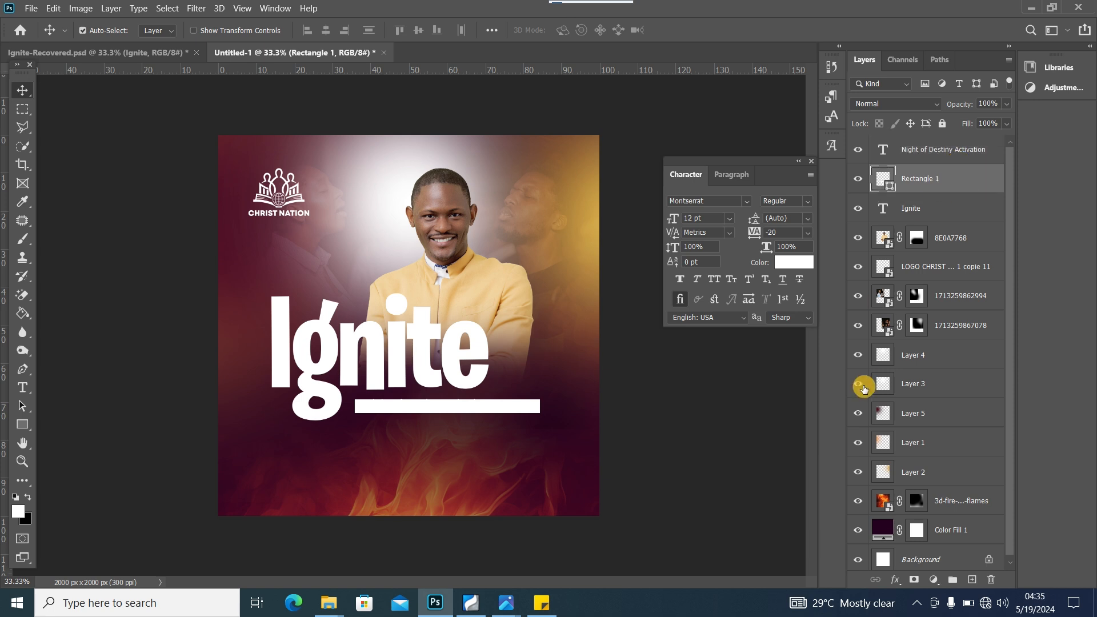
{"action": "left_click", "coordinate": [918, 580]}
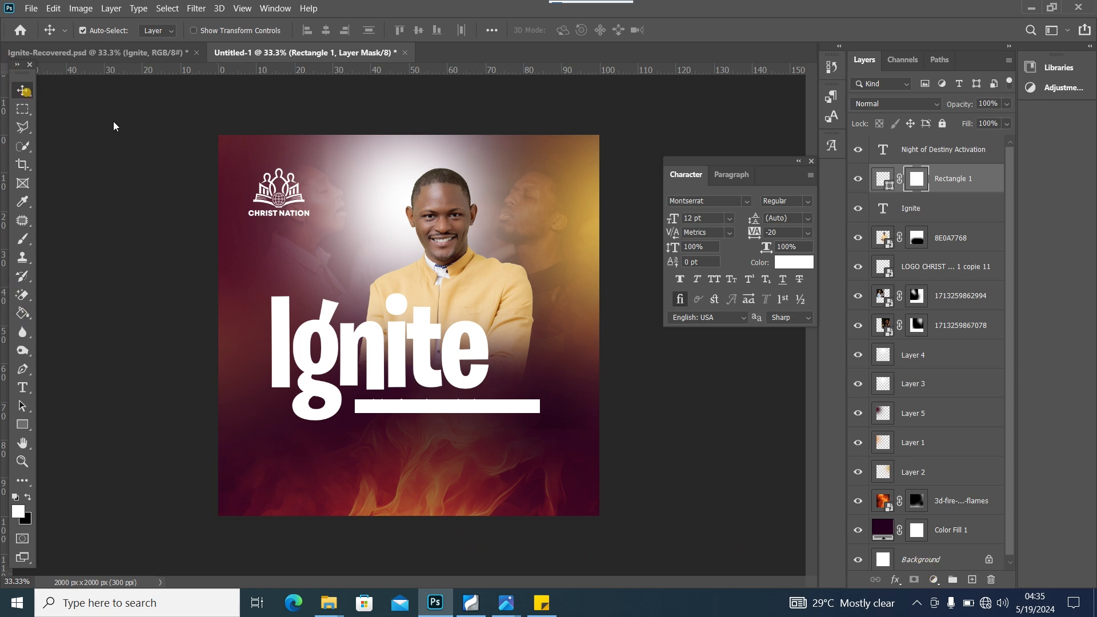
Step: Recolour the rectangle behind the subtitle gold (cb9f43), sampled from the golden glow along the flyer's edge
{"action": "double_click", "coordinate": [883, 180]}
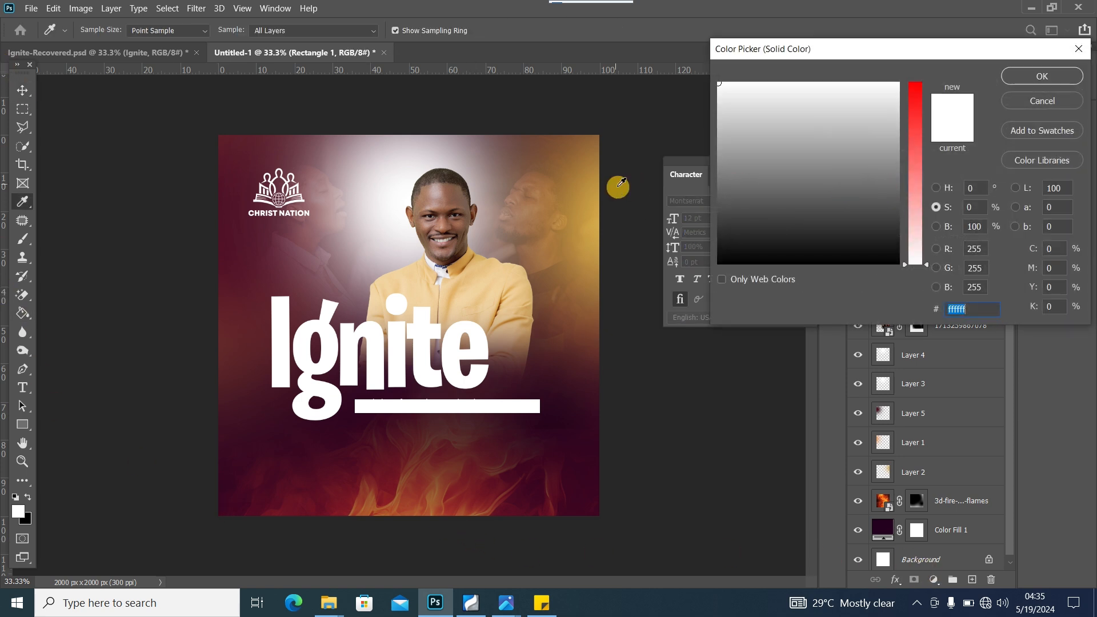
{"action": "left_click", "coordinate": [594, 213]}
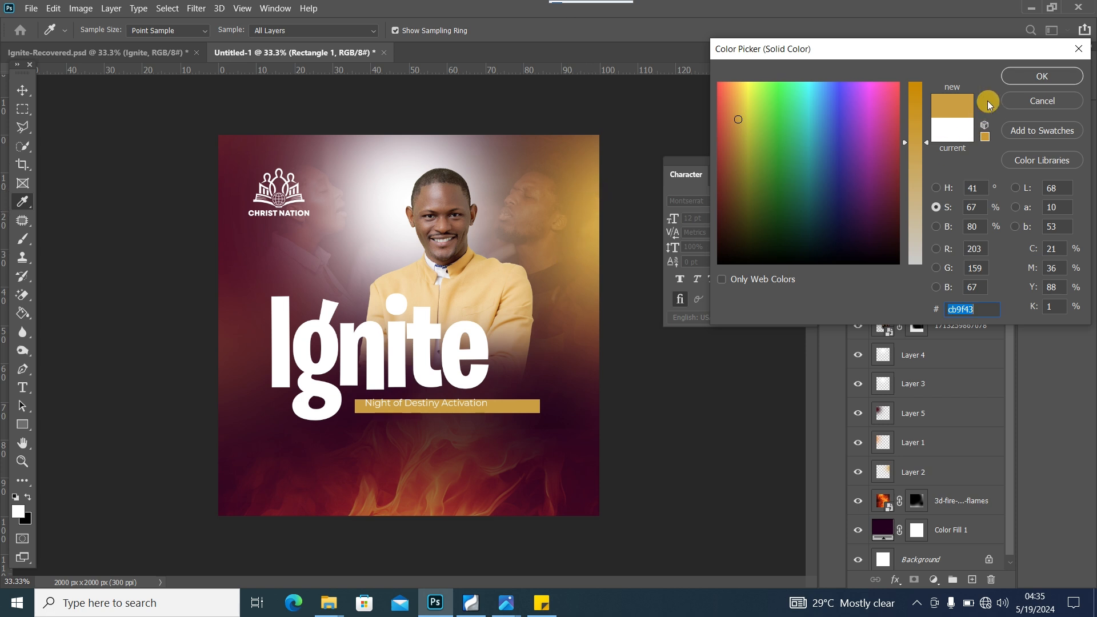
{"action": "left_click", "coordinate": [1041, 76]}
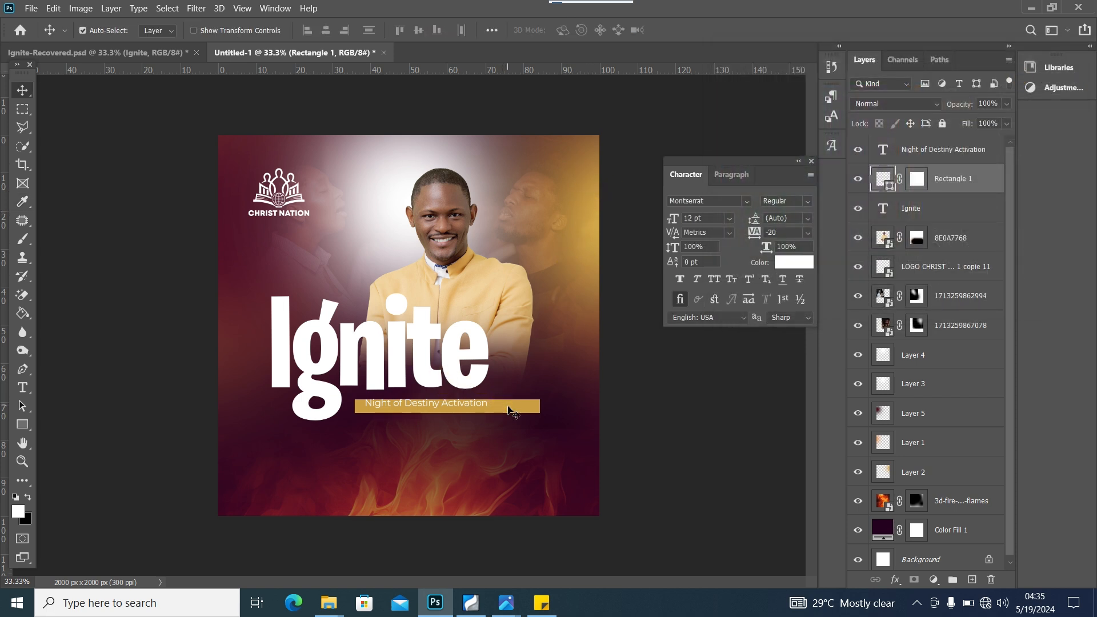
Step: Centre the "Night of Destiny Activation" subtitle over the gold bar and reduce the bar's height to about 82%
{"action": "left_click_drag", "start_coordinate": [516, 409], "coordinate": [511, 406]}
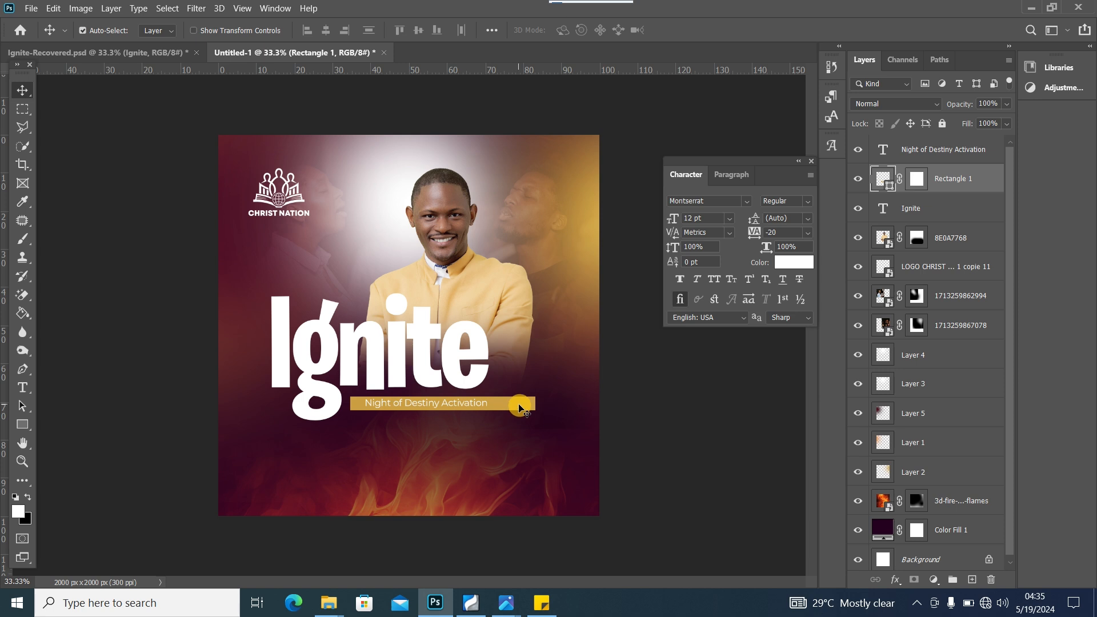
{"action": "left_click_drag", "start_coordinate": [441, 405], "coordinate": [461, 407]}
{"action": "left_click", "coordinate": [526, 406]}
{"action": "key", "text": "ctrl+t"}
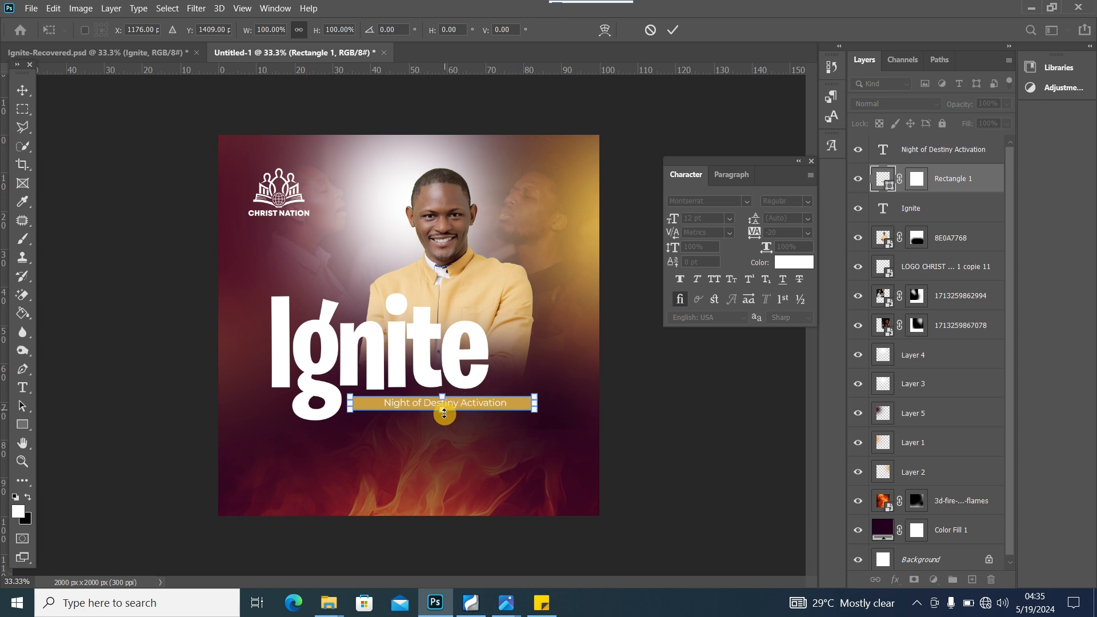
{"action": "left_click_drag", "start_coordinate": [442, 411], "coordinate": [442, 408]}
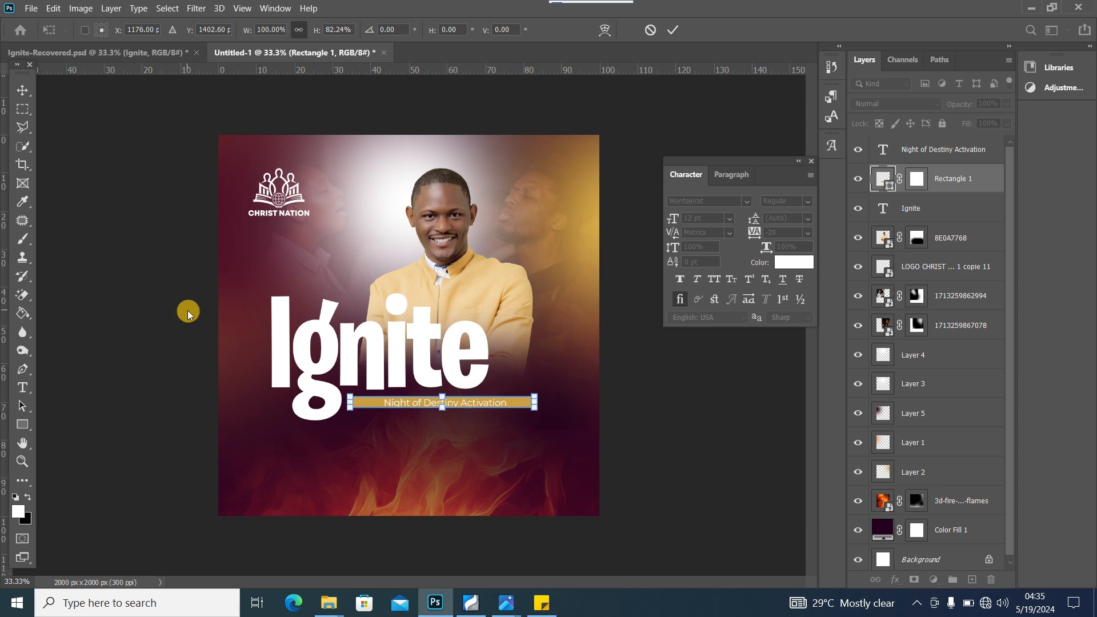
{"action": "left_click", "coordinate": [22, 91]}
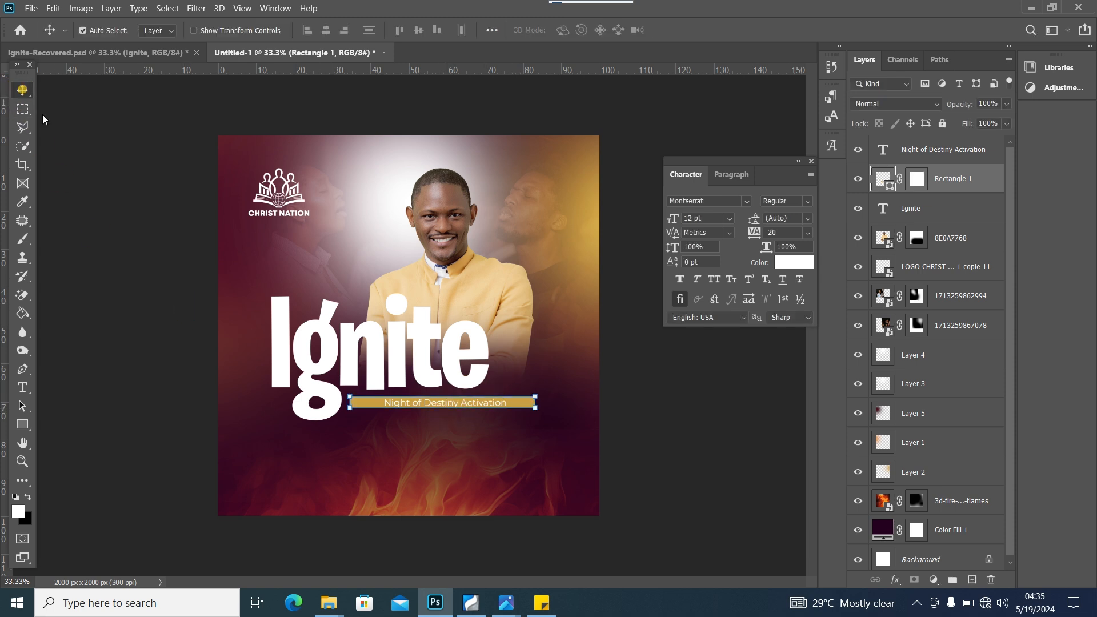
{"action": "left_click", "coordinate": [525, 407]}
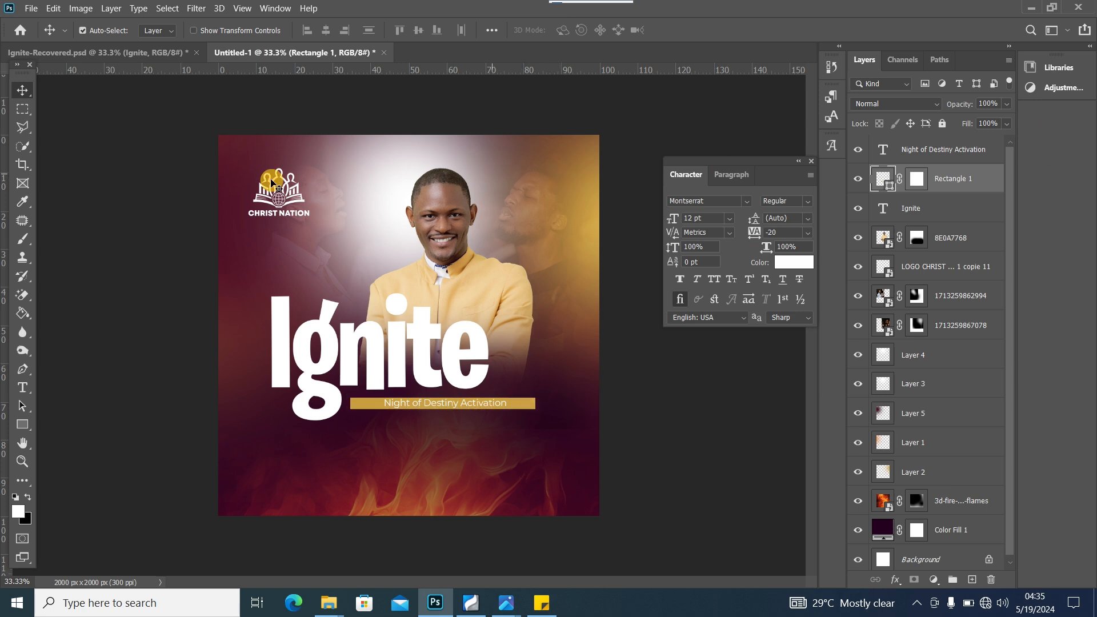
Step: Paint black on the gold bar's layer mask with a soft brush up to 400 px, fading its middle behind the subtitle
{"action": "left_click", "coordinate": [22, 239]}
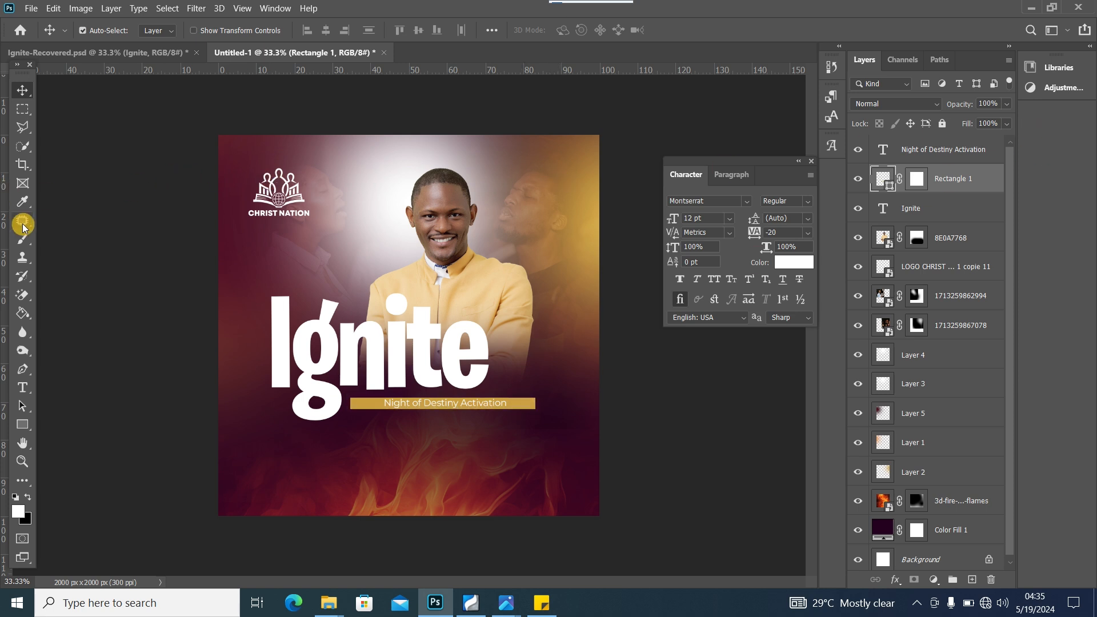
{"action": "left_click", "coordinate": [27, 496]}
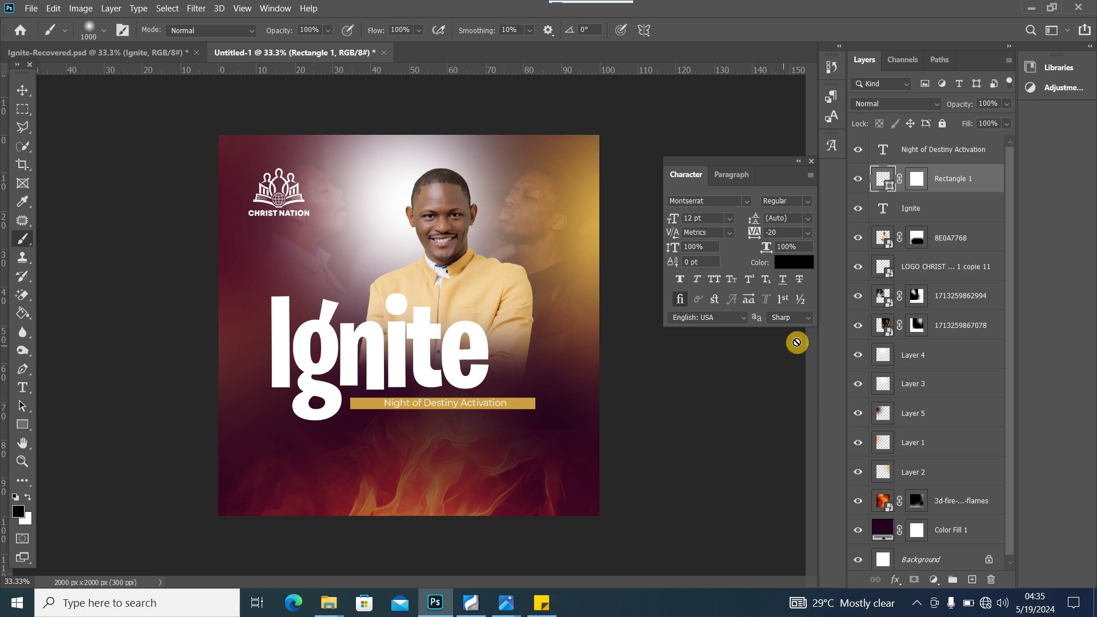
{"action": "left_click", "coordinate": [918, 181]}
{"action": "key", "text": "x"}
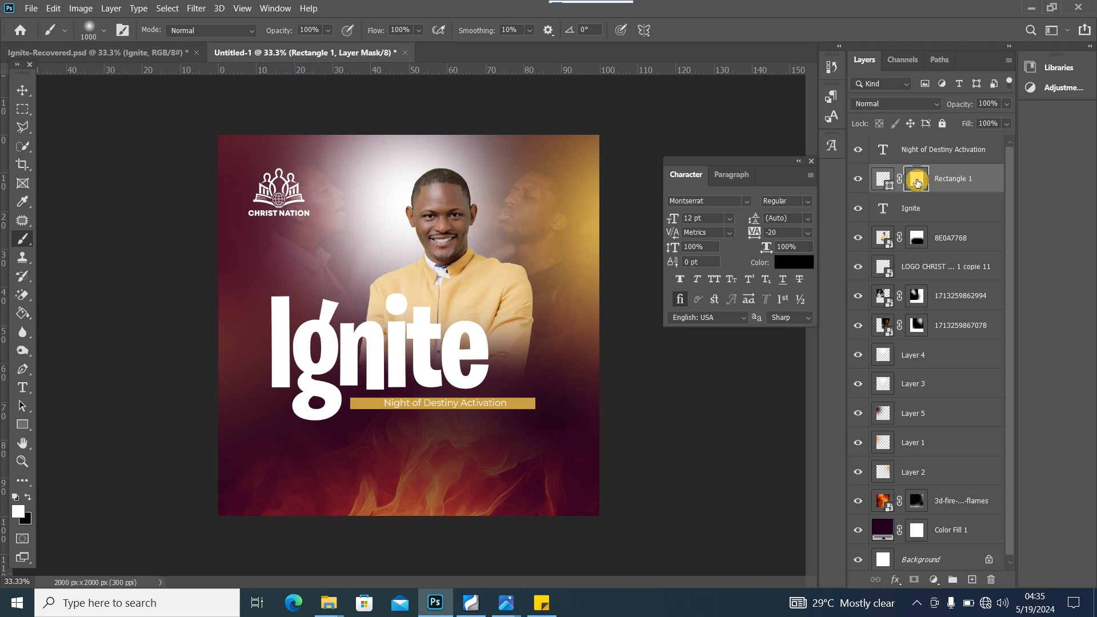
{"action": "key", "text": "bracketleft"}
{"action": "key", "text": "bracketleft"}
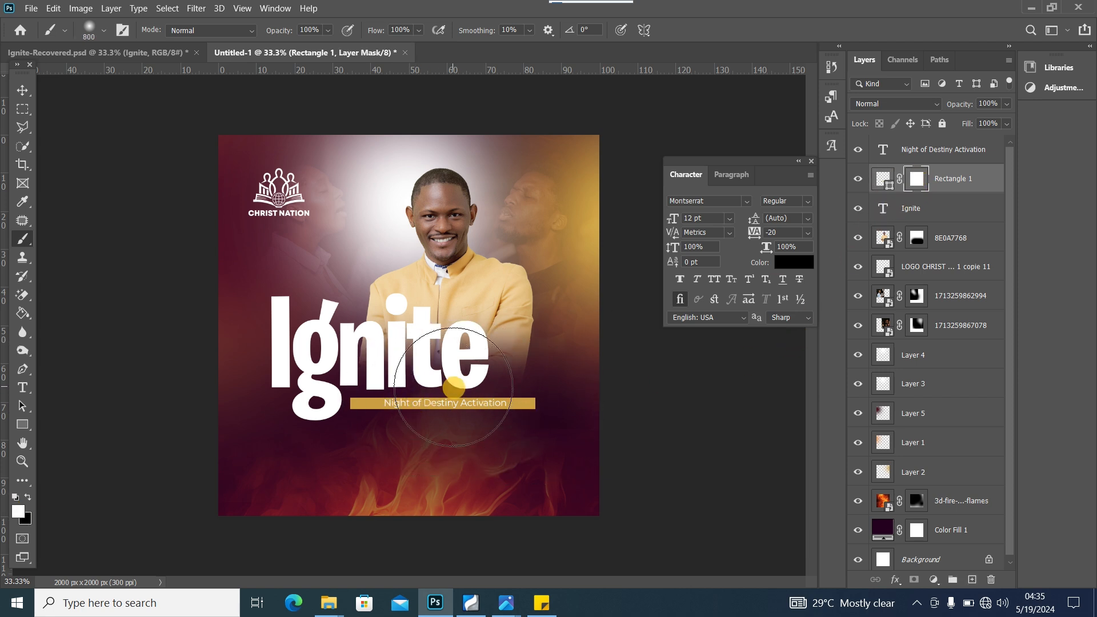
{"action": "key", "text": "bracketleft"}
{"action": "key", "text": "bracketleft"}
{"action": "key", "text": "bracketleft"}
{"action": "key", "text": "bracketleft"}
{"action": "key", "text": "bracketleft"}
{"action": "key", "text": "bracketleft"}
{"action": "key", "text": "bracketleft"}
{"action": "key", "text": "bracketleft"}
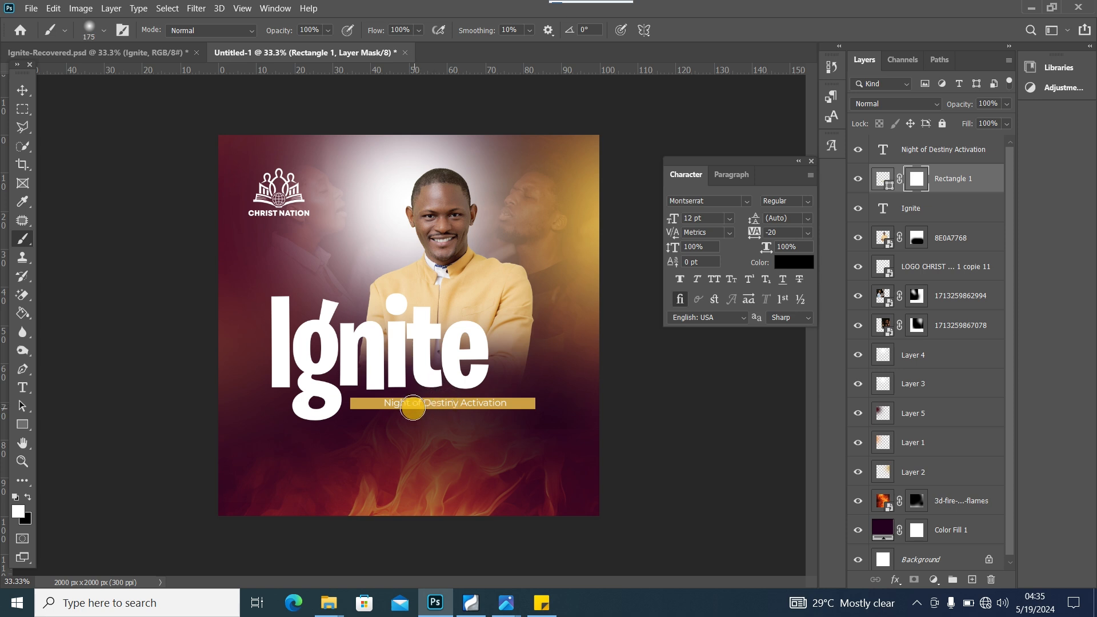
{"action": "left_click", "coordinate": [408, 405]}
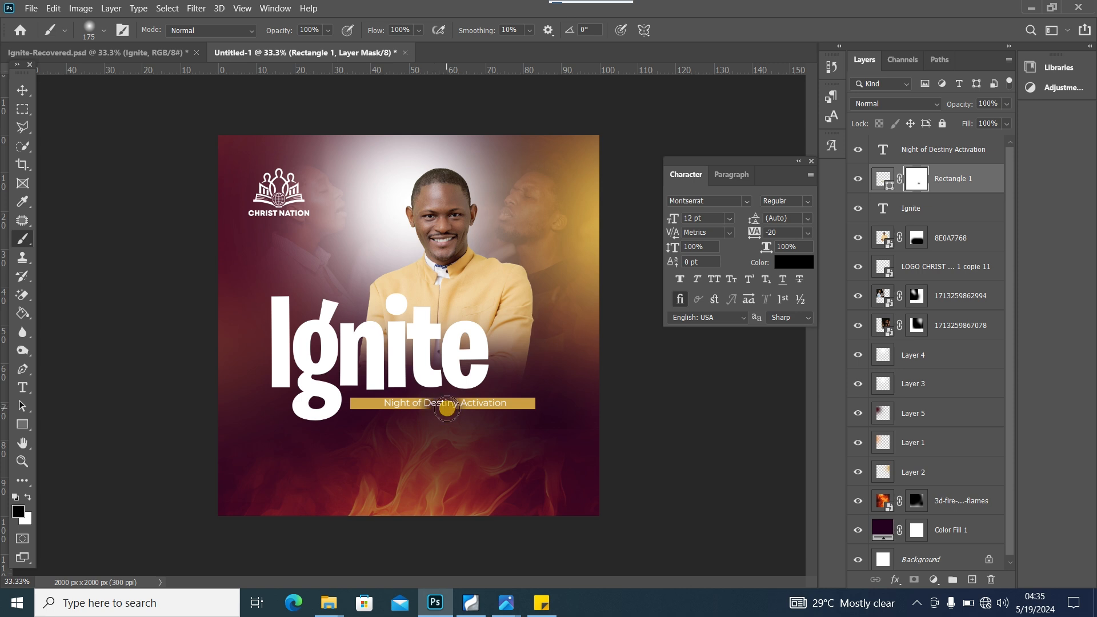
{"action": "key", "text": "bracketright"}
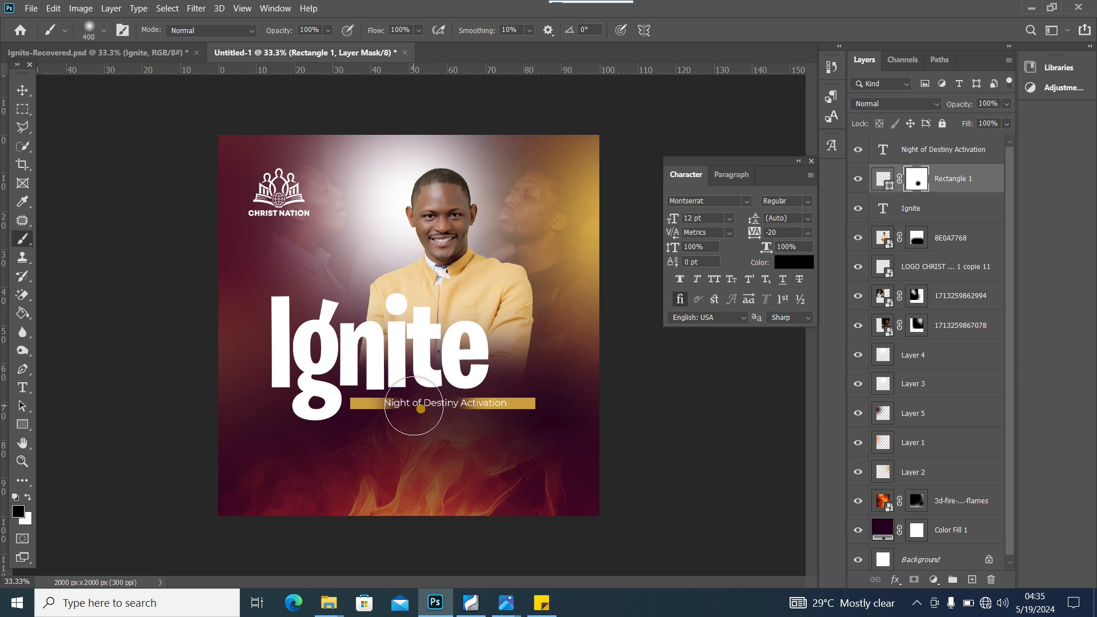
{"action": "mouse_move", "coordinate": [414, 407]}
{"action": "left_mouse_down"}
{"action": "mouse_move", "coordinate": [474, 402]}
{"action": "mouse_move", "coordinate": [479, 386]}
{"action": "mouse_move", "coordinate": [460, 402]}
{"action": "mouse_move", "coordinate": [471, 404]}
{"action": "mouse_move", "coordinate": [425, 404]}
{"action": "left_mouse_up"}
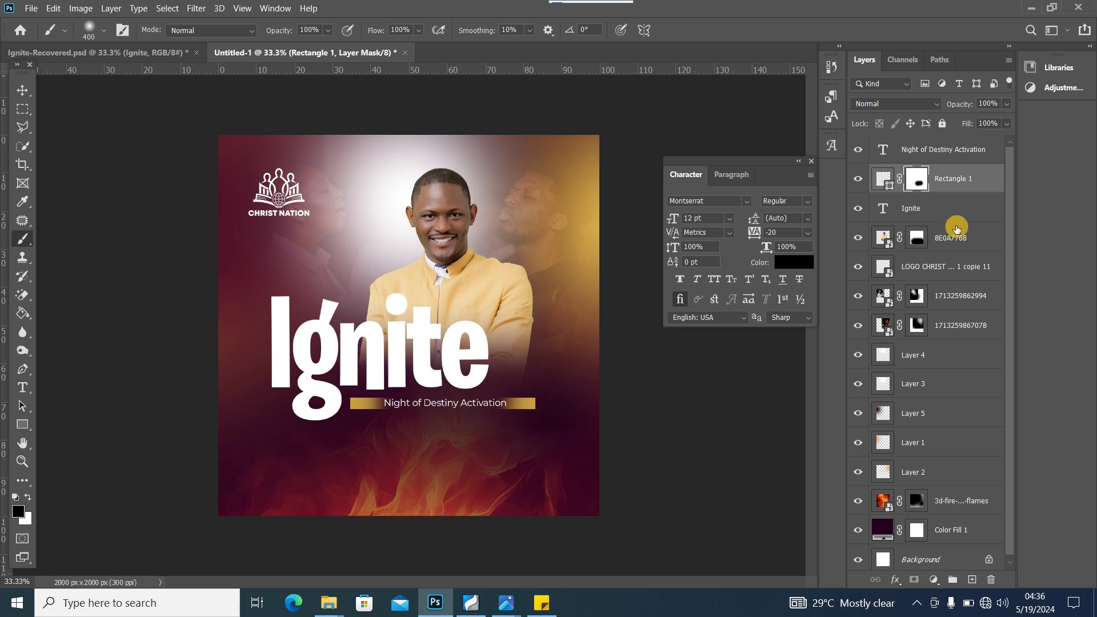
Step: Add a layer above the speaker cutout and set the brush to 1500 px in gold sampled from the flyer's glow
{"action": "left_click", "coordinate": [966, 246]}
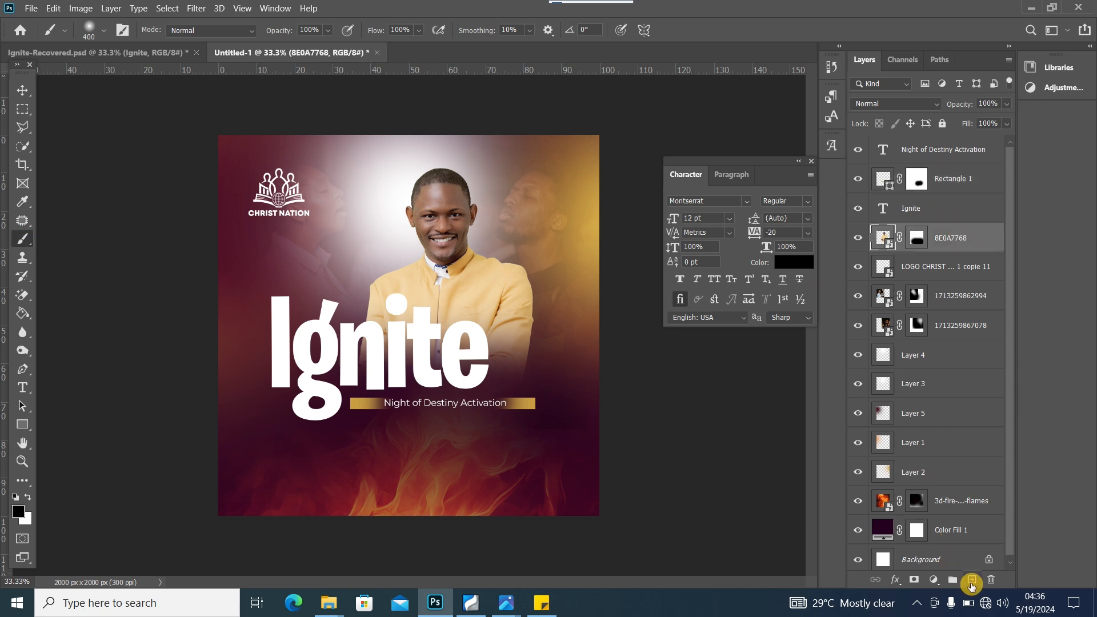
{"action": "left_click", "coordinate": [971, 579]}
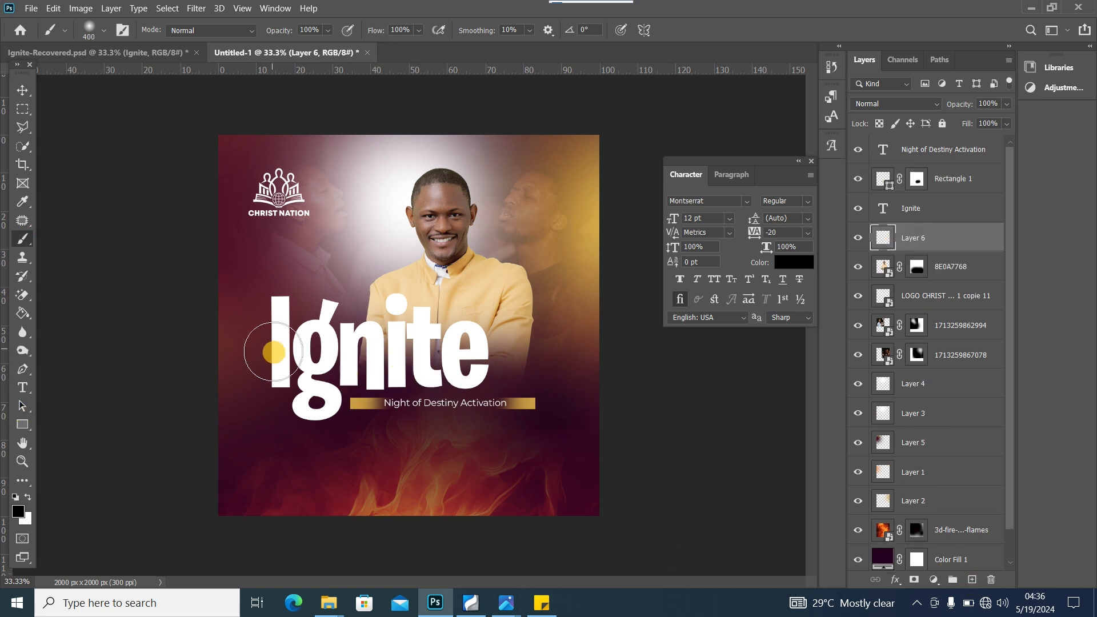
{"action": "left_click", "coordinate": [19, 510]}
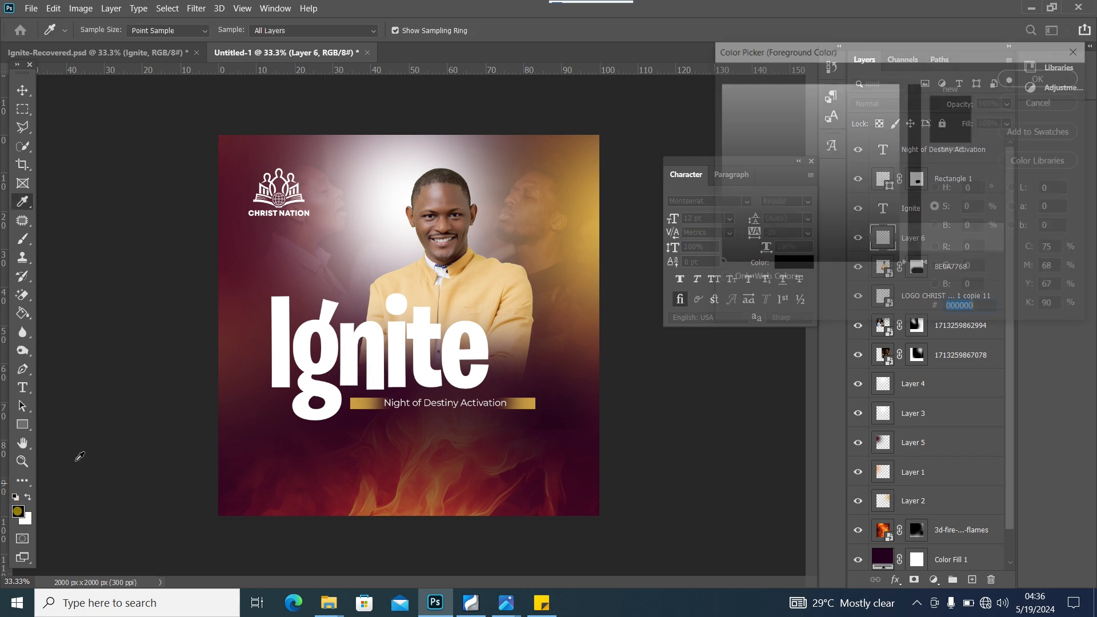
{"action": "left_click", "coordinate": [591, 208]}
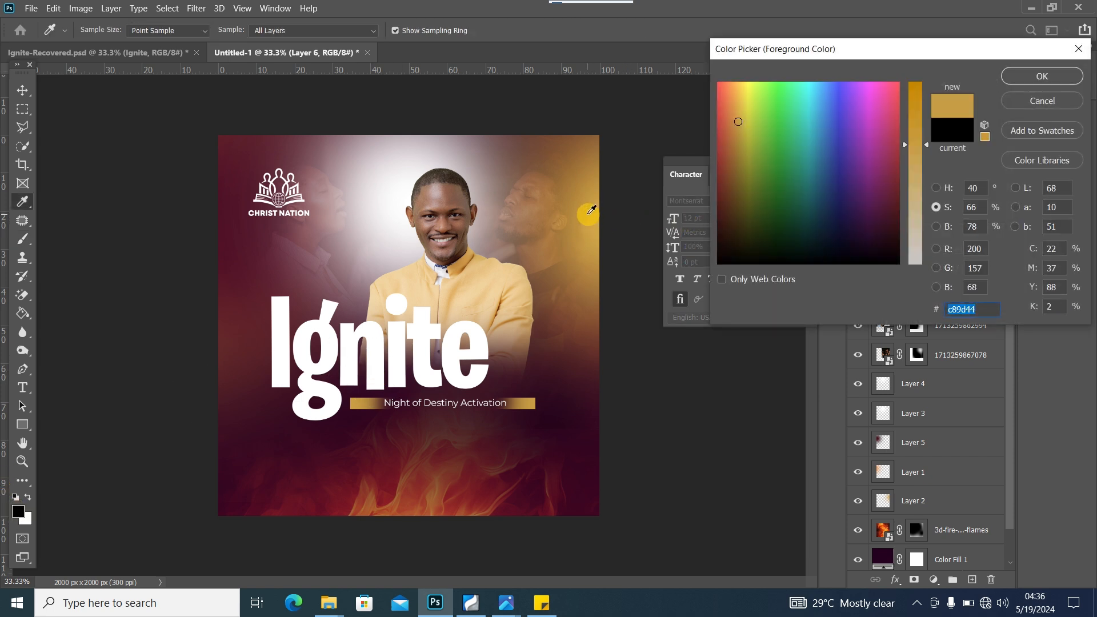
{"action": "left_click_drag", "start_coordinate": [591, 209], "coordinate": [591, 203]}
{"action": "left_click", "coordinate": [1042, 76]}
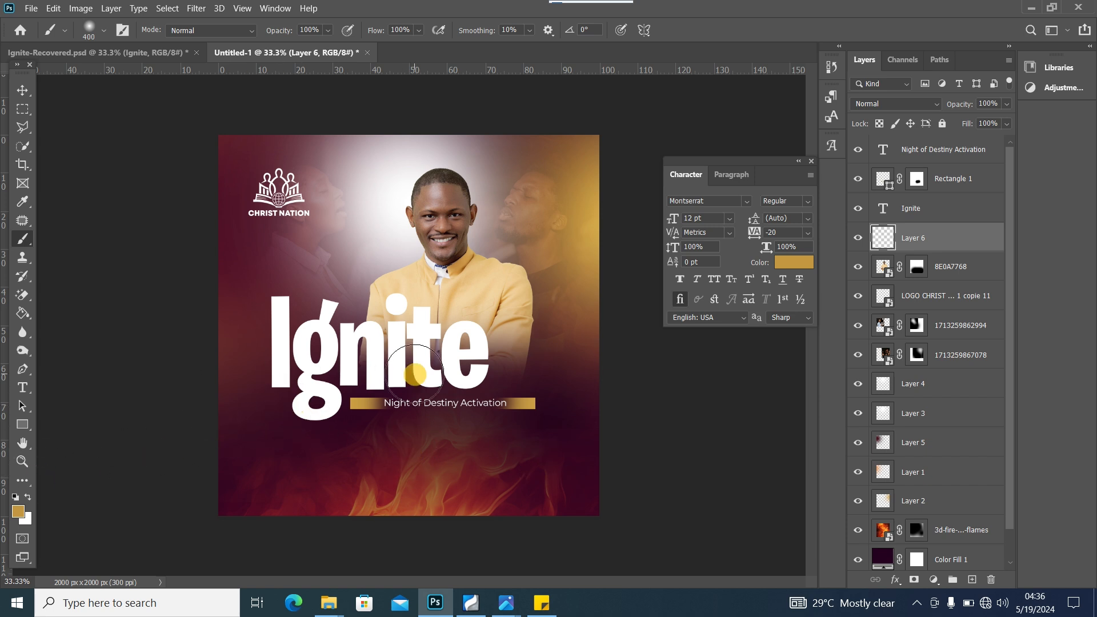
{"action": "key", "text": "bracketright"}
{"action": "key", "text": "bracketright"}
{"action": "key", "text": "bracketright"}
{"action": "key", "text": "bracketright"}
{"action": "key", "text": "bracketright"}
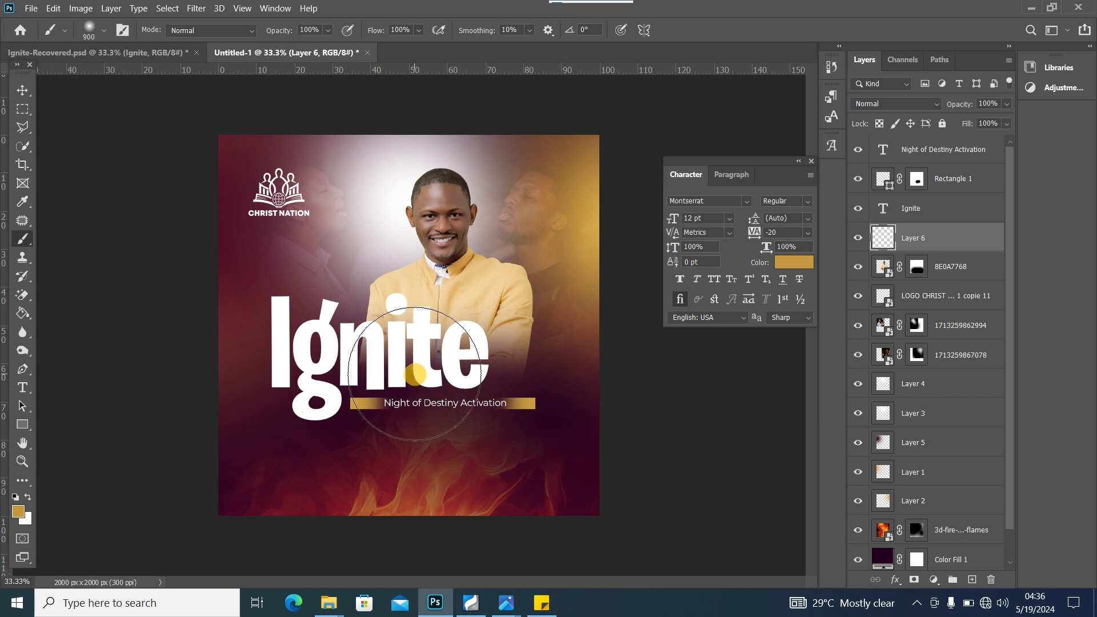
{"action": "key", "text": "bracketright"}
{"action": "key", "text": "bracketright"}
{"action": "key", "text": "bracketright"}
{"action": "key", "text": "bracketright"}
{"action": "key", "text": "bracketright"}
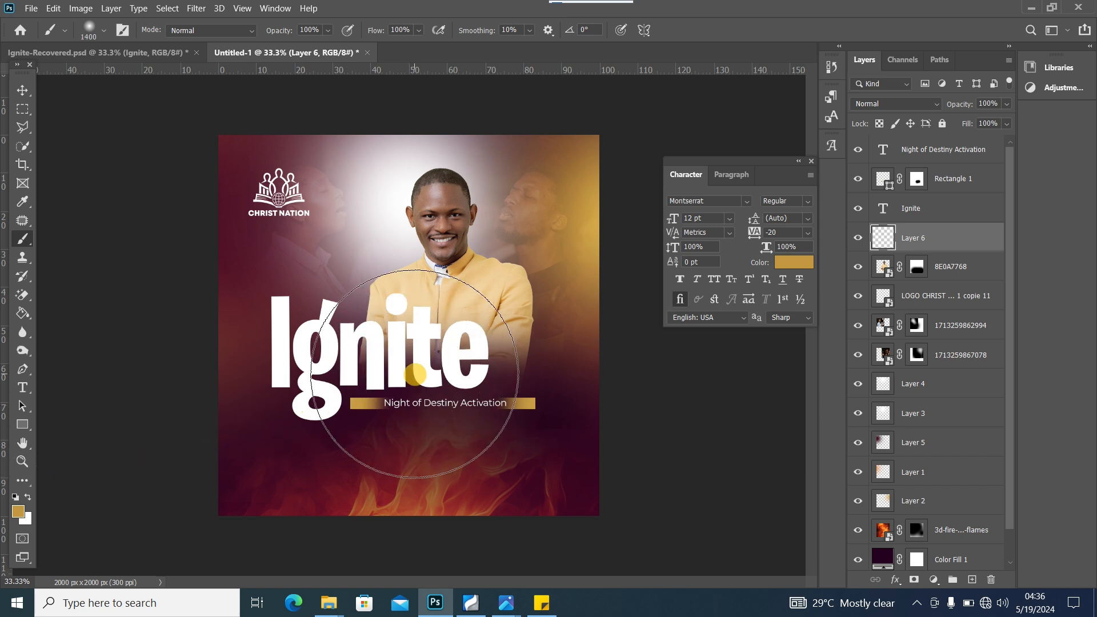
{"action": "key", "text": "bracketright"}
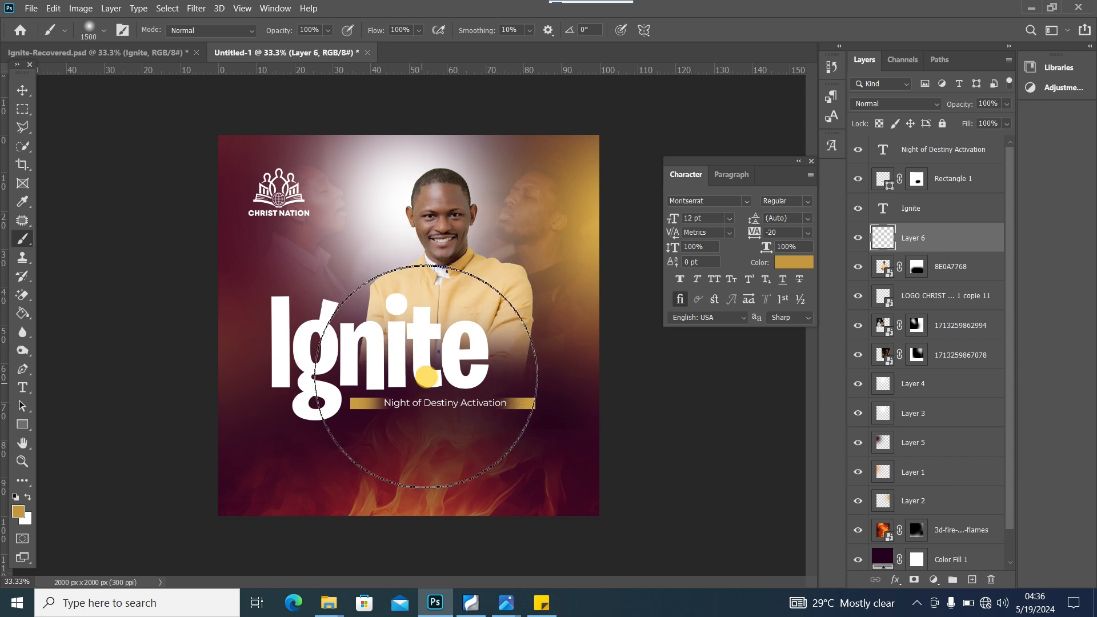
{"action": "left_click", "coordinate": [426, 376]}
{"action": "left_click", "coordinate": [429, 373]}
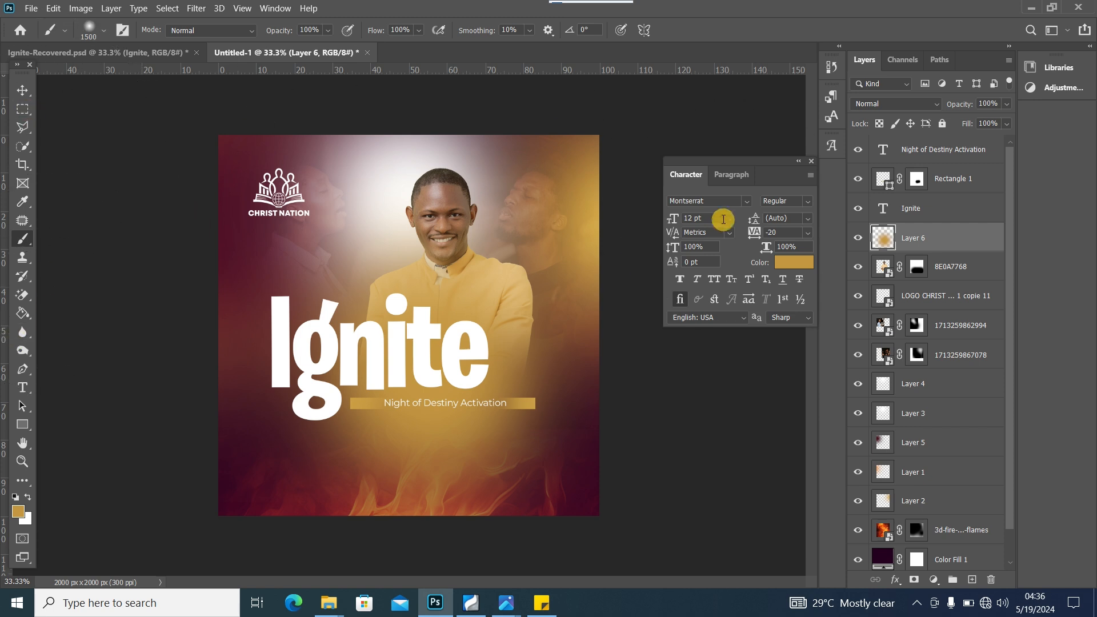
{"action": "key", "text": "Delete"}
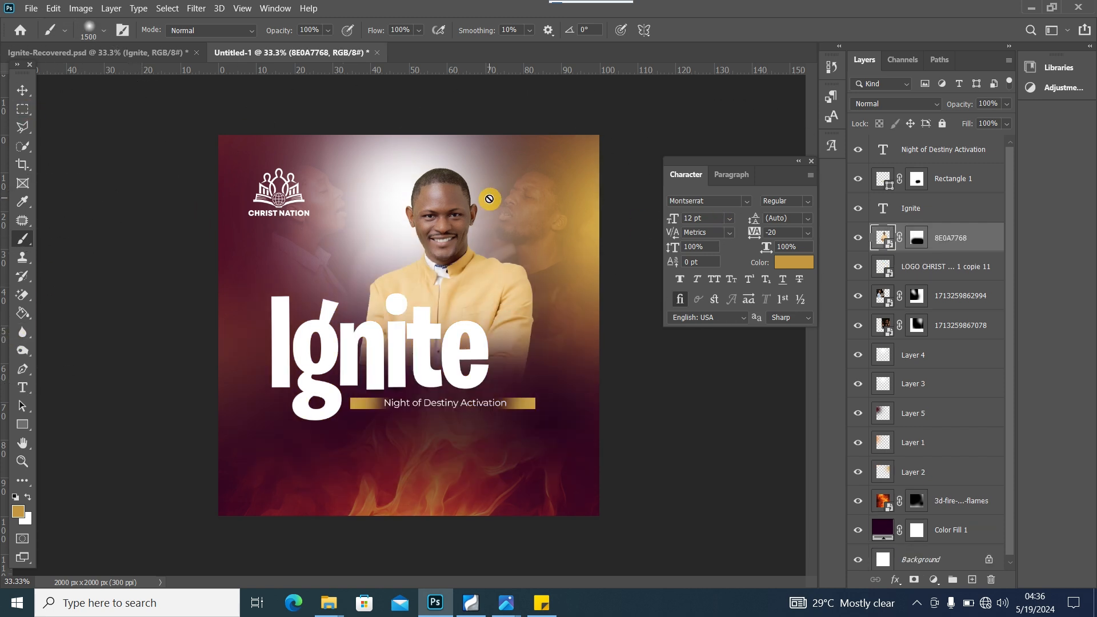
Step: On a new layer above the speaker cutout, paint a soft glow behind the title in a more saturated orange-gold
{"action": "left_click", "coordinate": [971, 580]}
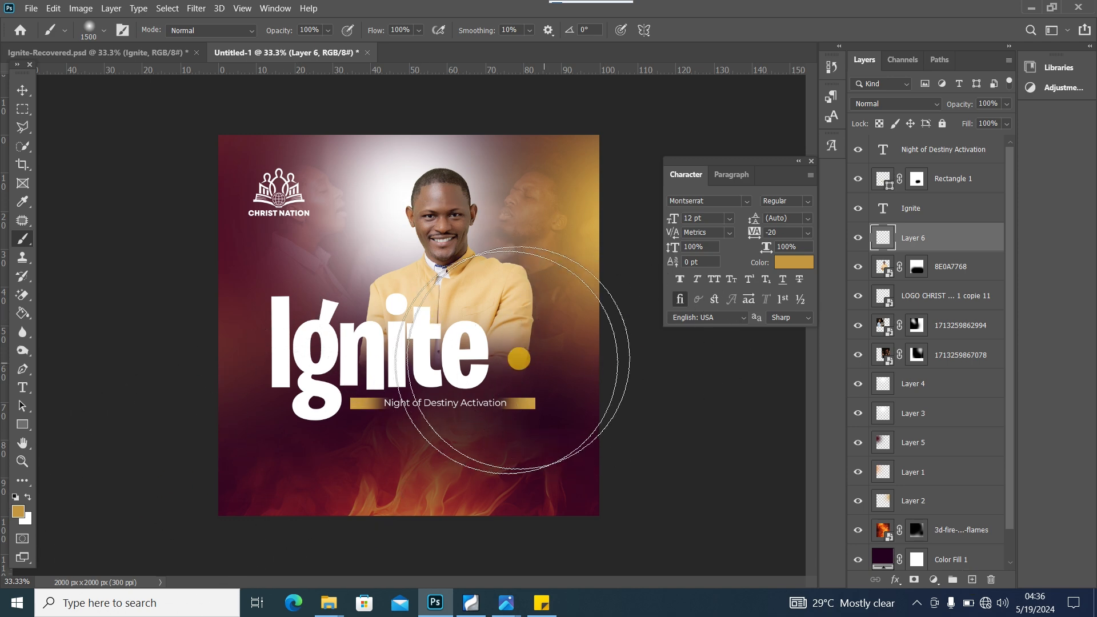
{"action": "left_click", "coordinate": [794, 262]}
{"action": "left_click_drag", "start_coordinate": [927, 140], "coordinate": [956, 52]}
{"action": "left_click", "coordinate": [1041, 76]}
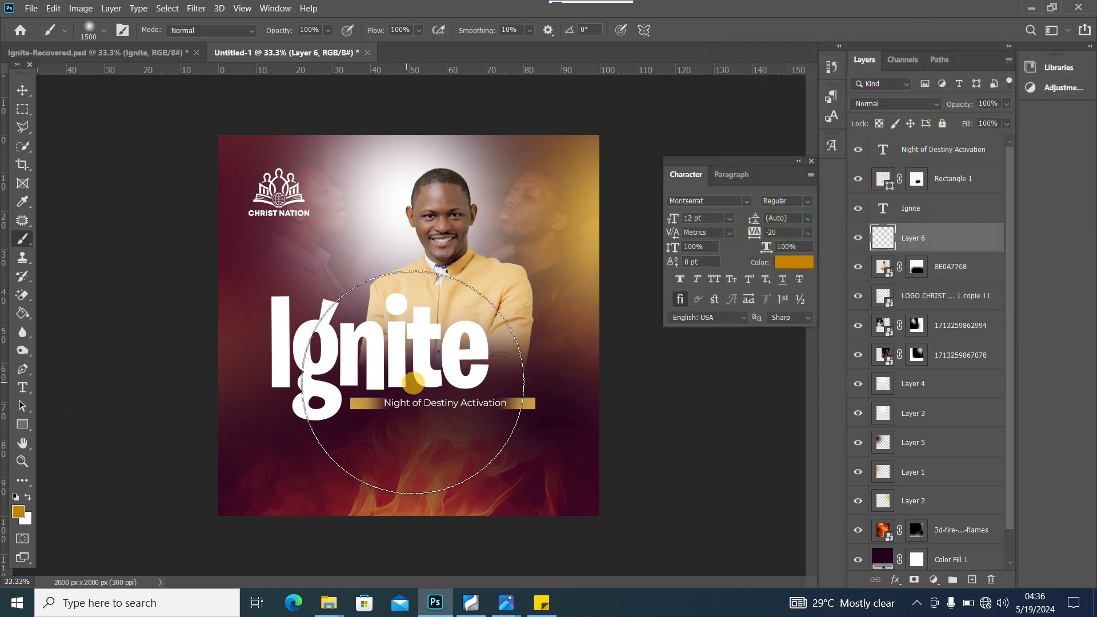
{"action": "left_click", "coordinate": [408, 371]}
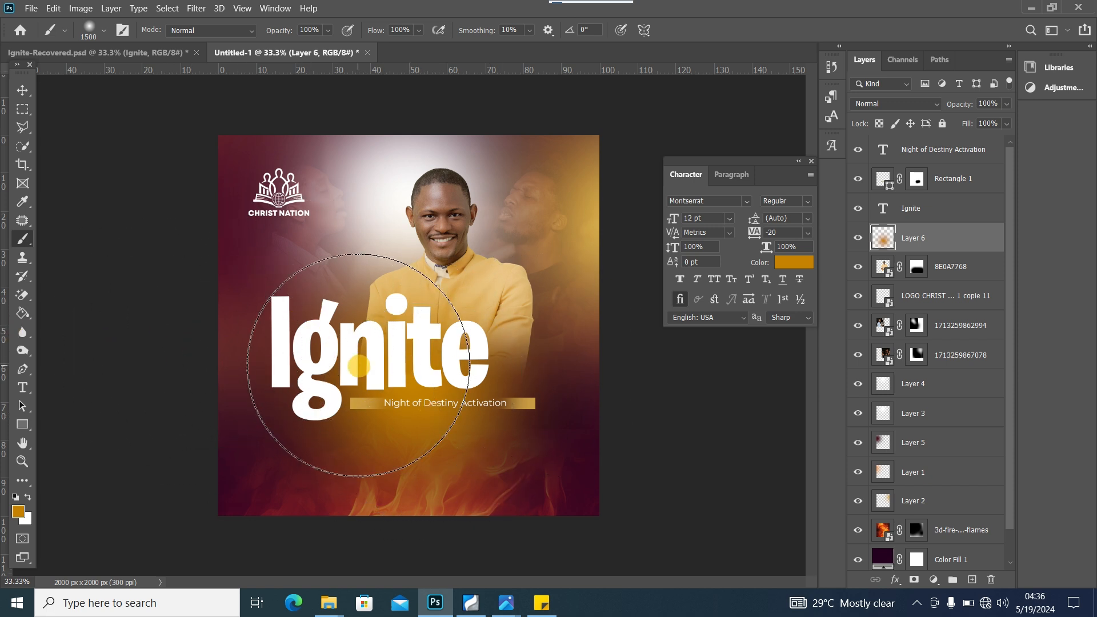
Step: Scale the "Ignite" title to about 84% and place it slightly above the subtitle bar over the speaker's torso
{"action": "left_click", "coordinate": [23, 92]}
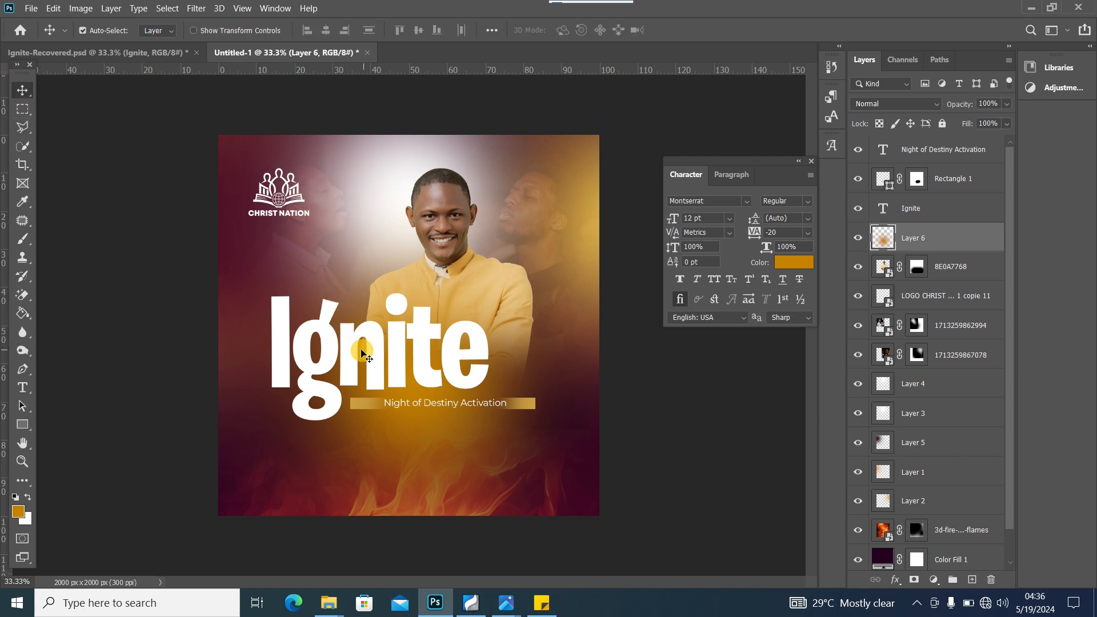
{"action": "left_click_drag", "start_coordinate": [375, 384], "coordinate": [376, 373]}
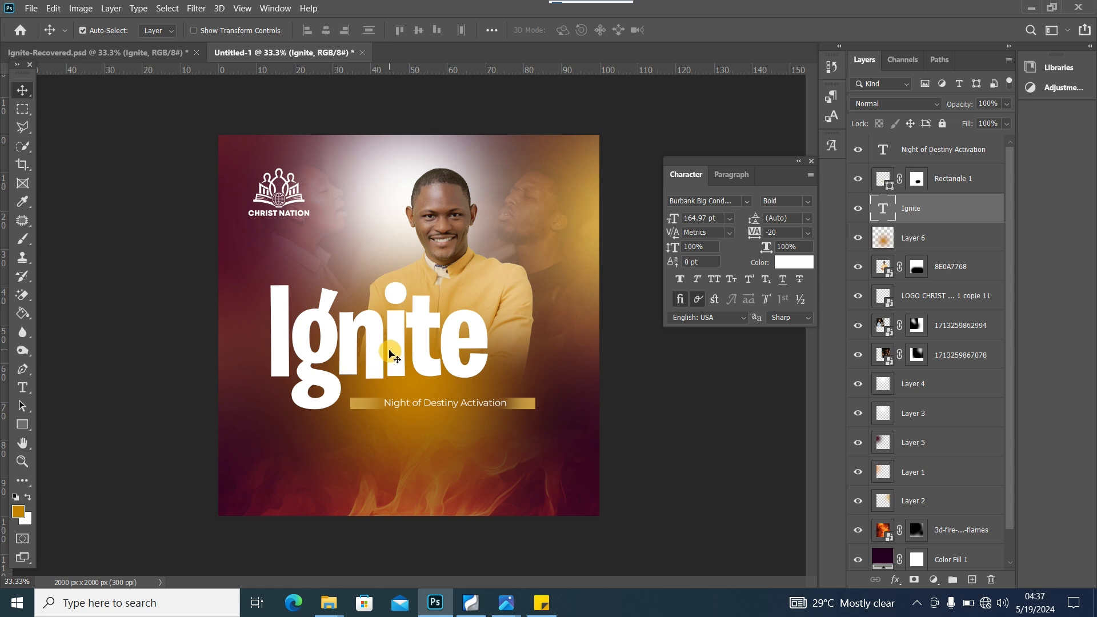
{"action": "key", "text": "ctrl+t"}
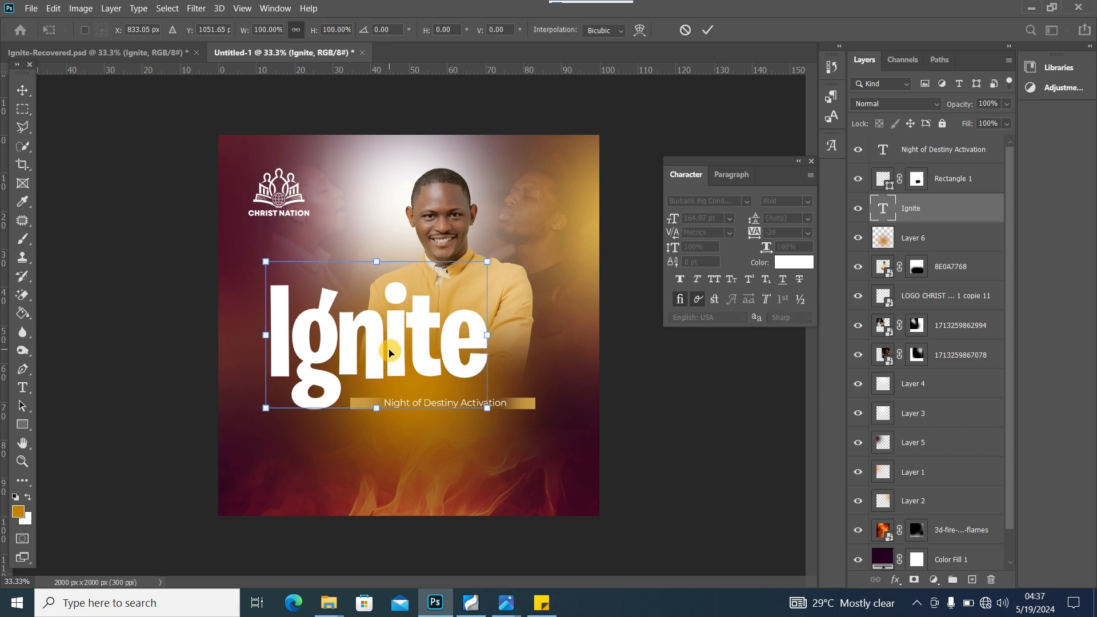
{"action": "left_click_drag", "start_coordinate": [265, 408], "coordinate": [290, 376]}
{"action": "left_click_drag", "start_coordinate": [414, 344], "coordinate": [391, 354]}
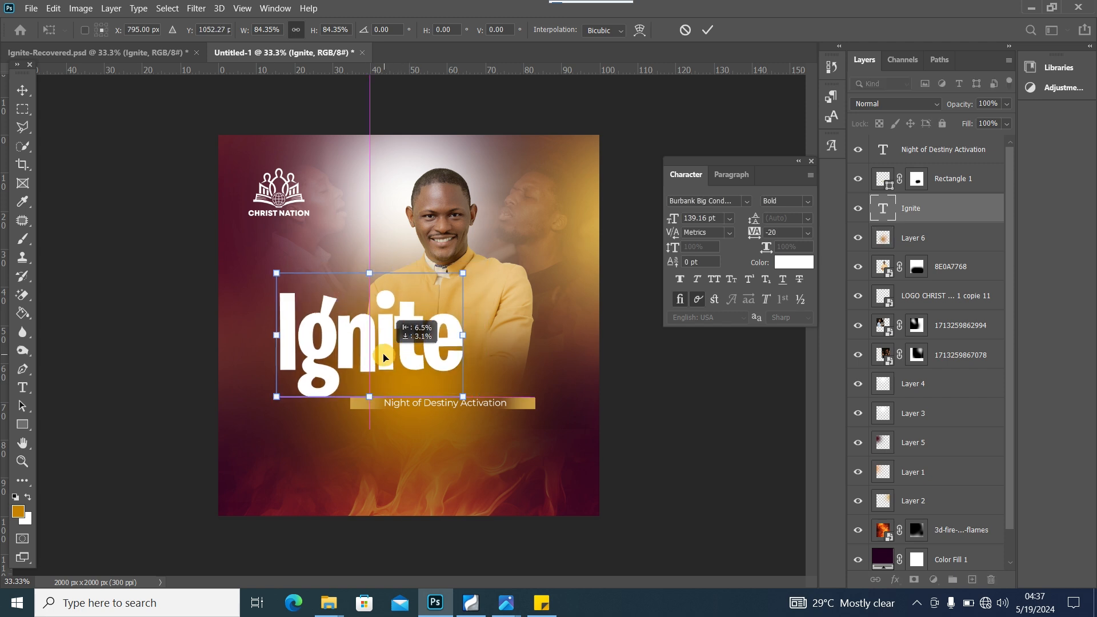
{"action": "left_click", "coordinate": [22, 90]}
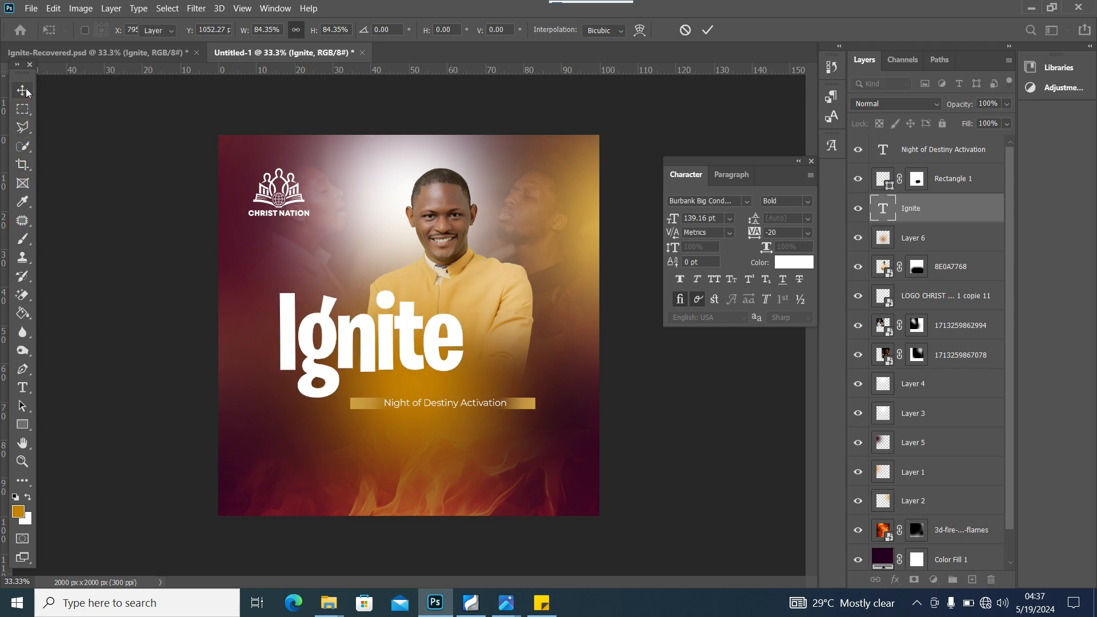
Step: Move the gold bar and the subtitle up directly beneath "nite" in the title
{"action": "left_click_drag", "start_coordinate": [521, 406], "coordinate": [492, 386]}
{"action": "left_click", "coordinate": [355, 385]}
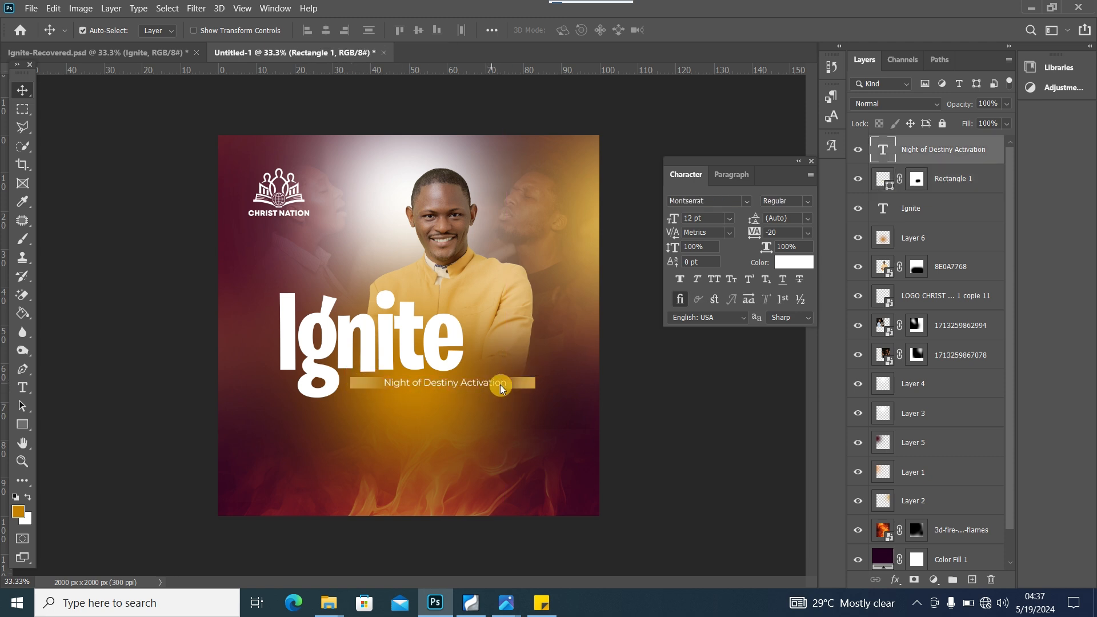
Step: Shift the orange-gold glow layer behind the title slightly and deselect it
{"action": "left_click", "coordinate": [526, 381]}
{"action": "left_click_drag", "start_coordinate": [427, 424], "coordinate": [441, 415]}
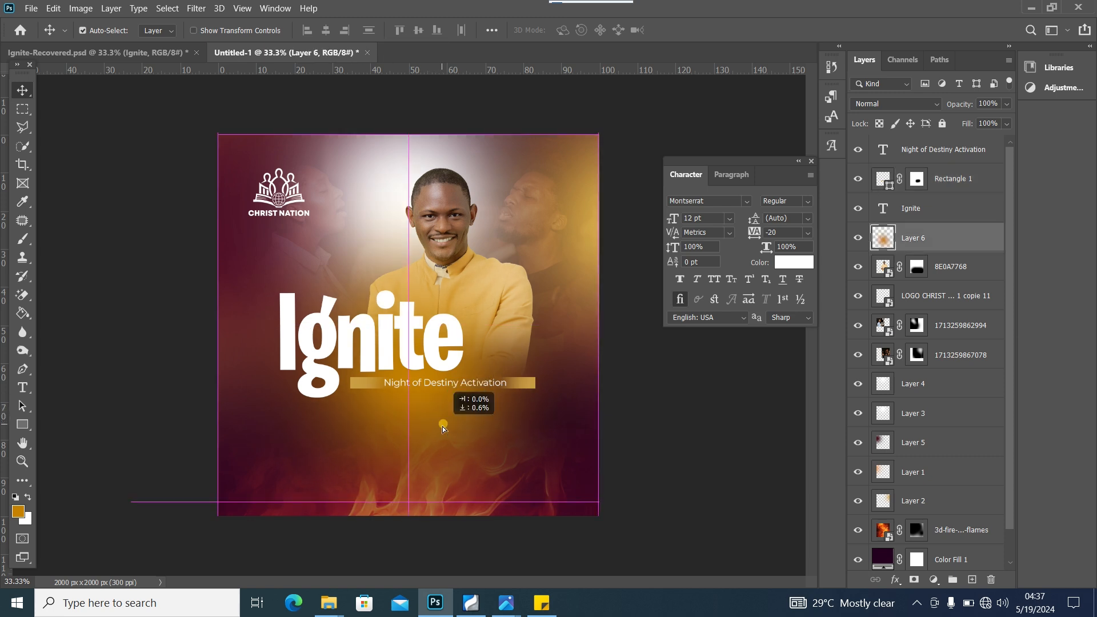
{"action": "left_click", "coordinate": [643, 474]}
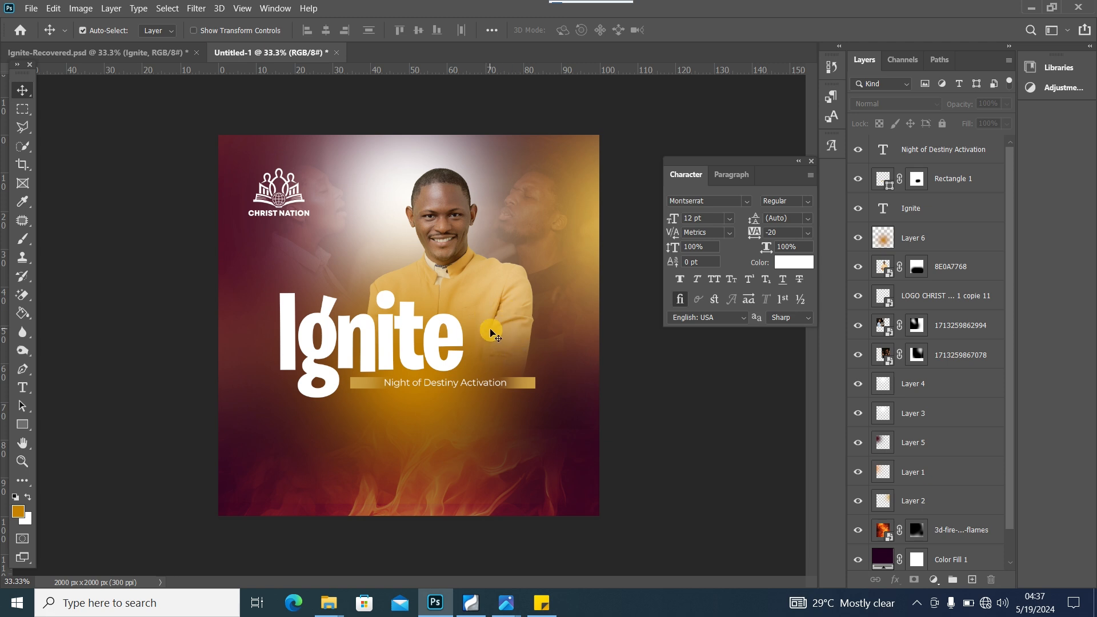
Step: Set the foreground color to a dark purple, hex 350d3c
{"action": "left_click", "coordinate": [19, 510]}
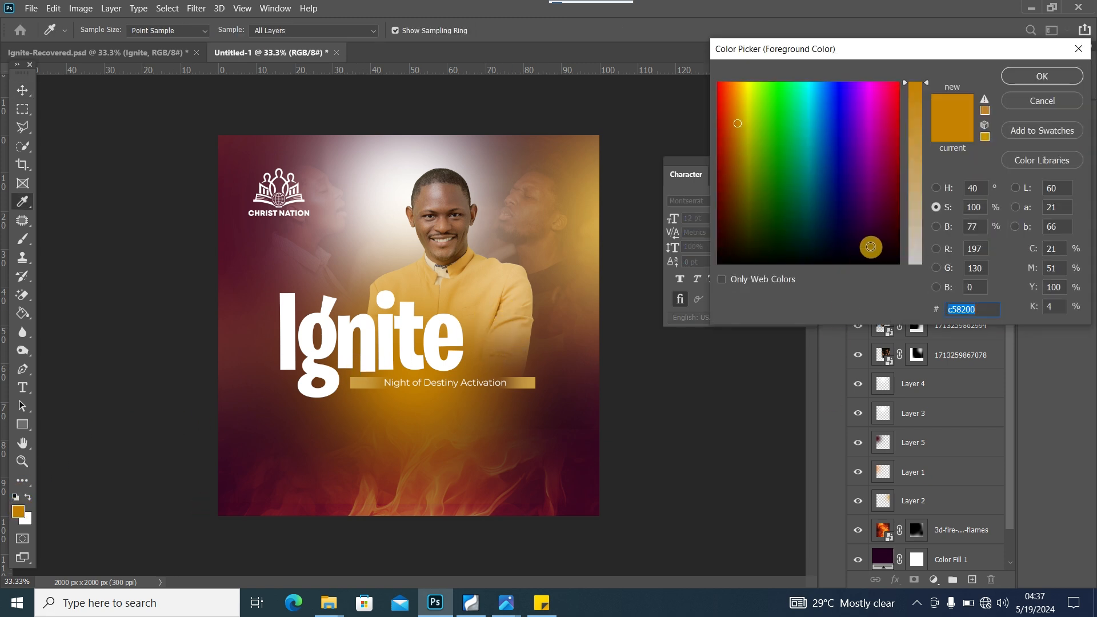
{"action": "left_click", "coordinate": [864, 237]}
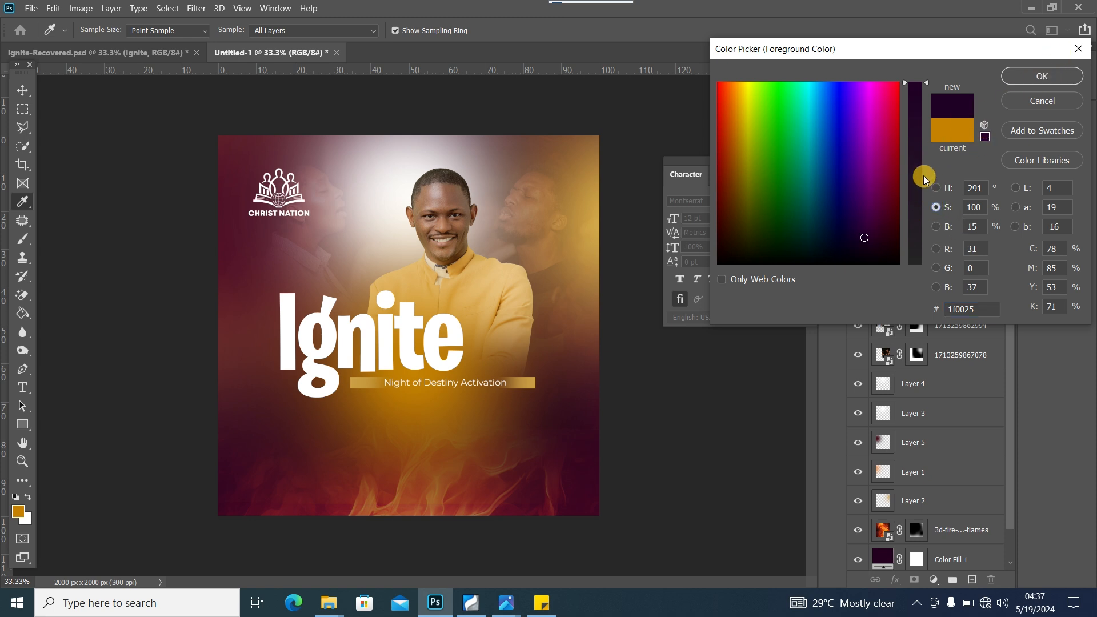
{"action": "left_click_drag", "start_coordinate": [924, 83], "coordinate": [924, 121]}
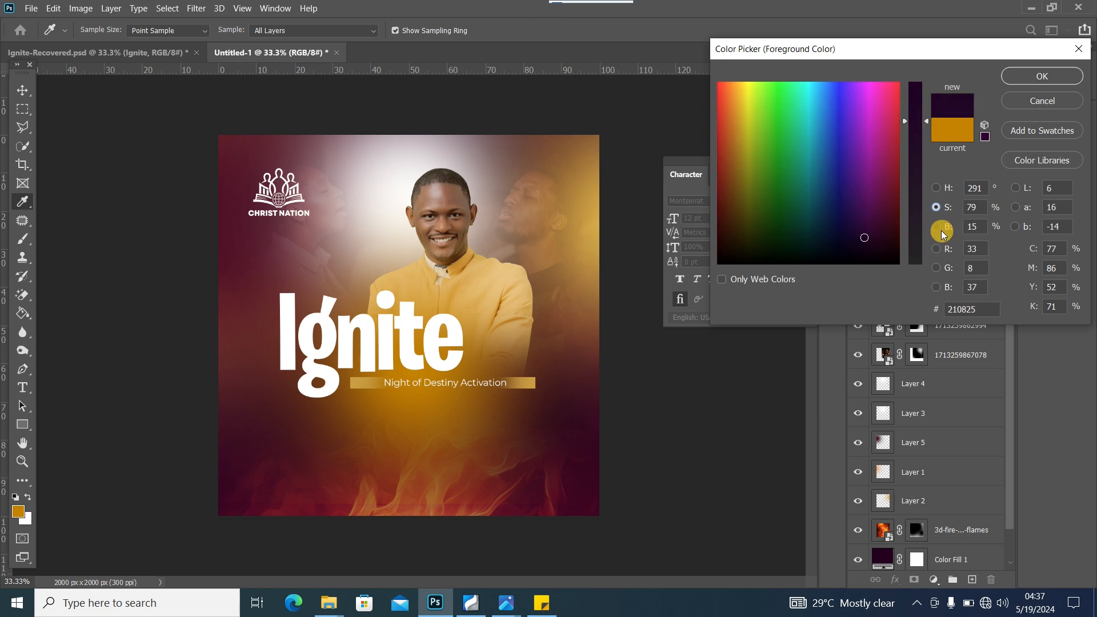
{"action": "left_click", "coordinate": [939, 230]}
{"action": "left_click_drag", "start_coordinate": [920, 226], "coordinate": [920, 225]}
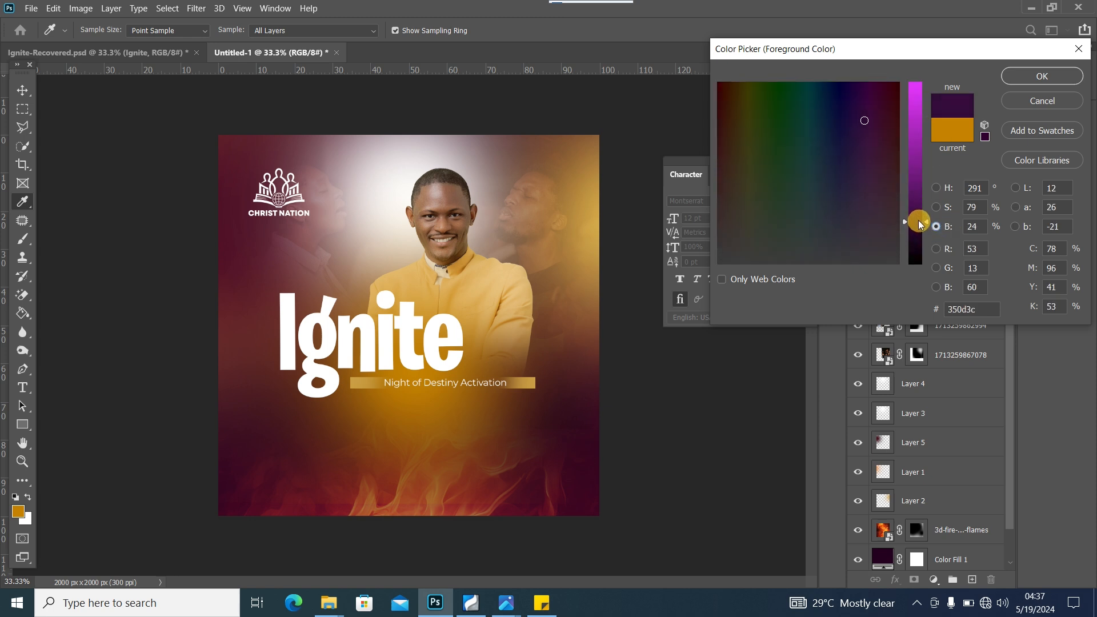
{"action": "left_click", "coordinate": [1042, 76]}
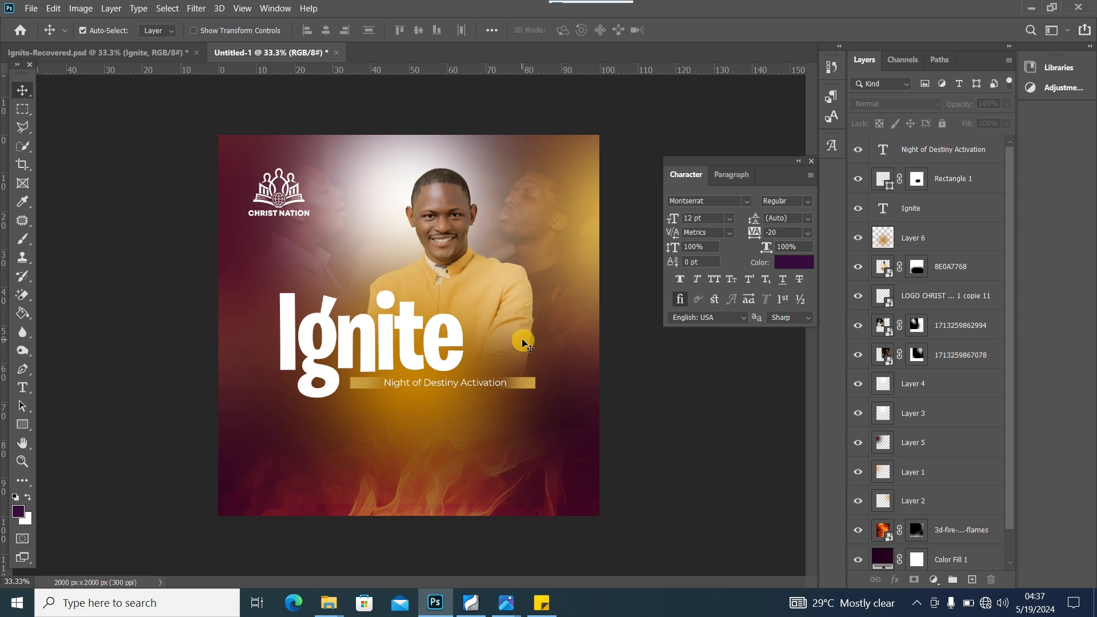
Step: Draw a filled circle about 360 px wide with the Ellipse tool and place it just right of the "Ignite" title
{"action": "left_click", "coordinate": [23, 424]}
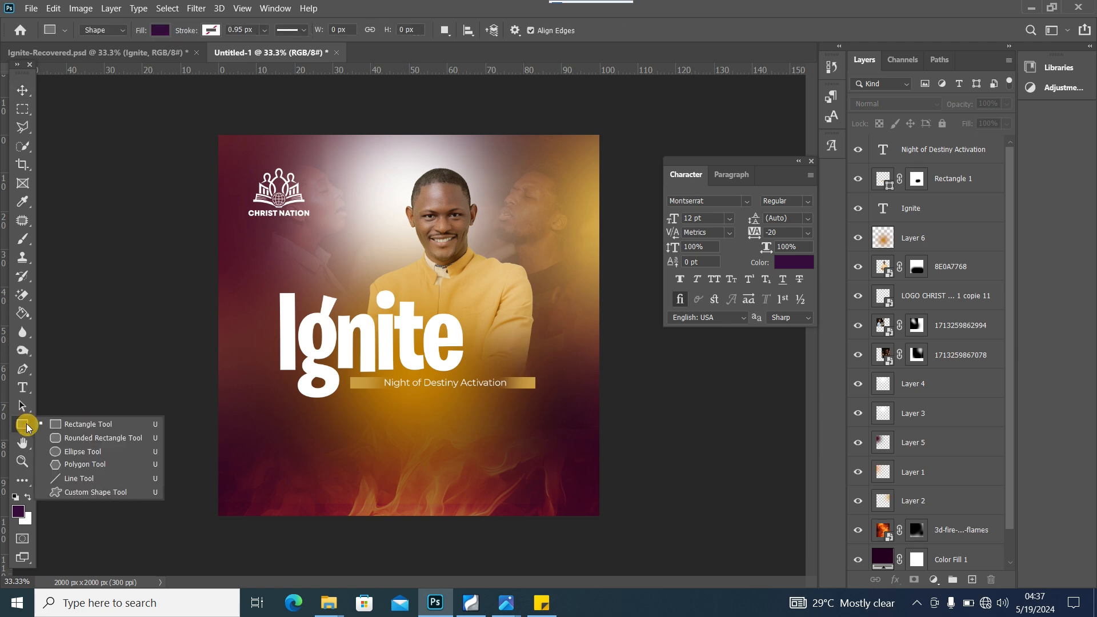
{"action": "left_click", "coordinate": [74, 452]}
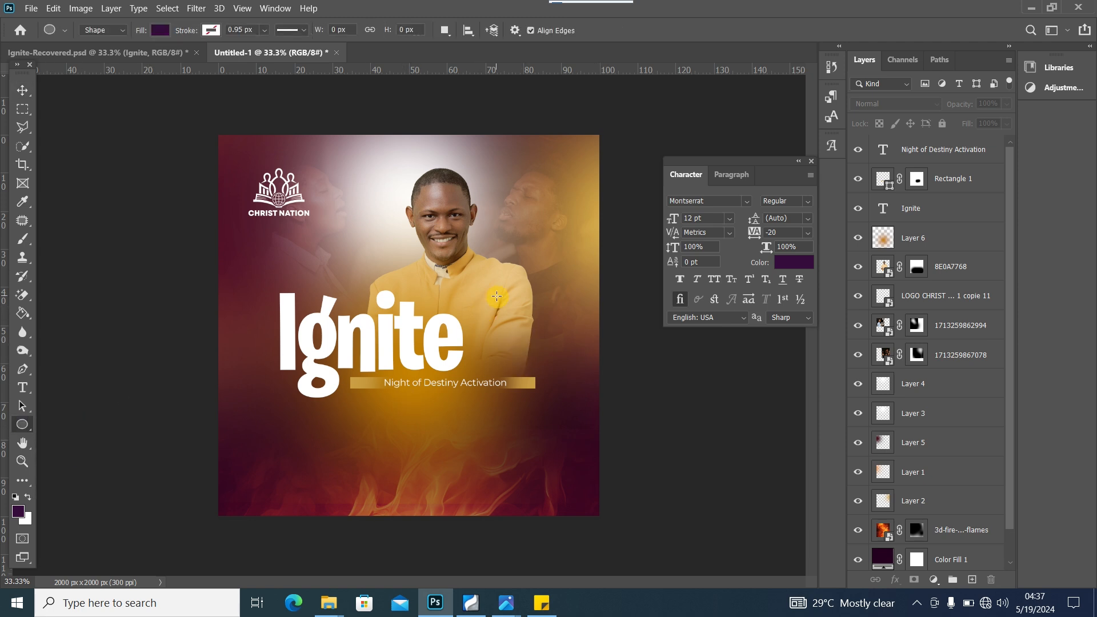
{"action": "left_click_drag", "start_coordinate": [497, 295], "coordinate": [564, 432]}
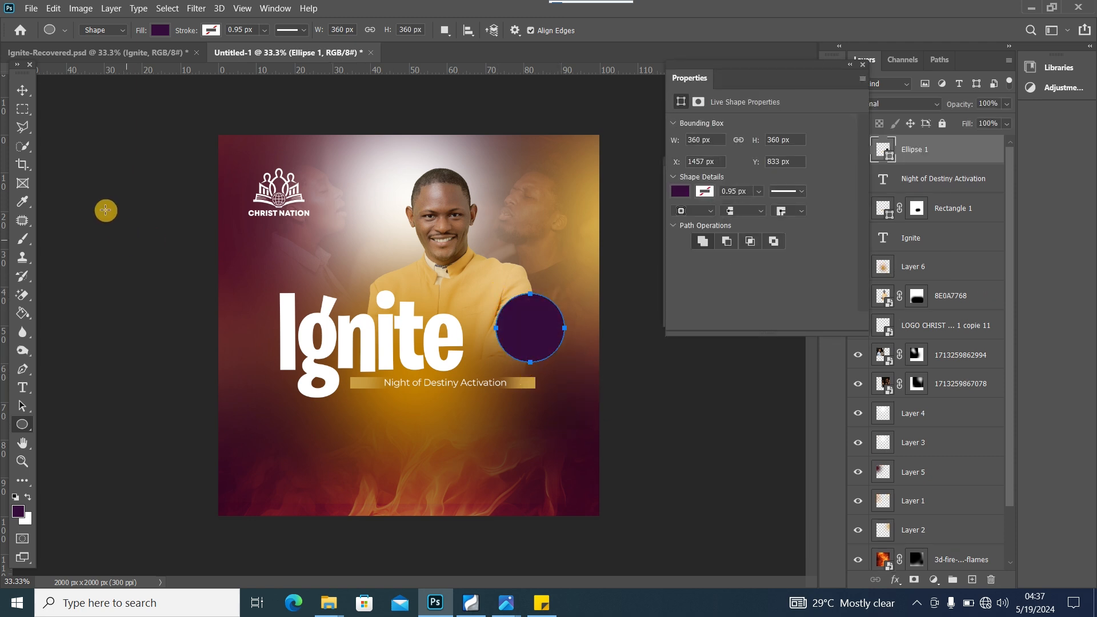
{"action": "left_click", "coordinate": [24, 90]}
{"action": "mouse_move", "coordinate": [532, 334]}
{"action": "left_mouse_down"}
{"action": "mouse_move", "coordinate": [508, 334]}
{"action": "mouse_move", "coordinate": [521, 334]}
{"action": "left_mouse_up"}
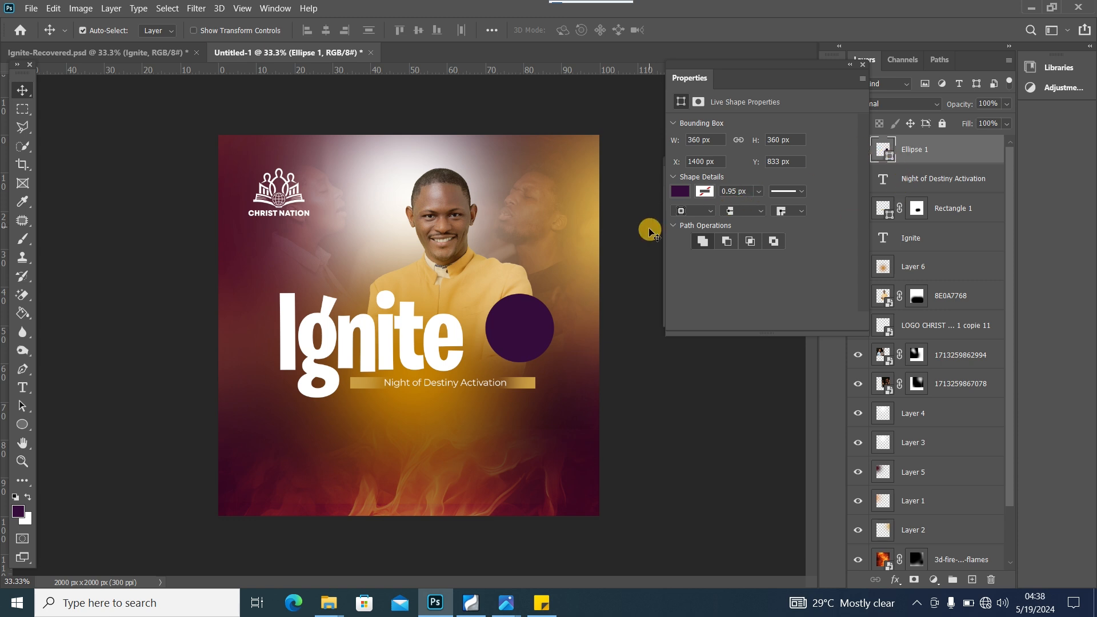
Step: Change the circle's fill to a muted grayish purple, hex 37243c
{"action": "left_click", "coordinate": [688, 191]}
{"action": "left_click", "coordinate": [859, 220]}
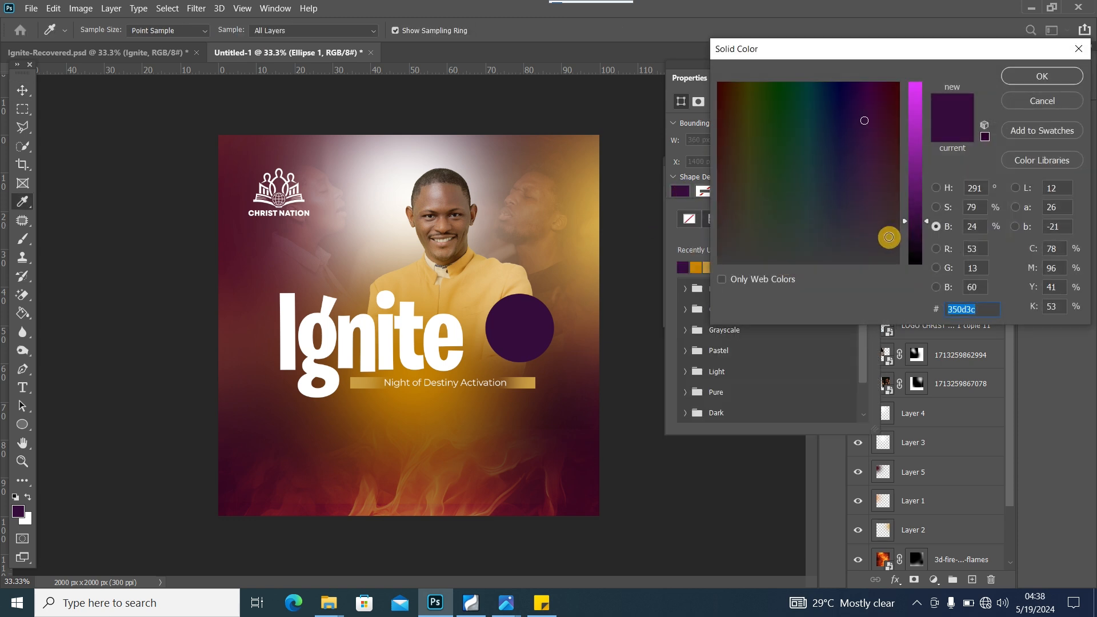
{"action": "left_click", "coordinate": [868, 152]}
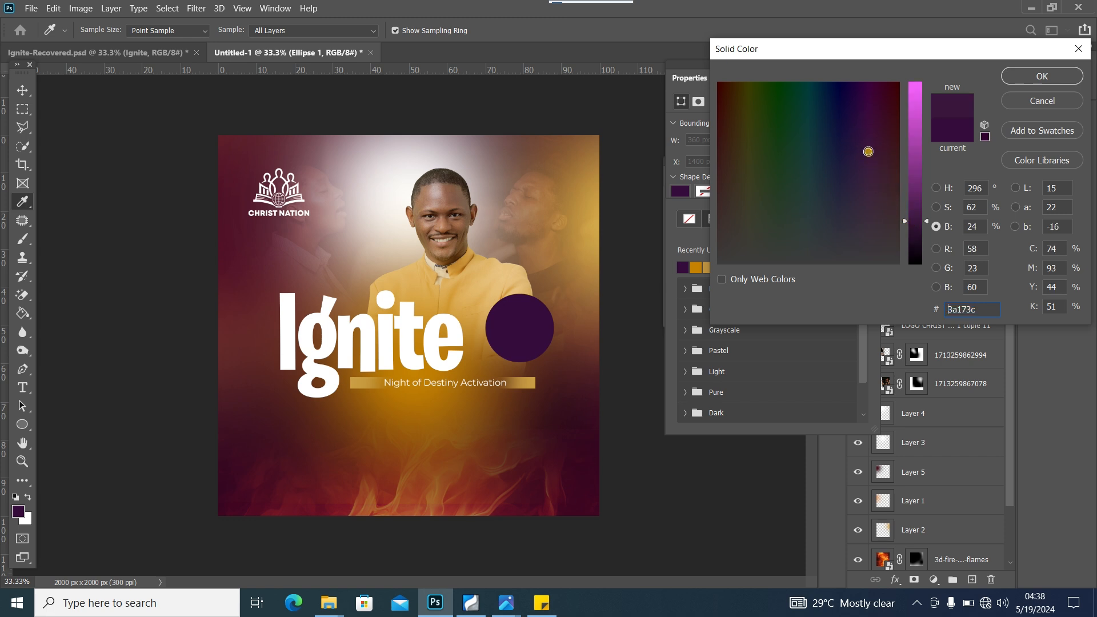
{"action": "left_click_drag", "start_coordinate": [866, 152], "coordinate": [863, 193]}
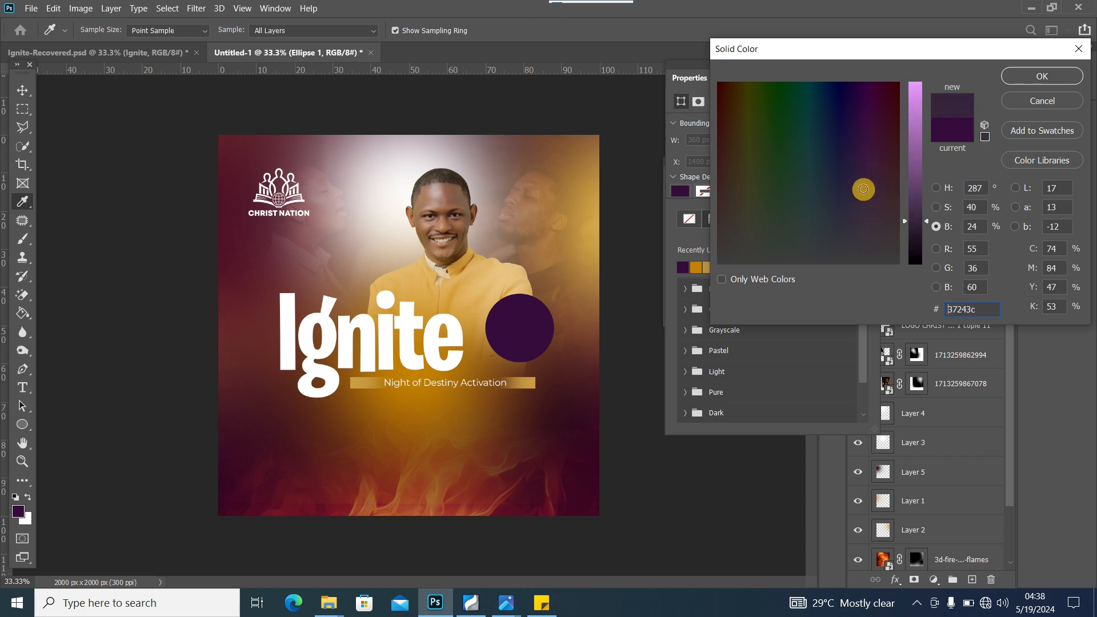
{"action": "left_click", "coordinate": [1042, 76]}
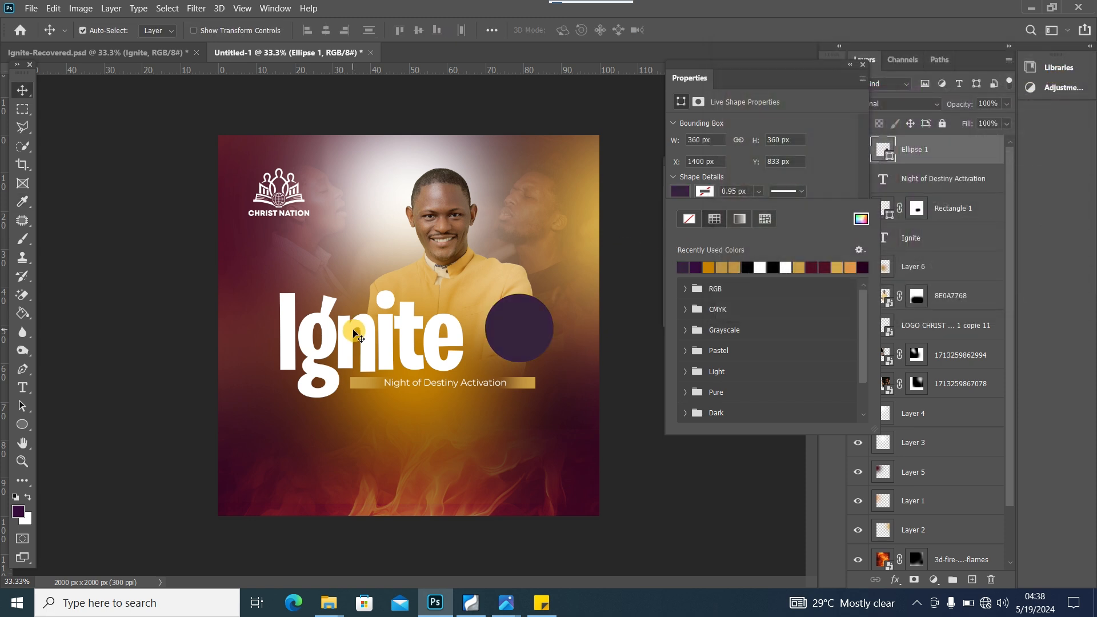
{"action": "left_click", "coordinate": [507, 336]}
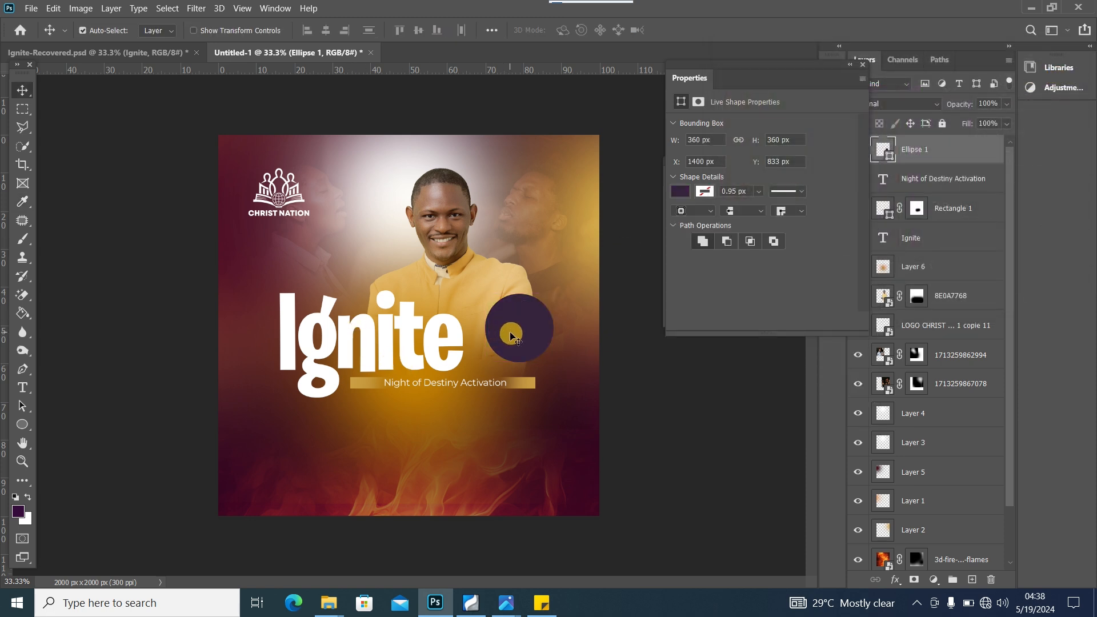
Step: Duplicate the purple circle and enlarge the copy to about 420 px wide
{"action": "key", "text": "ctrl+j"}
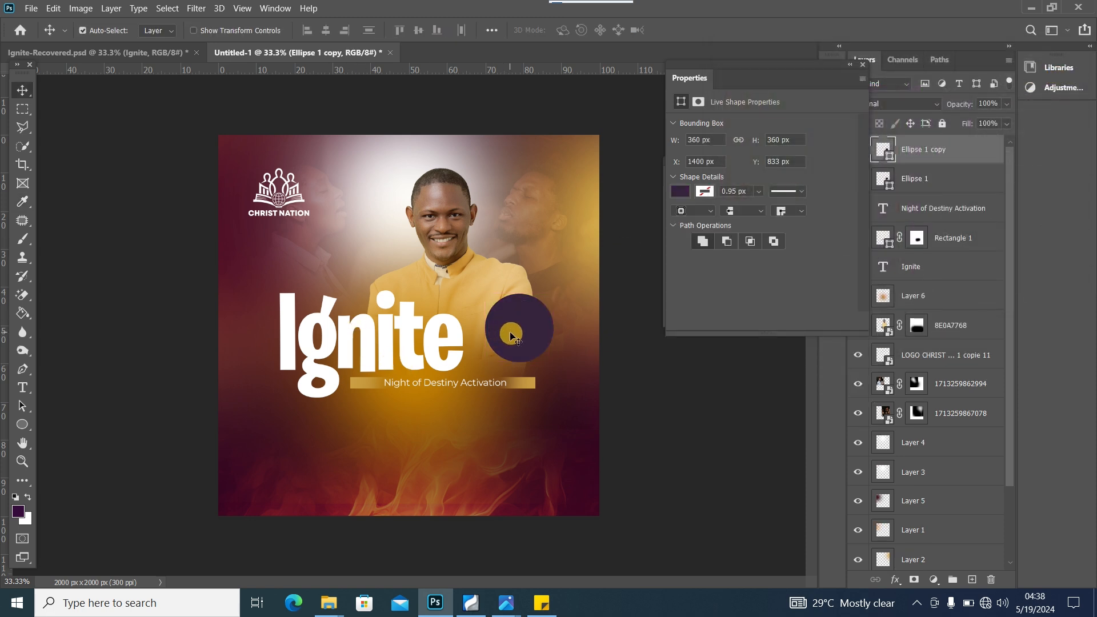
{"action": "key", "text": "ctrl+t"}
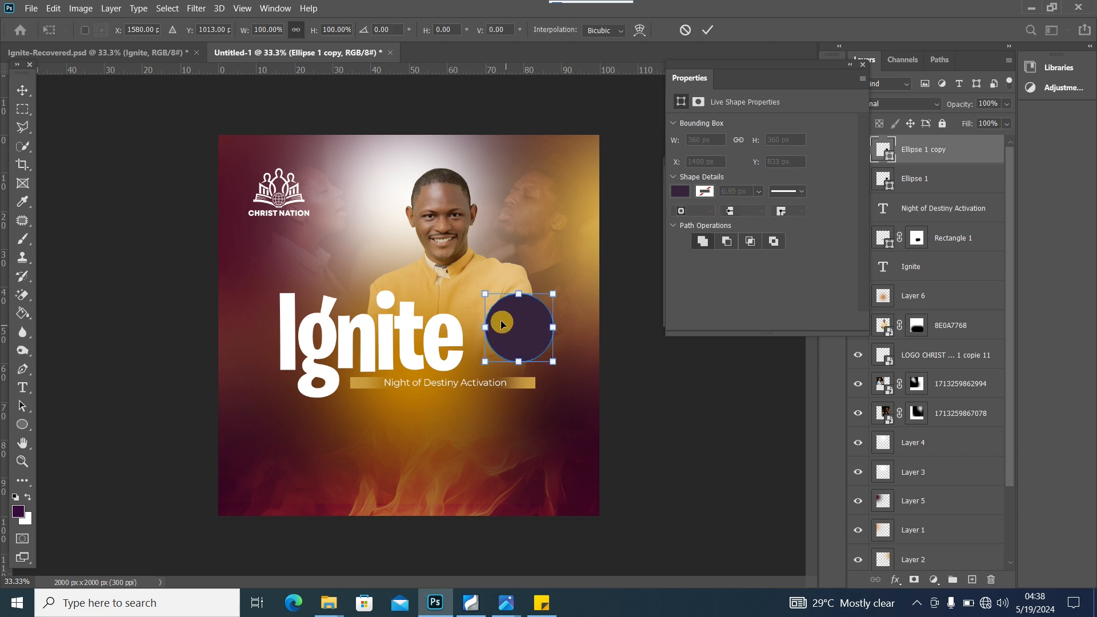
{"action": "mouse_move", "coordinate": [553, 295]}
{"action": "left_mouse_down"}
{"action": "mouse_move", "coordinate": [563, 285]}
{"action": "mouse_move", "coordinate": [542, 312]}
{"action": "mouse_move", "coordinate": [564, 284]}
{"action": "left_mouse_up"}
{"action": "left_click", "coordinate": [12, 91]}
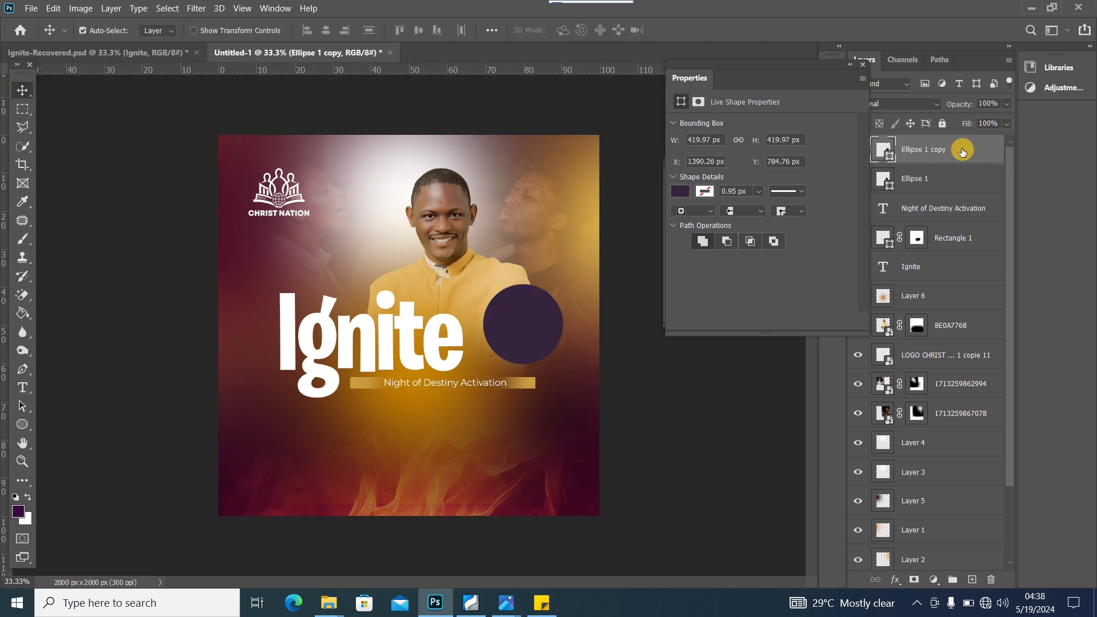
Step: Remove the larger circle's fill and give it a thin white stroke
{"action": "left_click", "coordinate": [680, 191]}
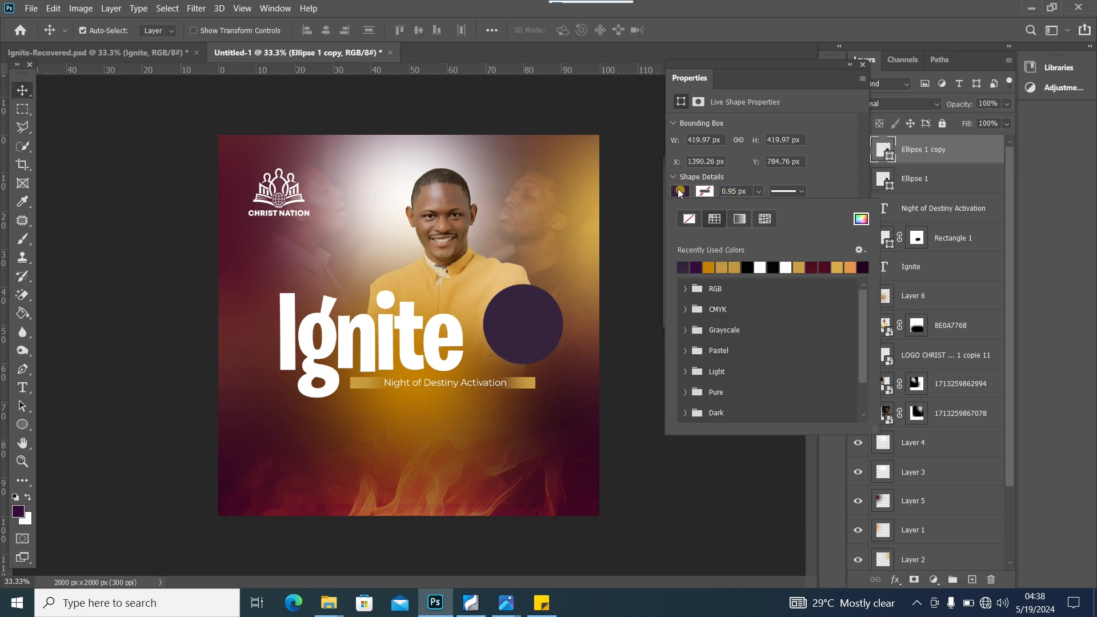
{"action": "left_click", "coordinate": [687, 220]}
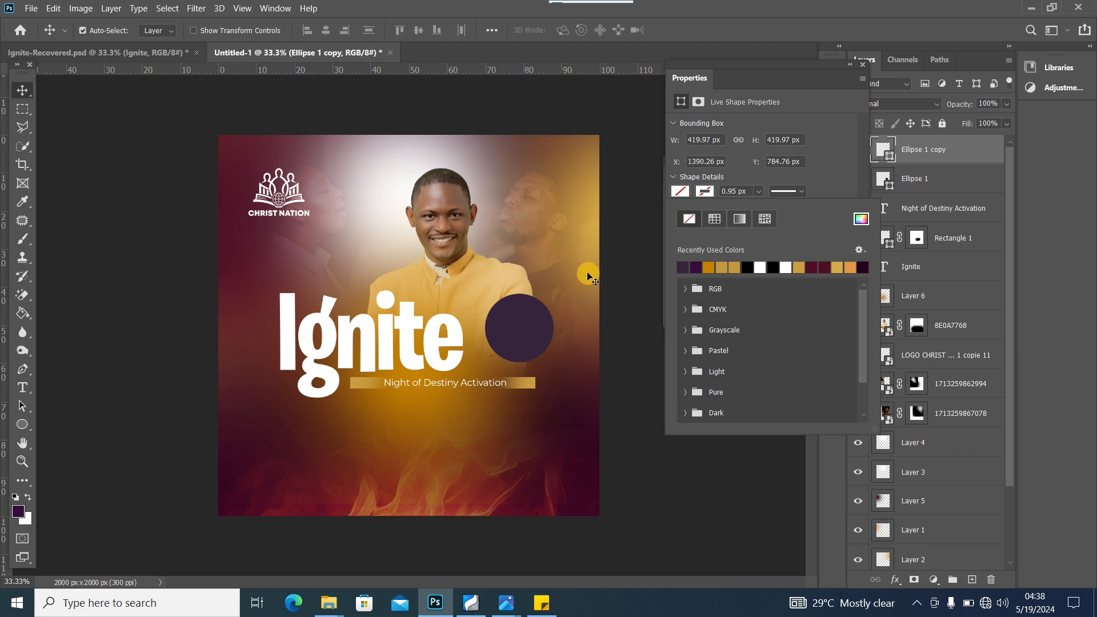
{"action": "left_click", "coordinate": [707, 194]}
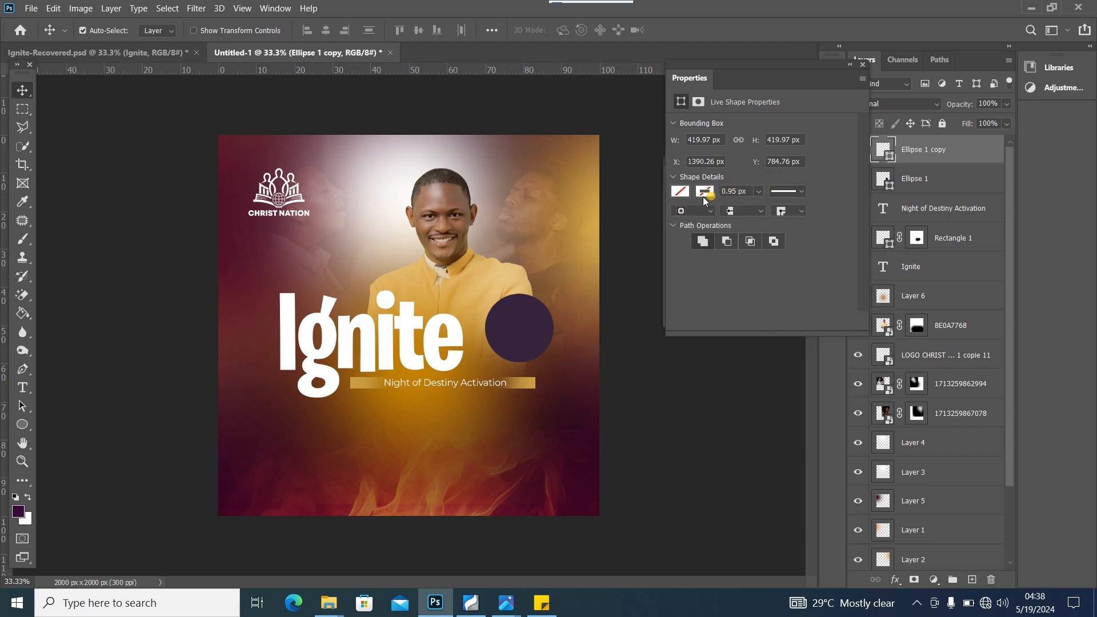
{"action": "left_click", "coordinate": [704, 193]}
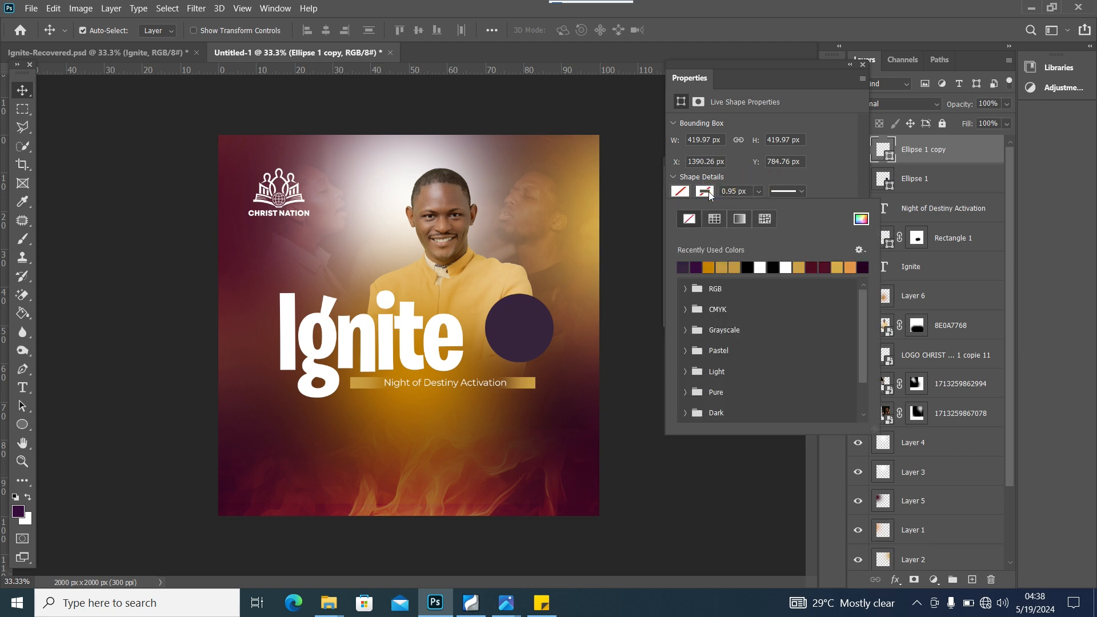
{"action": "left_click", "coordinate": [760, 265]}
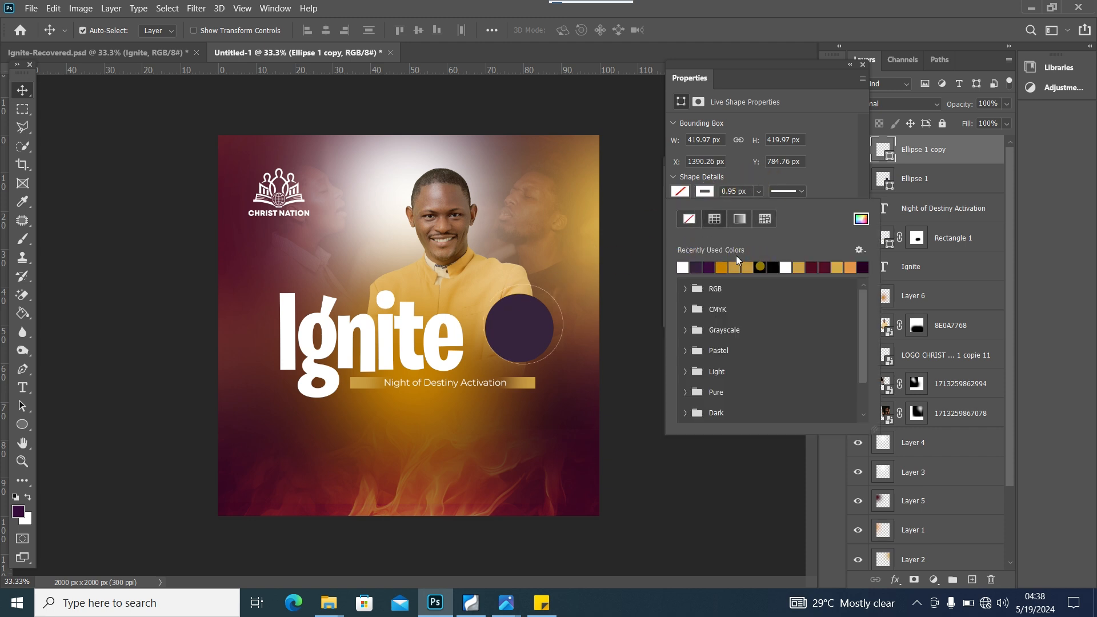
{"action": "left_click", "coordinate": [757, 194]}
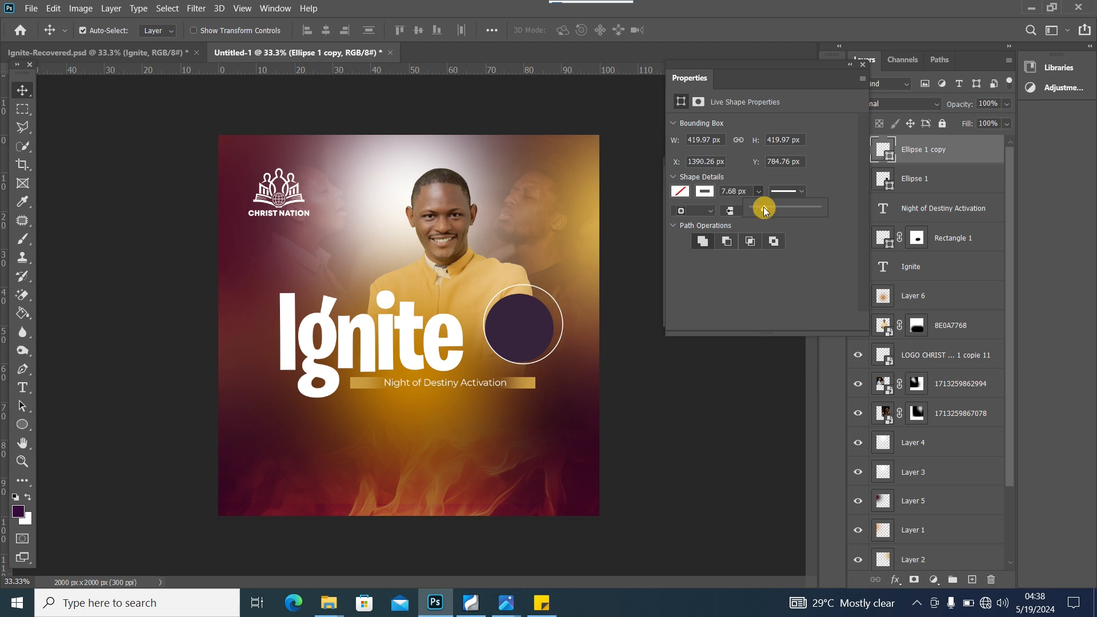
{"action": "left_click", "coordinate": [857, 66]}
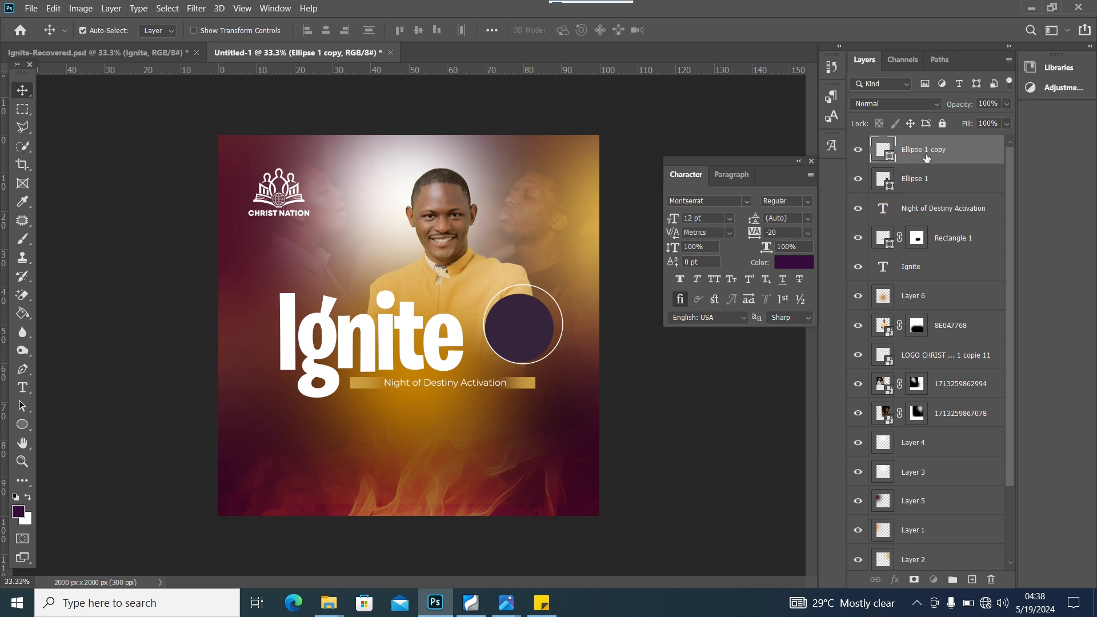
Step: Thicken the white ring's stroke to about 10.41 px
{"action": "left_click", "coordinate": [23, 424]}
{"action": "left_click", "coordinate": [265, 31]}
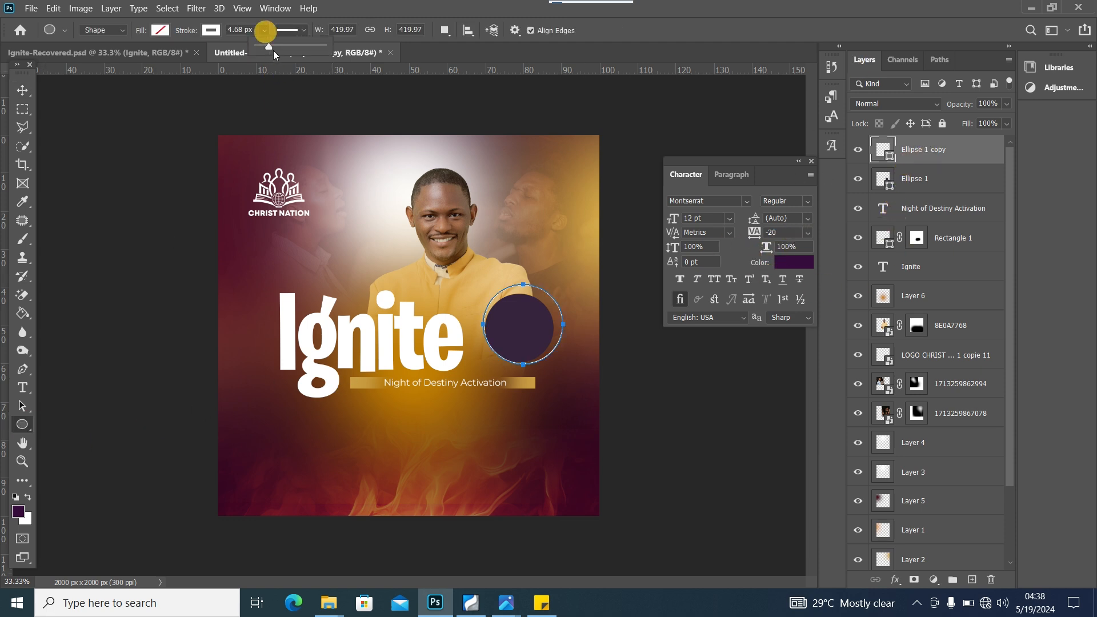
{"action": "left_click_drag", "start_coordinate": [273, 50], "coordinate": [270, 46]}
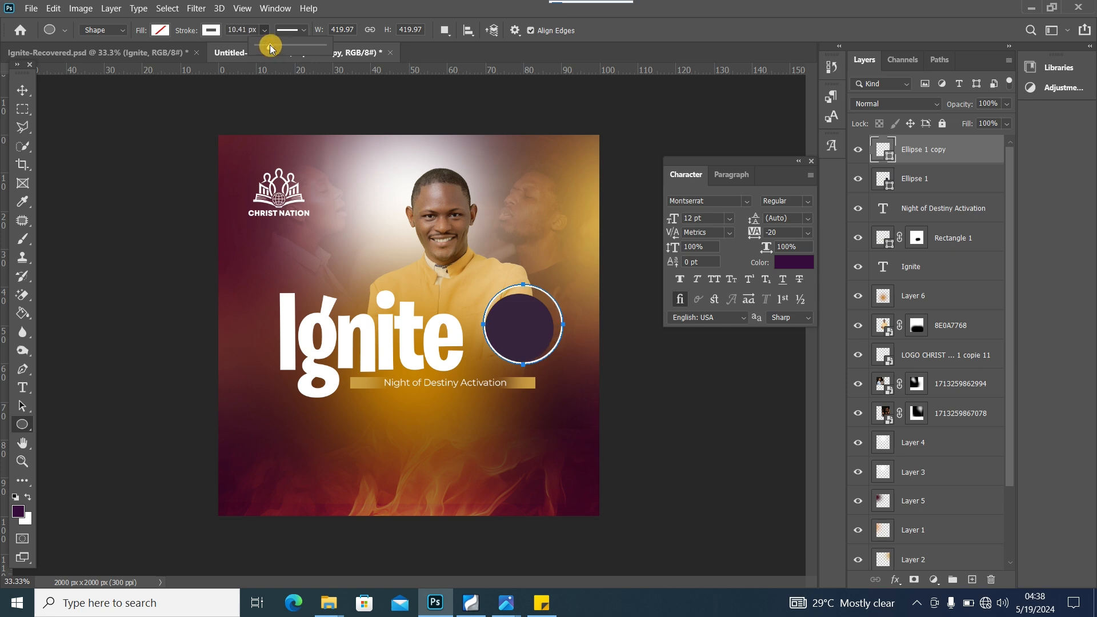
{"action": "left_click", "coordinate": [22, 90]}
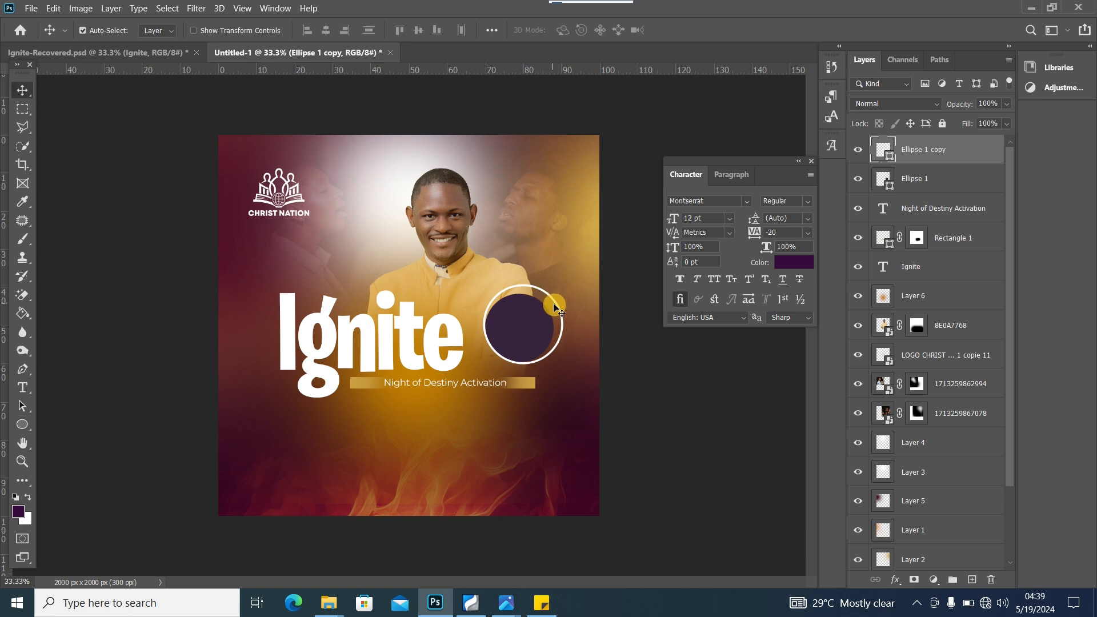
Step: Scale the white ring to about 104.64% and center it around the purple circle
{"action": "mouse_move", "coordinate": [557, 309]}
{"action": "left_mouse_down"}
{"action": "mouse_move", "coordinate": [562, 285]}
{"action": "mouse_move", "coordinate": [558, 315]}
{"action": "mouse_move", "coordinate": [562, 299]}
{"action": "left_mouse_up"}
{"action": "key", "text": "ctrl+t"}
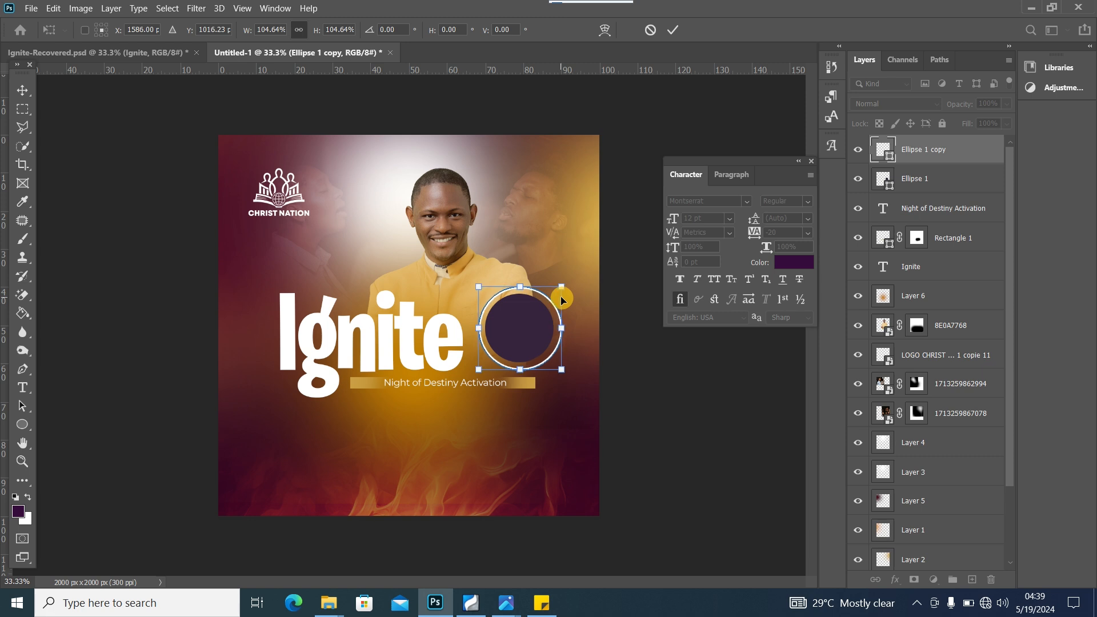
{"action": "key", "text": "Left"}
{"action": "key", "text": "Left"}
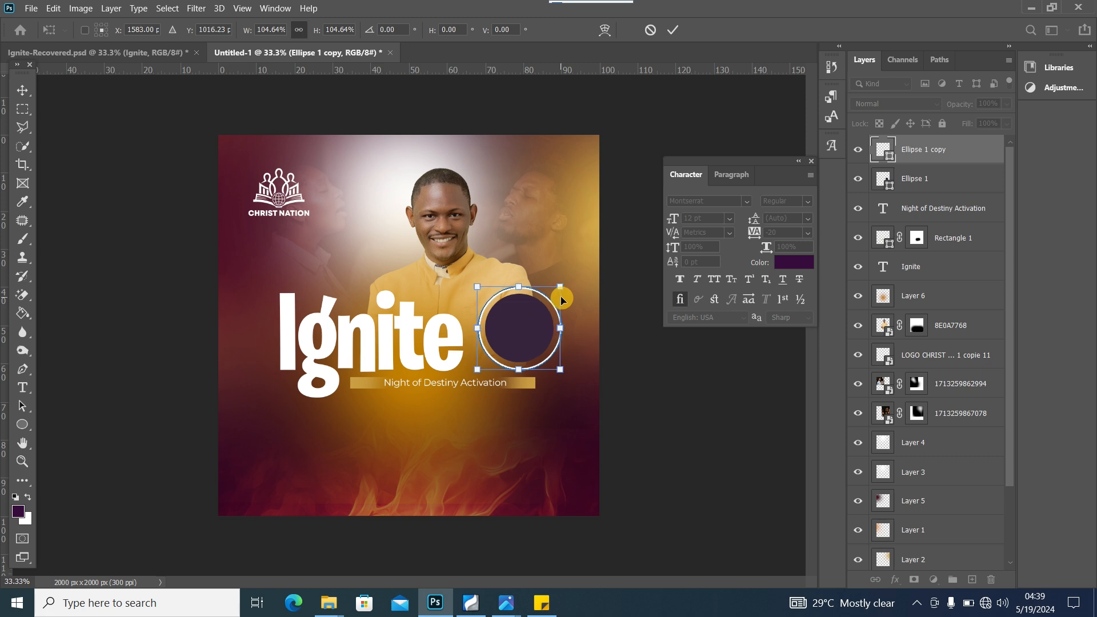
{"action": "left_click", "coordinate": [23, 89]}
{"action": "left_click", "coordinate": [650, 376]}
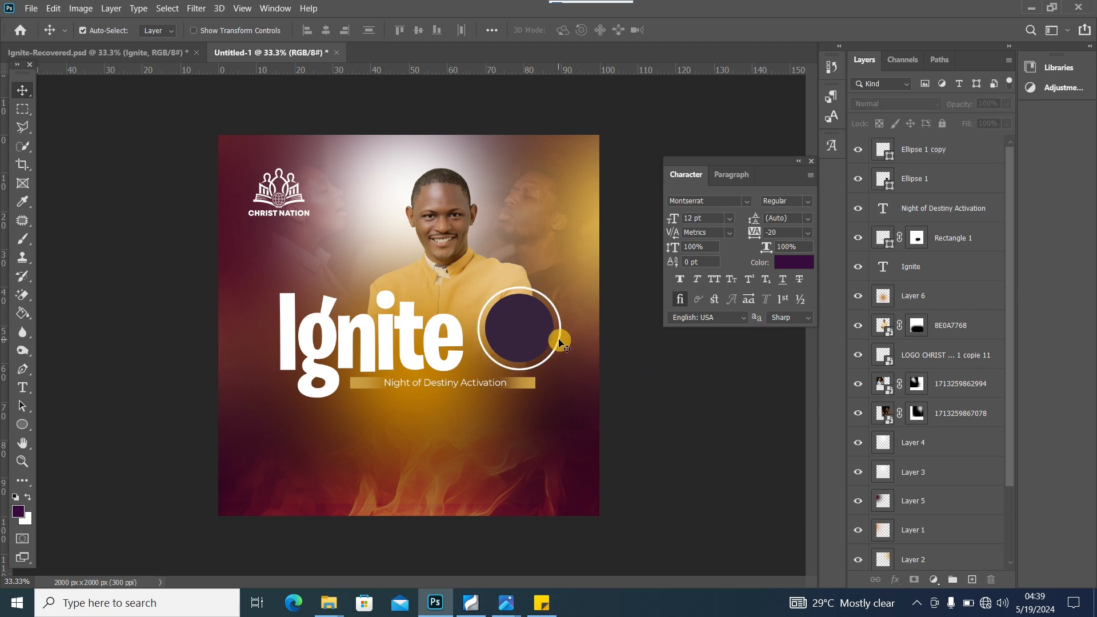
Step: Fine-tune the white ring's stroke width to about 10.14 px
{"action": "left_click", "coordinate": [559, 343]}
{"action": "left_click", "coordinate": [23, 423]}
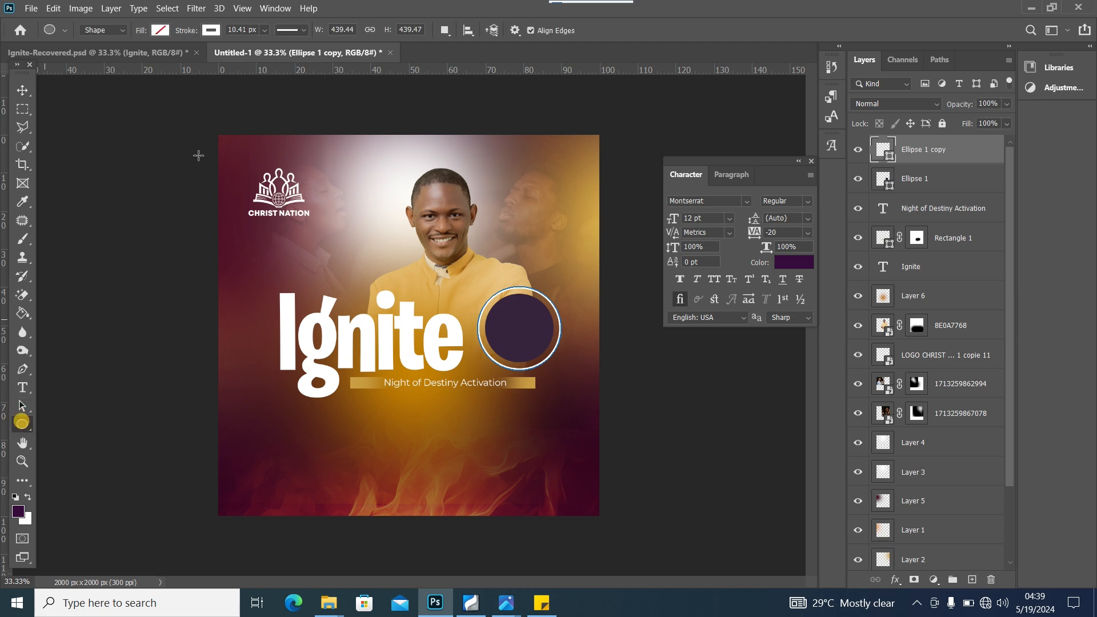
{"action": "left_click_drag", "start_coordinate": [266, 46], "coordinate": [270, 47]}
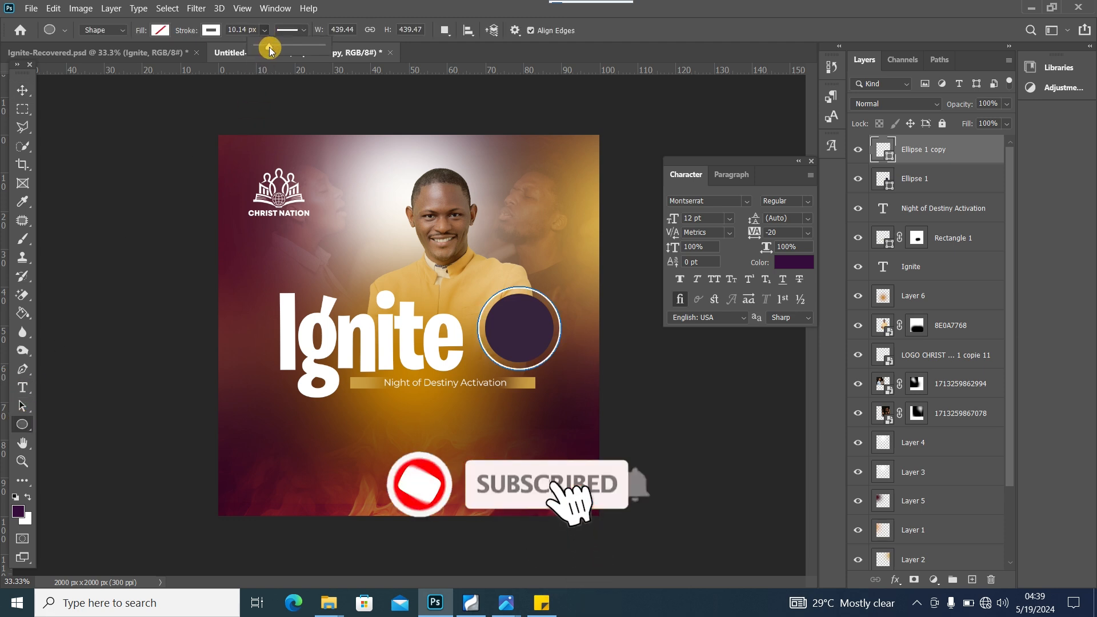
Step: Reduce the white ring's stroke width to 9.14 px and add a layer mask to the Ellipse 1 copy layer
{"action": "key", "text": "Down"}
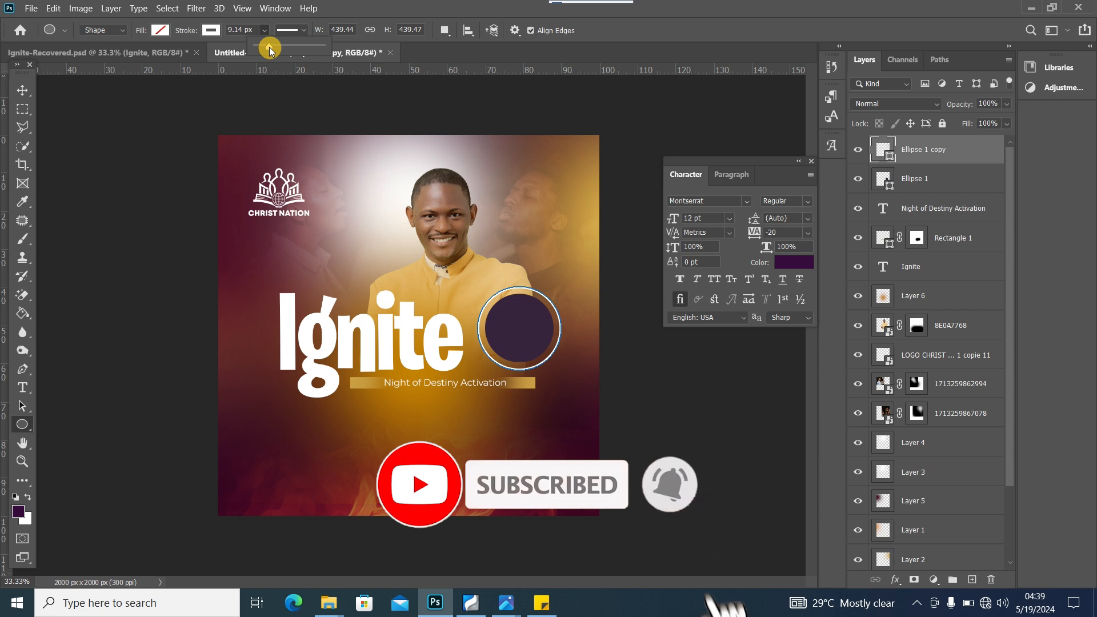
{"action": "left_click", "coordinate": [22, 89]}
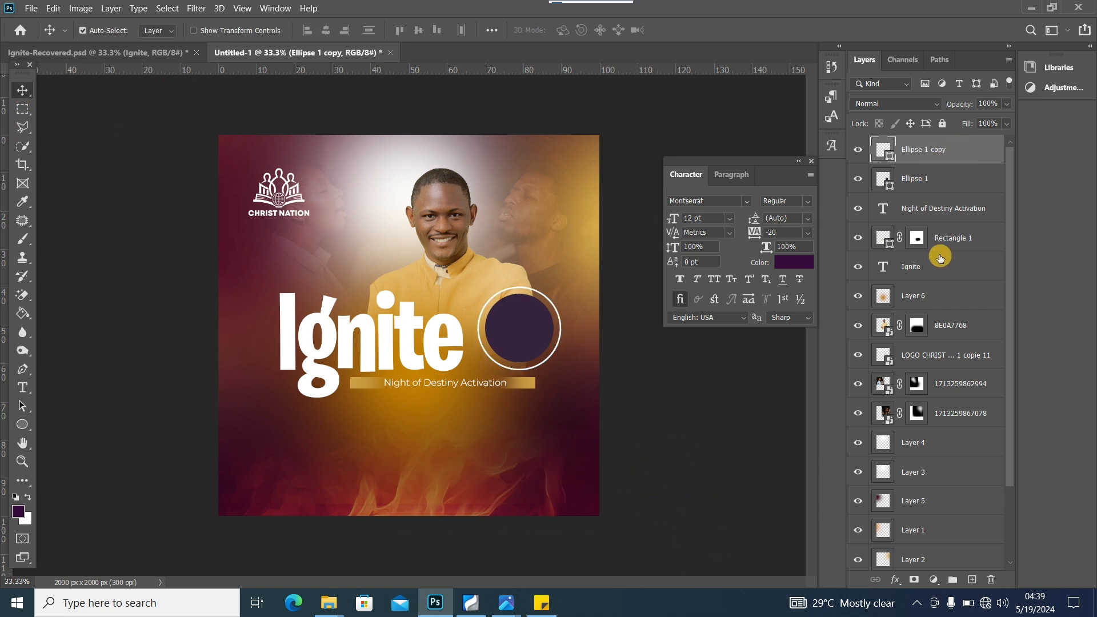
{"action": "left_click", "coordinate": [914, 578]}
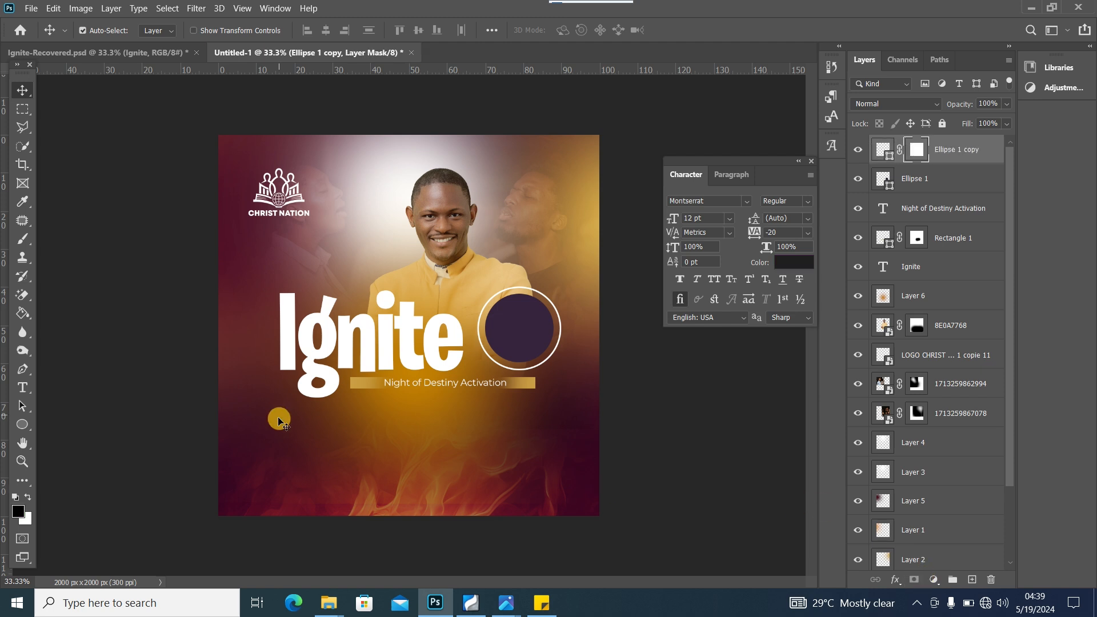
Step: Mask small gaps into the white ring around the purple circle with a 175 px black brush
{"action": "left_click", "coordinate": [21, 238]}
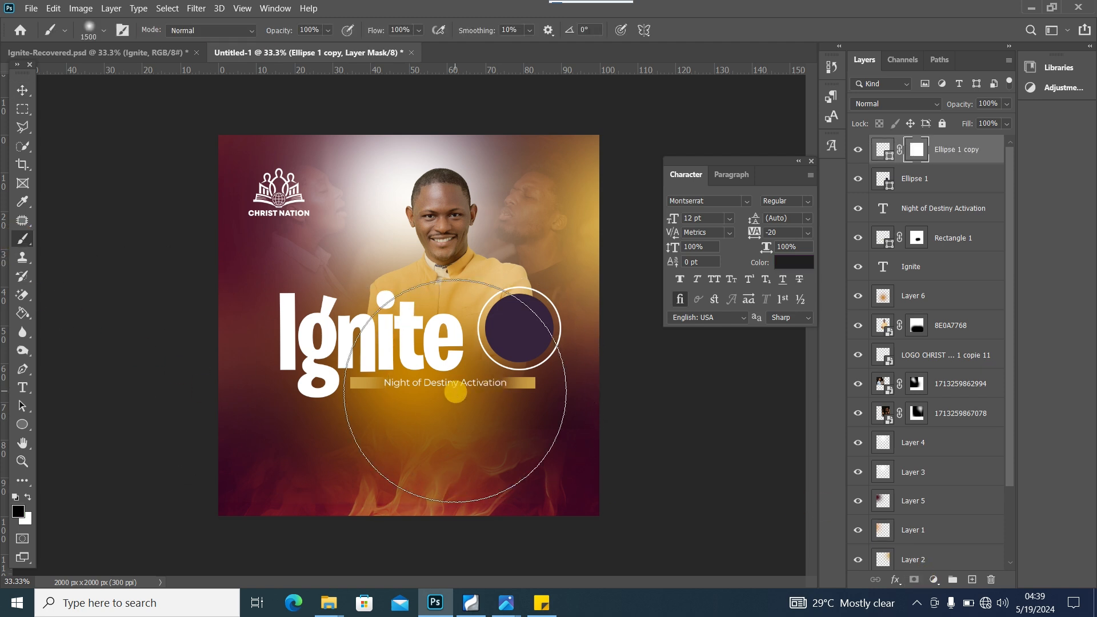
{"action": "key", "text": "bracketleft"}
{"action": "key", "text": "bracketleft"}
{"action": "key", "text": "bracketleft"}
{"action": "key", "text": "bracketleft"}
{"action": "key", "text": "bracketleft"}
{"action": "key", "text": "bracketleft"}
{"action": "key", "text": "bracketleft"}
{"action": "key", "text": "bracketleft"}
{"action": "key", "text": "bracketleft"}
{"action": "key", "text": "bracketleft"}
{"action": "key", "text": "bracketleft"}
{"action": "key", "text": "bracketleft"}
{"action": "key", "text": "bracketleft"}
{"action": "key", "text": "bracketleft"}
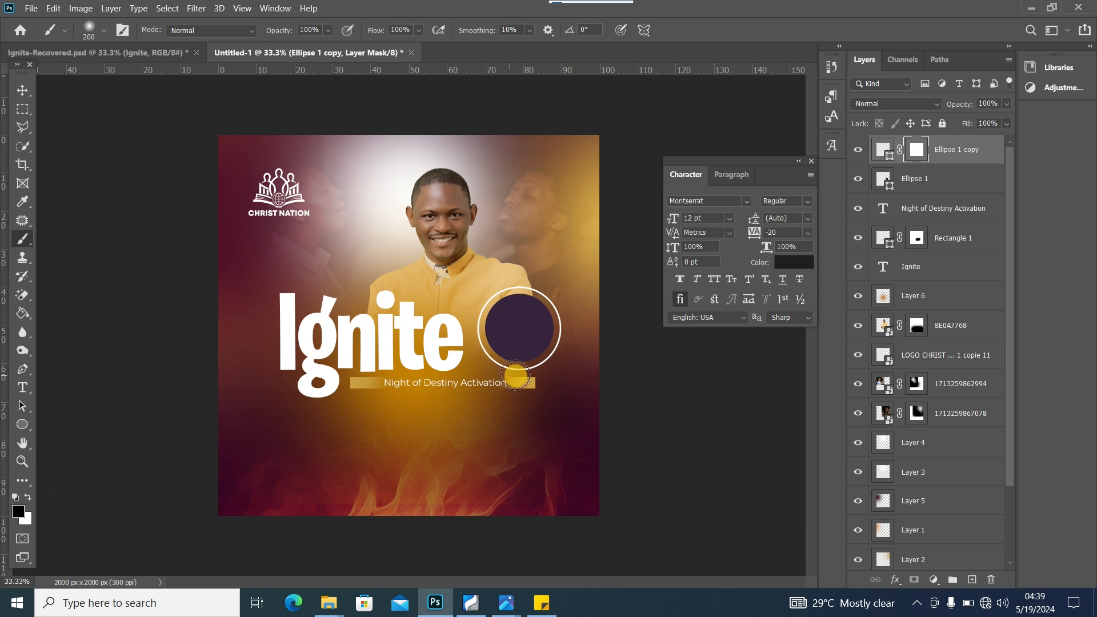
{"action": "key", "text": "bracketleft"}
{"action": "left_click_drag", "start_coordinate": [498, 360], "coordinate": [498, 364]}
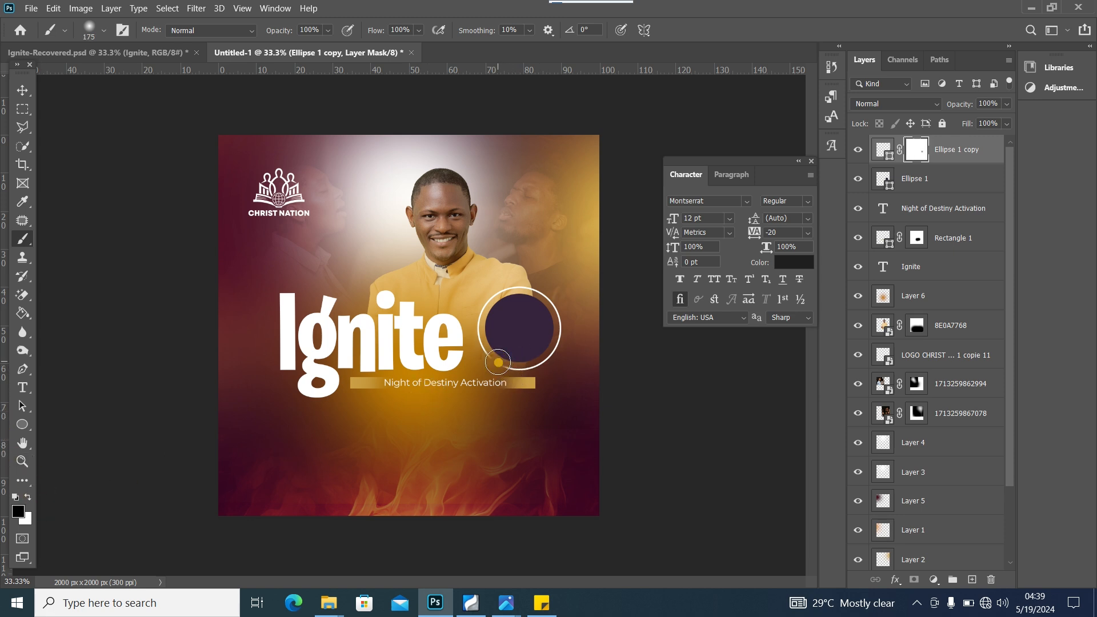
{"action": "key", "text": "ctrl+z"}
{"action": "left_click", "coordinate": [554, 349]}
{"action": "key", "text": "ctrl+z"}
{"action": "left_click", "coordinate": [549, 298]}
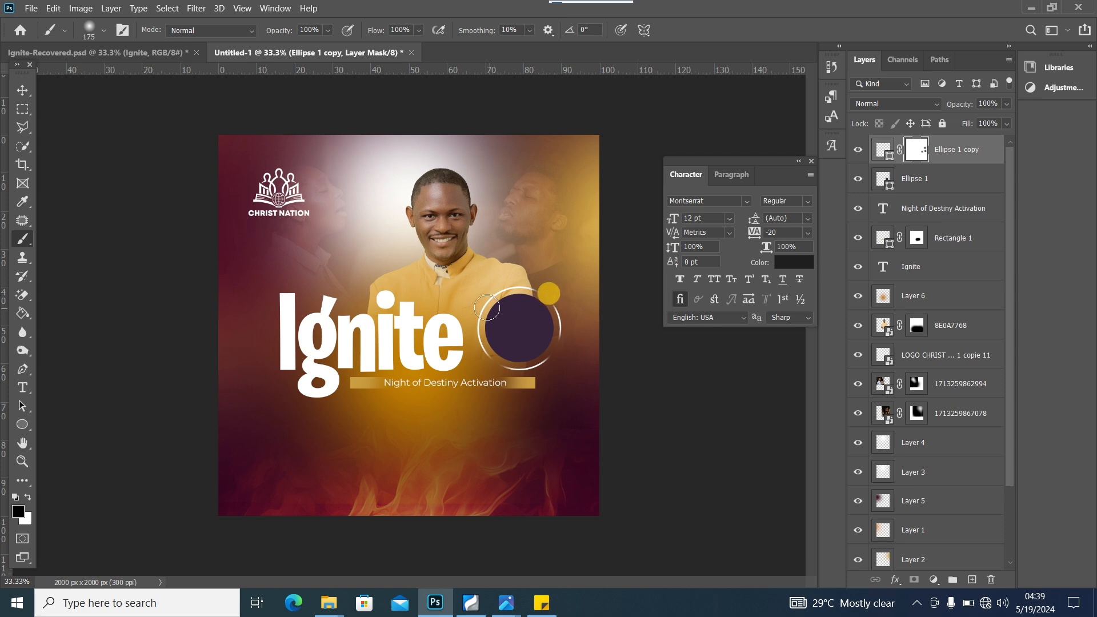
{"action": "key", "text": "ctrl+z"}
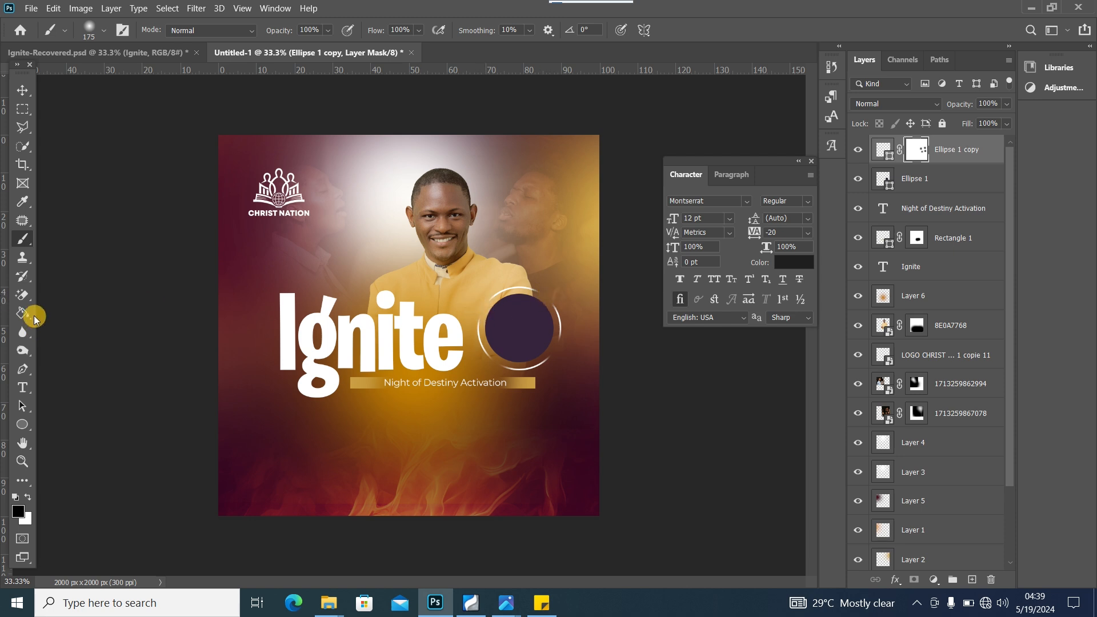
Step: Scale the purple circle inside the ring up to about 106.66% from opposite corners
{"action": "left_click", "coordinate": [23, 91]}
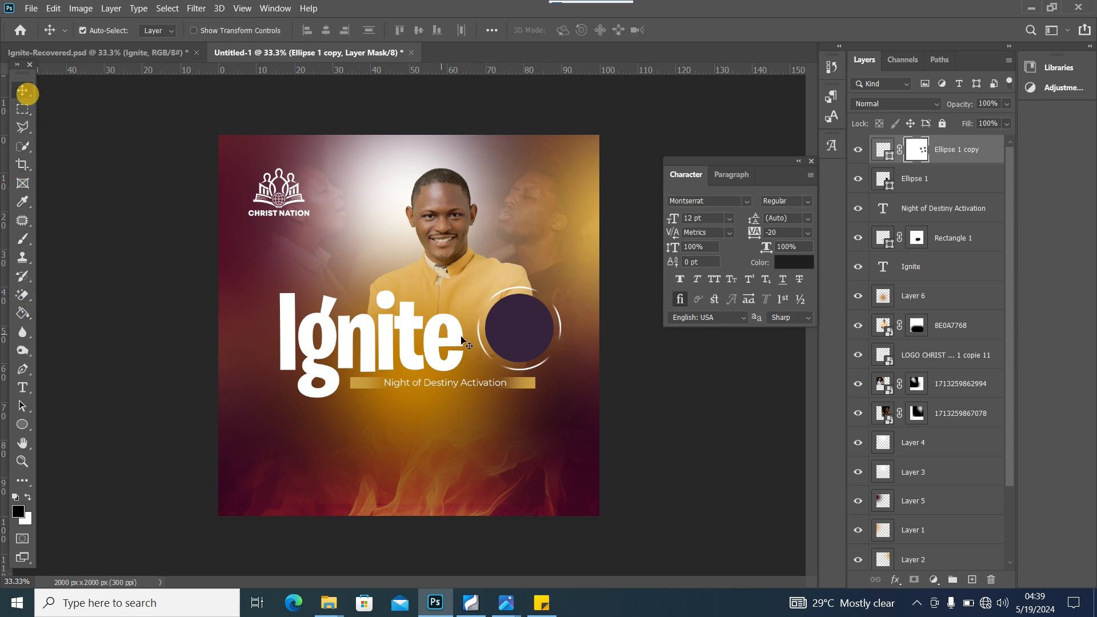
{"action": "left_click", "coordinate": [506, 336]}
{"action": "key", "text": "ctrl+t"}
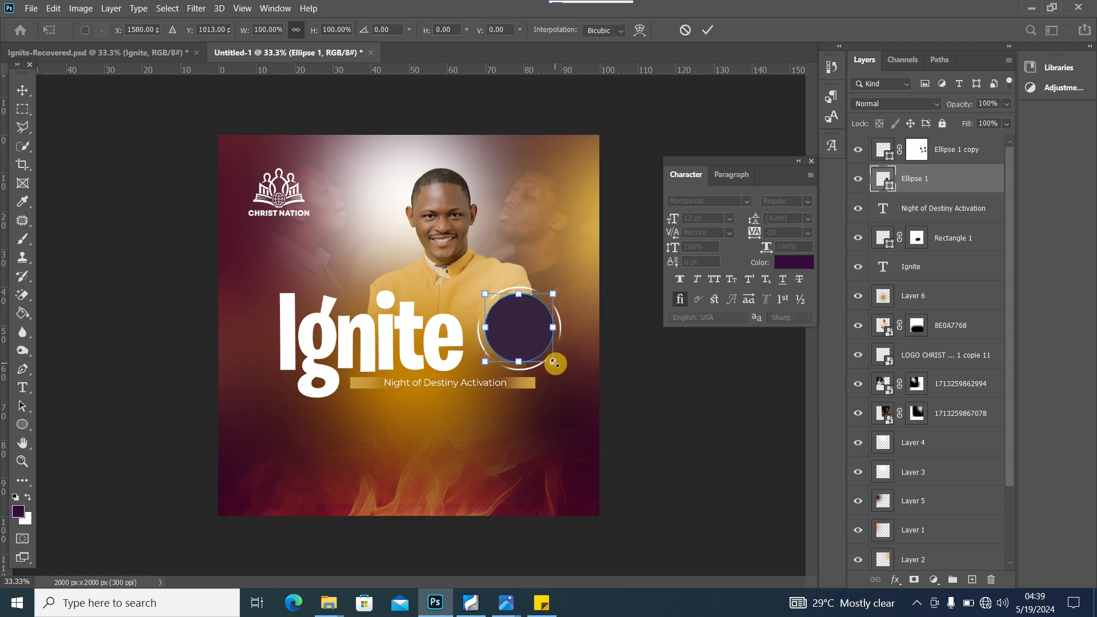
{"action": "left_click_drag", "start_coordinate": [554, 362], "coordinate": [556, 365]}
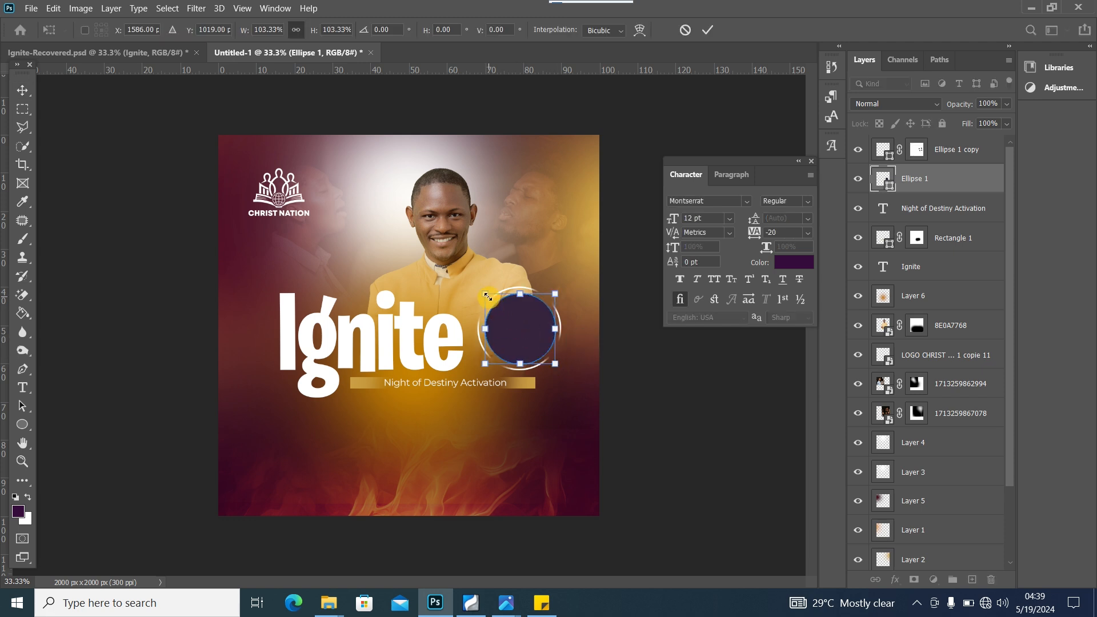
{"action": "left_click_drag", "start_coordinate": [487, 296], "coordinate": [484, 293]}
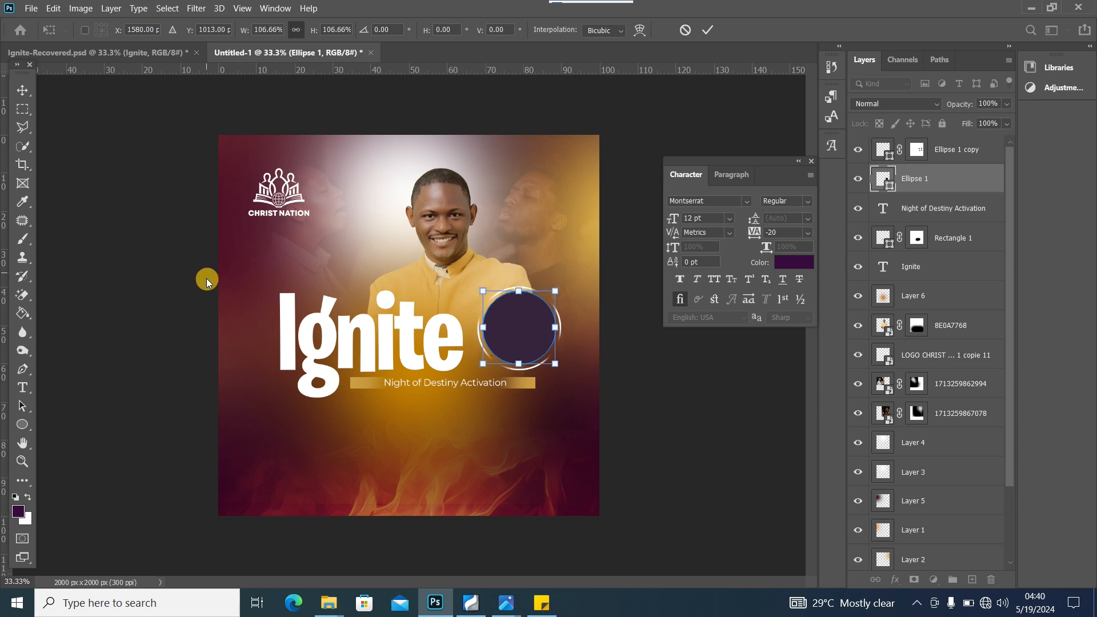
{"action": "left_click", "coordinate": [23, 90]}
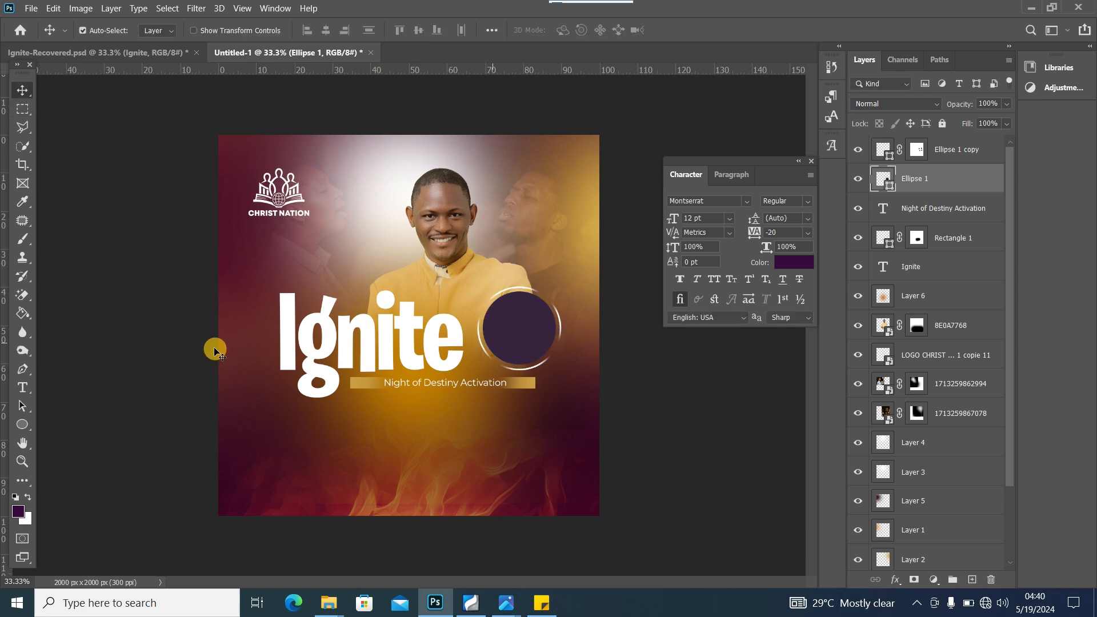
Step: Add a white 12 pt Montserrat Regular text with the speaker's title and name on two lines in the lower area
{"action": "left_click", "coordinate": [29, 498]}
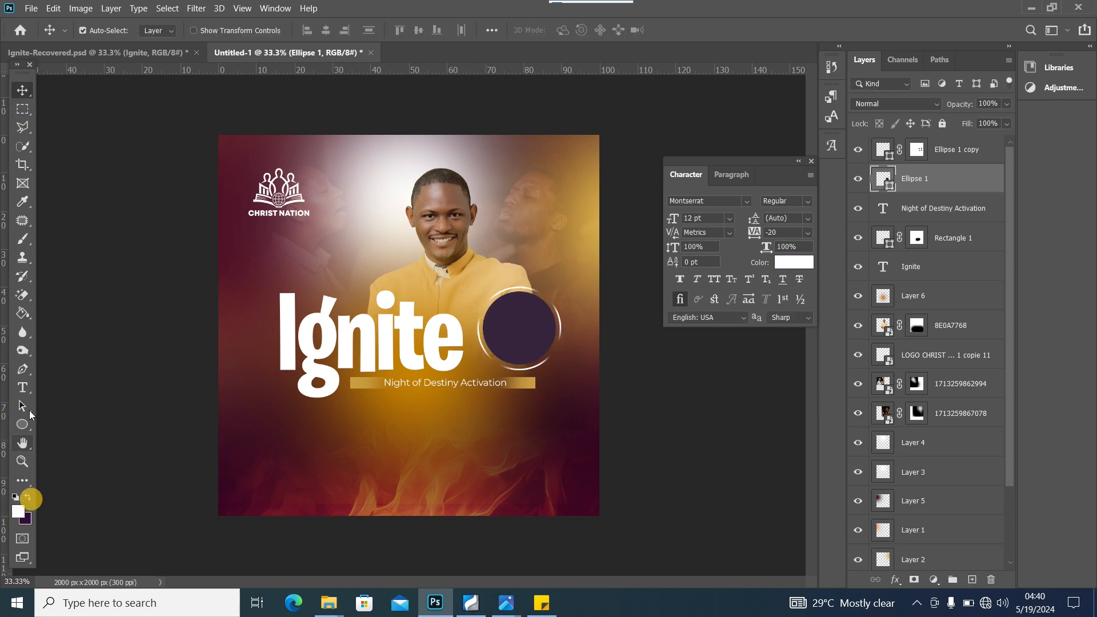
{"action": "left_click", "coordinate": [22, 387]}
{"action": "left_click", "coordinate": [293, 463]}
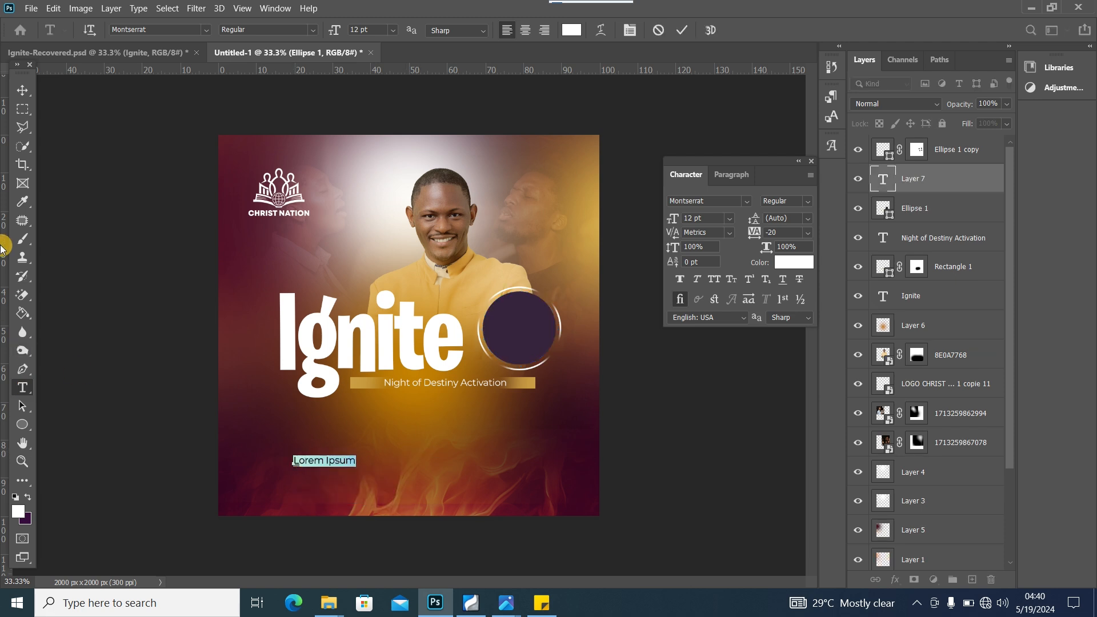
{"action": "type", "text": "Rev Yvan"}
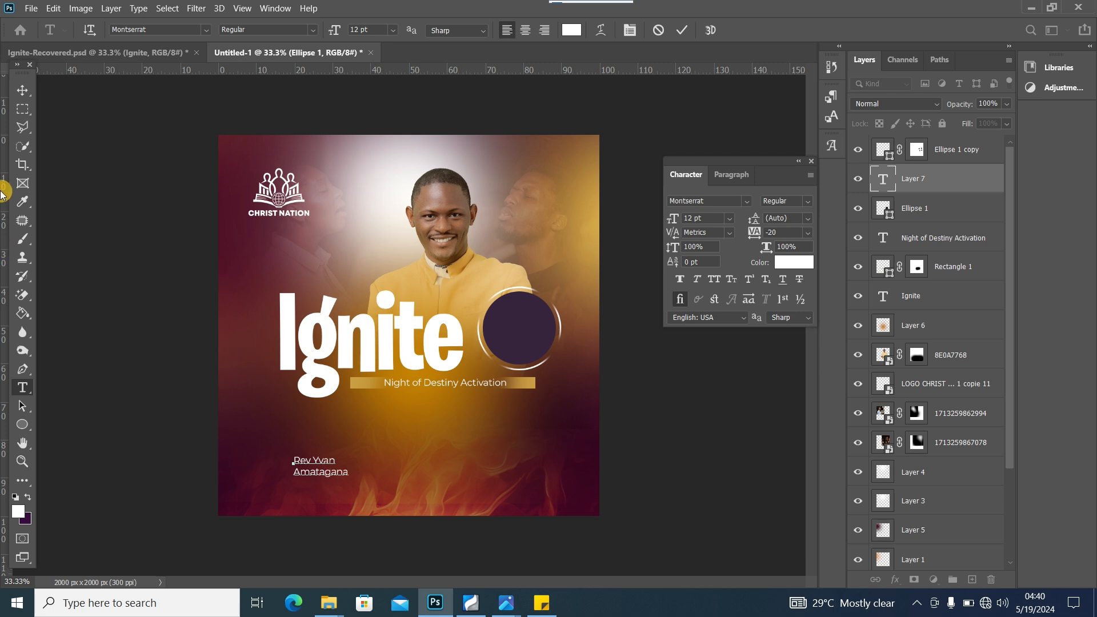
Step: Center-align the speaker's name text and place it in the middle of the purple circle
{"action": "key", "text": "ctrl+a"}
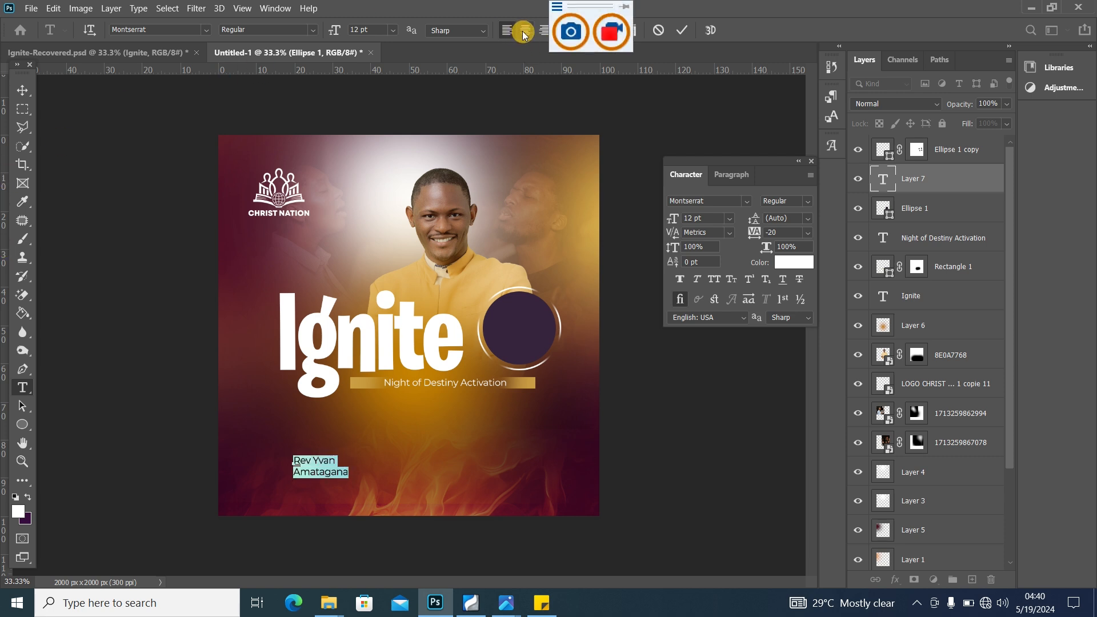
{"action": "left_click", "coordinate": [525, 30]}
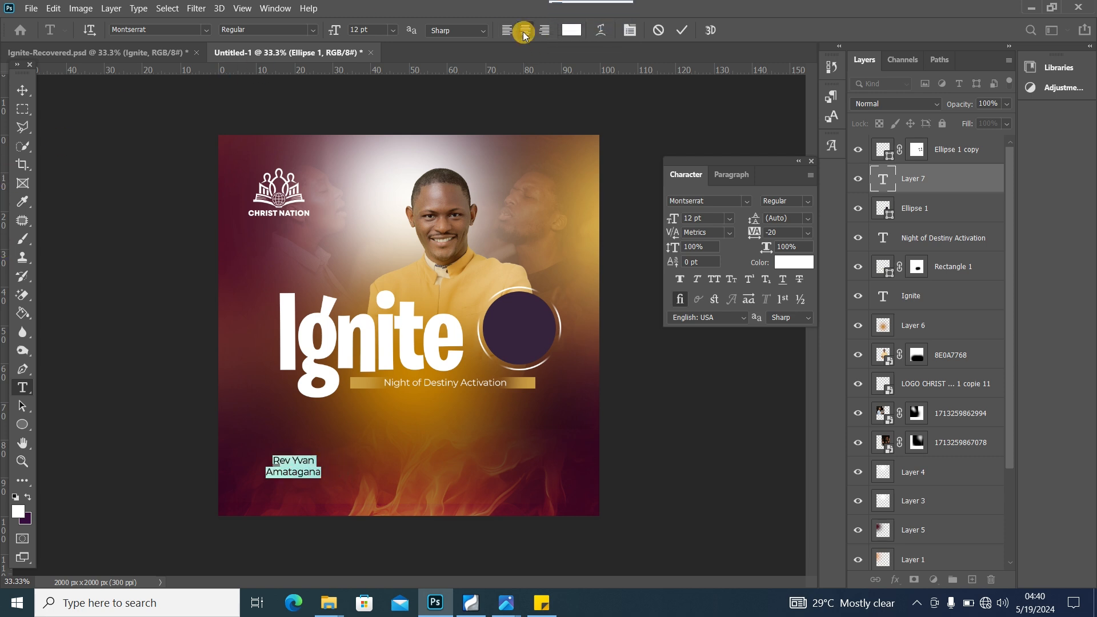
{"action": "left_click", "coordinate": [23, 87]}
{"action": "left_click_drag", "start_coordinate": [293, 471], "coordinate": [520, 338]}
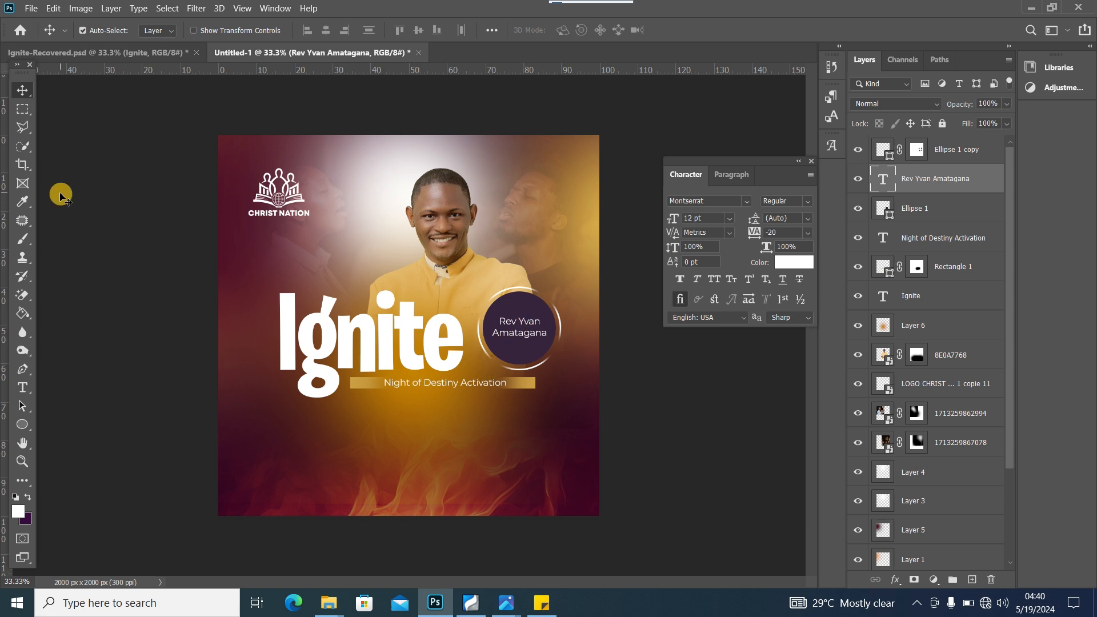
Step: Add a Curves adjustment layer above the main portrait layer 8E0A7768 and clip it to the portrait
{"action": "left_click", "coordinate": [445, 210]}
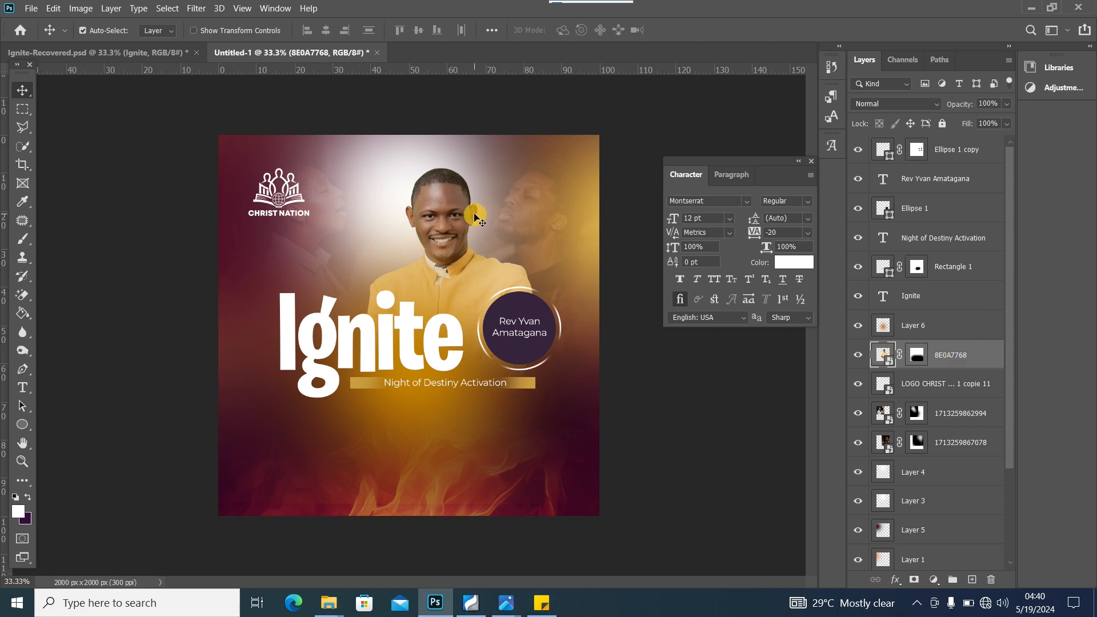
{"action": "left_click", "coordinate": [932, 578]}
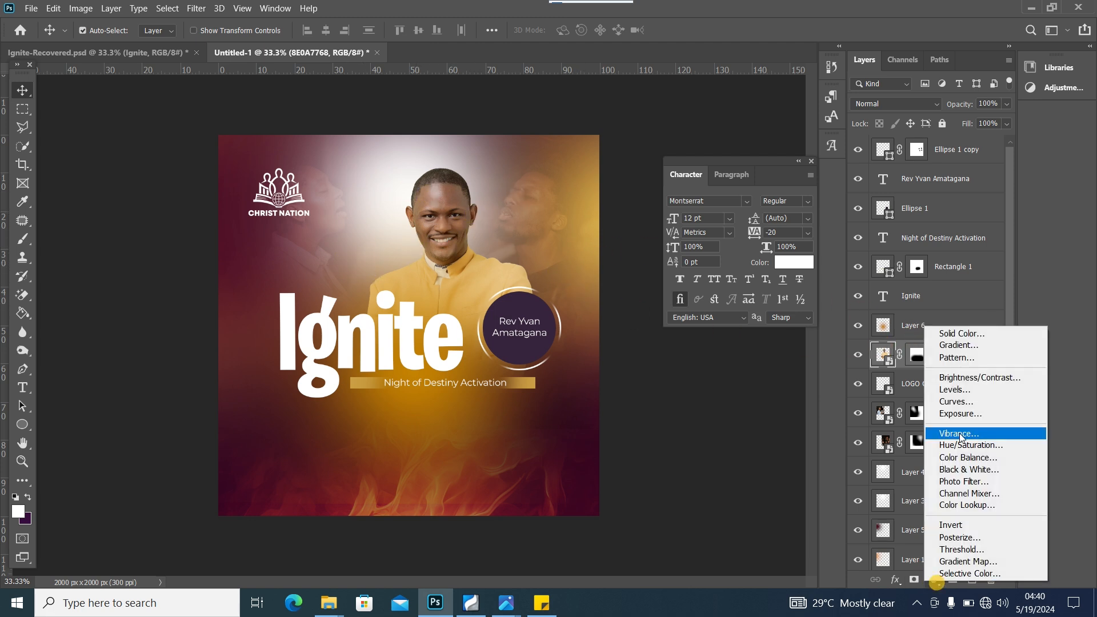
{"action": "left_click", "coordinate": [975, 402]}
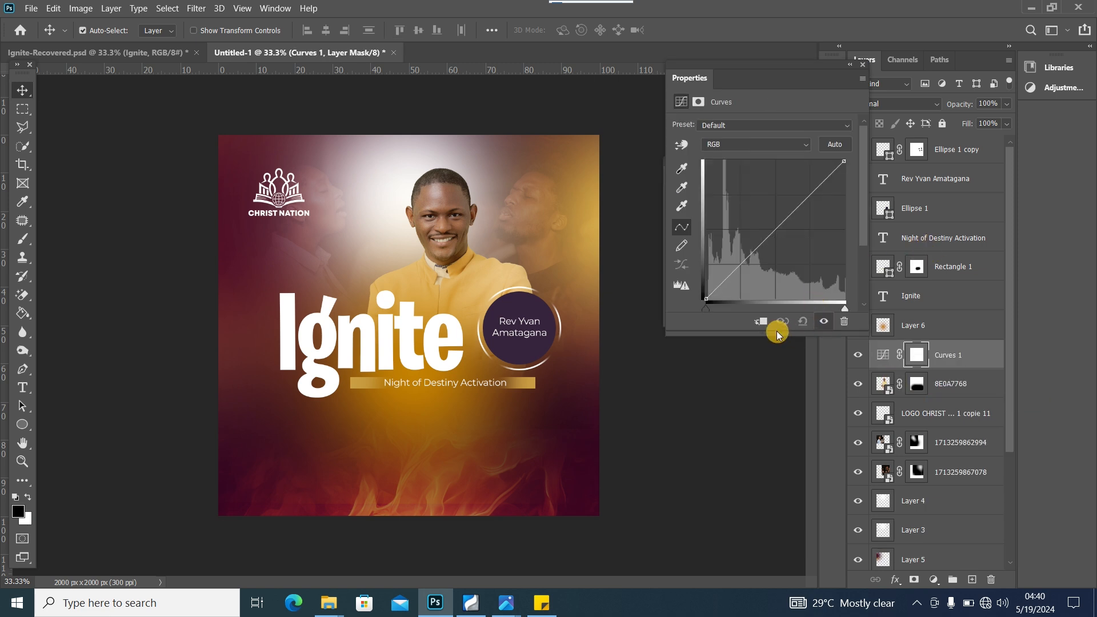
{"action": "left_click", "coordinate": [762, 321]}
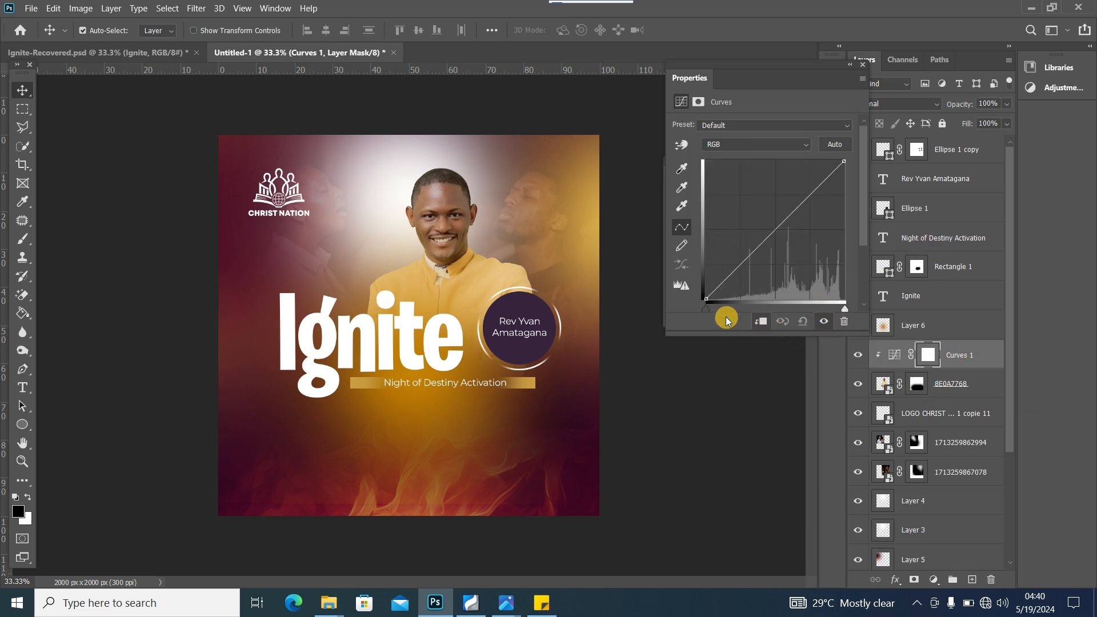
{"action": "left_click", "coordinate": [982, 383]}
{"action": "left_click", "coordinate": [980, 356]}
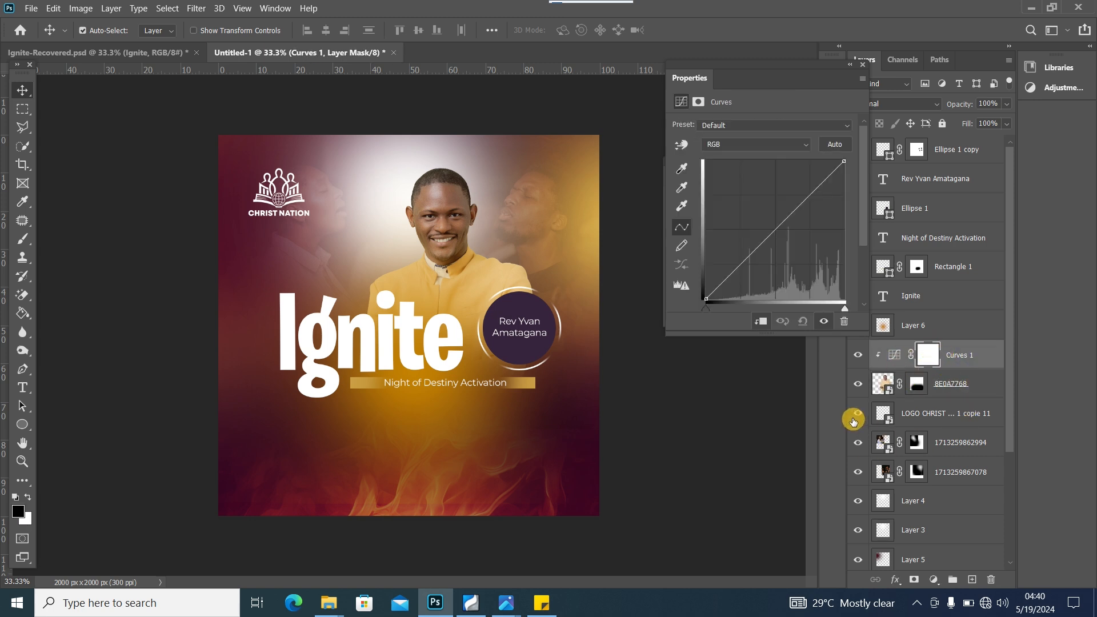
{"action": "left_click", "coordinate": [857, 384]}
{"action": "left_click", "coordinate": [857, 385]}
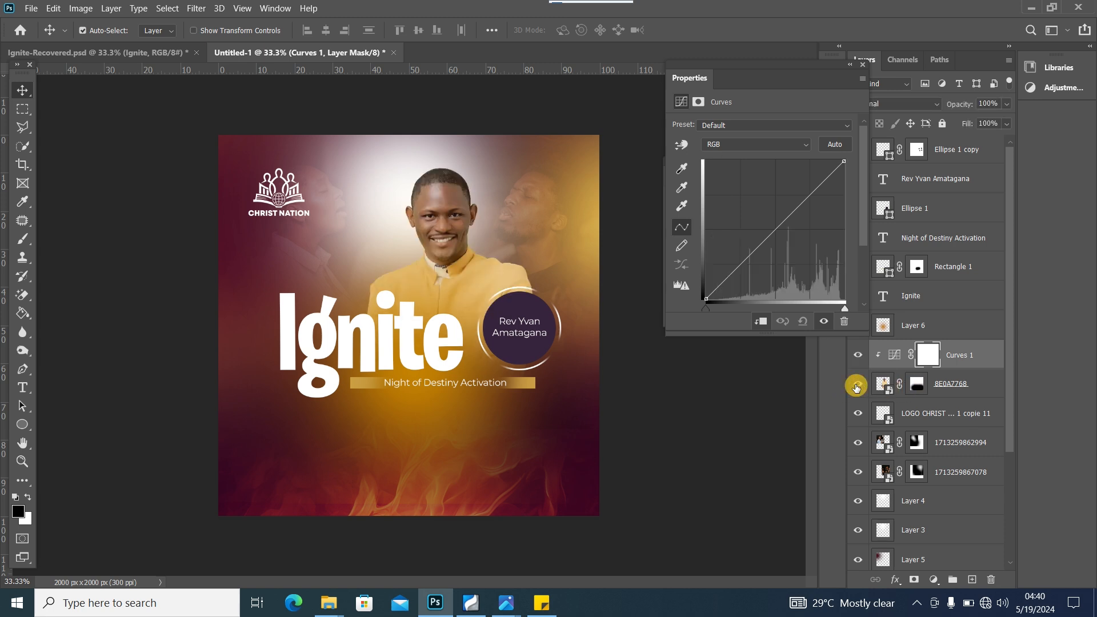
Step: Raise the midpoint of the portrait's Red curve slightly and lower the midpoint of its Blue curve slightly
{"action": "left_click", "coordinate": [769, 146]}
{"action": "left_click", "coordinate": [749, 167]}
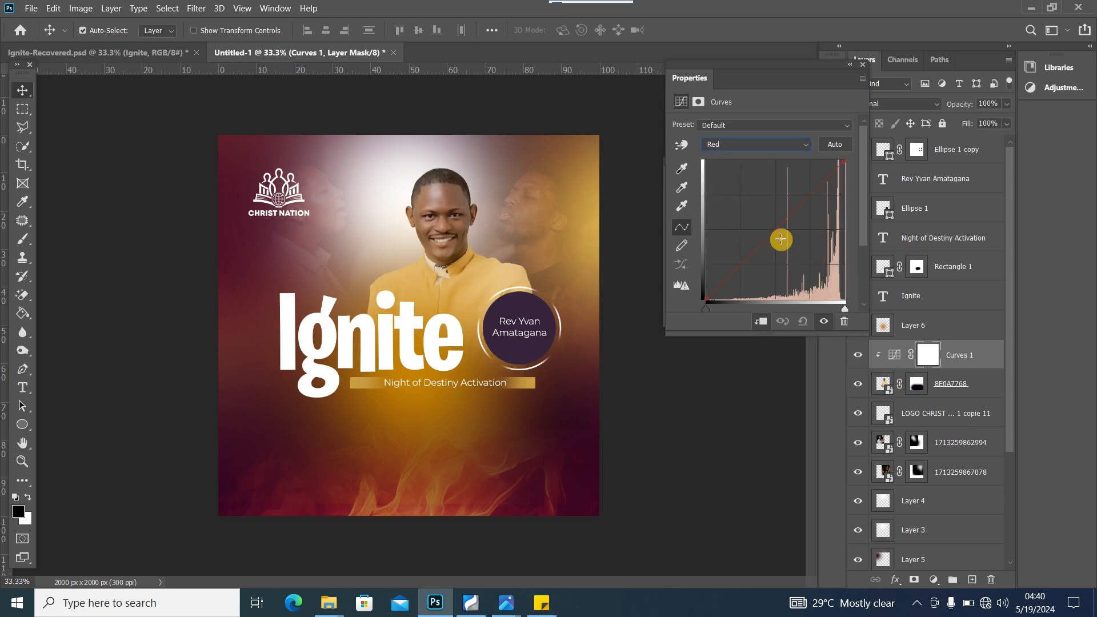
{"action": "left_click_drag", "start_coordinate": [779, 237], "coordinate": [779, 229]}
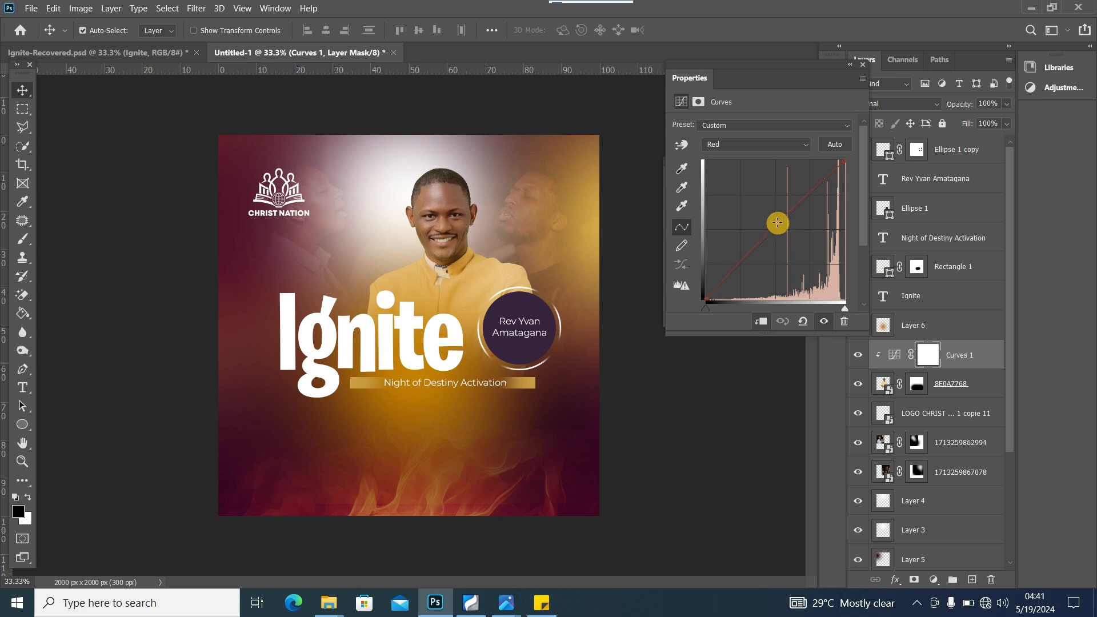
{"action": "left_click", "coordinate": [769, 145]}
{"action": "left_click", "coordinate": [762, 188]}
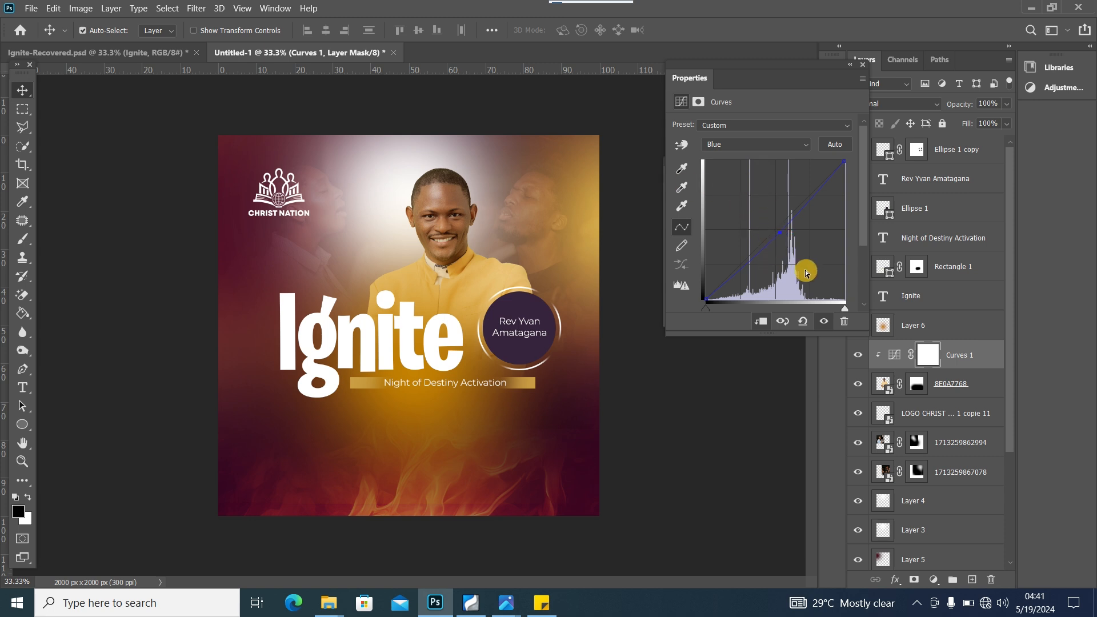
{"action": "left_click", "coordinate": [767, 147]}
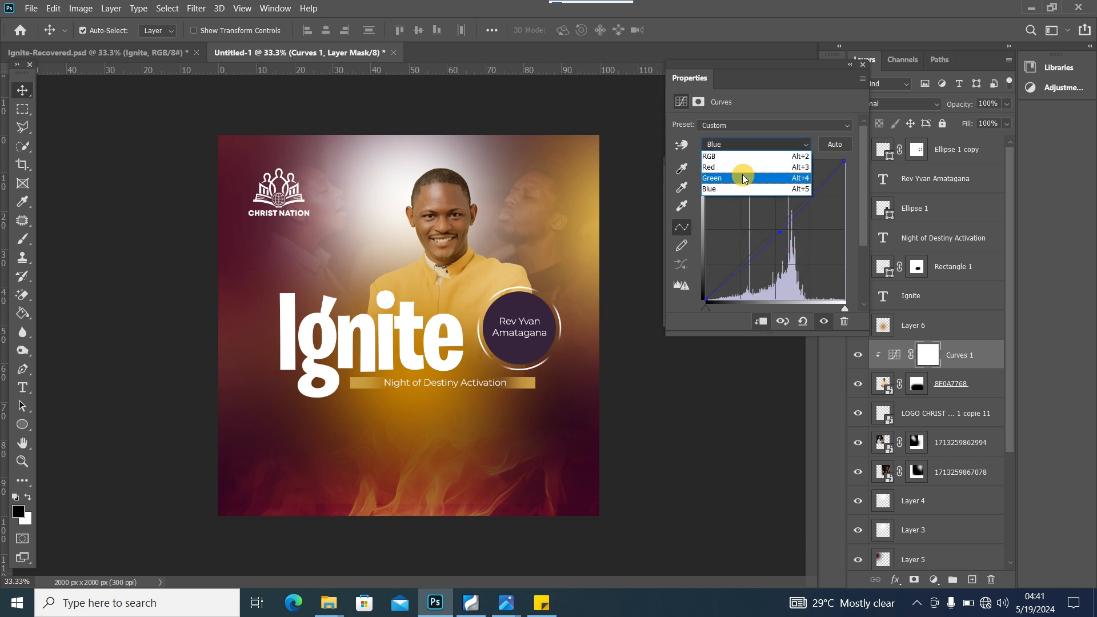
{"action": "left_click", "coordinate": [750, 242]}
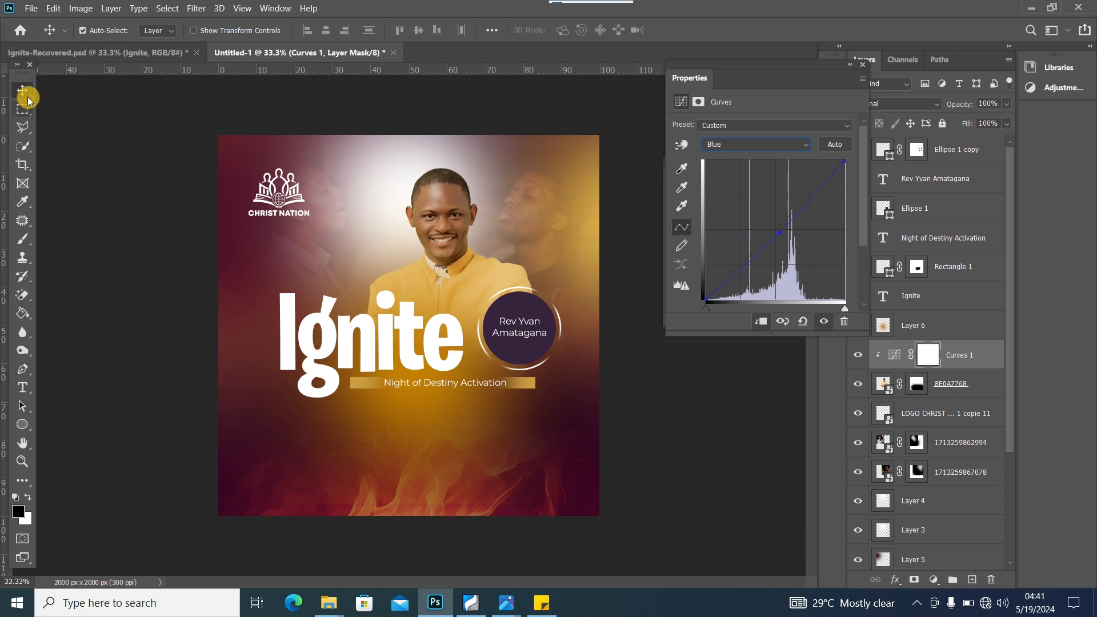
{"action": "left_click", "coordinate": [722, 385]}
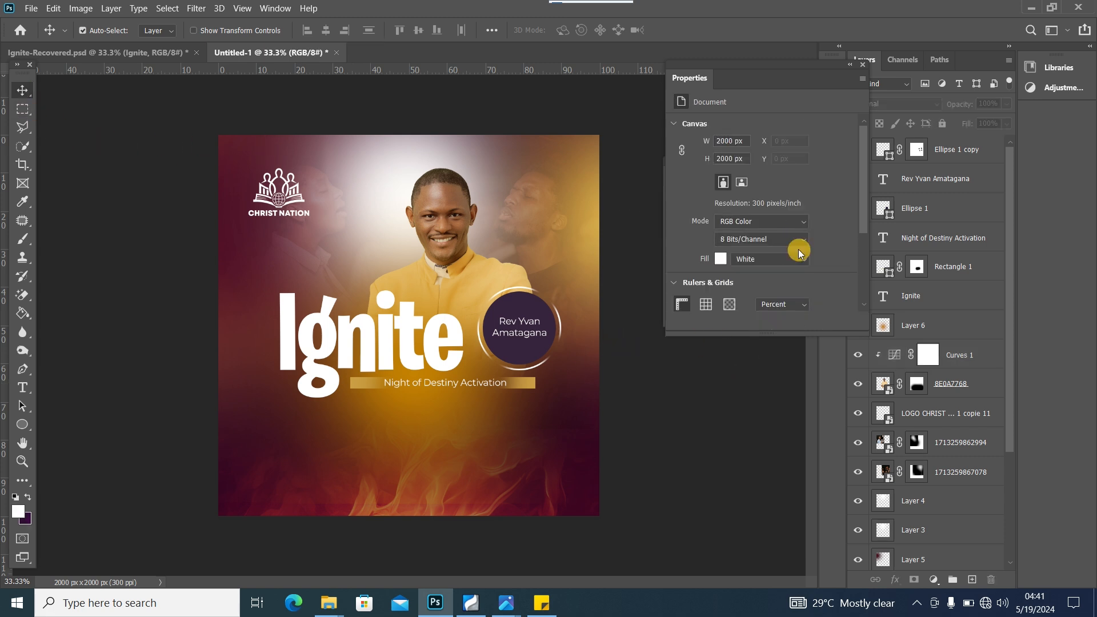
{"action": "left_click", "coordinate": [864, 64]}
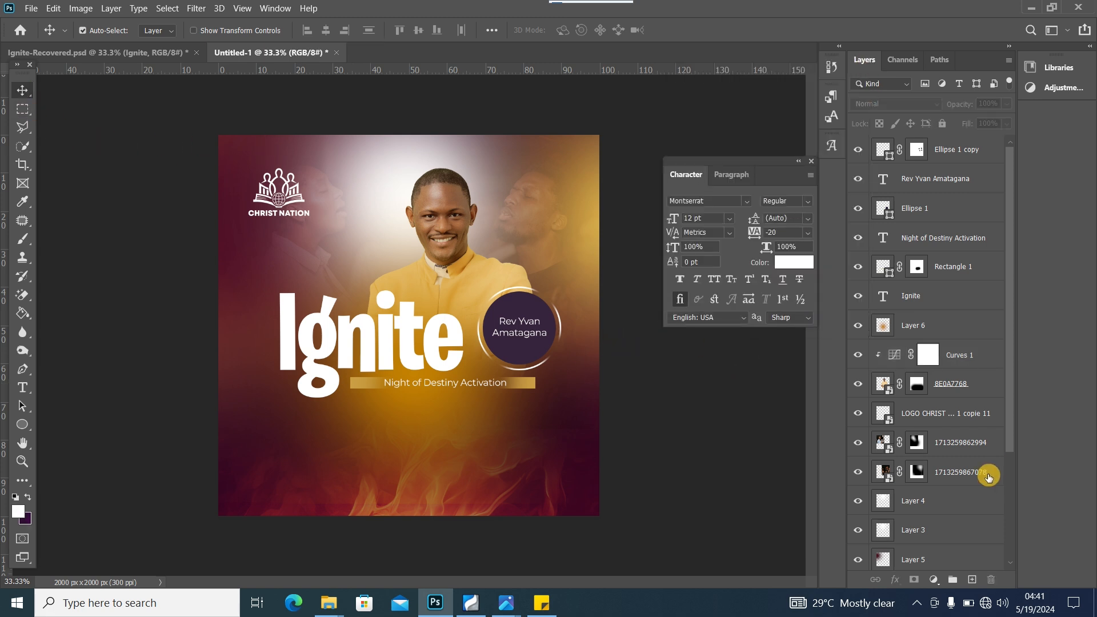
Step: Add a Levels adjustment layer, place it directly above Curves 1 and clip it to the portrait
{"action": "left_click", "coordinate": [938, 587]}
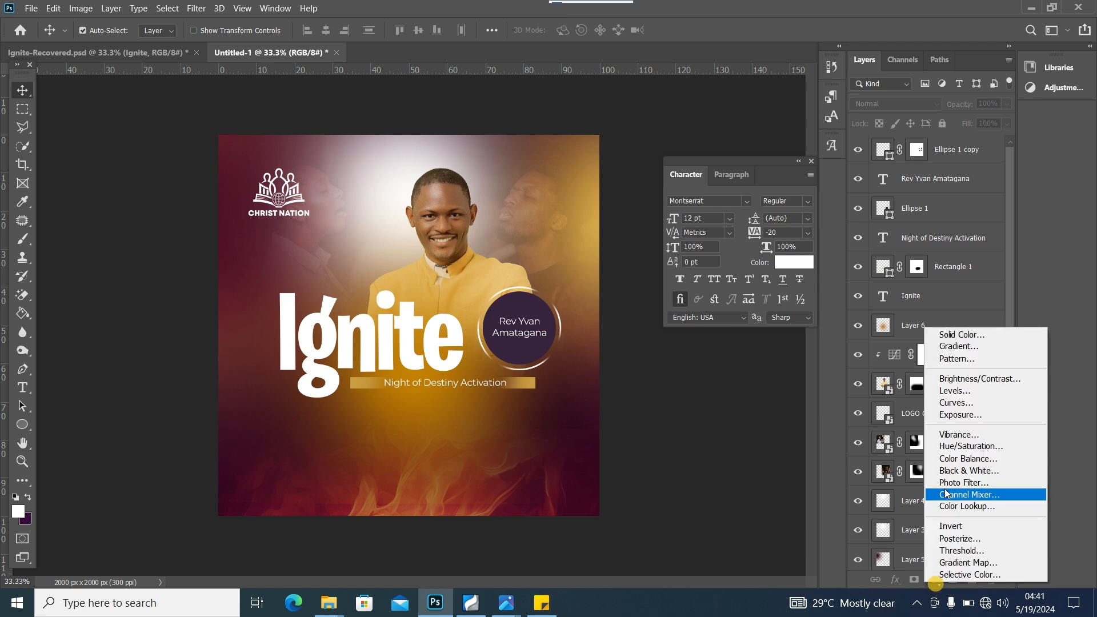
{"action": "left_click", "coordinate": [958, 393]}
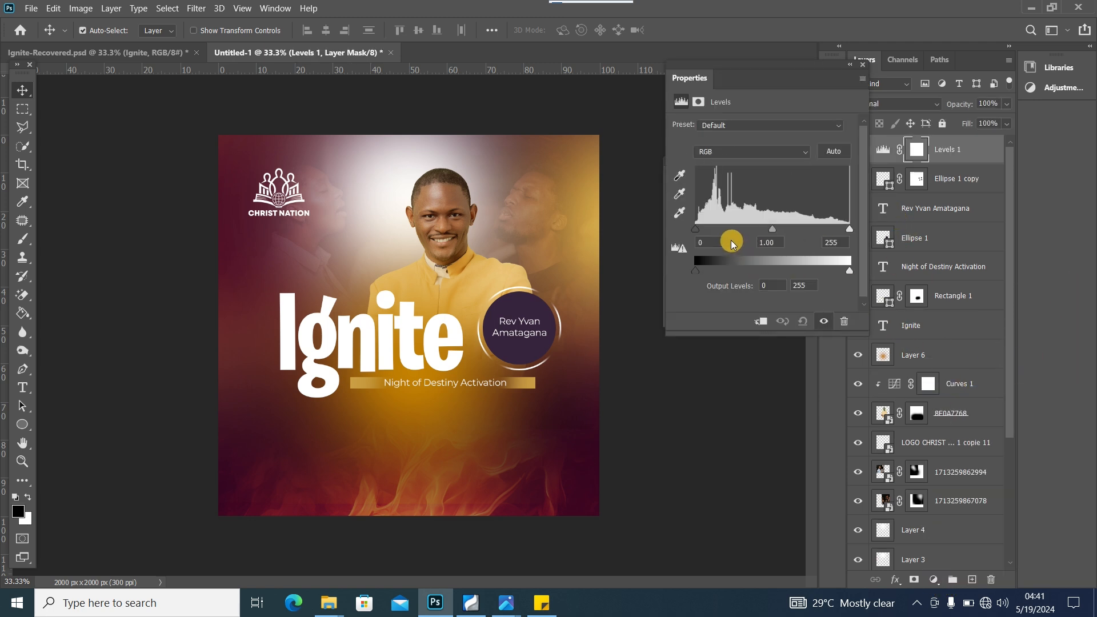
{"action": "left_click_drag", "start_coordinate": [947, 159], "coordinate": [956, 366]}
{"action": "left_click", "coordinate": [768, 324]}
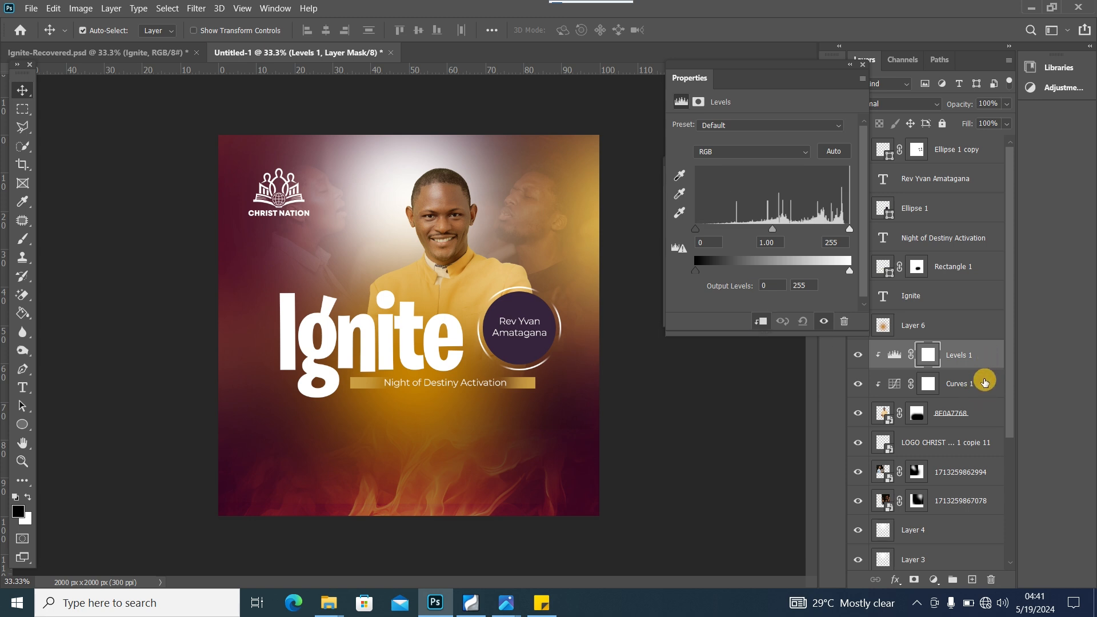
Step: Set the Levels 1 input levels to 0.80 for the midtones and 230 for the whites
{"action": "left_click_drag", "start_coordinate": [773, 229], "coordinate": [775, 234]}
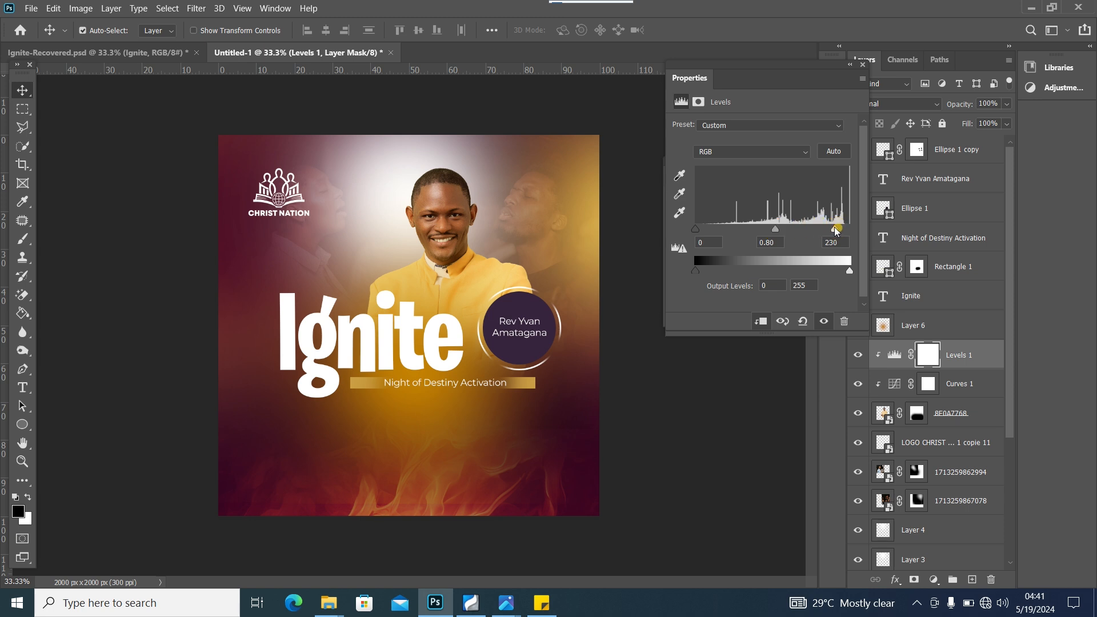
{"action": "left_click", "coordinate": [865, 61]}
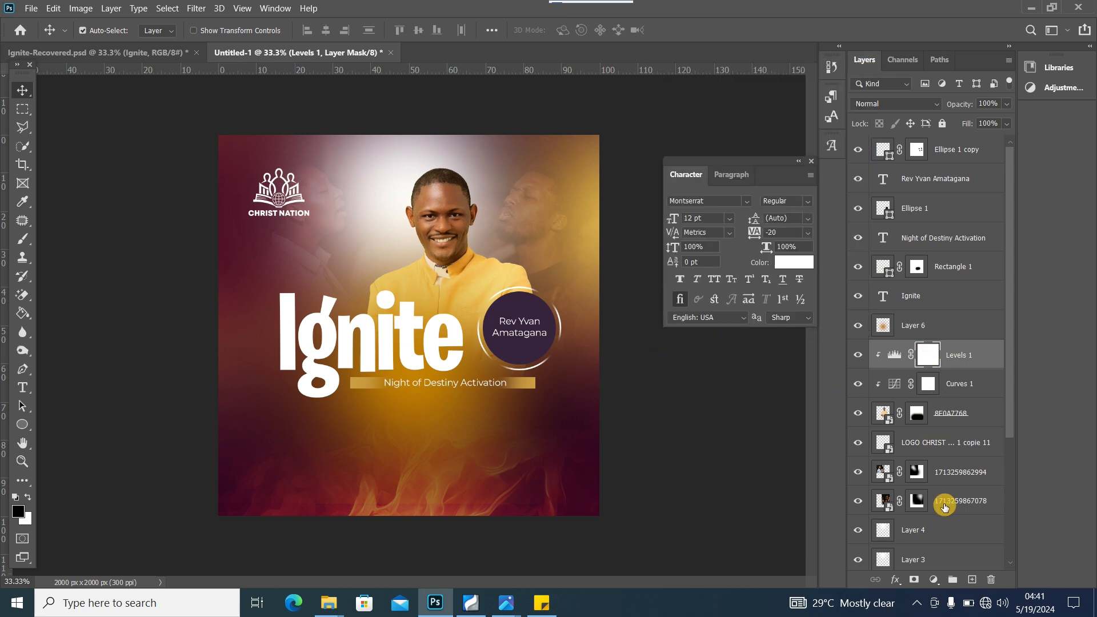
Step: Add a second Curves adjustment layer above Levels 1, clip it to the portrait and raise the middle of its RGB curve slightly
{"action": "left_click", "coordinate": [940, 571]}
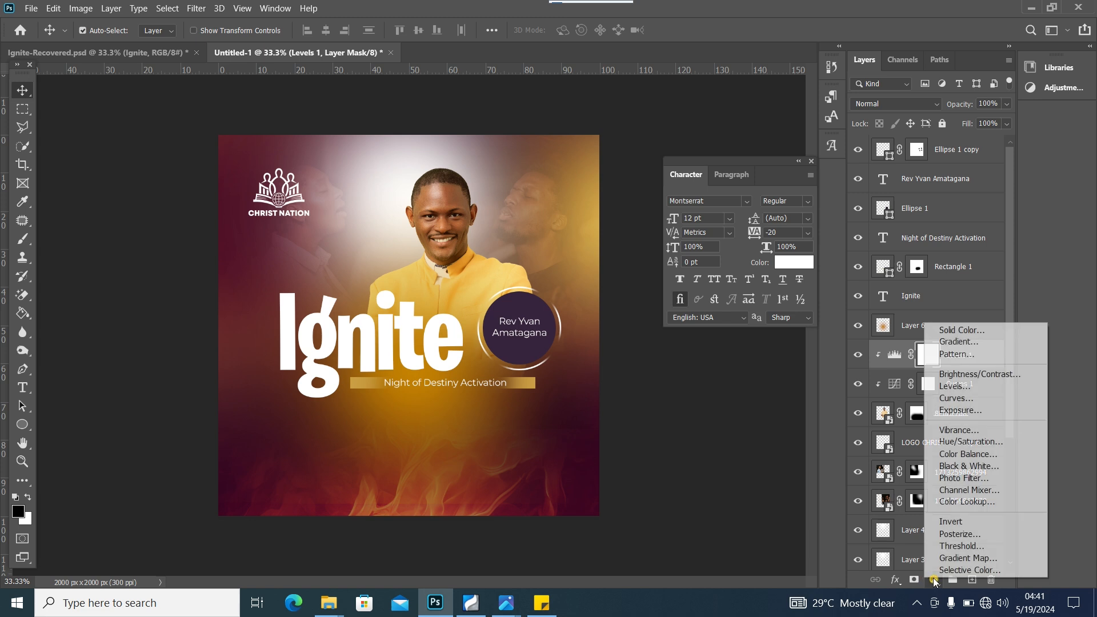
{"action": "left_click", "coordinate": [975, 399]}
{"action": "left_click", "coordinate": [761, 321]}
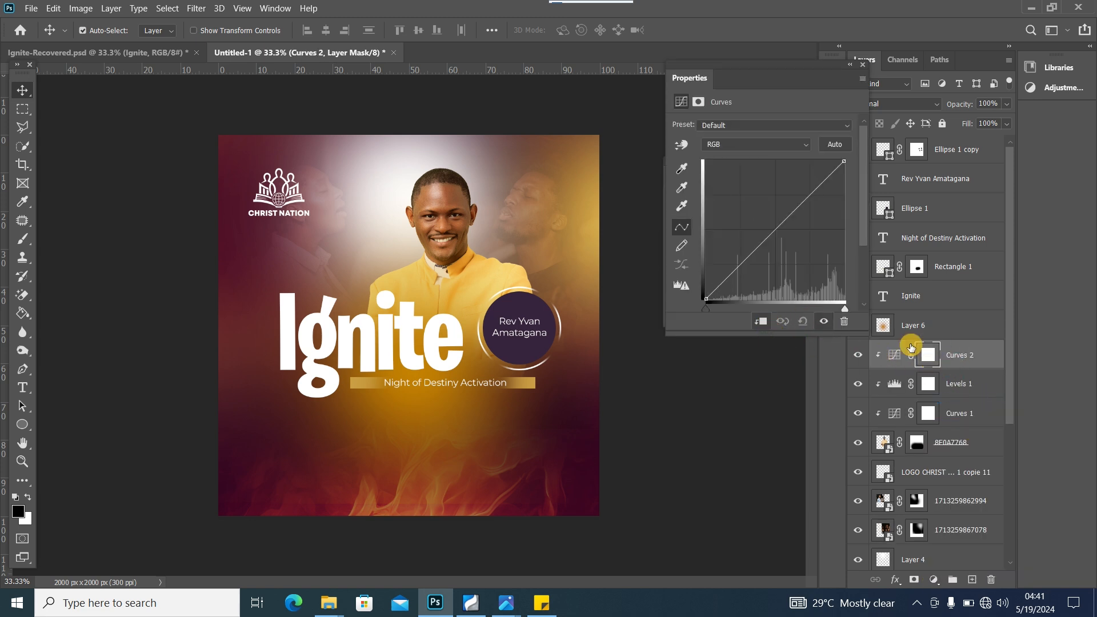
{"action": "left_click", "coordinate": [782, 223]}
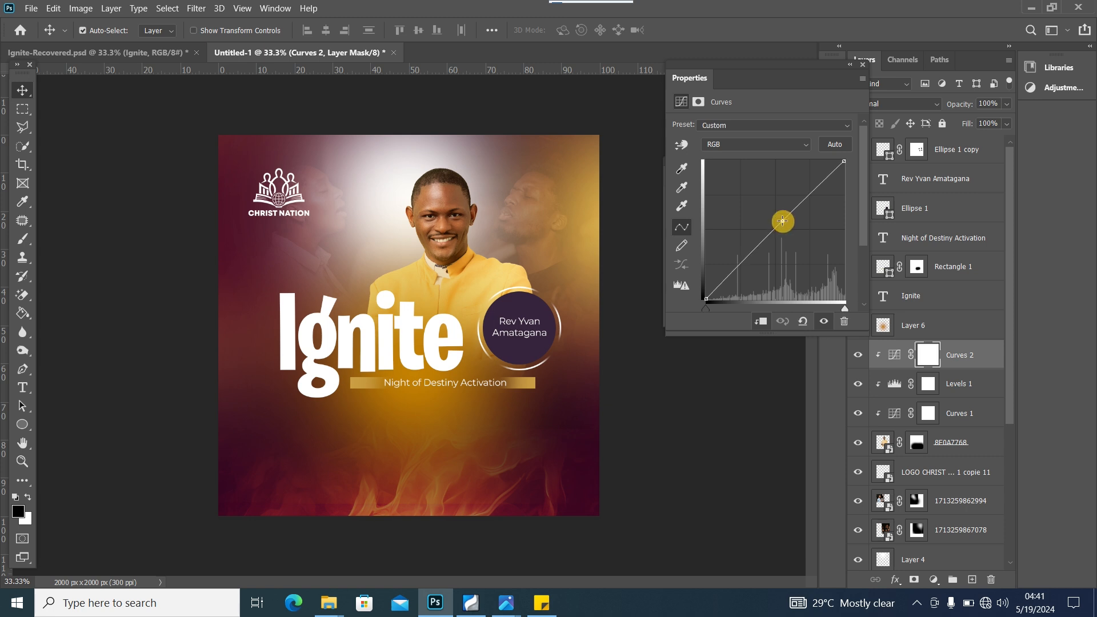
{"action": "left_click_drag", "start_coordinate": [782, 221], "coordinate": [781, 210]}
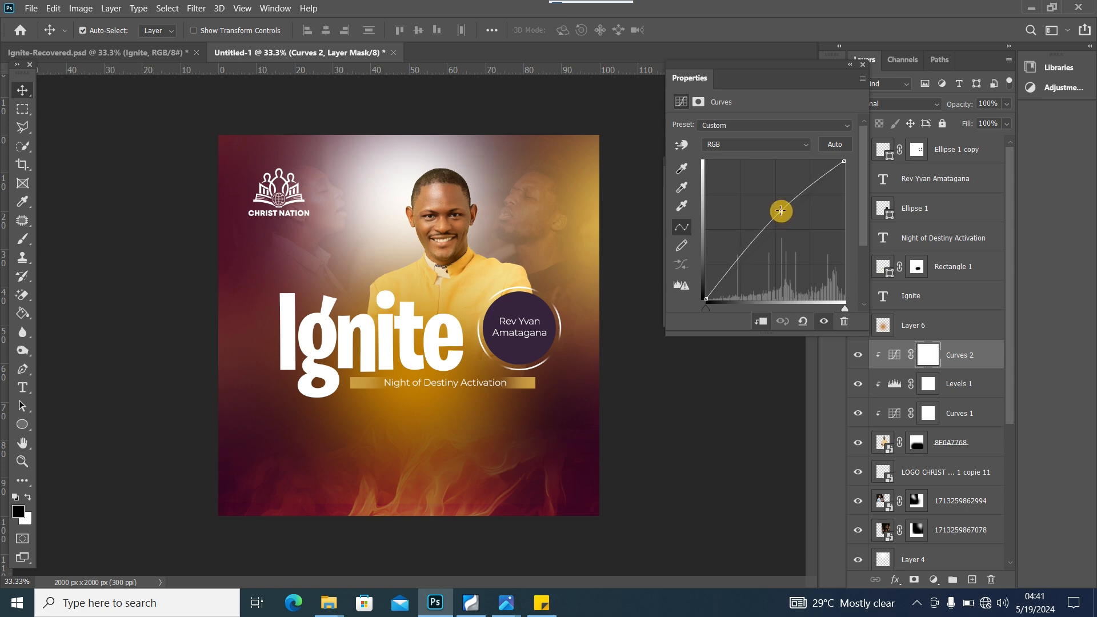
{"action": "left_click", "coordinate": [864, 68]}
Step: Split the Curves 2 Blend If sliders for the underlying layer to 0/95 and 33/206, and compare the portrait without and with the layer
{"action": "double_click", "coordinate": [989, 355]}
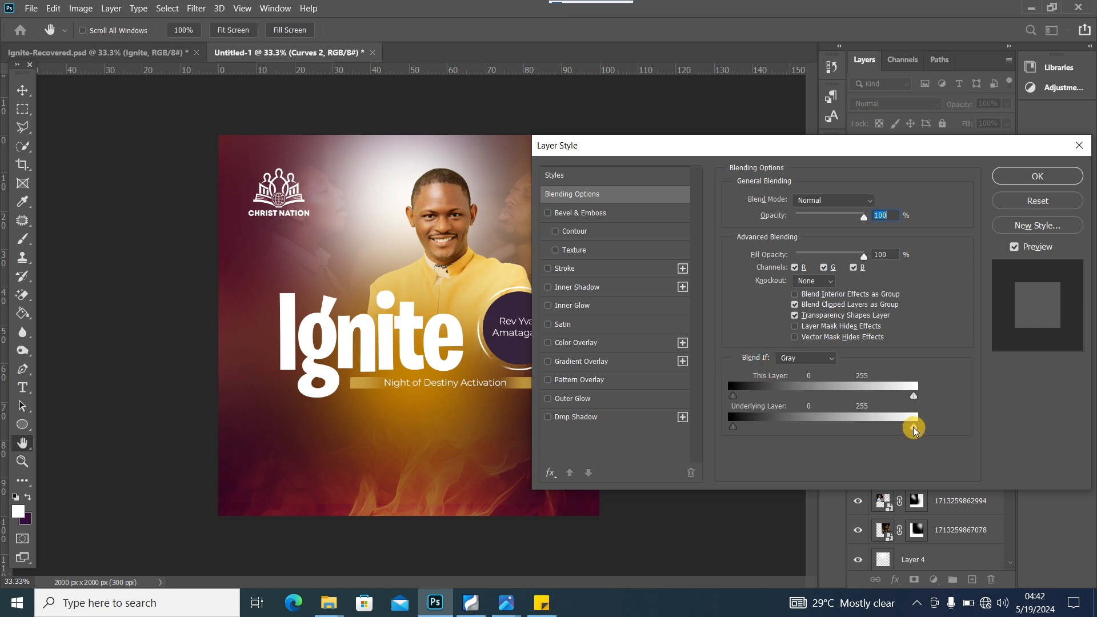
{"action": "left_click_drag", "start_coordinate": [913, 429], "coordinate": [825, 427]}
{"action": "left_click_drag", "start_coordinate": [901, 430], "coordinate": [768, 435]}
{"action": "key", "text": "alt"}
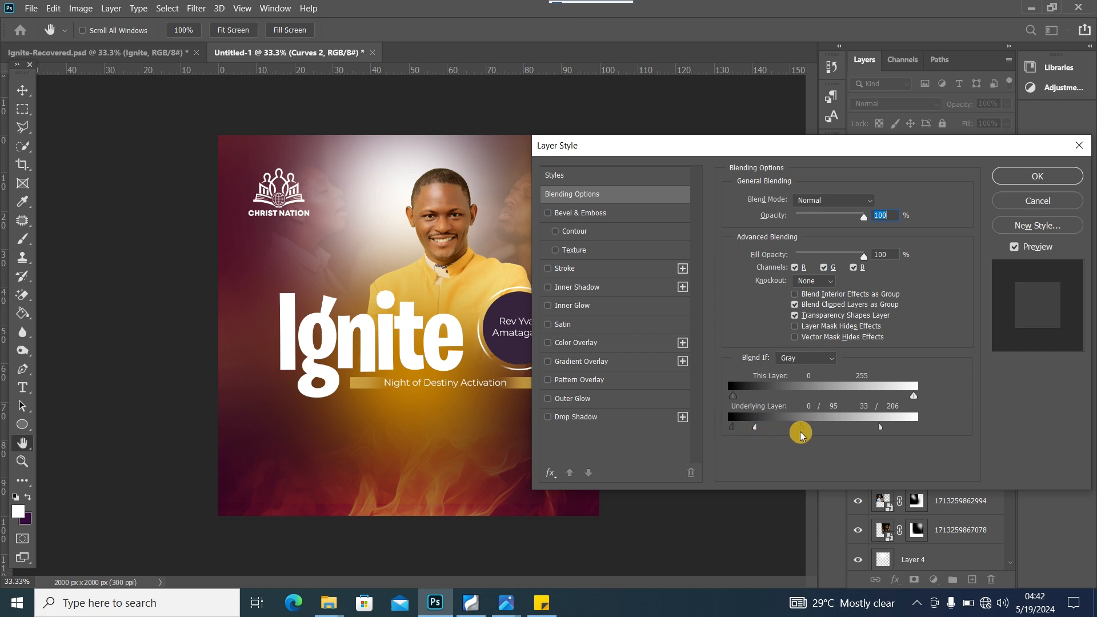
{"action": "left_click", "coordinate": [1051, 175]}
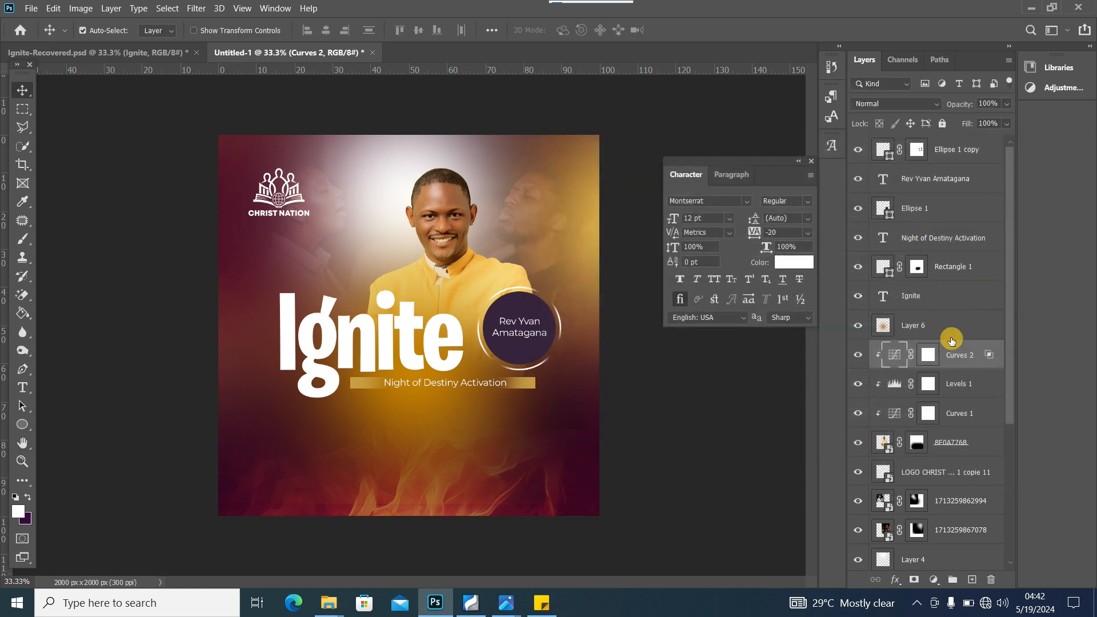
{"action": "left_click", "coordinate": [859, 355]}
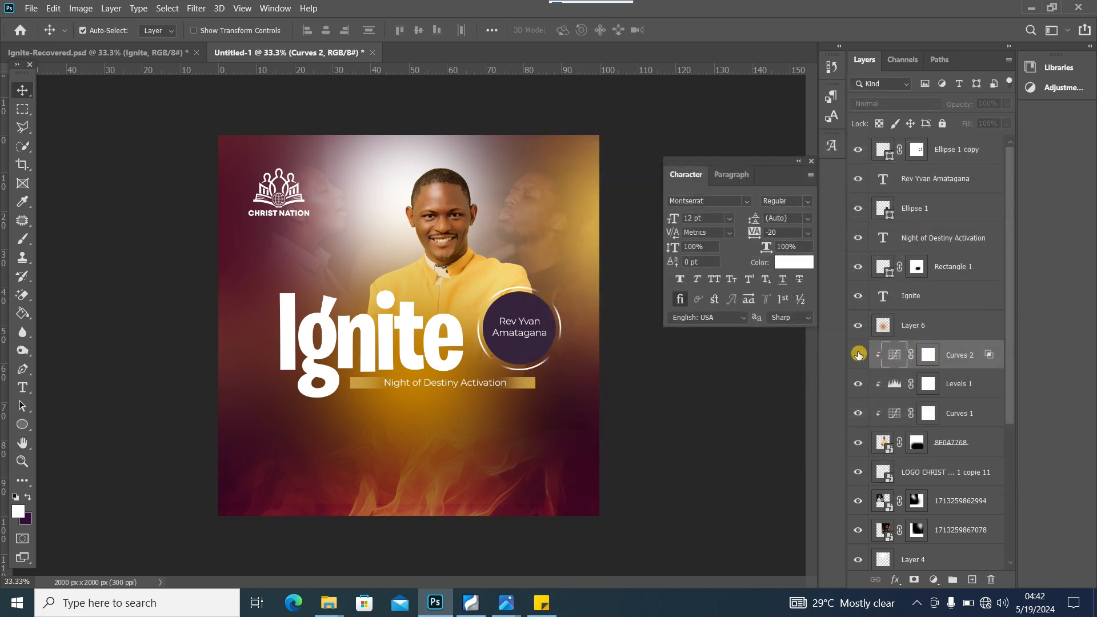
{"action": "left_click", "coordinate": [858, 355]}
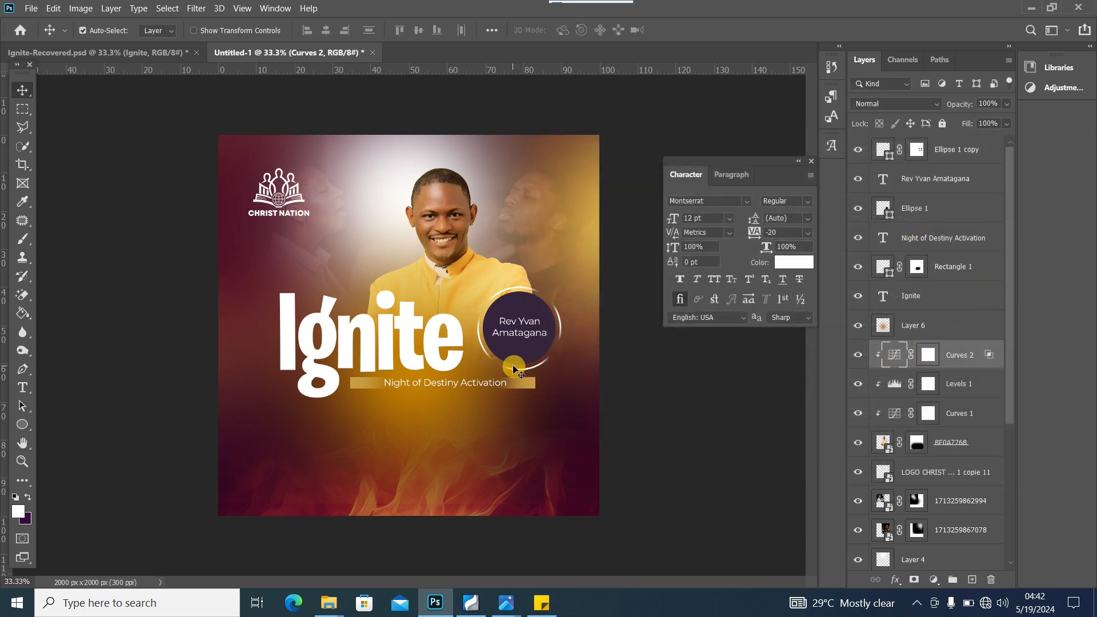
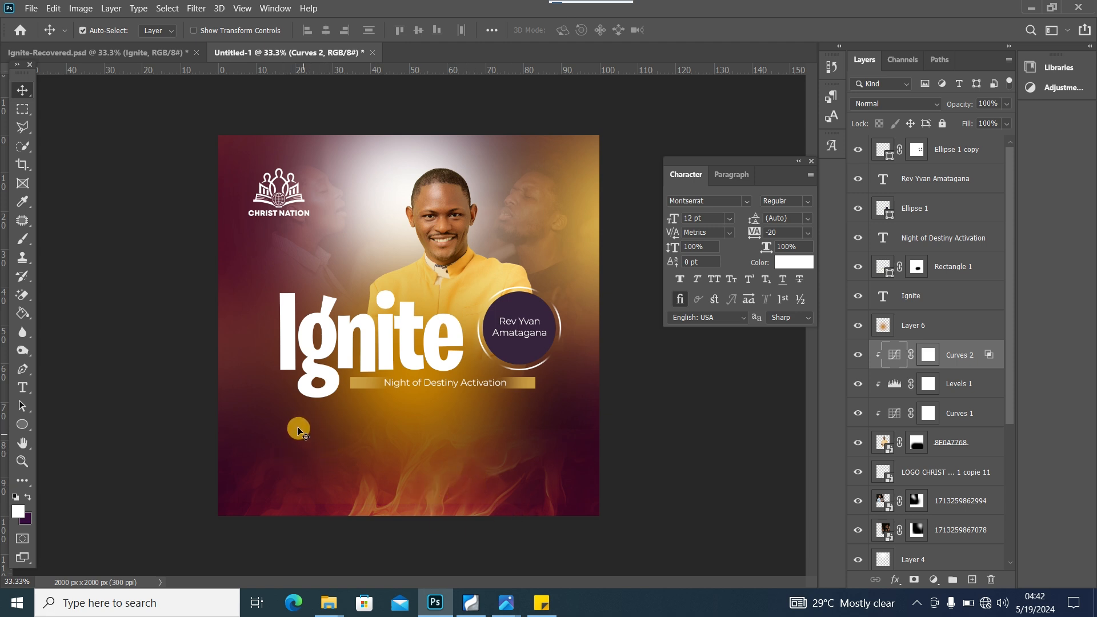
Step: Draw a rectangle about 318 by 116 px below the start of the Ignite title
{"action": "left_click", "coordinate": [22, 424]}
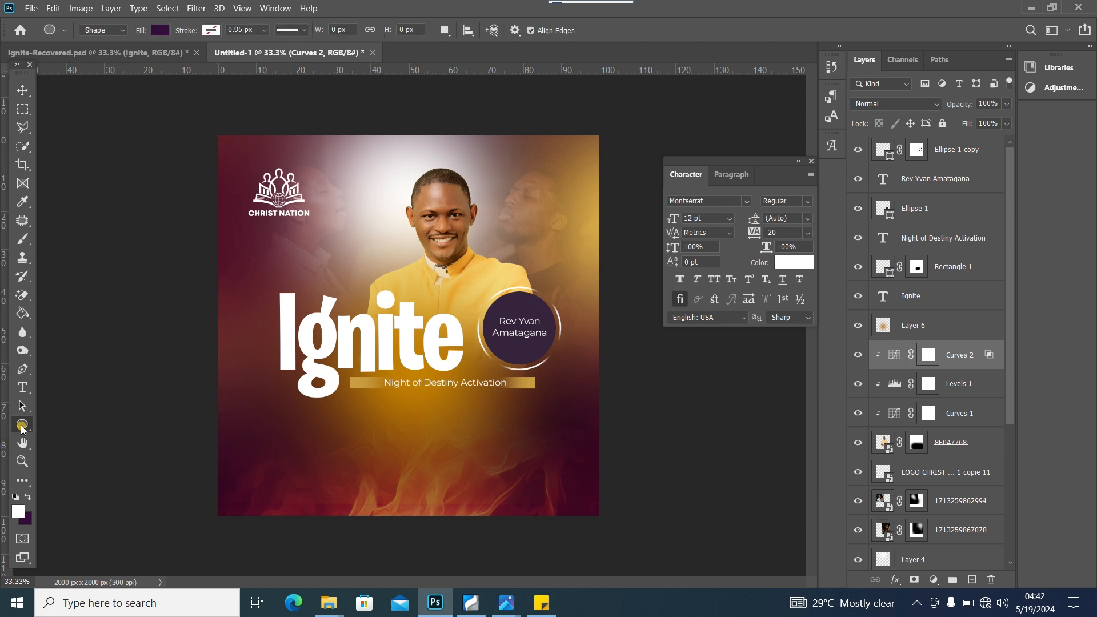
{"action": "left_click", "coordinate": [79, 428]}
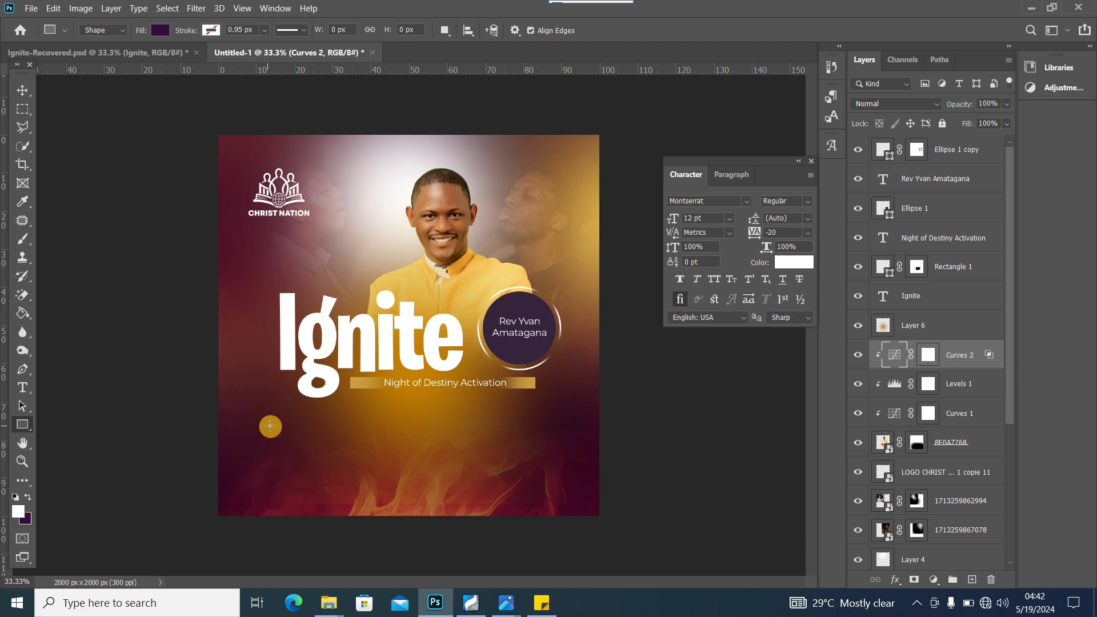
{"action": "left_click_drag", "start_coordinate": [268, 422], "coordinate": [334, 447]}
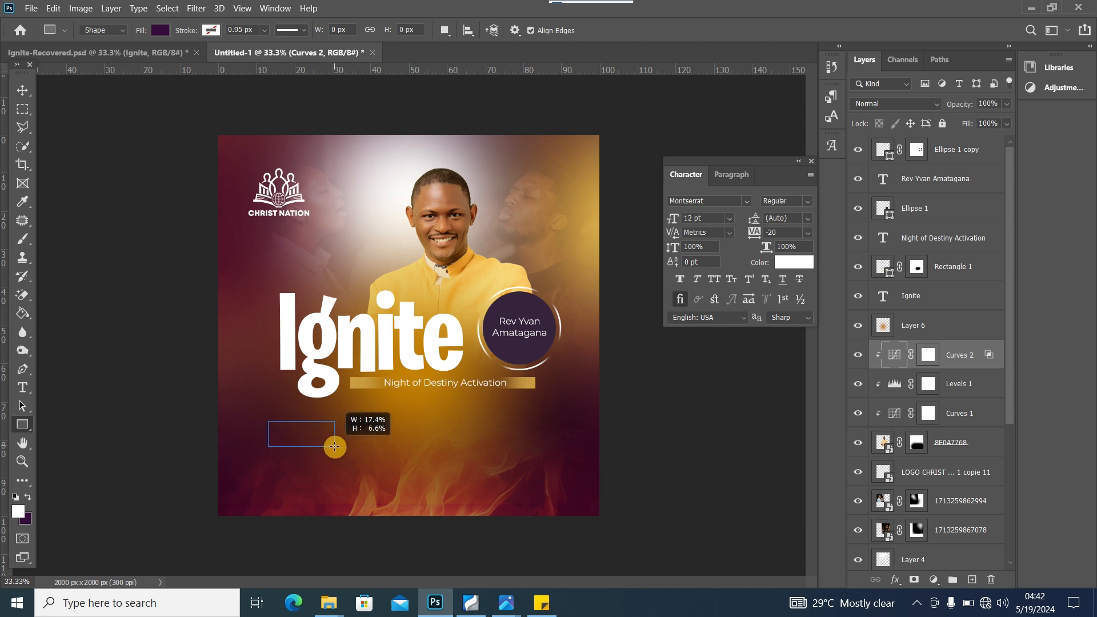
{"action": "left_click_drag", "start_coordinate": [335, 447], "coordinate": [329, 443]}
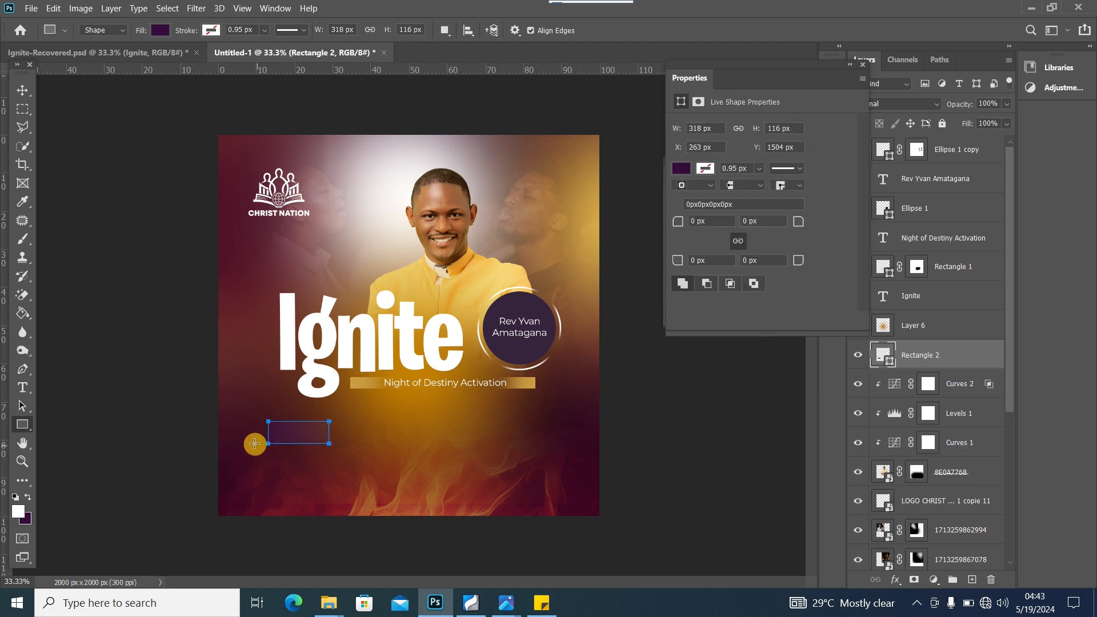
Step: Fill the small rectangle below the title with bright yellow ffe21f
{"action": "left_click", "coordinate": [683, 171]}
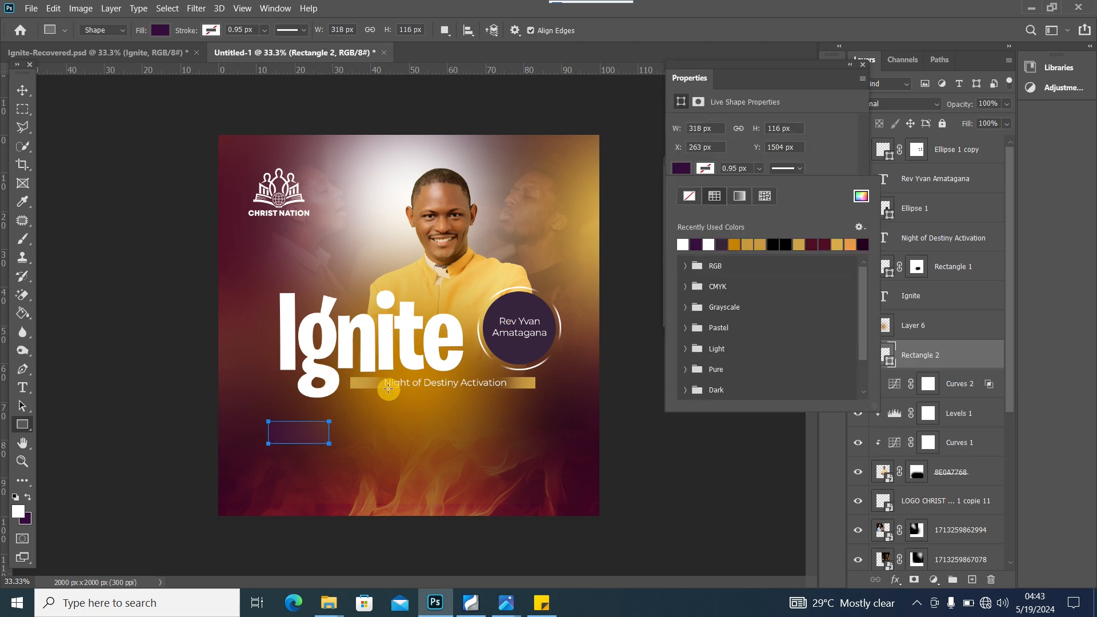
{"action": "left_click", "coordinate": [735, 245]}
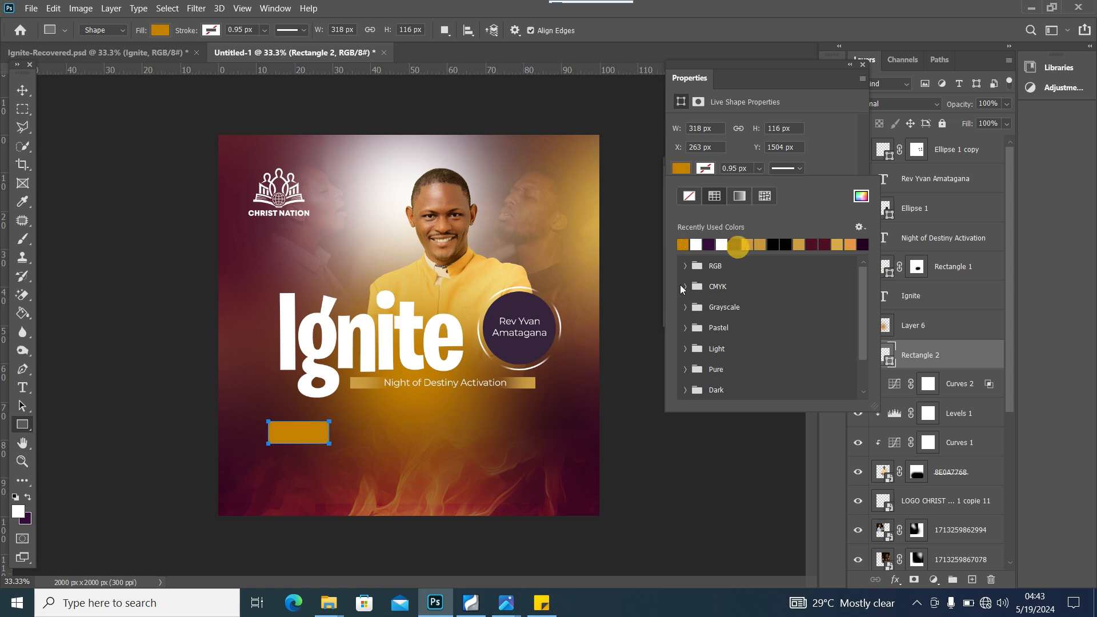
{"action": "left_click", "coordinate": [861, 196]}
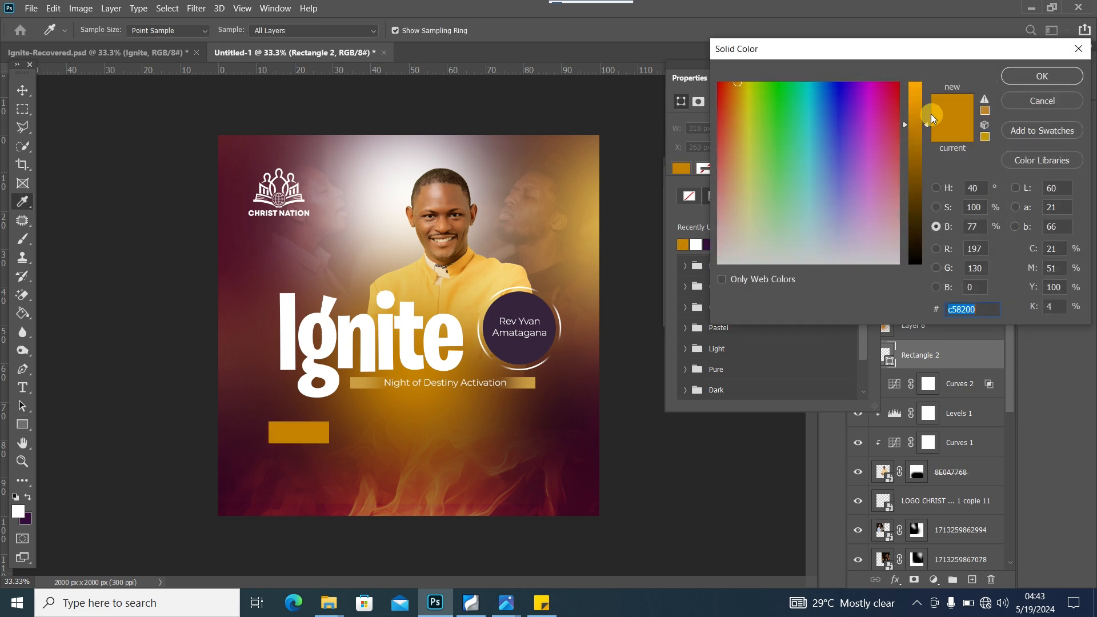
{"action": "left_click_drag", "start_coordinate": [930, 114], "coordinate": [921, 82]}
{"action": "left_click", "coordinate": [744, 105]}
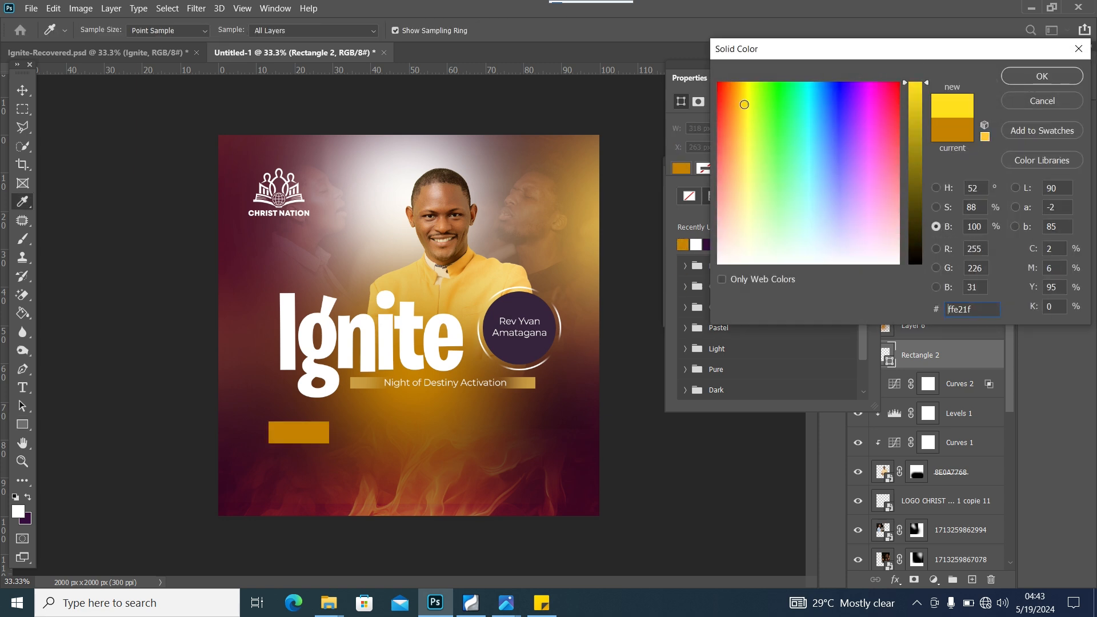
{"action": "left_click", "coordinate": [1042, 76]}
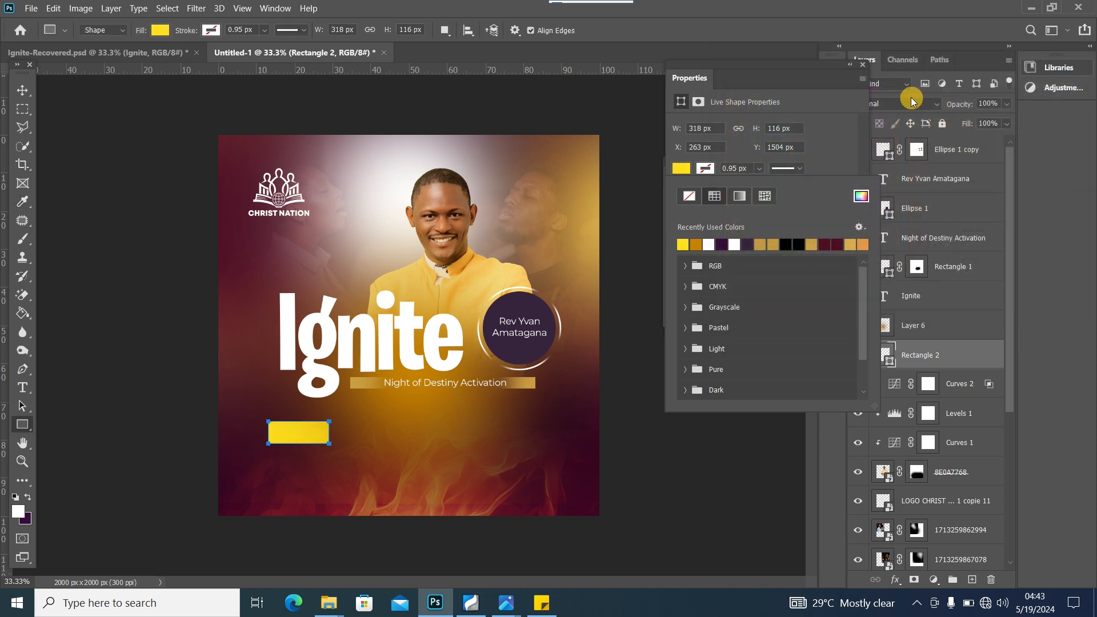
{"action": "left_click", "coordinate": [22, 89]}
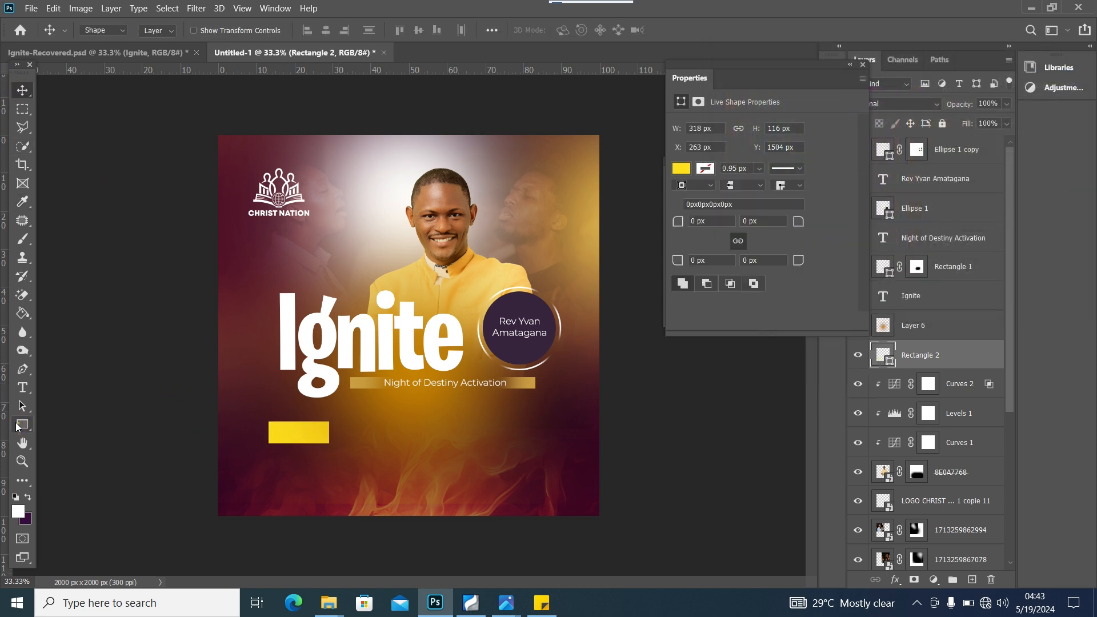
Step: Draw a second rectangle about 833 by 170 px on a new layer, just to the right of the yellow one
{"action": "left_click", "coordinate": [14, 426]}
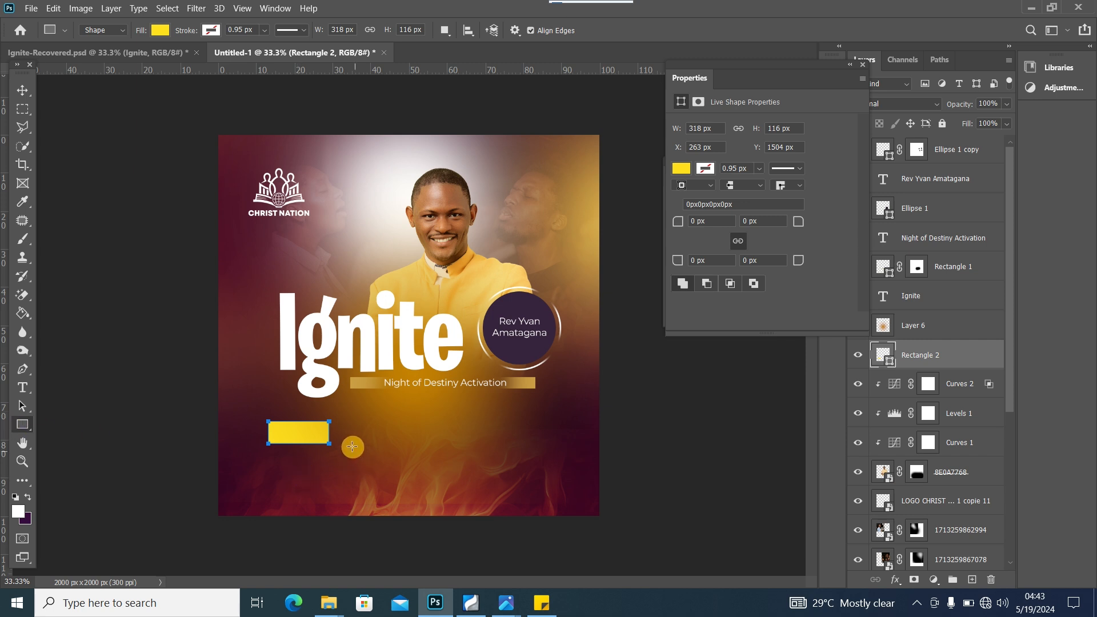
{"action": "left_click", "coordinate": [23, 90]}
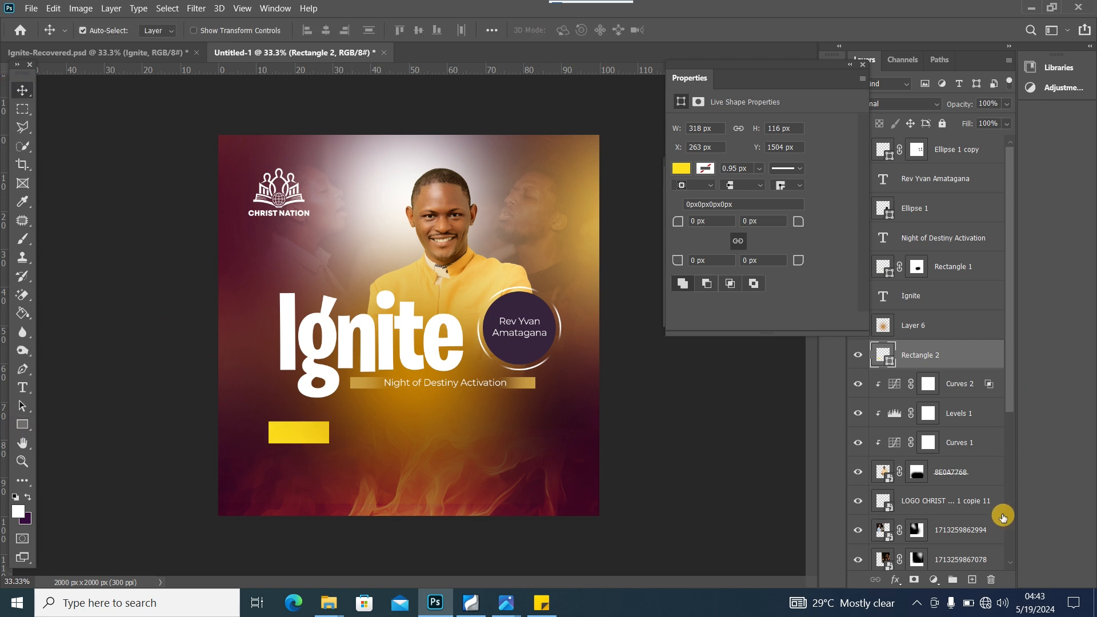
{"action": "left_click", "coordinate": [972, 579]}
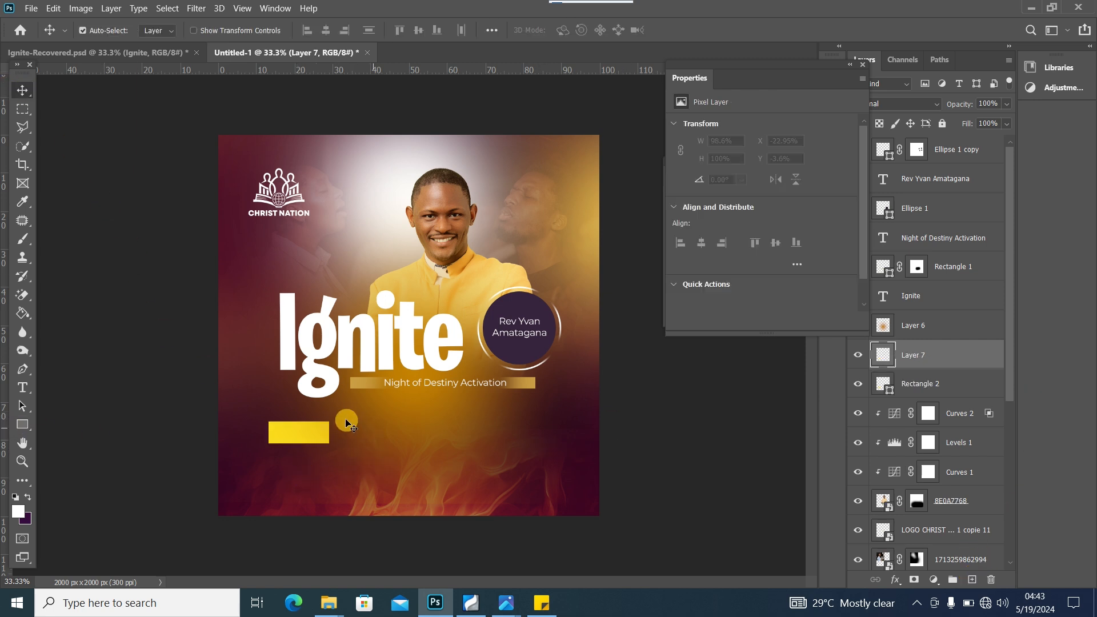
{"action": "left_click", "coordinate": [21, 427]}
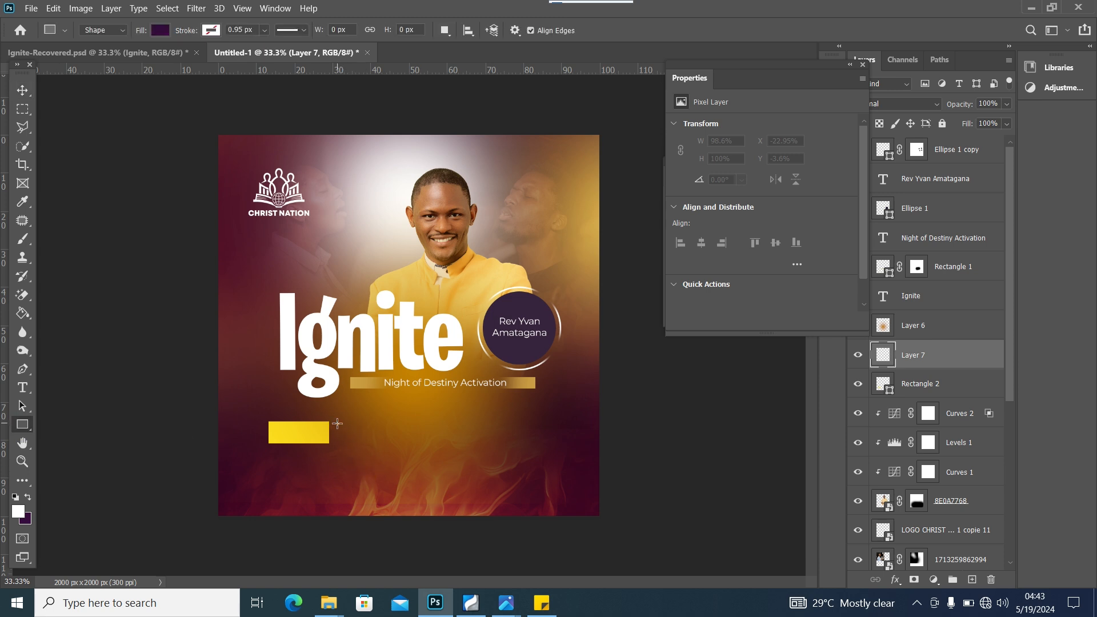
{"action": "left_click_drag", "start_coordinate": [337, 424], "coordinate": [495, 454]}
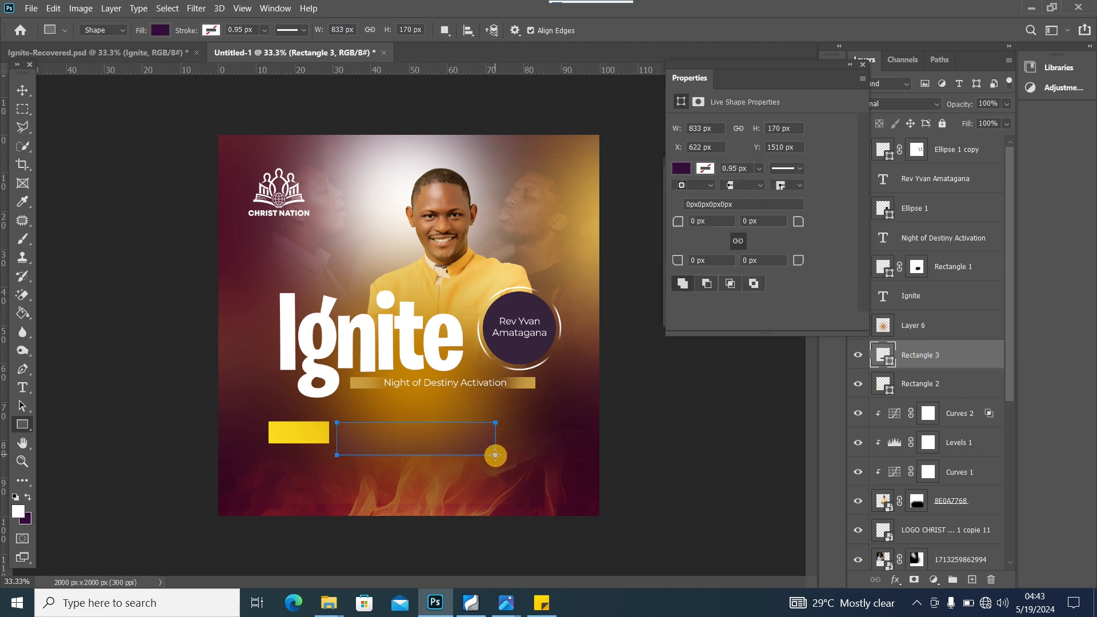
Step: Fill the wide rectangle beside the yellow one with white
{"action": "left_click", "coordinate": [681, 168]}
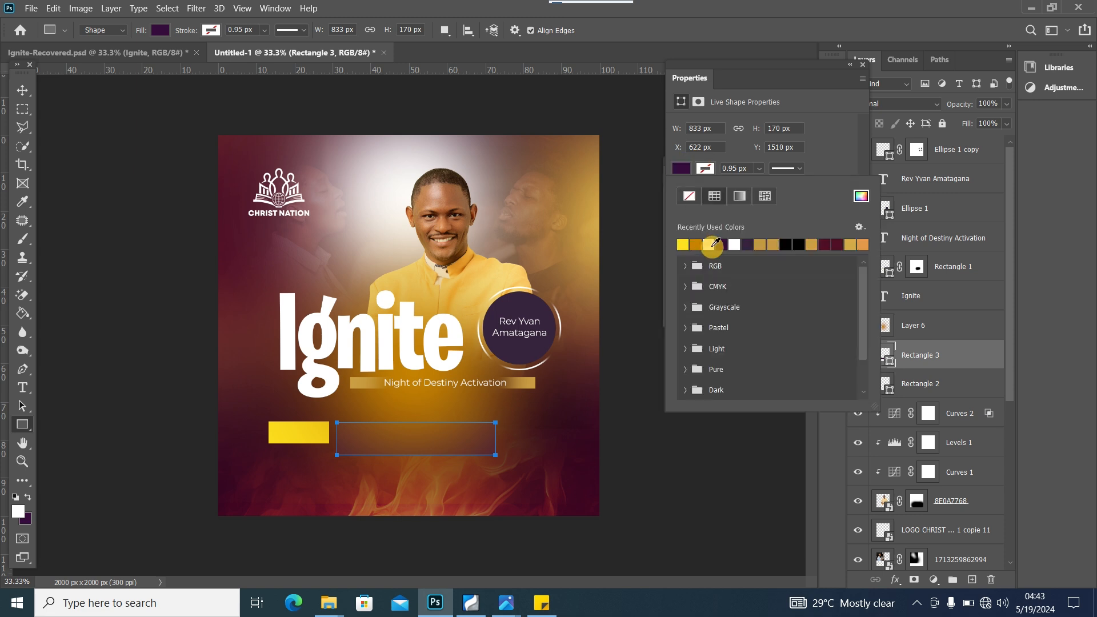
{"action": "left_click", "coordinate": [715, 244]}
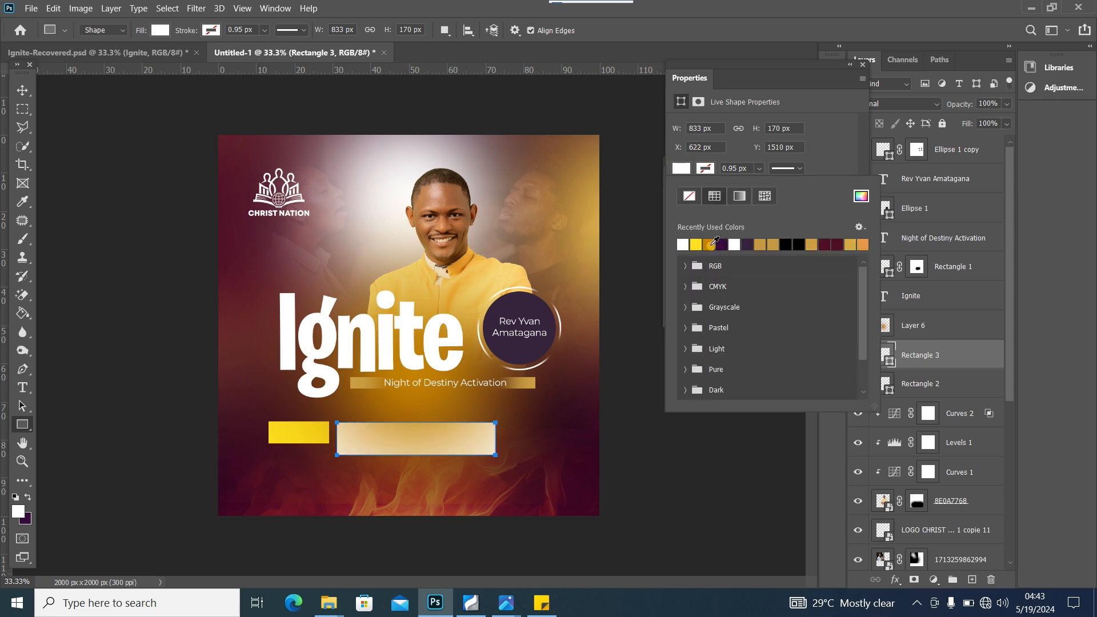
{"action": "left_click", "coordinate": [26, 98]}
{"action": "left_click", "coordinate": [862, 70]}
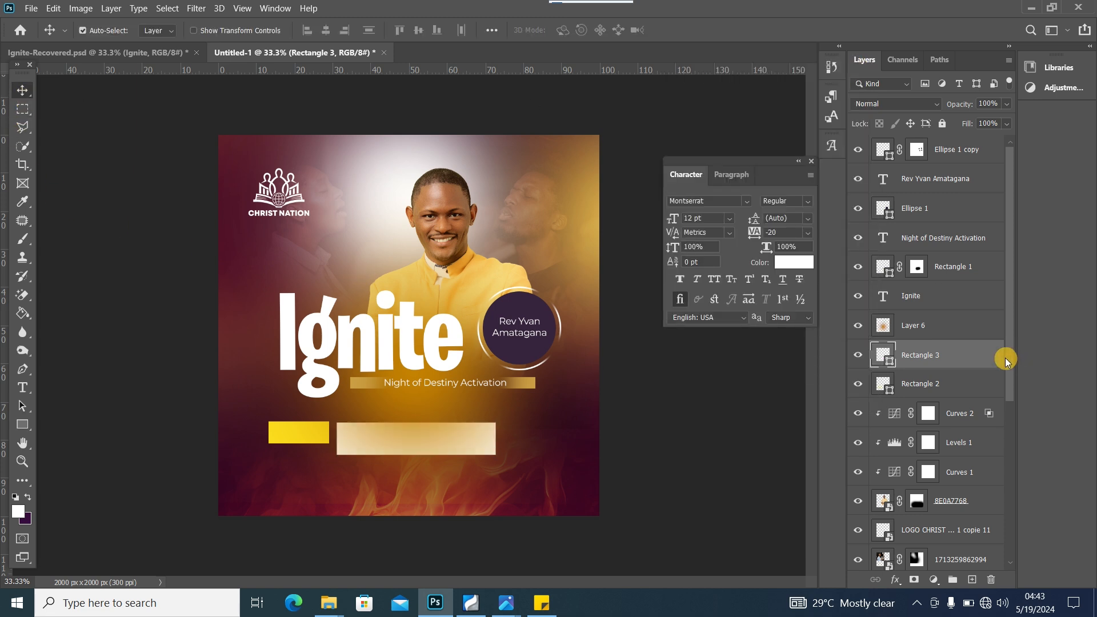
Step: Move the Rectangle 2 and Rectangle 3 layers together above Layer 6 in the layer stack
{"action": "left_click", "coordinate": [974, 383]}
{"action": "left_click", "coordinate": [960, 353], "text": "shift"}
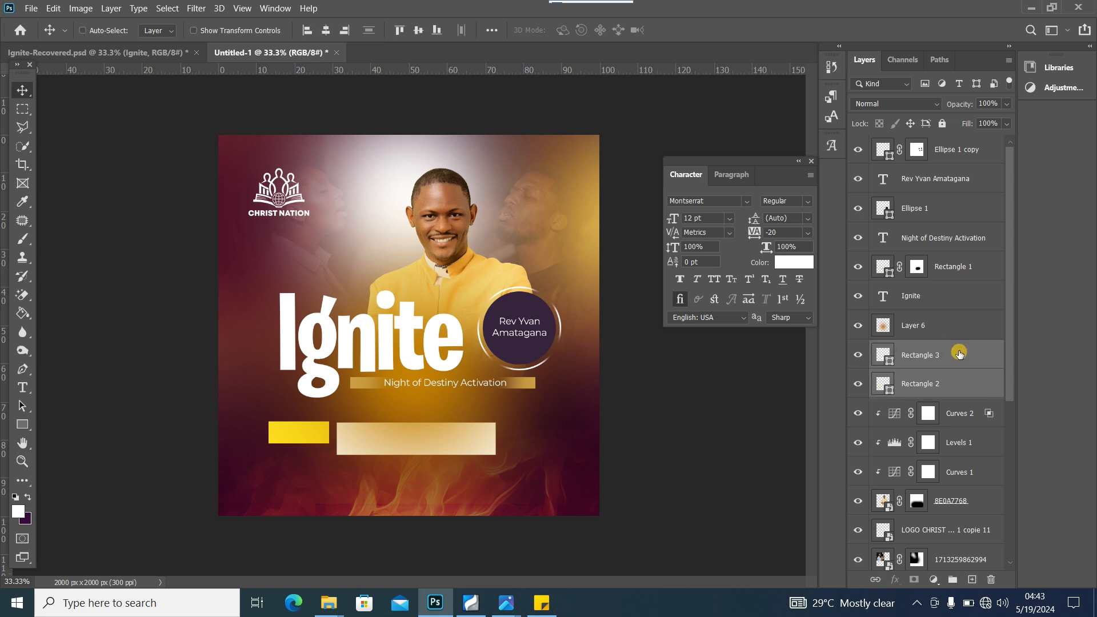
{"action": "left_click_drag", "start_coordinate": [984, 353], "coordinate": [983, 306]}
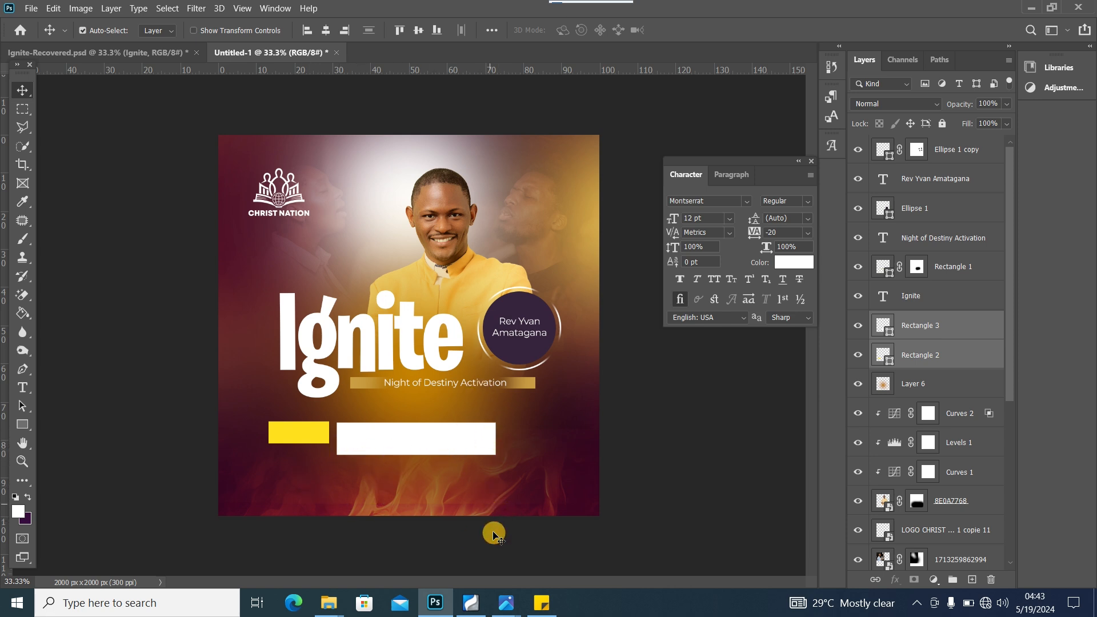
Step: Switch to Sticky Notes and copy the venue line "CHRIST NATION - AWAE LAVERIE"
{"action": "left_click", "coordinate": [542, 603]}
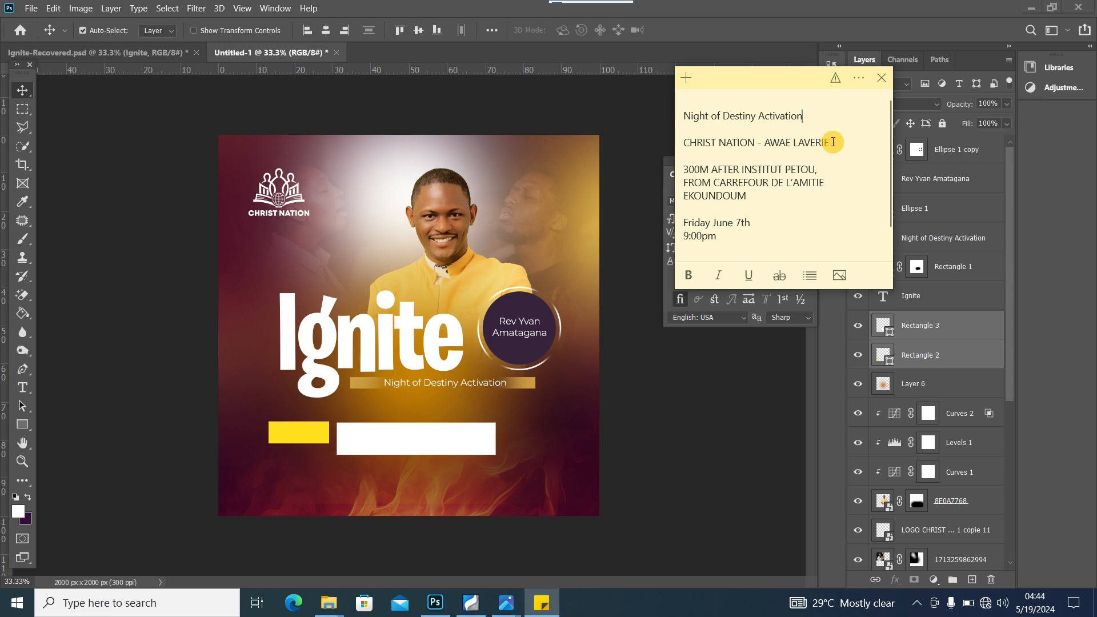
{"action": "left_click_drag", "start_coordinate": [832, 142], "coordinate": [680, 143]}
{"action": "right_click", "coordinate": [720, 143]}
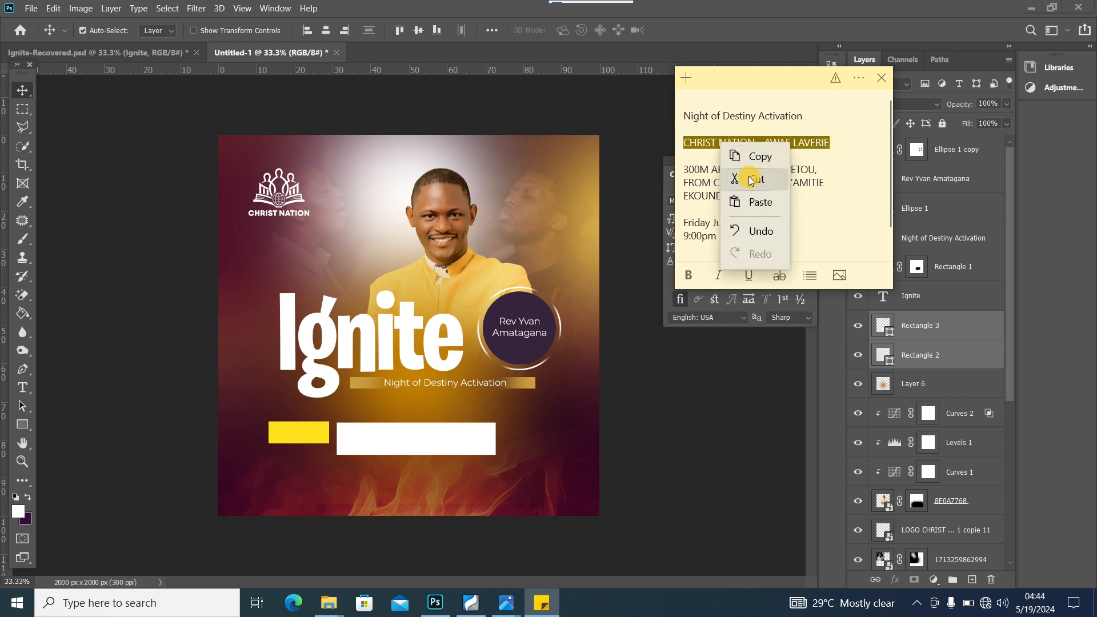
{"action": "left_click", "coordinate": [755, 160]}
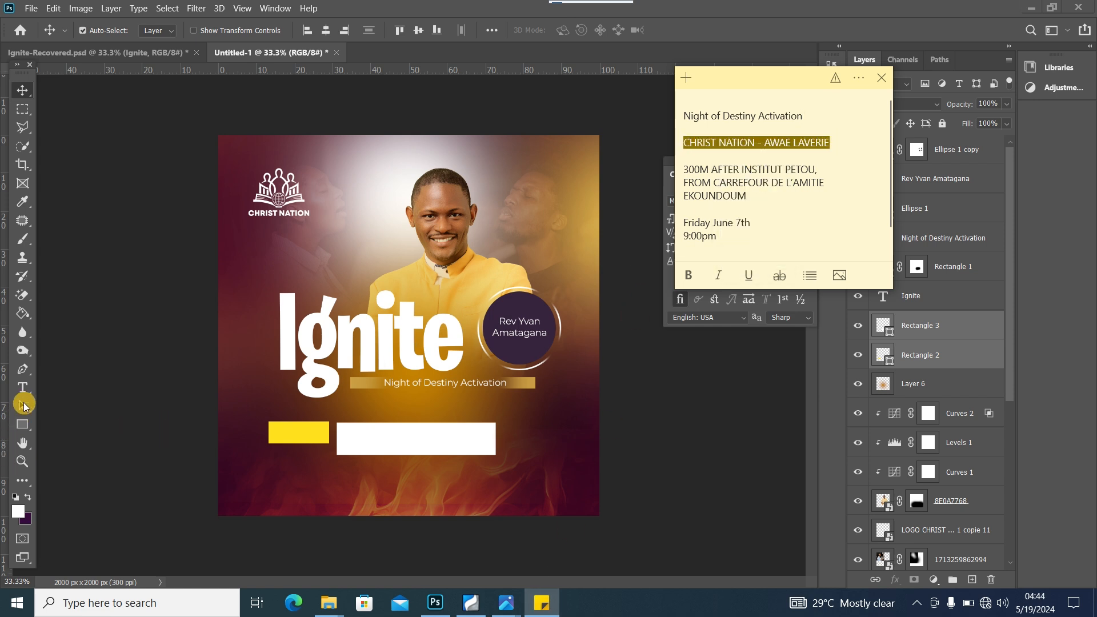
Step: Add the copied venue line "CHRIST NATION - AWAE LAVERIE" as new text below the boxes and set it to Montserrat ExtraBold
{"action": "left_click", "coordinate": [23, 403]}
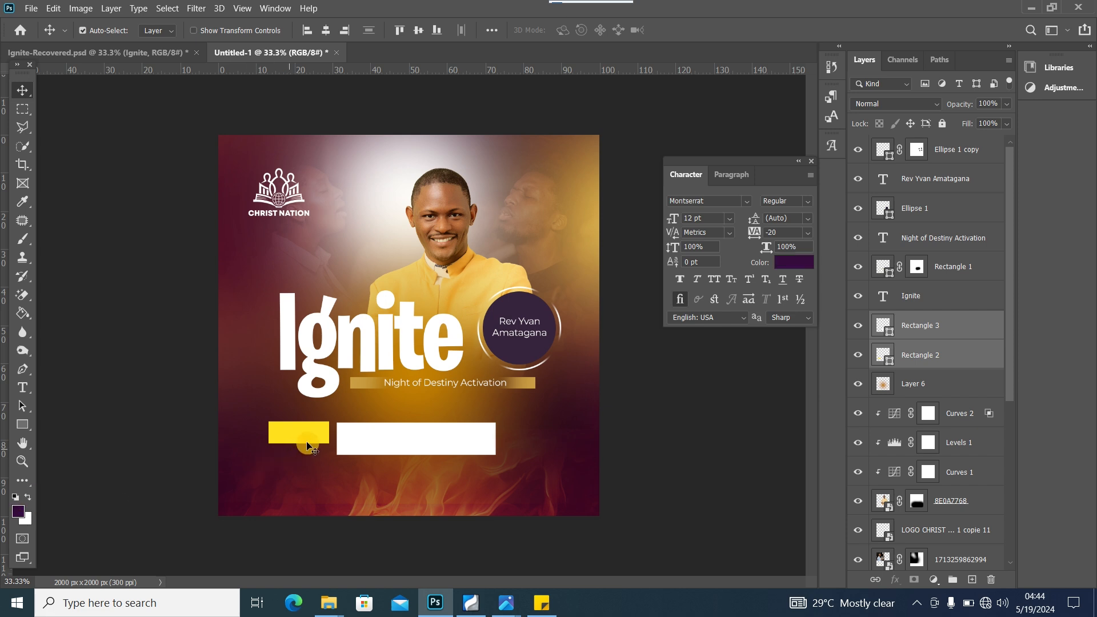
{"action": "left_click", "coordinate": [22, 387]}
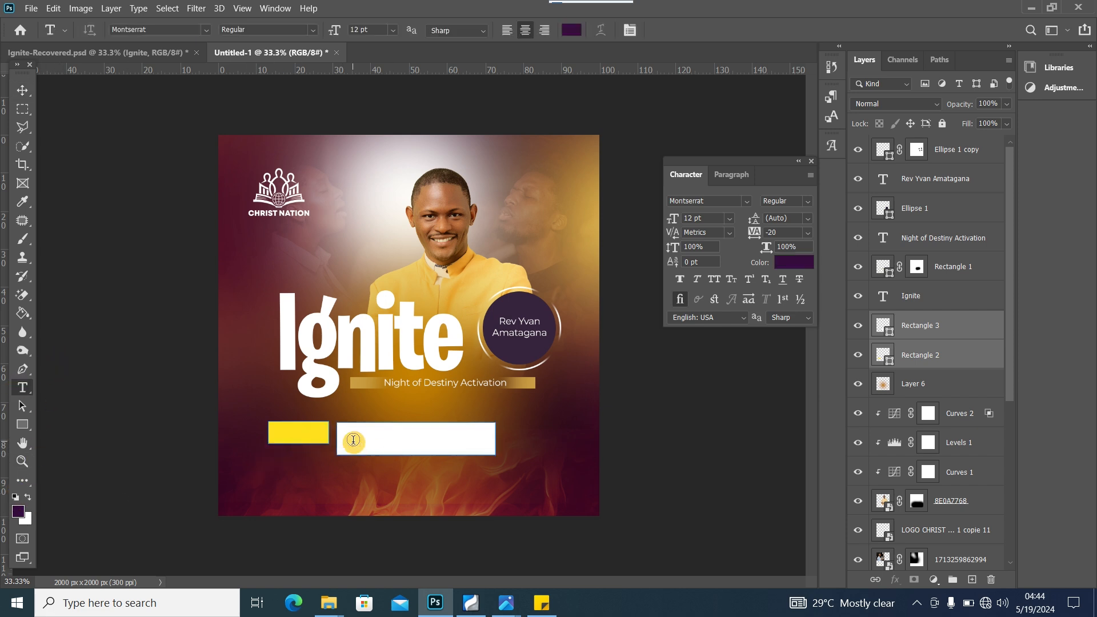
{"action": "left_click", "coordinate": [338, 490]}
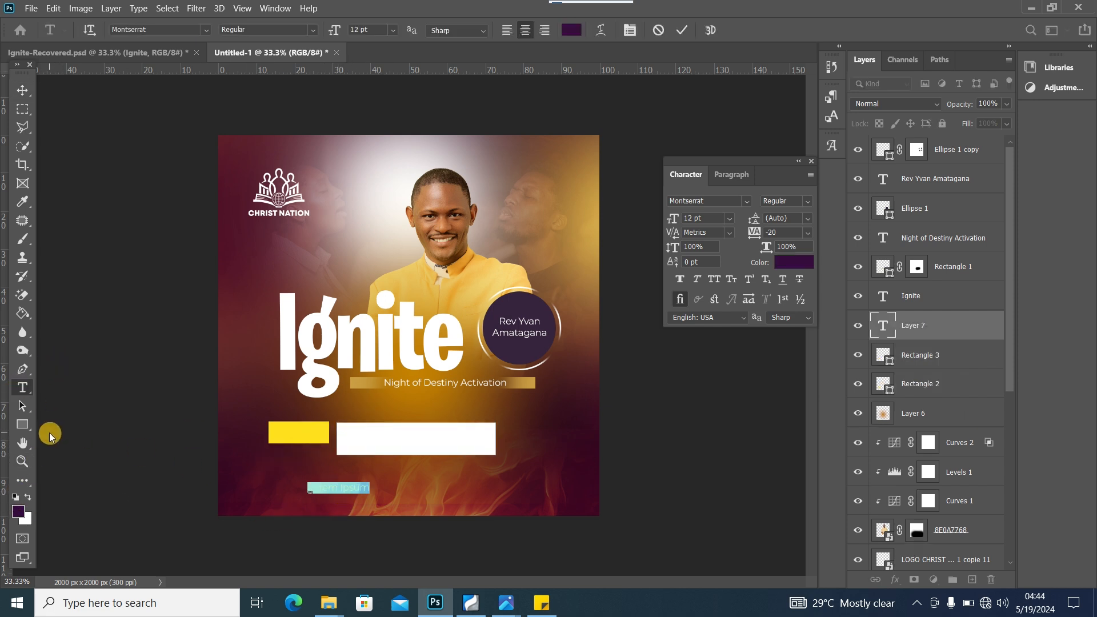
{"action": "key", "text": "ctrl+v"}
{"action": "key", "text": "ctrl+a"}
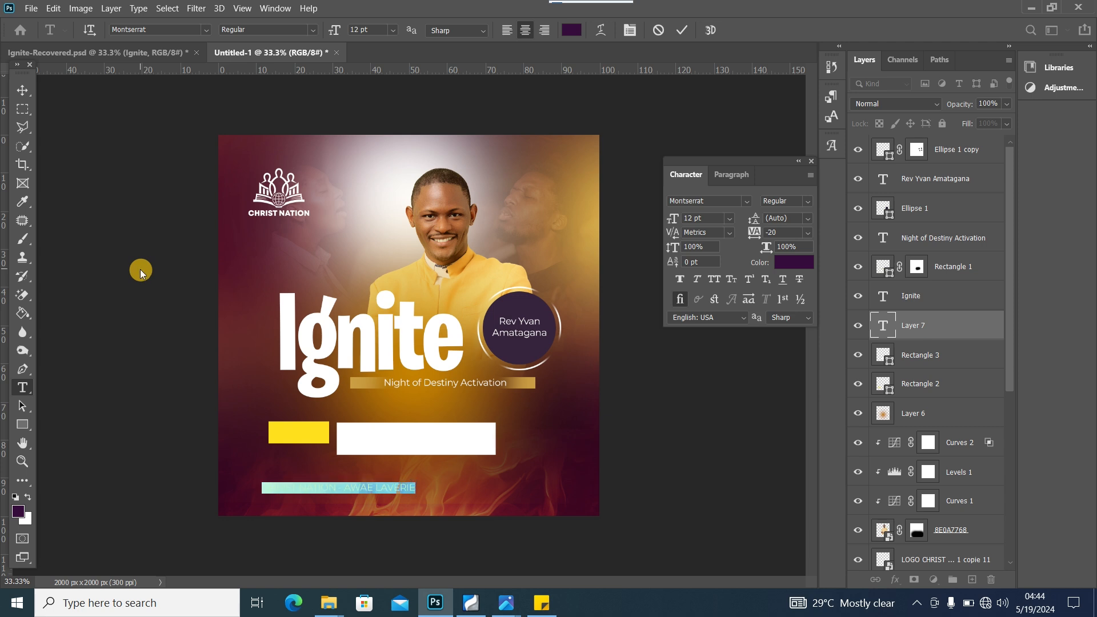
{"action": "left_click", "coordinate": [311, 30]}
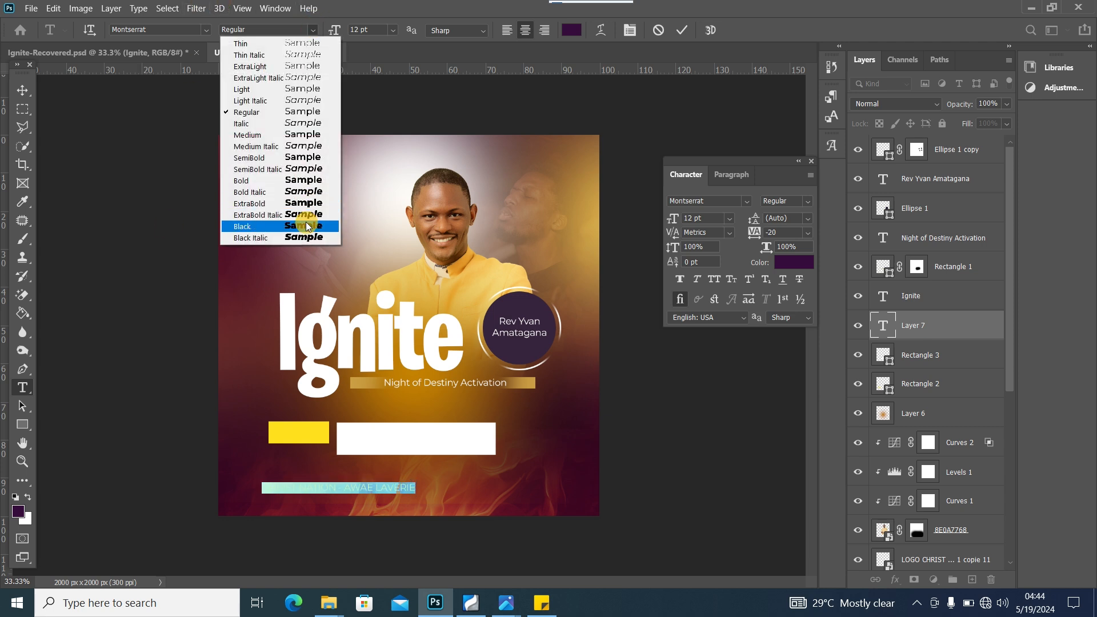
{"action": "left_click", "coordinate": [317, 203]}
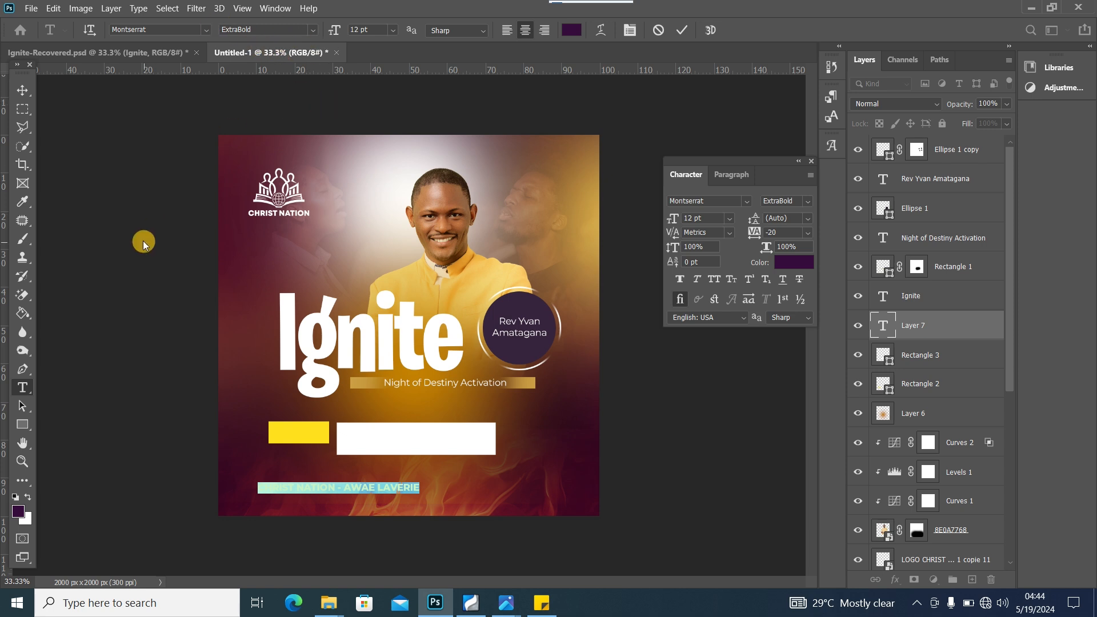
{"action": "left_click", "coordinate": [23, 90]}
Step: Move the venue line into the upper part of the white rectangle and scale it down to about 10.77 pt to fit the width
{"action": "left_click", "coordinate": [392, 497]}
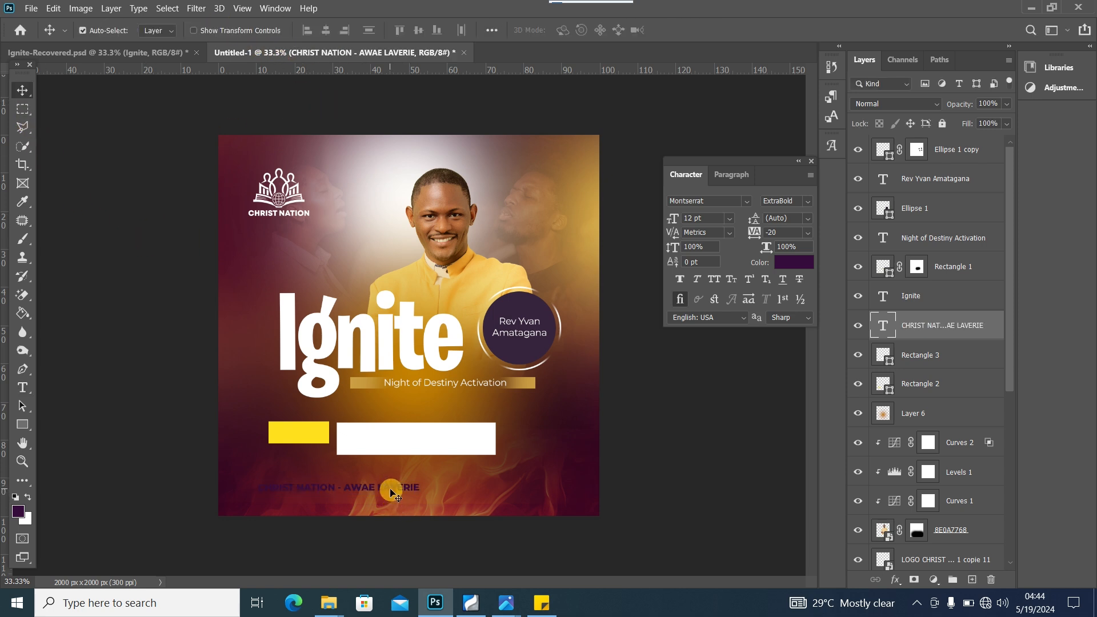
{"action": "left_click_drag", "start_coordinate": [392, 495], "coordinate": [476, 440]}
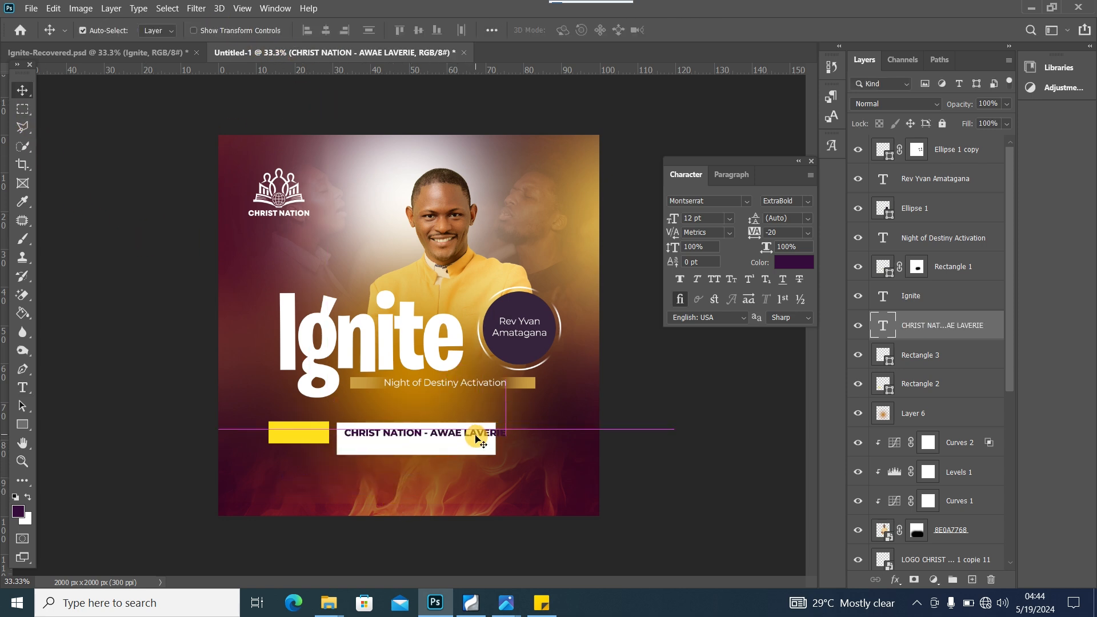
{"action": "key", "text": "ctrl+t"}
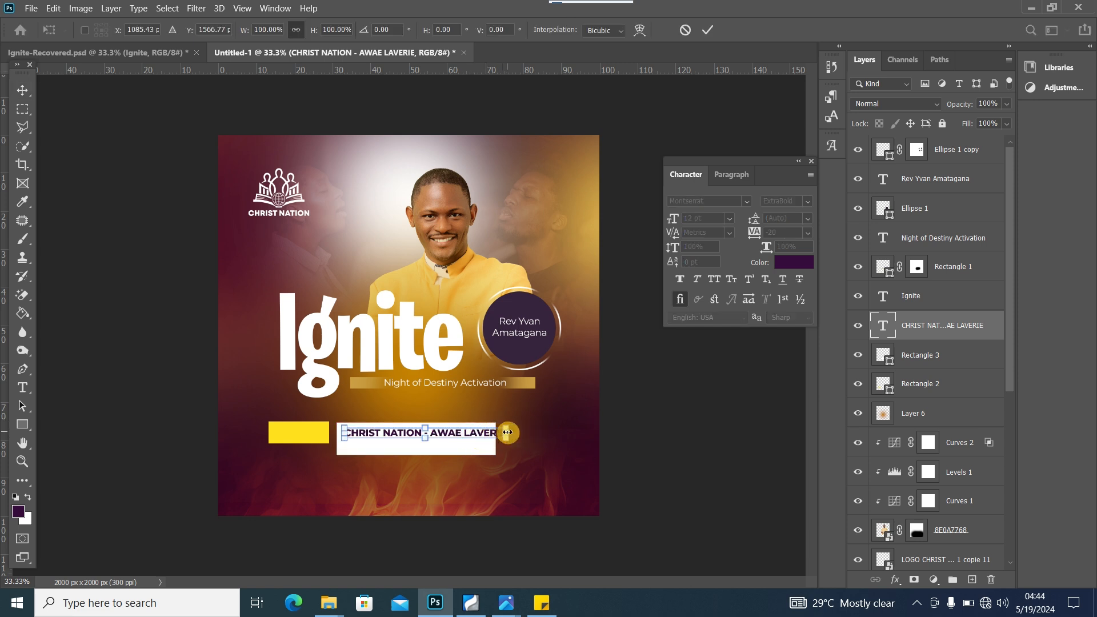
{"action": "left_click_drag", "start_coordinate": [506, 431], "coordinate": [489, 433]}
{"action": "left_click", "coordinate": [23, 90]}
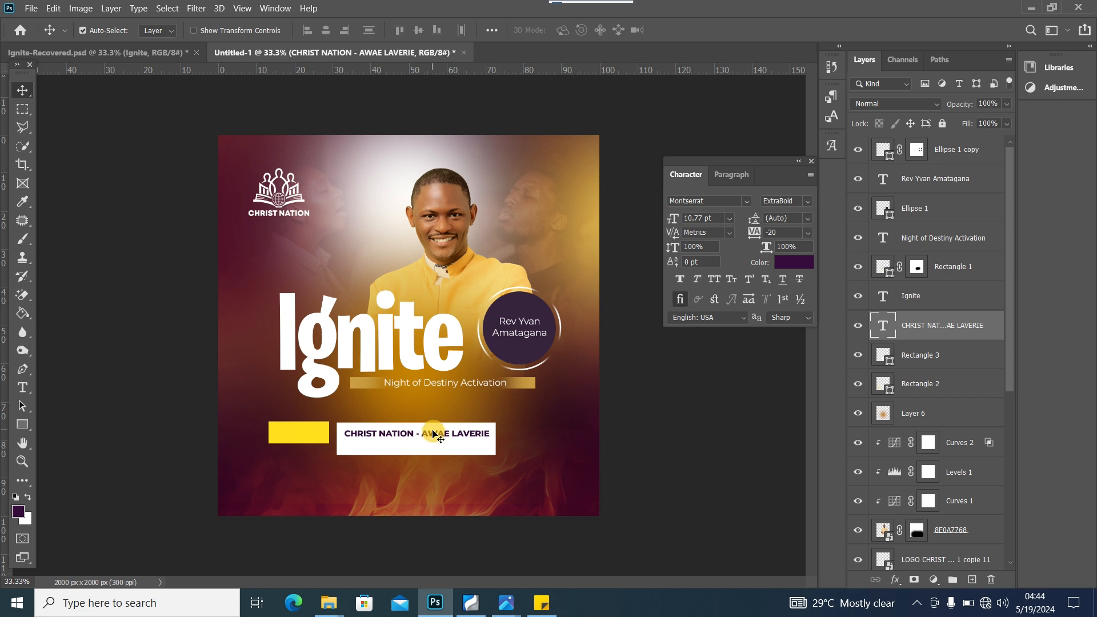
{"action": "left_click_drag", "start_coordinate": [434, 434], "coordinate": [434, 432]}
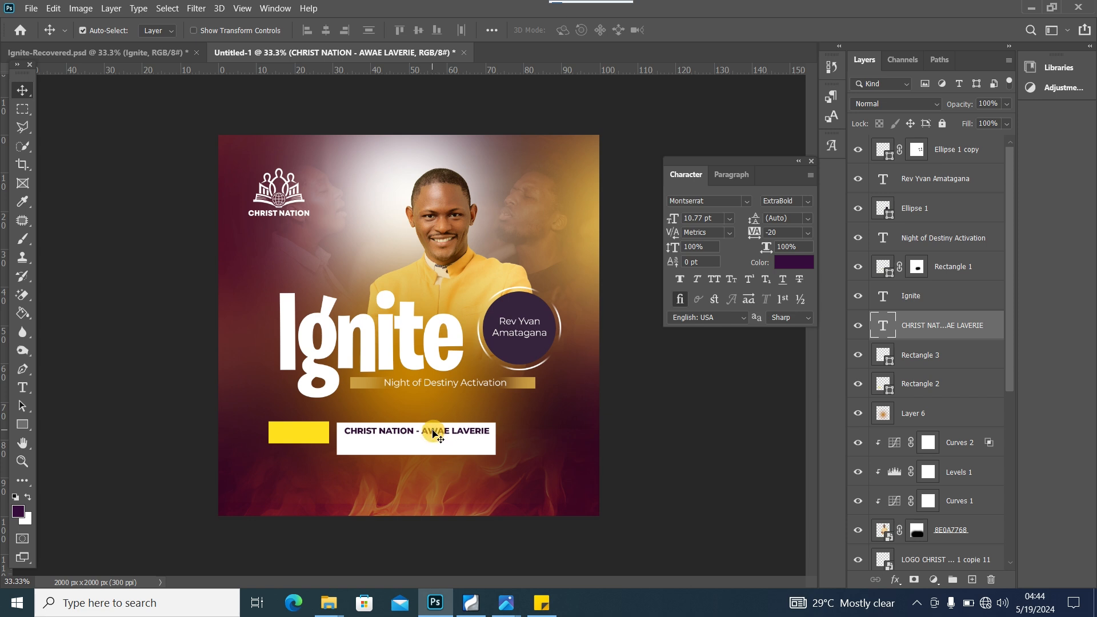
Step: Recolor the venue line dark red (#57141e), sampled from the flyer's lower background
{"action": "double_click", "coordinate": [882, 325]}
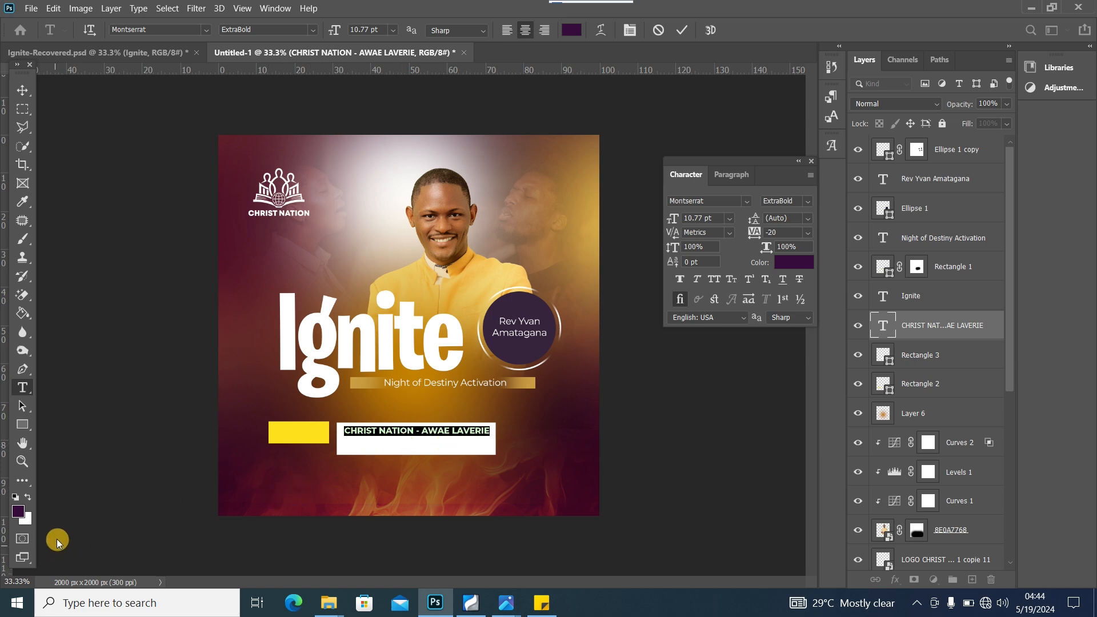
{"action": "left_click", "coordinate": [15, 513]}
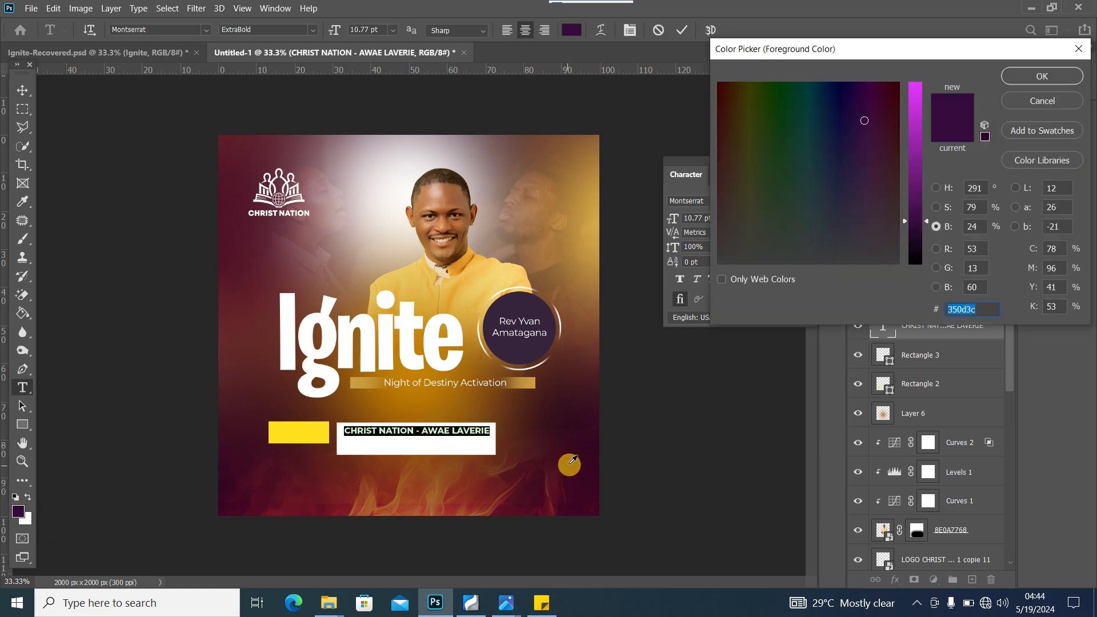
{"action": "left_click", "coordinate": [506, 484]}
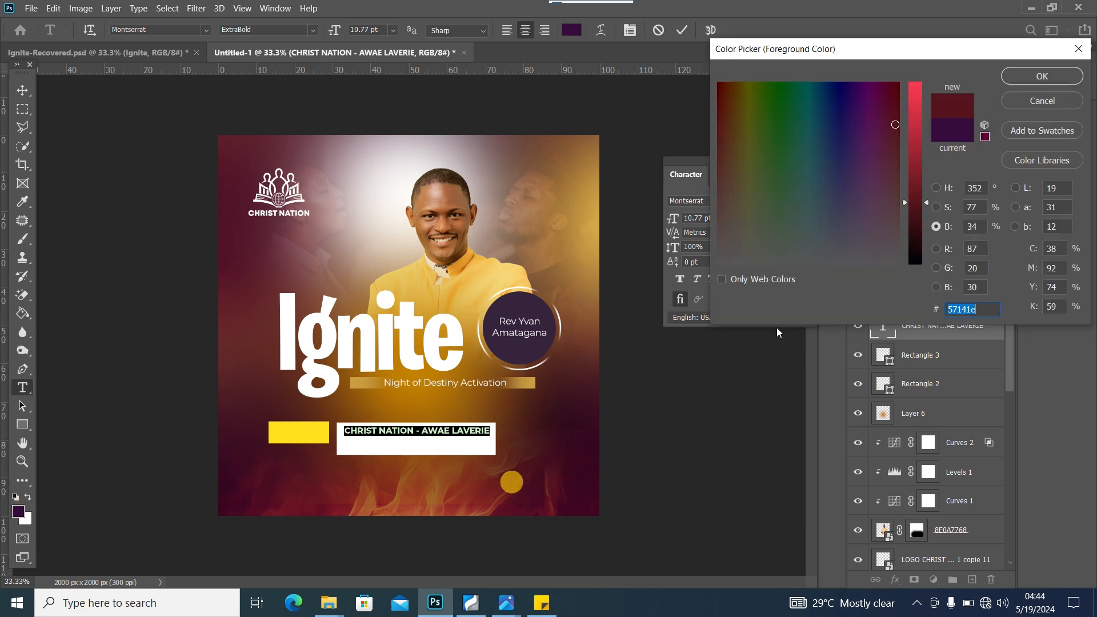
{"action": "left_click", "coordinate": [1042, 76]}
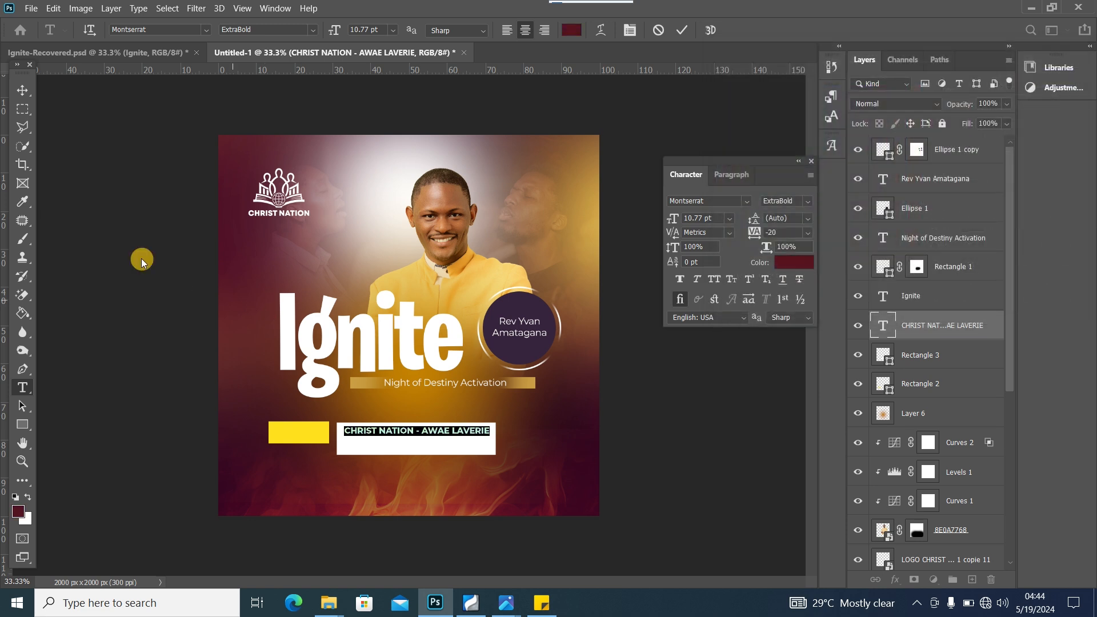
{"action": "left_click", "coordinate": [21, 87]}
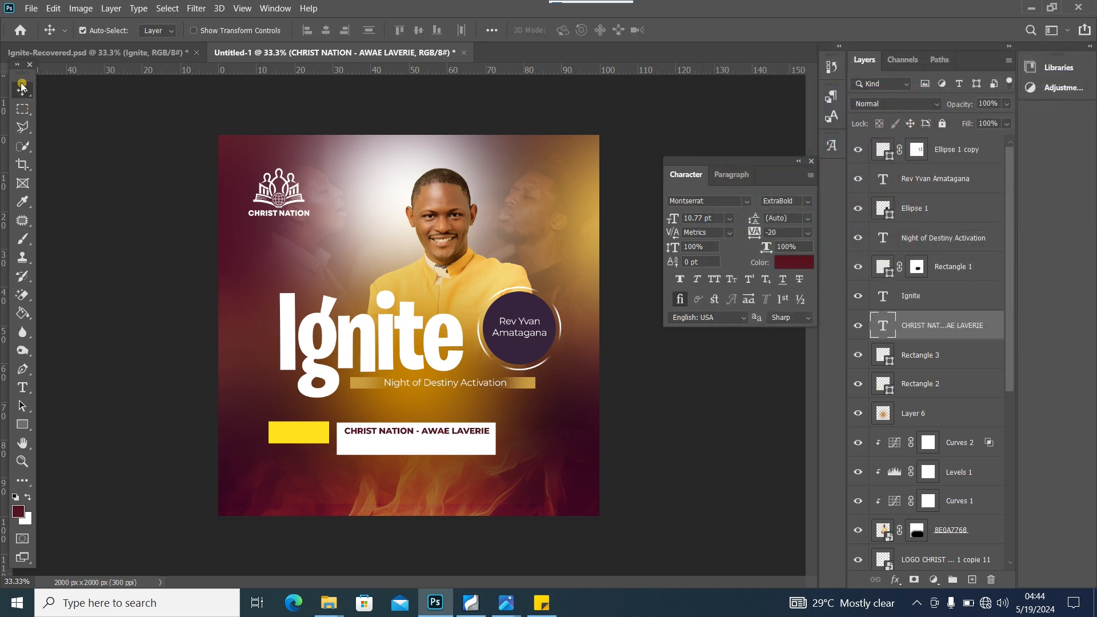
Step: Switch to Sticky Notes and cut the three-line venue address from the note
{"action": "left_click", "coordinate": [535, 610]}
{"action": "left_click_drag", "start_coordinate": [755, 196], "coordinate": [675, 173]}
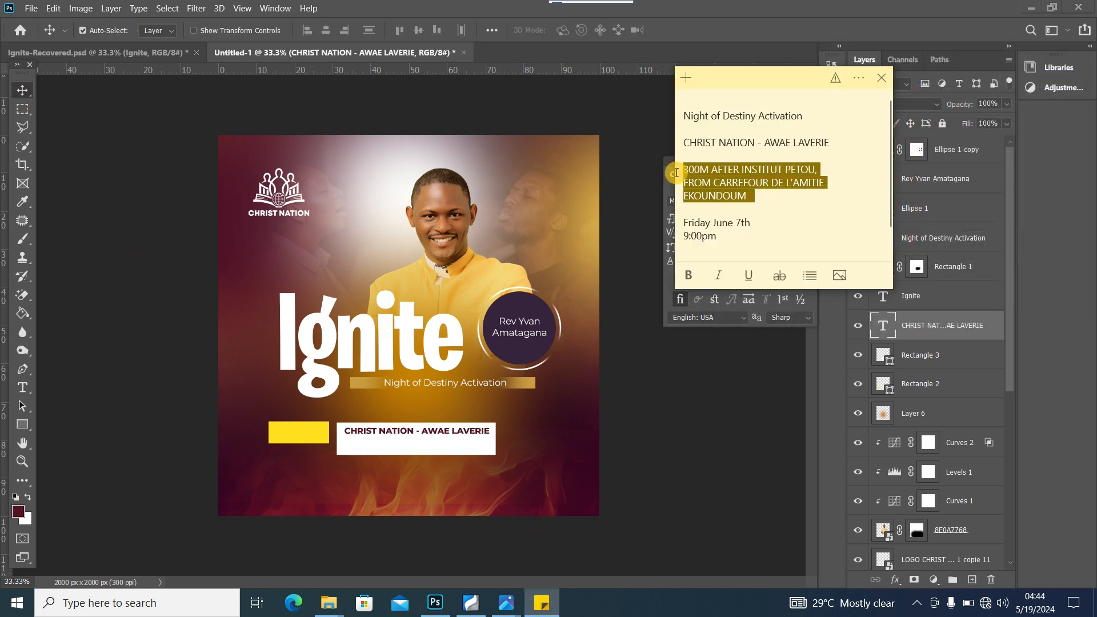
{"action": "right_click", "coordinate": [738, 173]}
{"action": "left_click", "coordinate": [774, 213]}
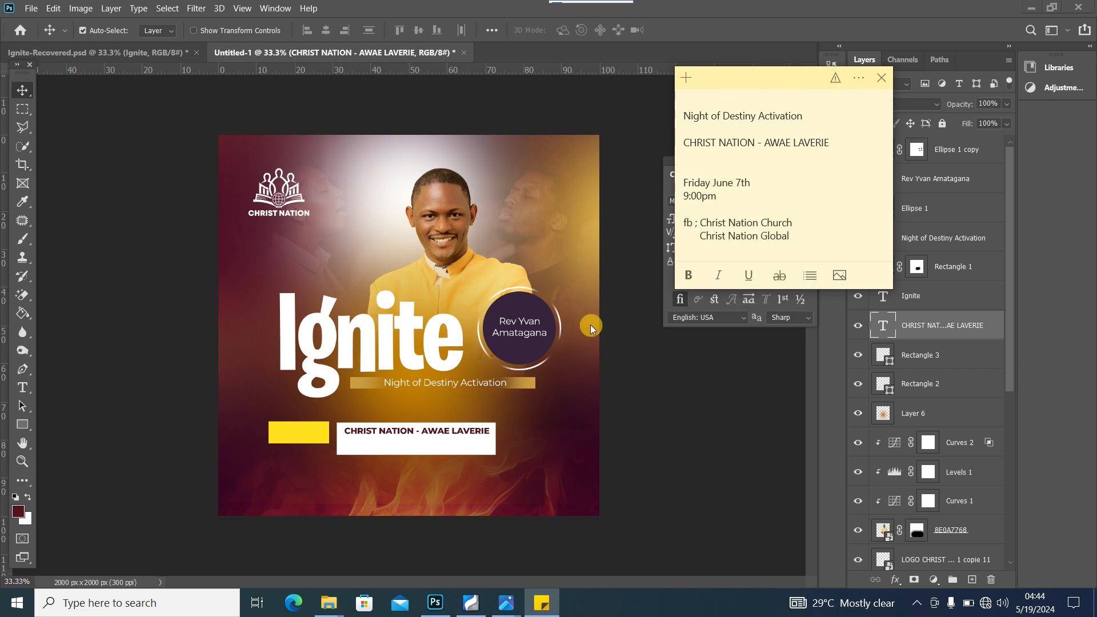
Step: Return to Photoshop and paste the venue address into a new paragraph text frame below the white rectangle
{"action": "left_click", "coordinate": [751, 12]}
{"action": "left_click", "coordinate": [23, 387]}
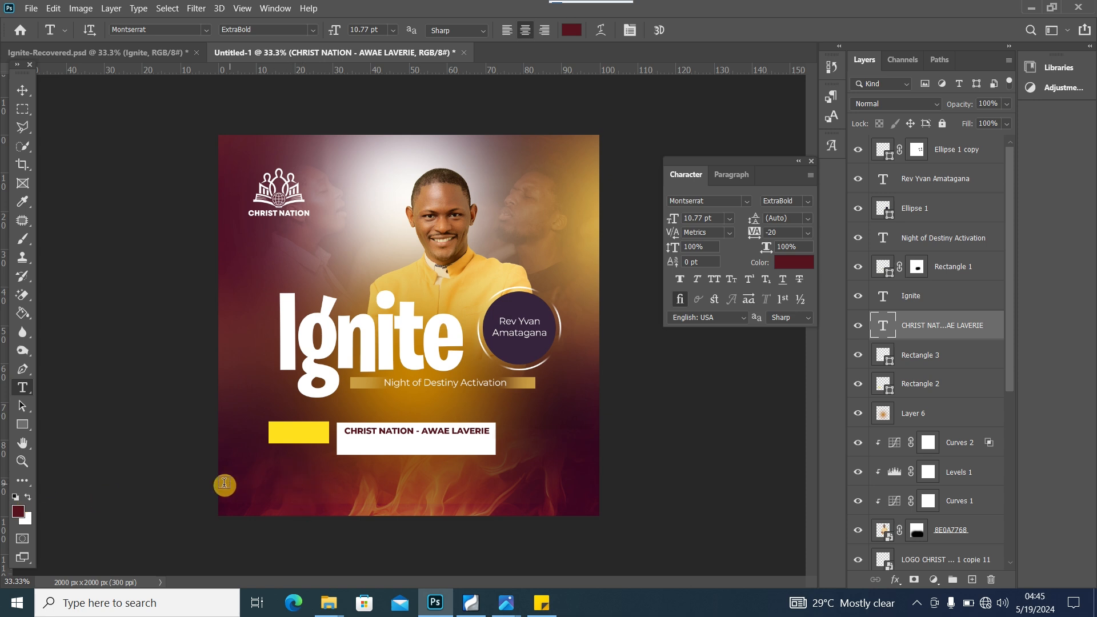
{"action": "left_click_drag", "start_coordinate": [299, 479], "coordinate": [473, 506]}
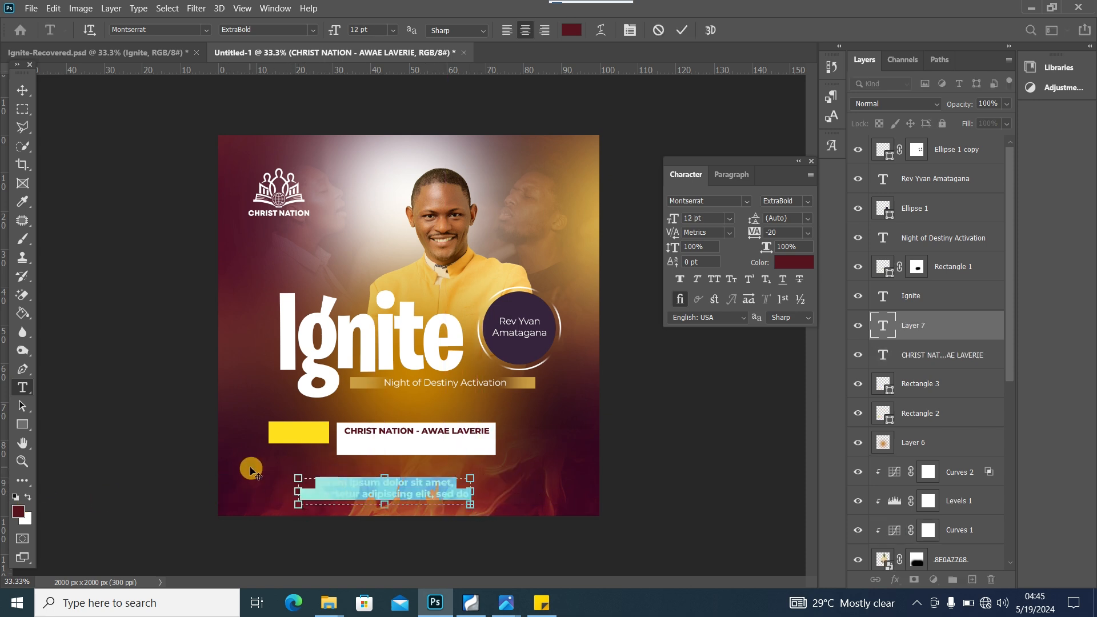
{"action": "type", "text": "FROM AFTER INSTITUT PETOU, FROM CARREFOUR DE L'AMITIE"}
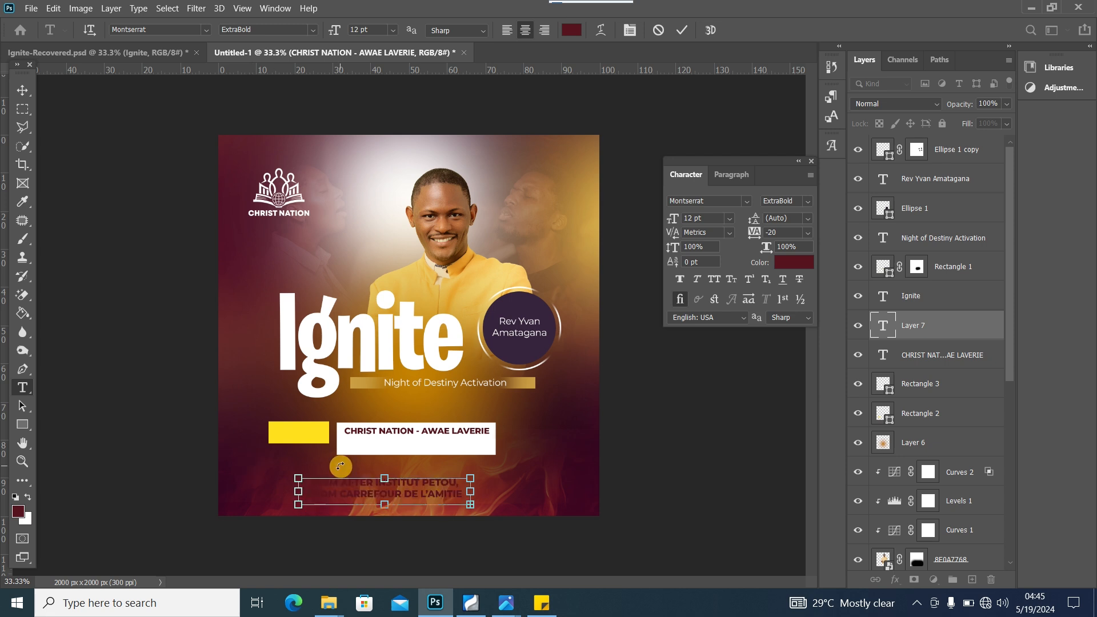
Step: Format the address as Montserrat Regular, 10 pt, left-aligned, and widen its text frame so it fits on two lines
{"action": "key", "text": "ctrl+a"}
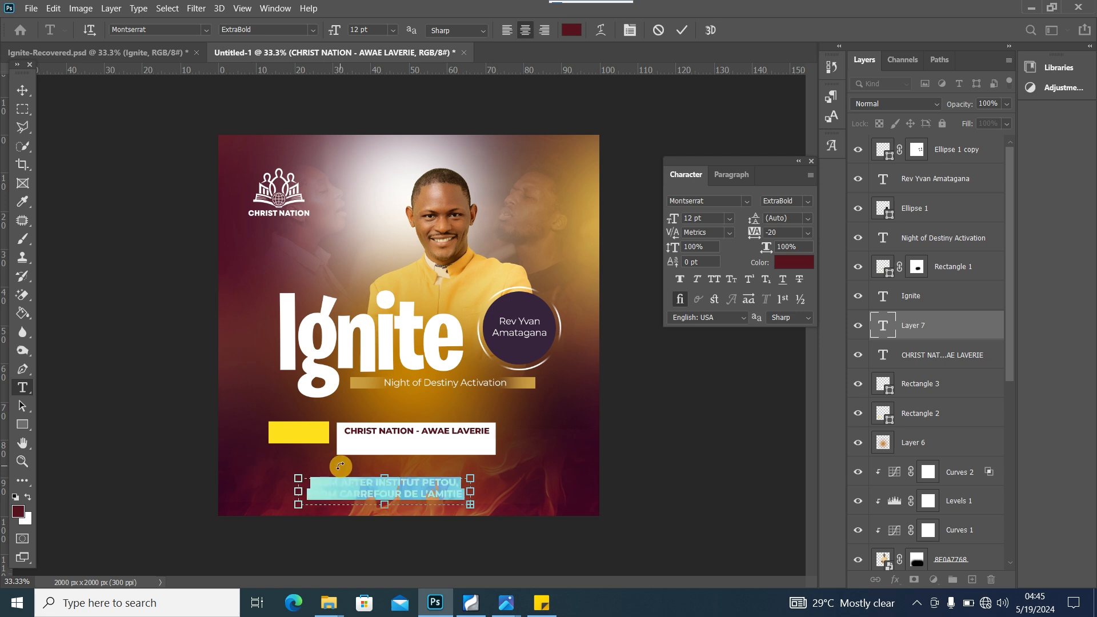
{"action": "left_click", "coordinate": [311, 31]}
{"action": "left_click", "coordinate": [286, 114]}
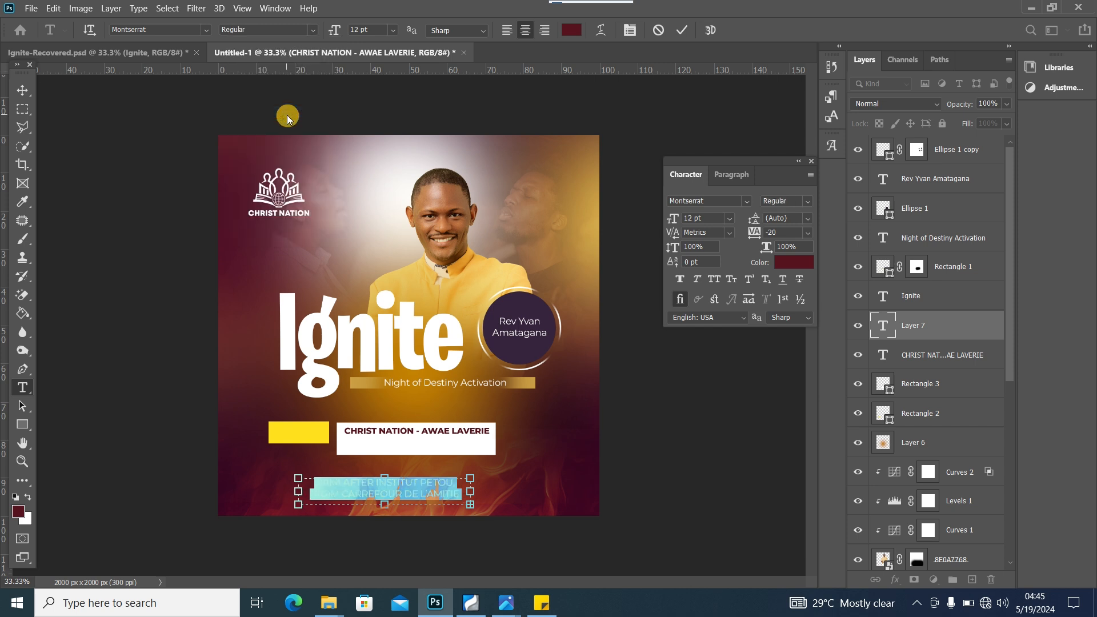
{"action": "left_click", "coordinate": [393, 30]}
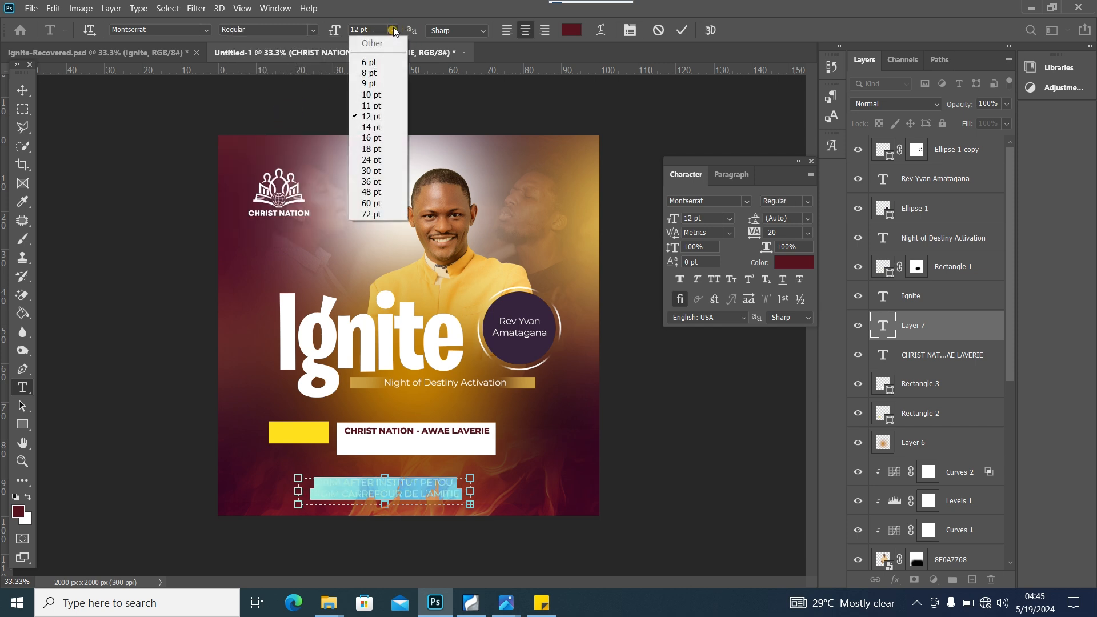
{"action": "left_click", "coordinate": [376, 95]}
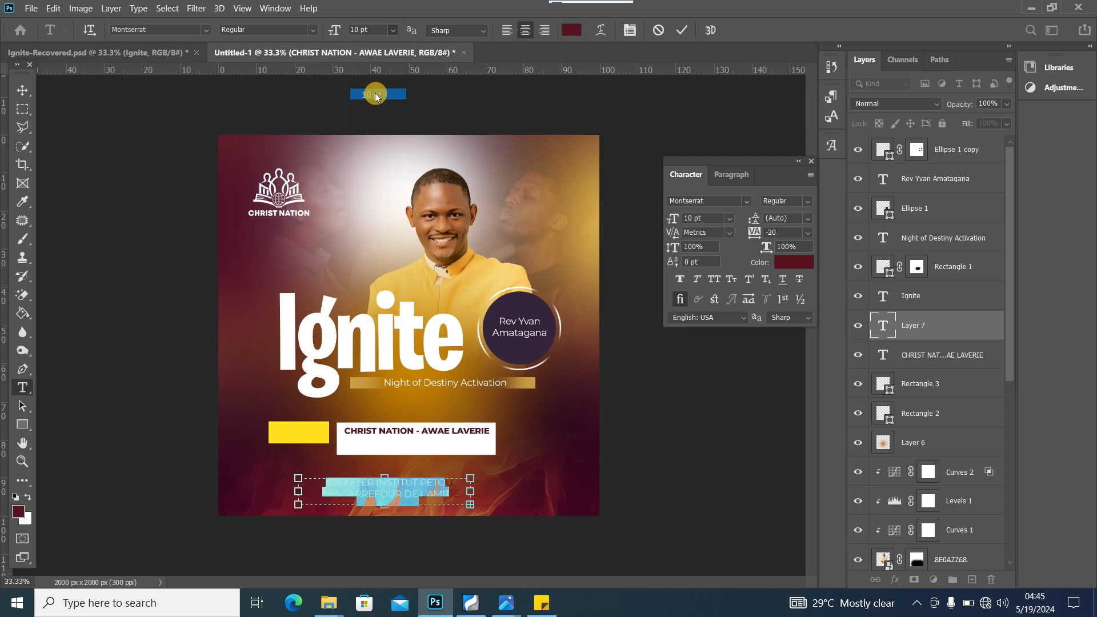
{"action": "left_click", "coordinate": [513, 29]}
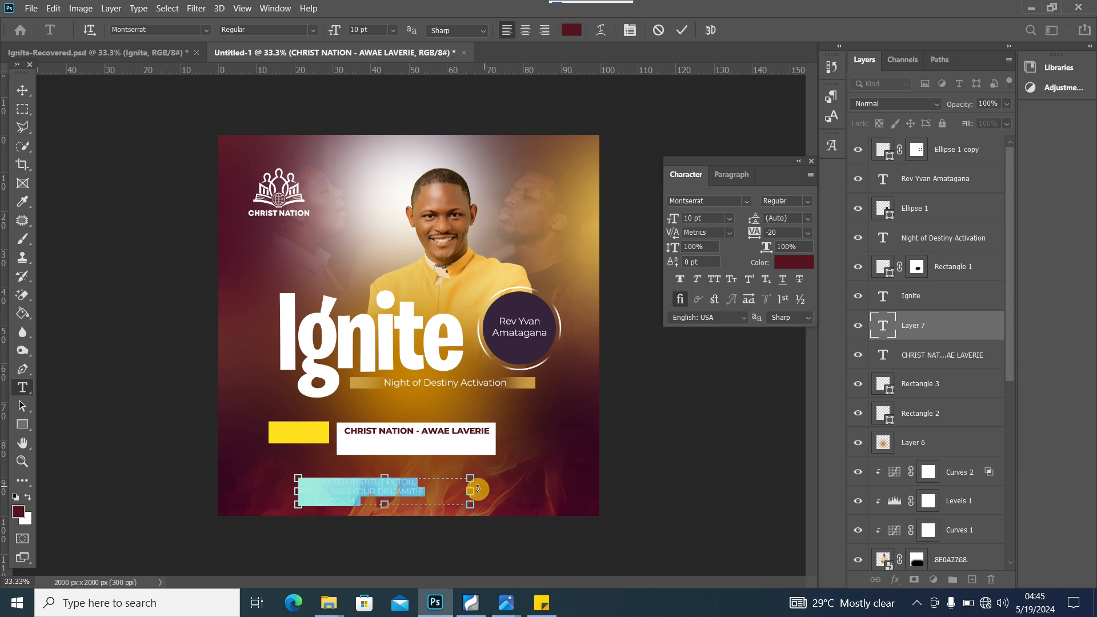
{"action": "left_click_drag", "start_coordinate": [470, 490], "coordinate": [480, 490]}
{"action": "left_click_drag", "start_coordinate": [478, 492], "coordinate": [496, 491]}
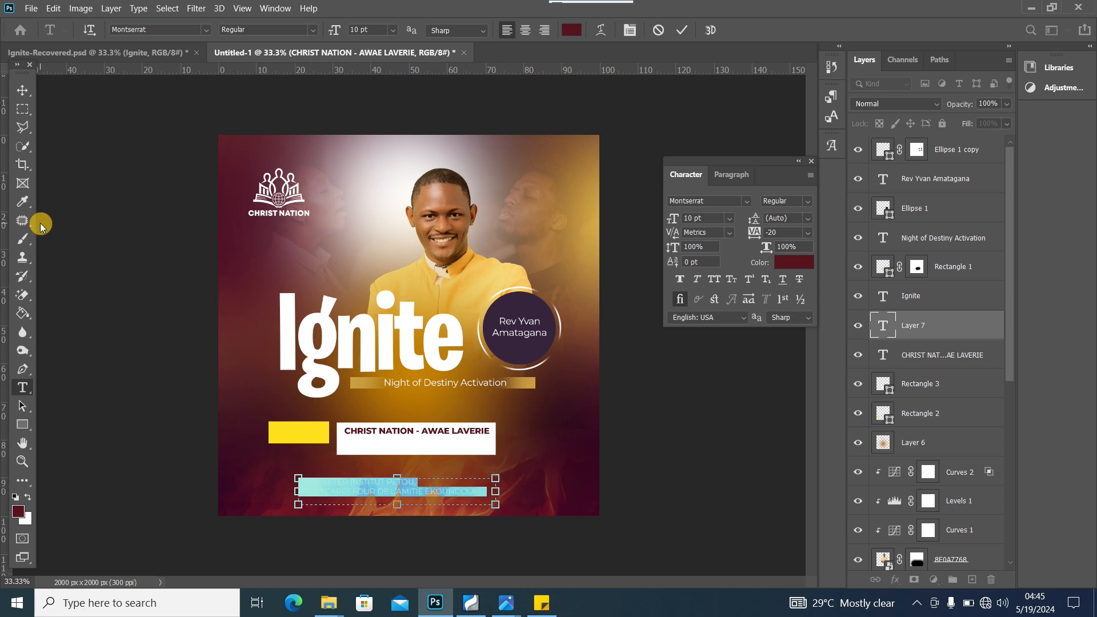
{"action": "left_click", "coordinate": [23, 90]}
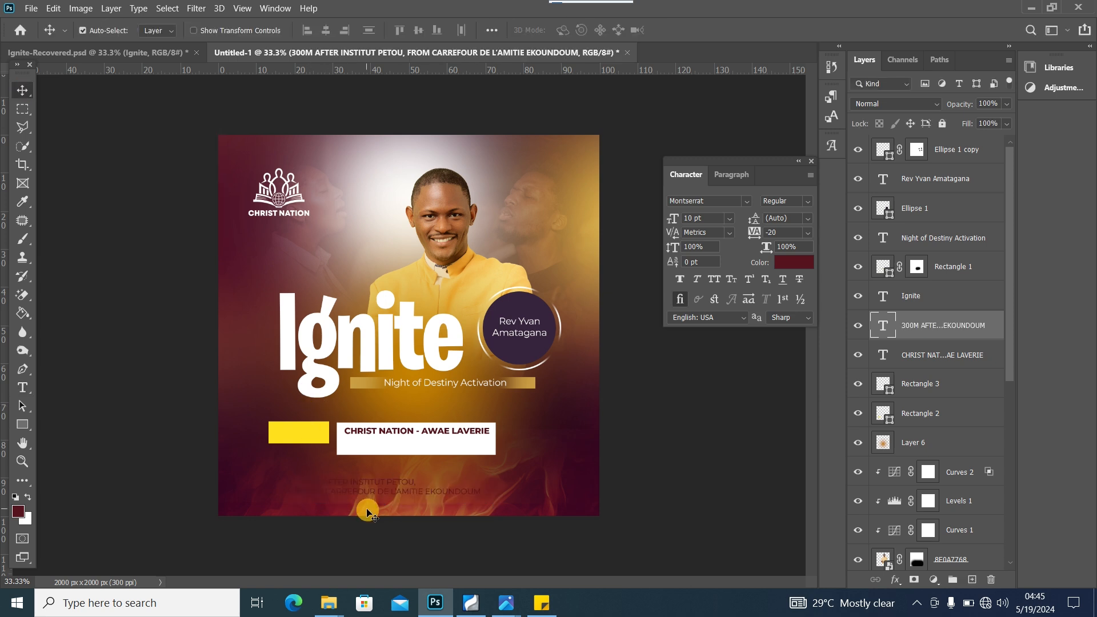
Step: Scale the address text to about 75% and place it under the venue line inside the white rectangle
{"action": "key", "text": "ctrl+t"}
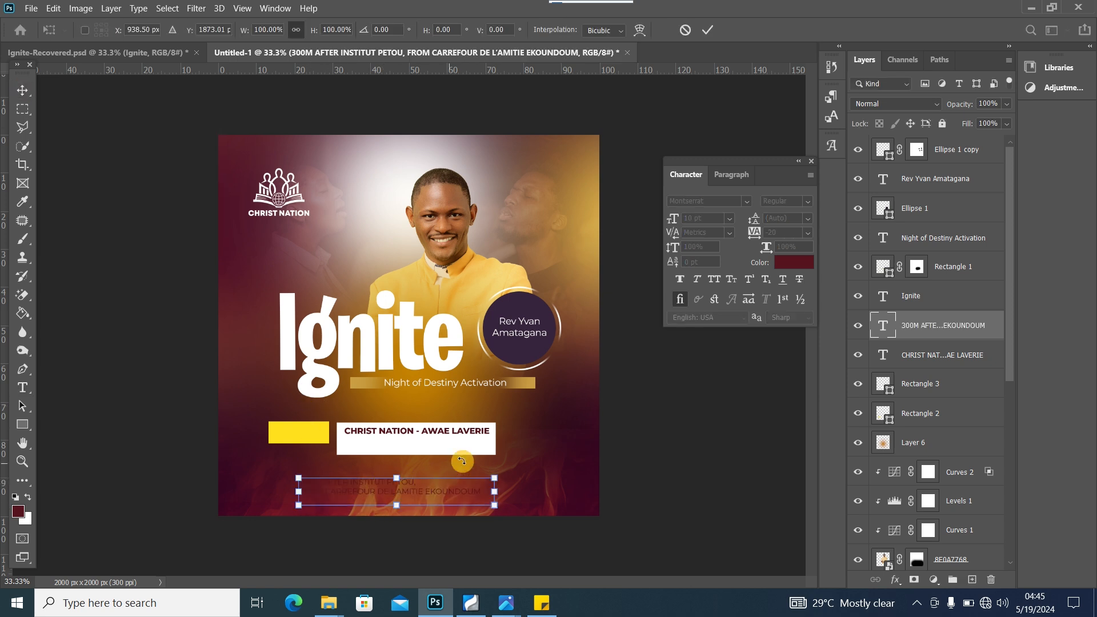
{"action": "left_click_drag", "start_coordinate": [493, 478], "coordinate": [442, 447]}
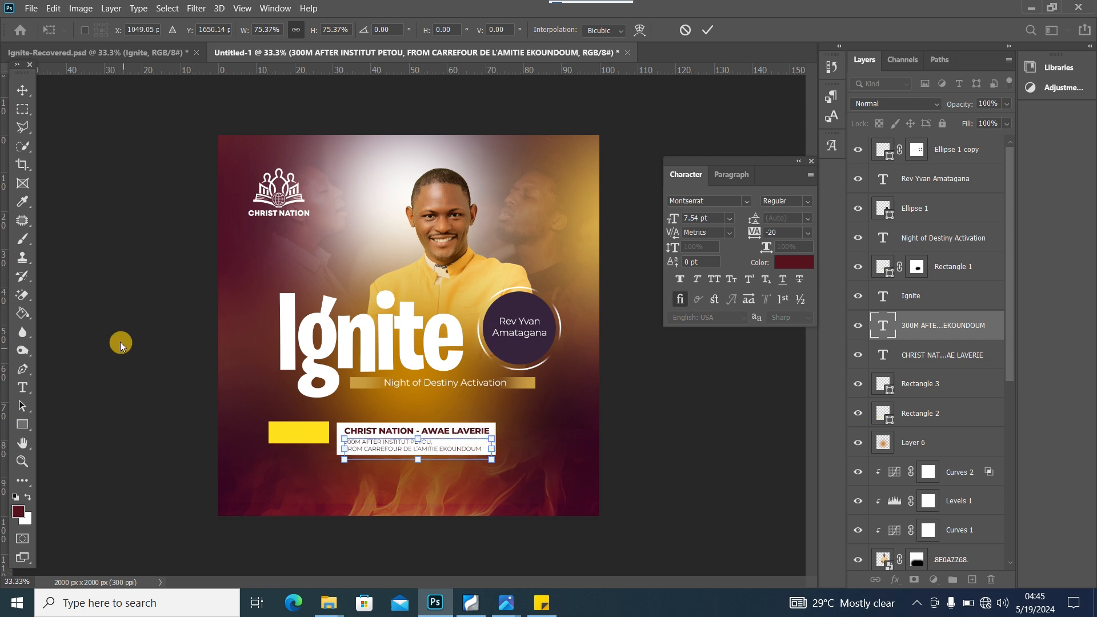
{"action": "left_click", "coordinate": [28, 92]}
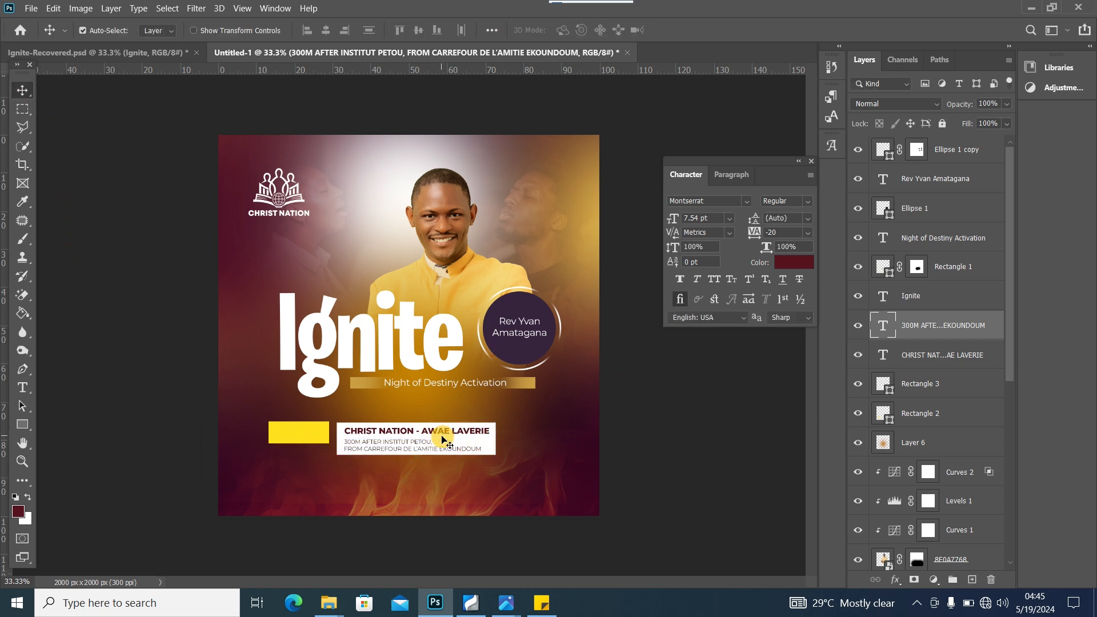
Step: Set the address text's font style to SemiBold
{"action": "double_click", "coordinate": [426, 444]}
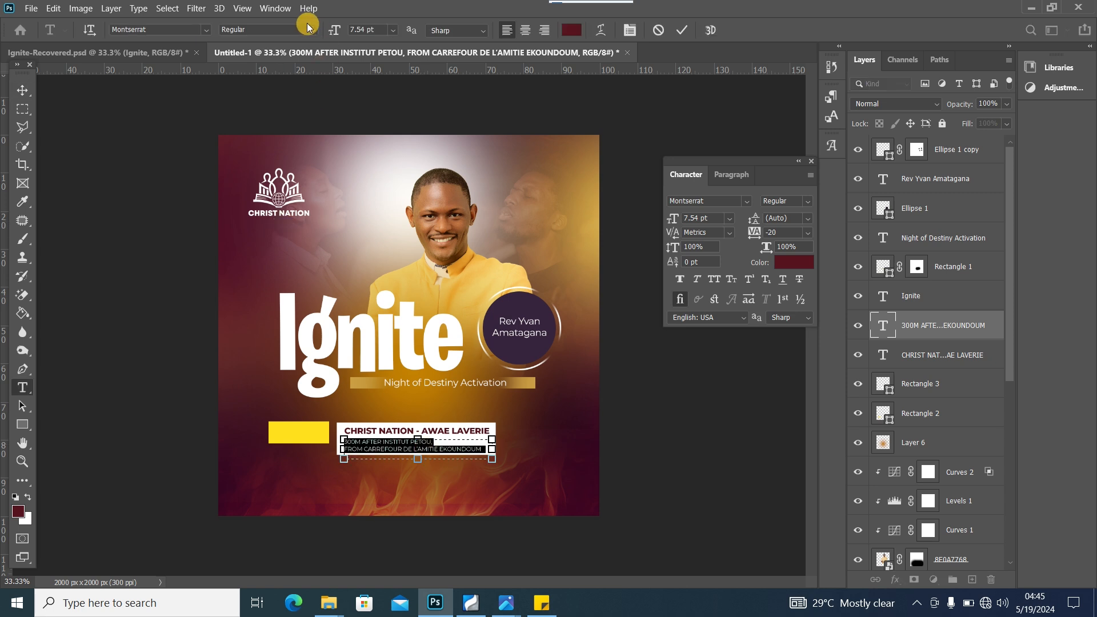
{"action": "left_click", "coordinate": [313, 29]}
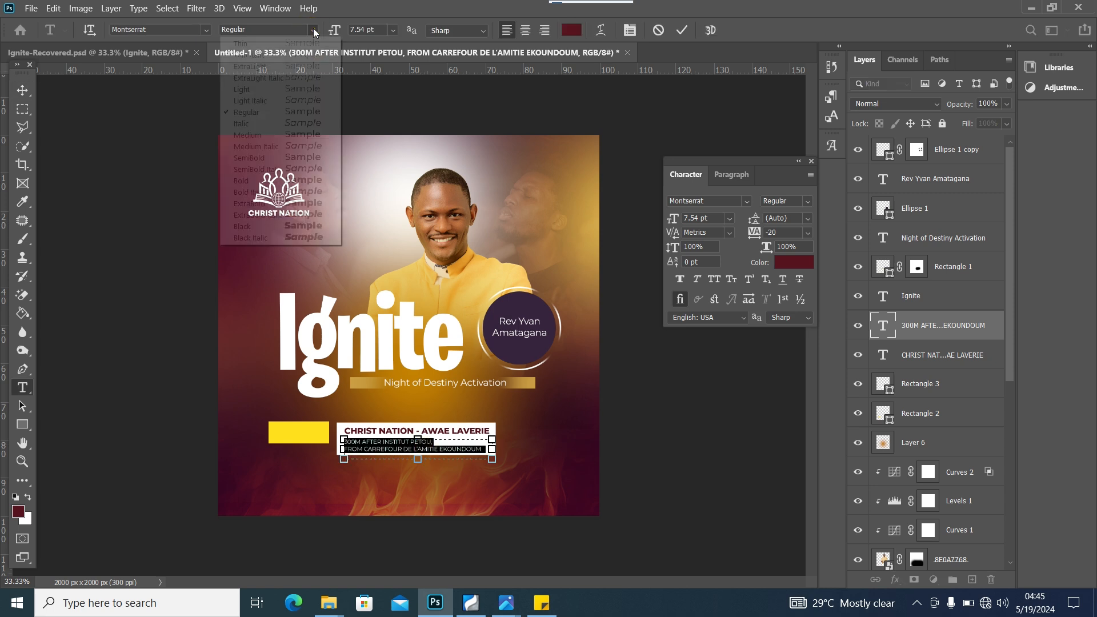
{"action": "left_click", "coordinate": [305, 158]}
{"action": "left_click", "coordinate": [22, 90]}
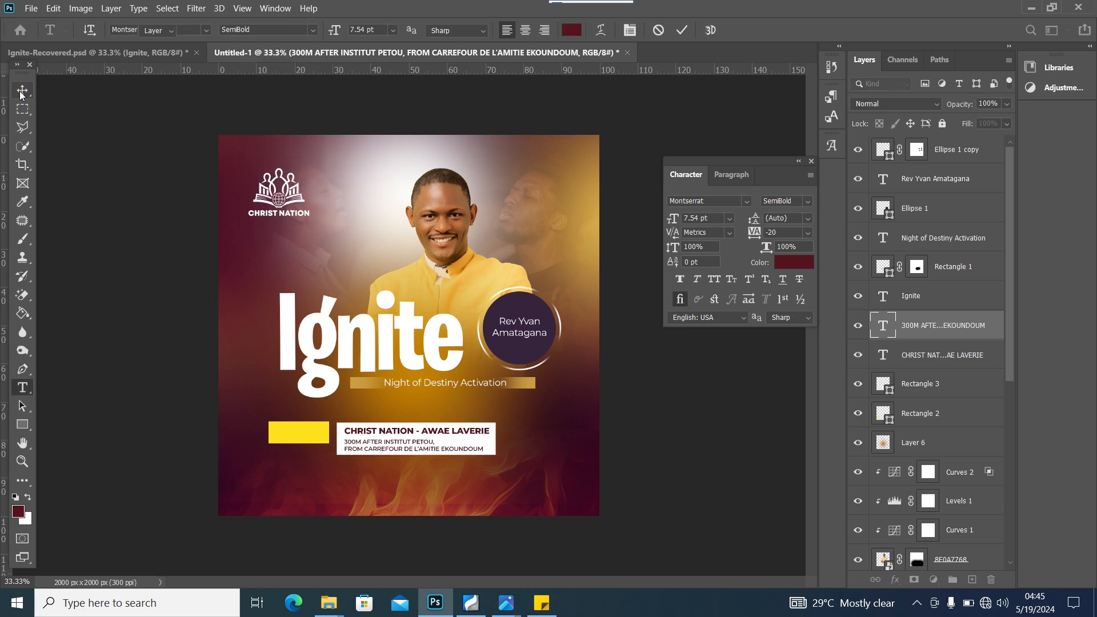
Step: Nudge the address text slightly up, closer to the venue line
{"action": "key", "text": "Up"}
{"action": "key", "text": "Up"}
{"action": "key", "text": "Up"}
{"action": "key", "text": "Up"}
{"action": "key", "text": "Up"}
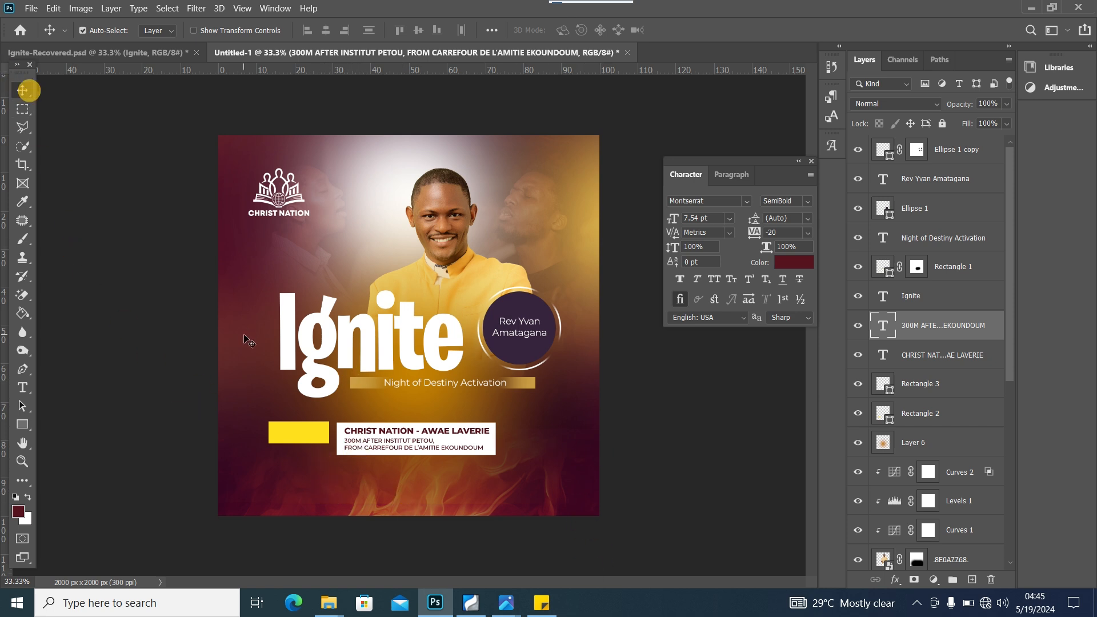
Step: Add the text "Friday" in dark red Montserrat SemiBold, 10 pt, and place it in the upper part of the yellow rectangle
{"action": "left_click", "coordinate": [23, 387]}
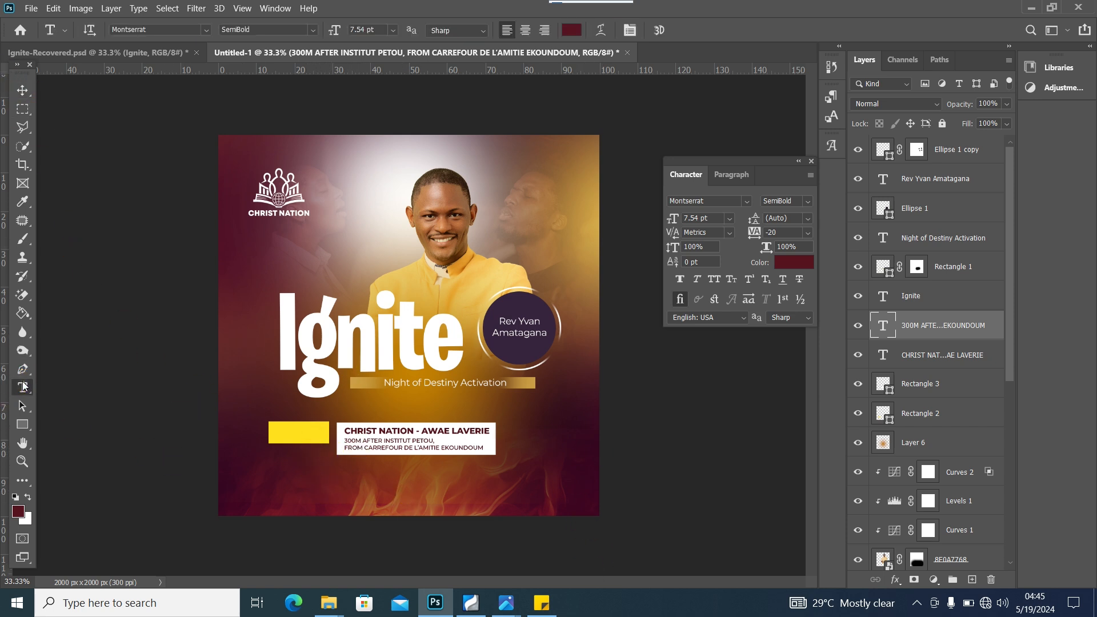
{"action": "left_click", "coordinate": [302, 446]}
{"action": "left_click", "coordinate": [28, 496]}
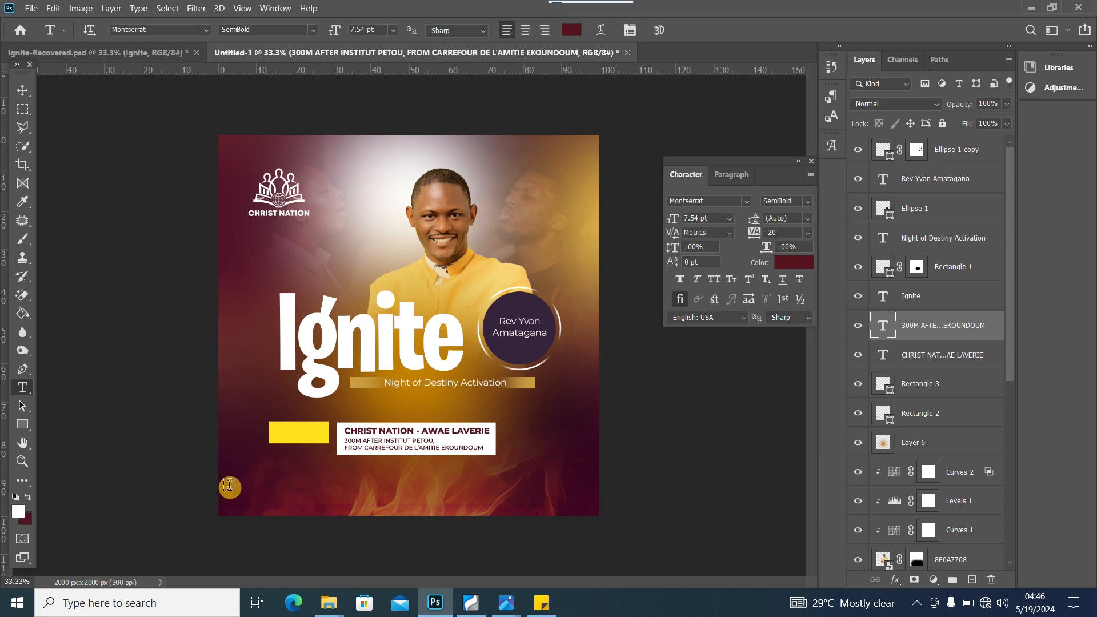
{"action": "left_click", "coordinate": [26, 496]}
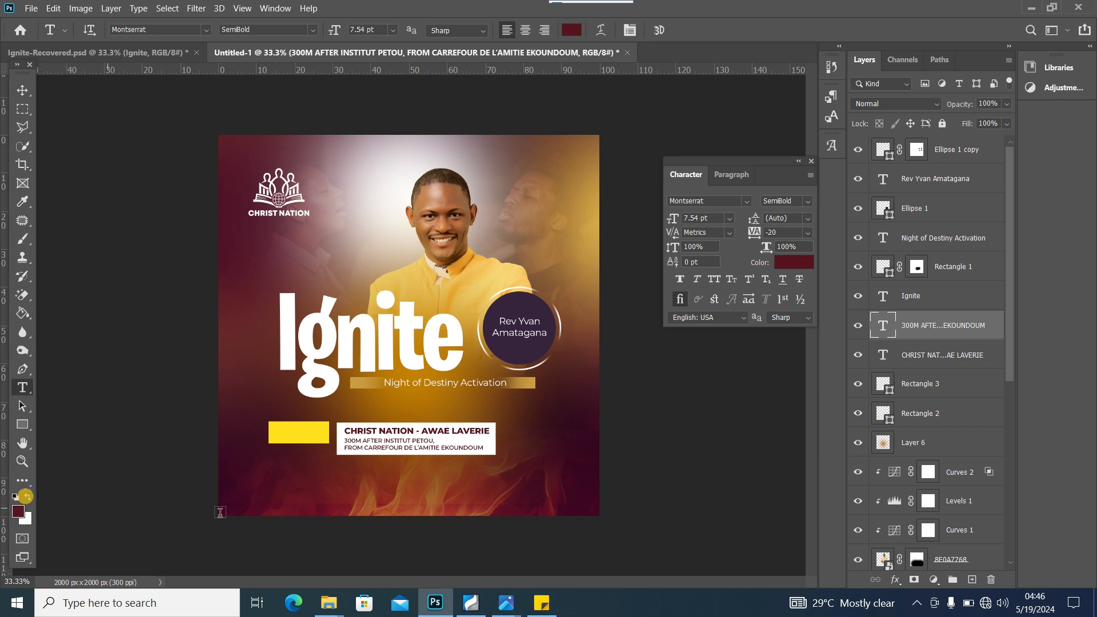
{"action": "left_click", "coordinate": [366, 497]}
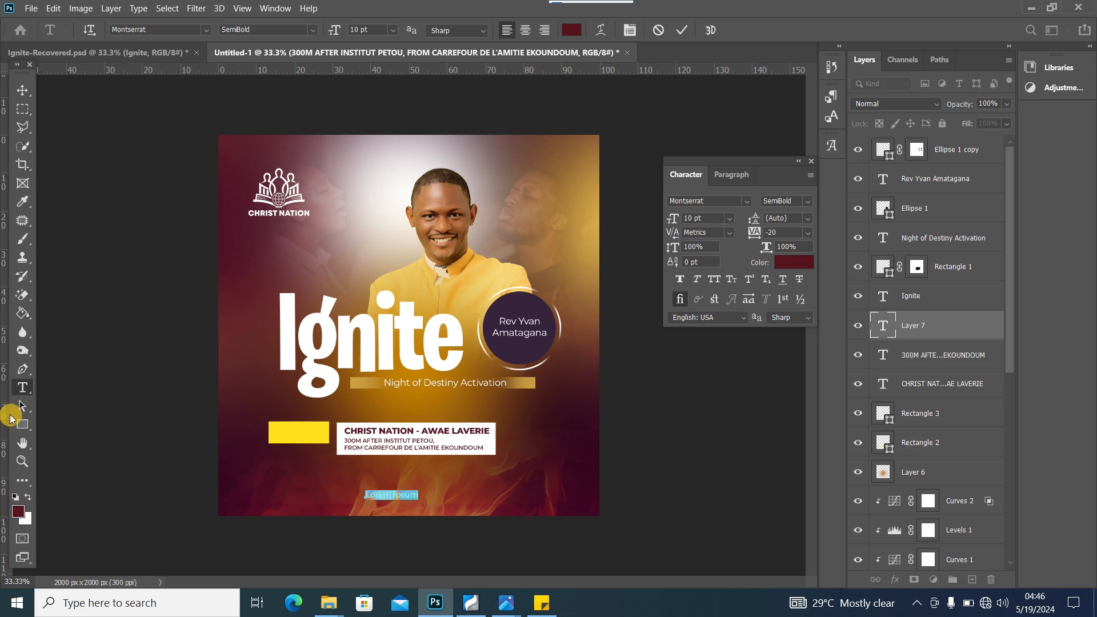
{"action": "type", "text": "Friday"}
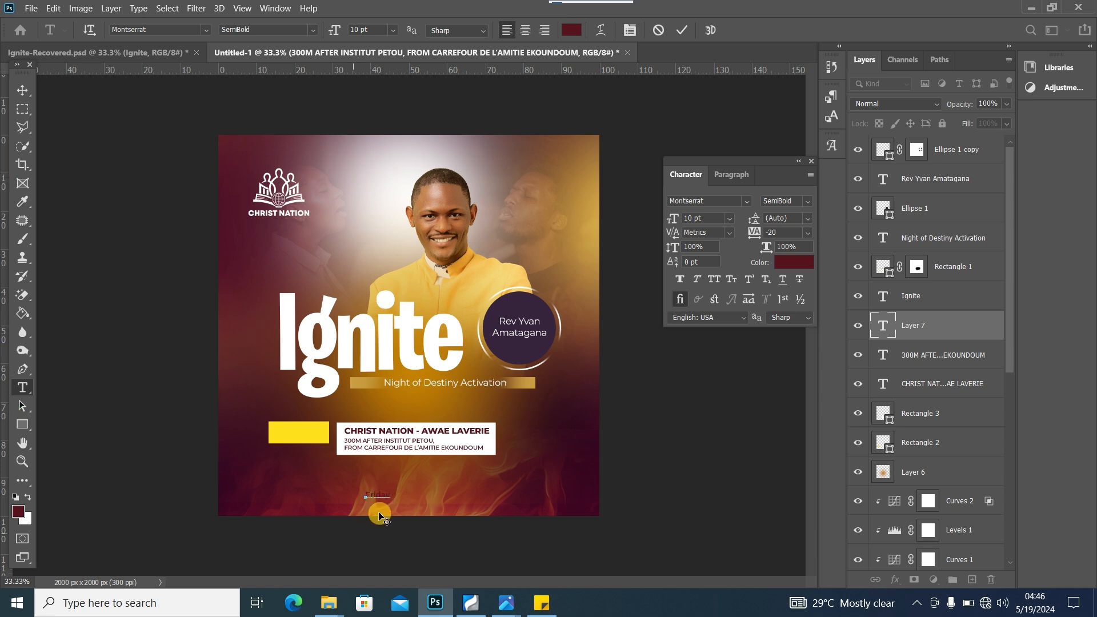
{"action": "left_click", "coordinate": [23, 89]}
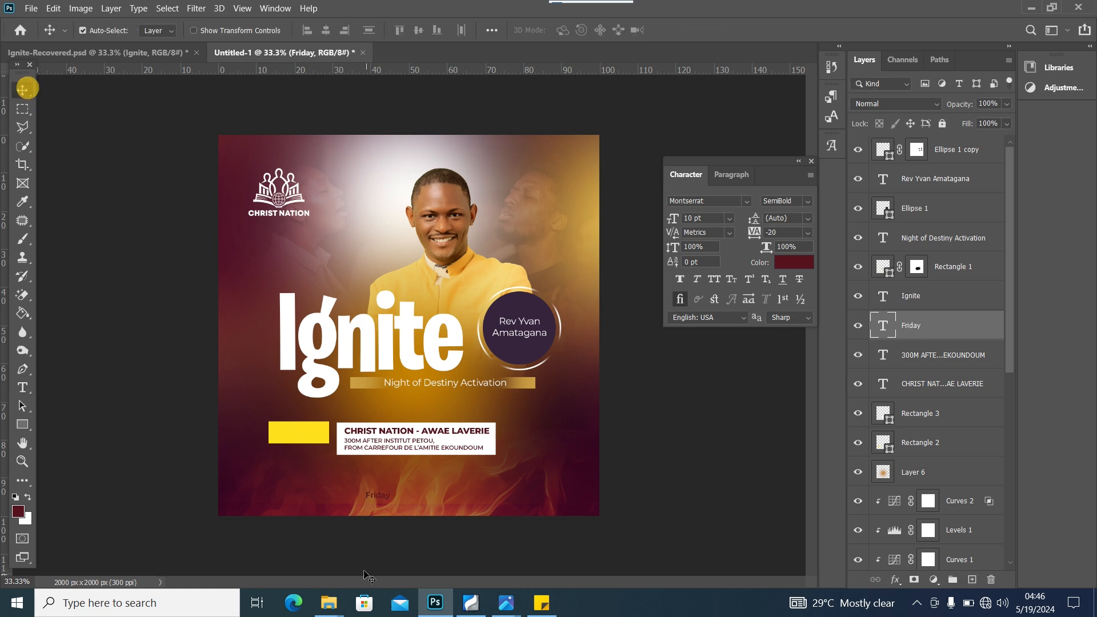
{"action": "left_click_drag", "start_coordinate": [385, 497], "coordinate": [297, 431]}
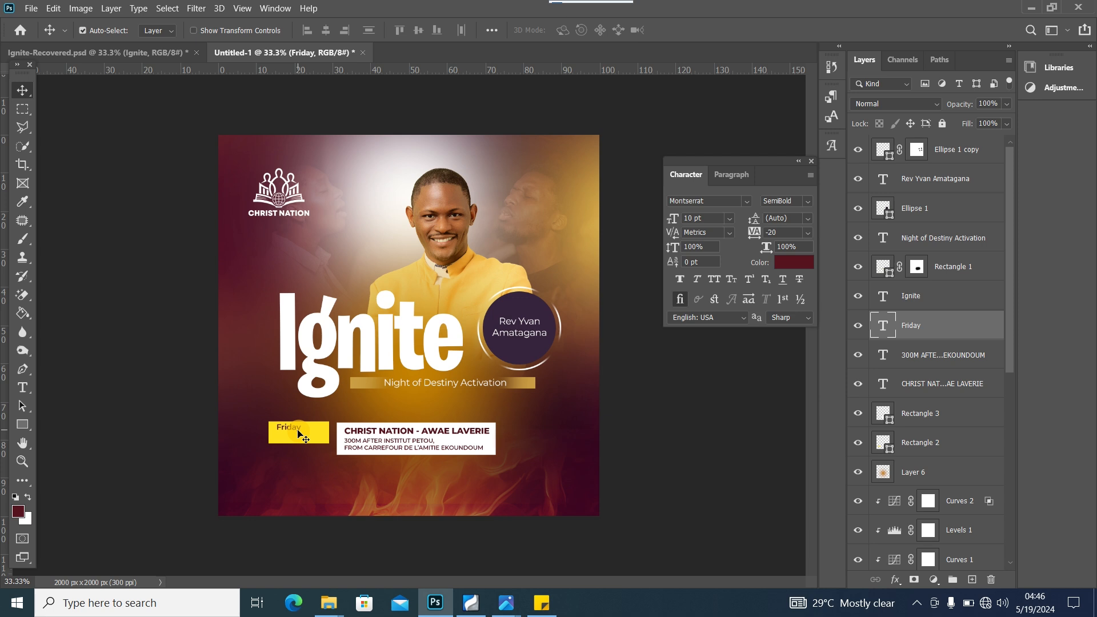
Step: Add a separate text "JUNE 14th" near the flyer's lower edge and make its "th" superscript
{"action": "left_click", "coordinate": [22, 389]}
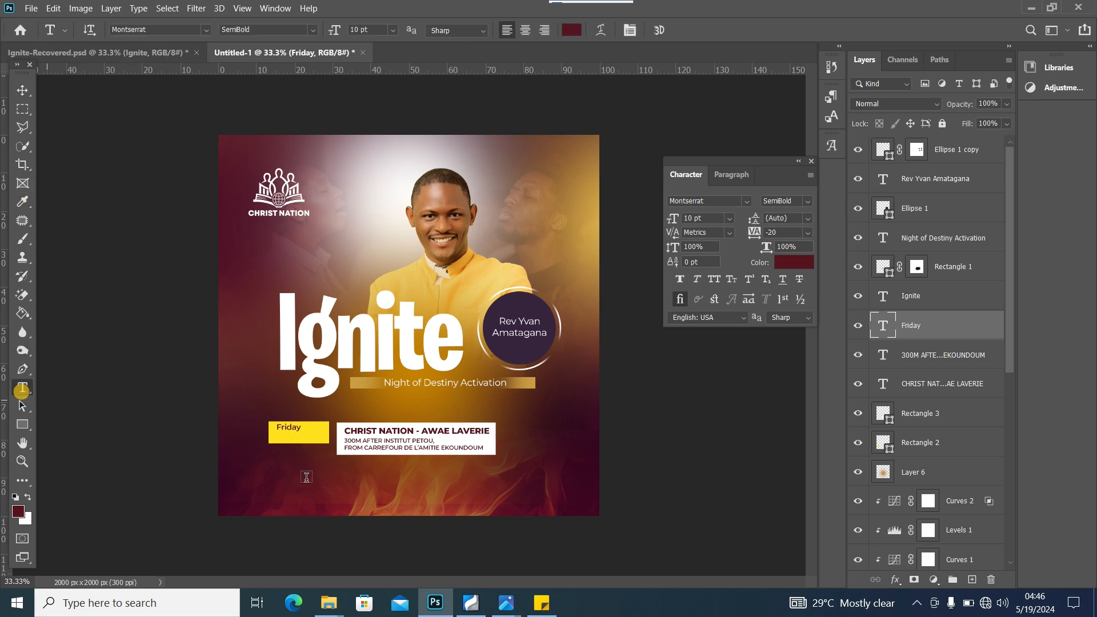
{"action": "left_click", "coordinate": [367, 489]}
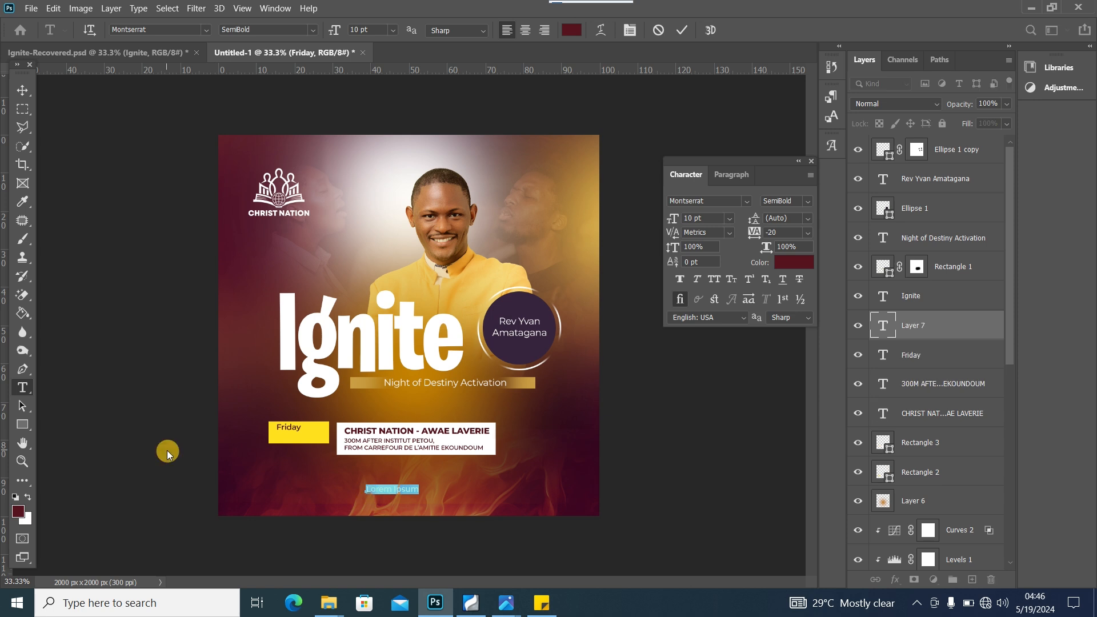
{"action": "type", "text": "JUNE 14th"}
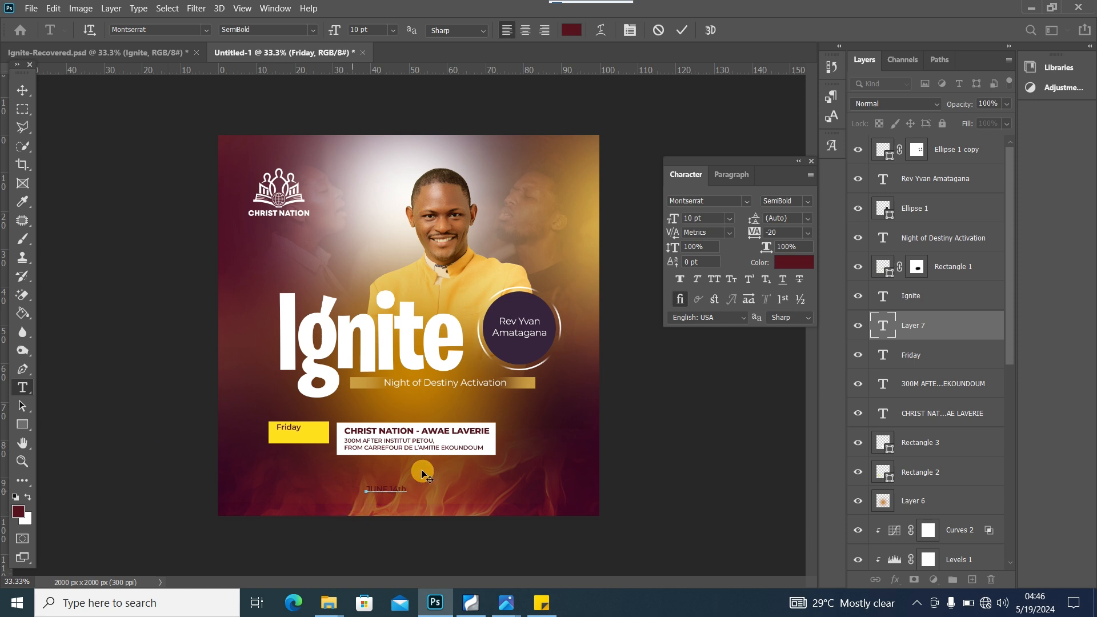
{"action": "left_click_drag", "start_coordinate": [402, 492], "coordinate": [388, 486]}
{"action": "left_click", "coordinate": [398, 490]}
{"action": "left_click", "coordinate": [749, 281]}
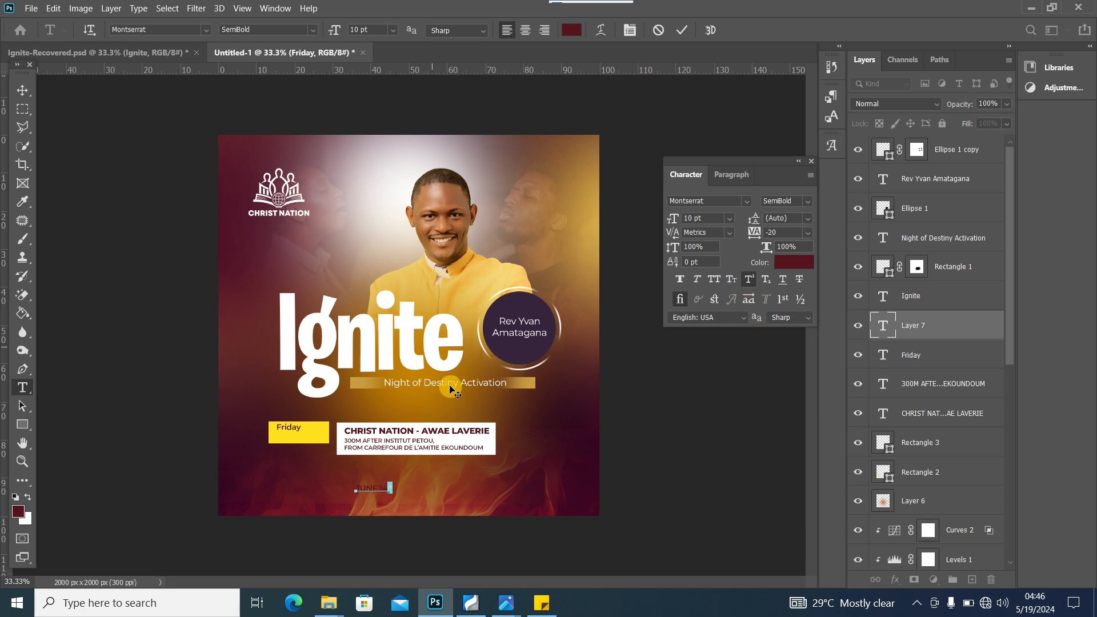
Step: Place the "JUNE 14th" text under "Friday" in the yellow rectangle and set its font style to Black
{"action": "left_click", "coordinate": [23, 91]}
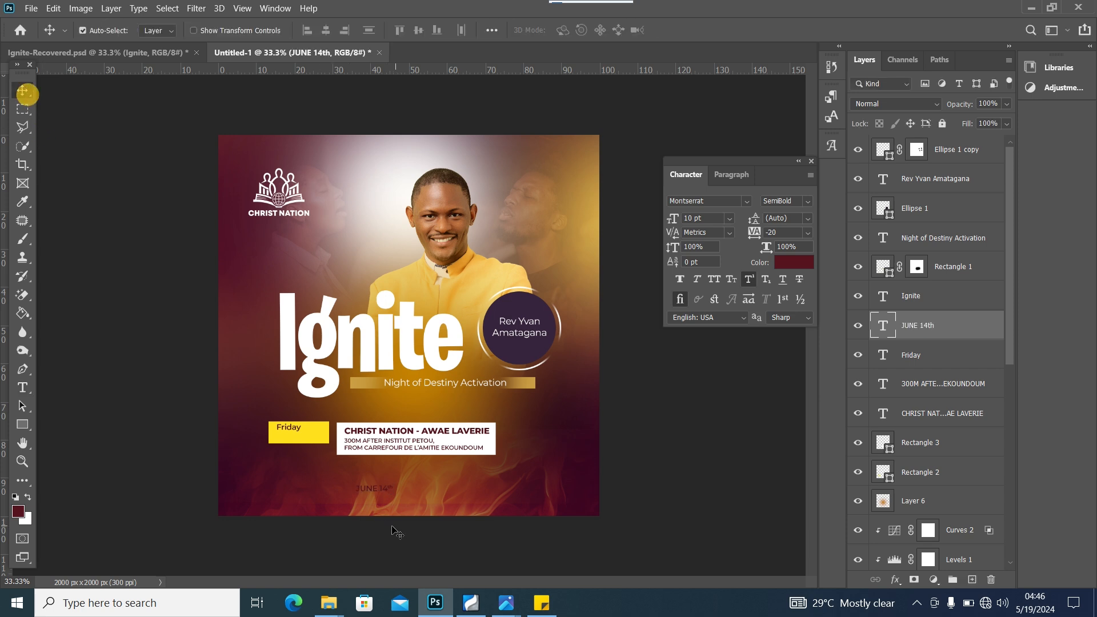
{"action": "left_click", "coordinate": [377, 488]}
{"action": "left_click_drag", "start_coordinate": [376, 493], "coordinate": [297, 441]}
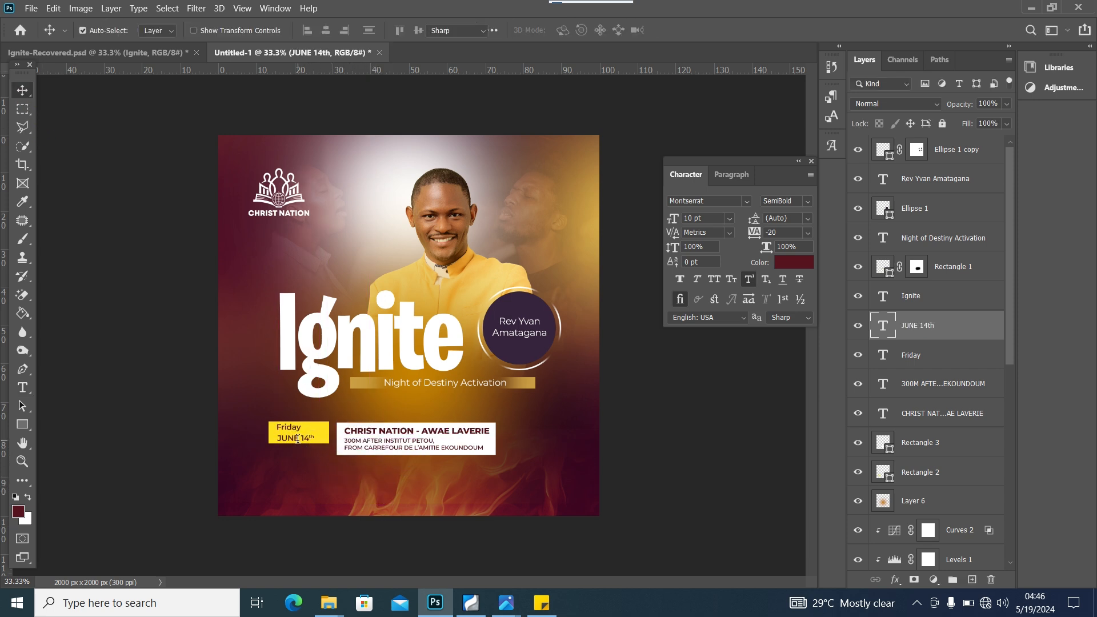
{"action": "double_click", "coordinate": [298, 438]}
{"action": "left_click", "coordinate": [313, 30]}
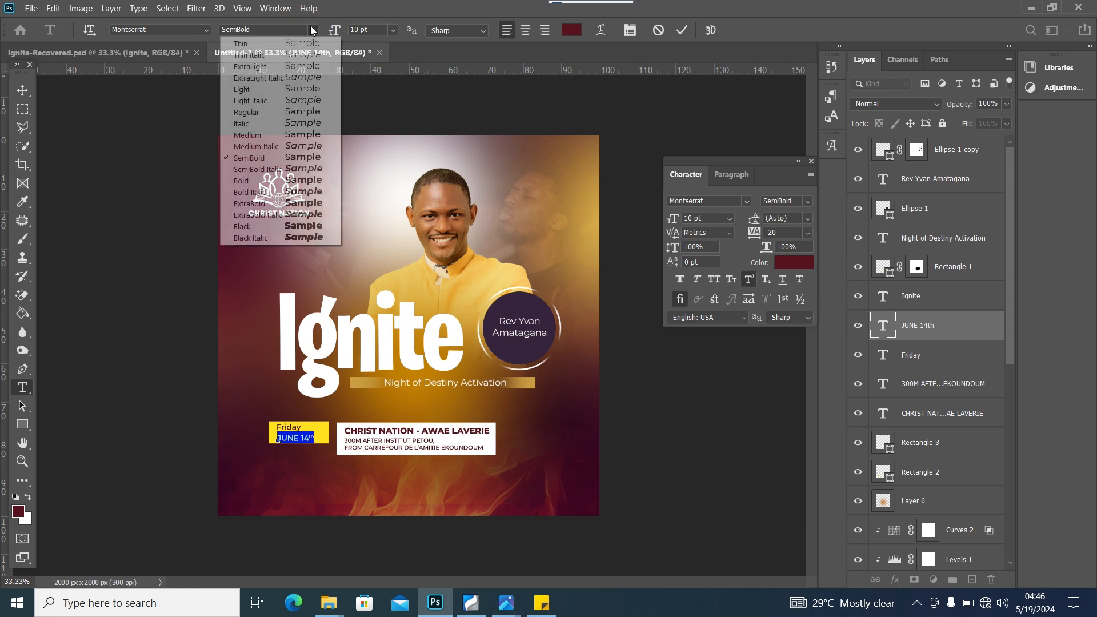
{"action": "left_click", "coordinate": [329, 228]}
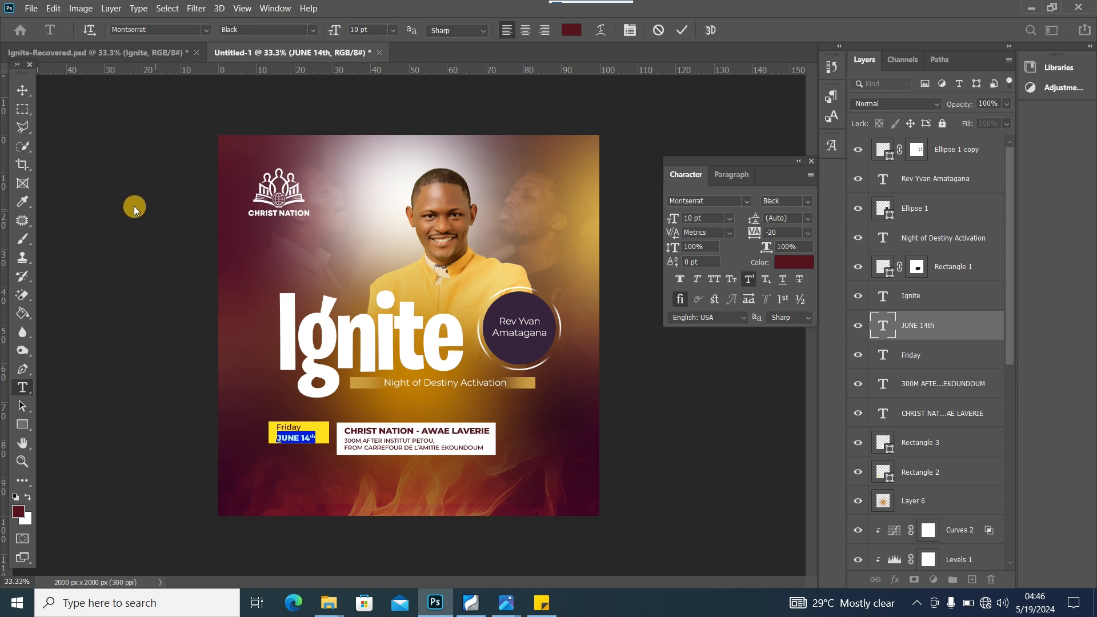
{"action": "left_click", "coordinate": [23, 91]}
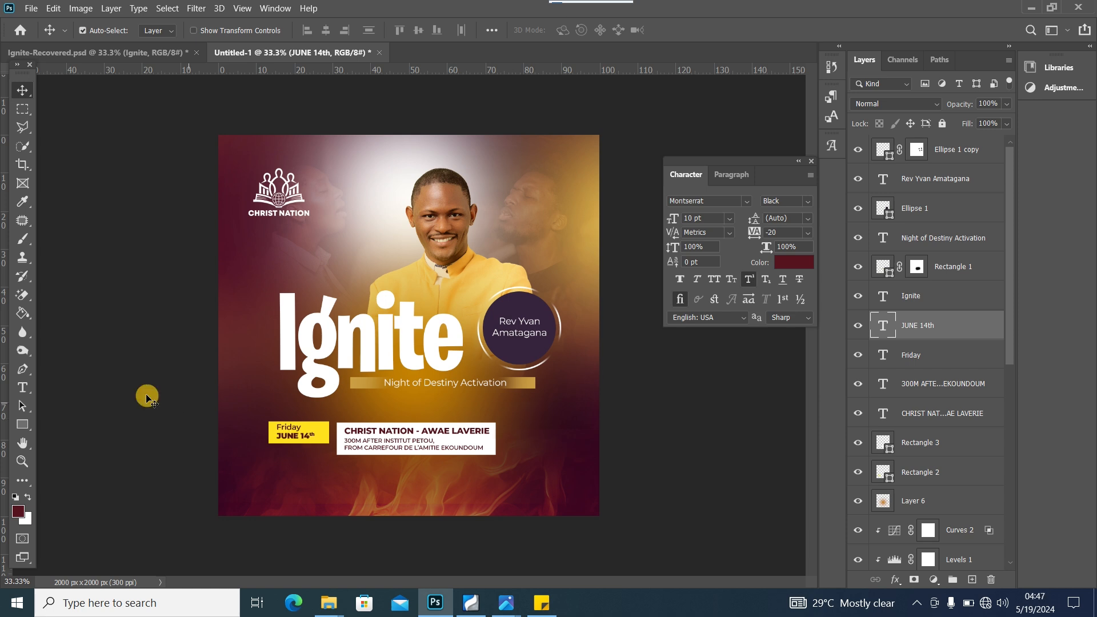
Step: Add the text "9:00pm" in off-white #fbf8f4 and place it just below the yellow rectangle
{"action": "left_click", "coordinate": [28, 496]}
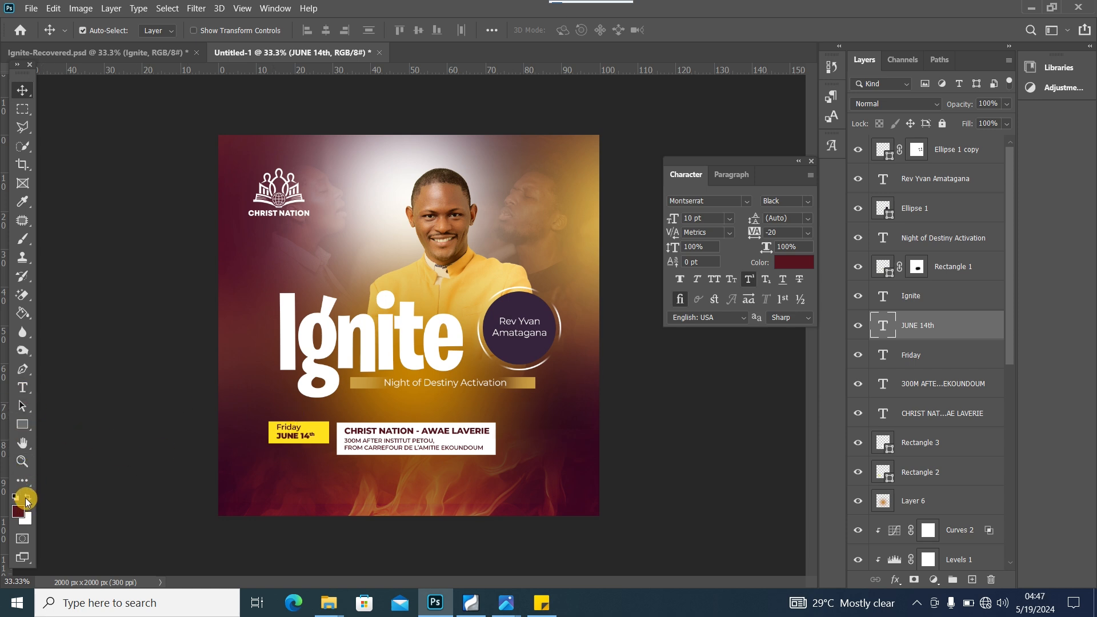
{"action": "left_click", "coordinate": [22, 387]}
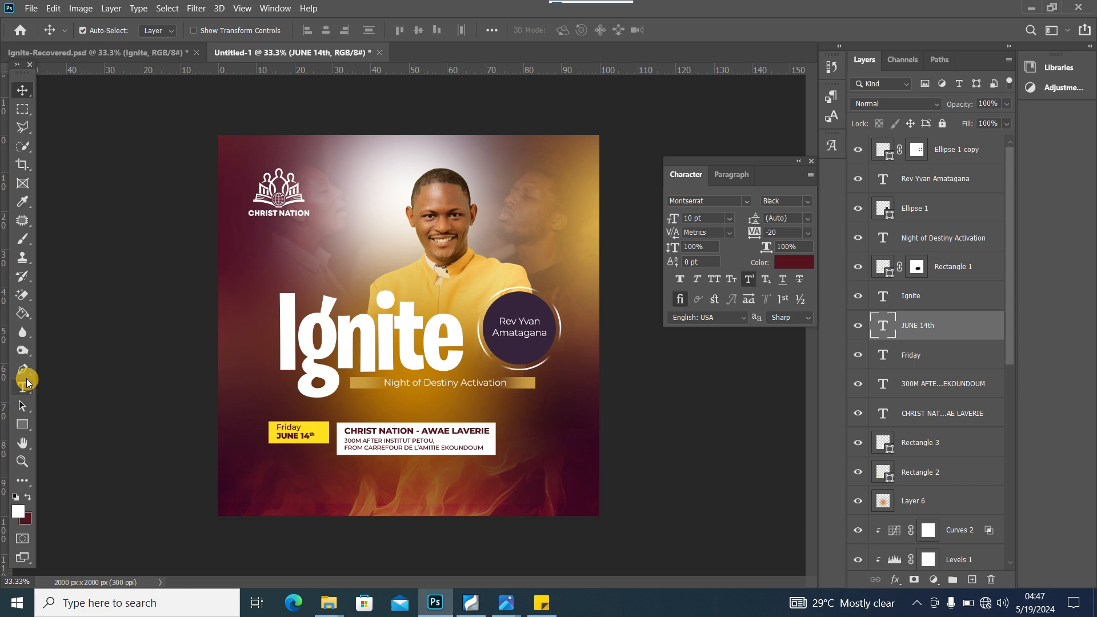
{"action": "left_click", "coordinate": [307, 502]}
{"action": "key", "text": "BackSpace"}
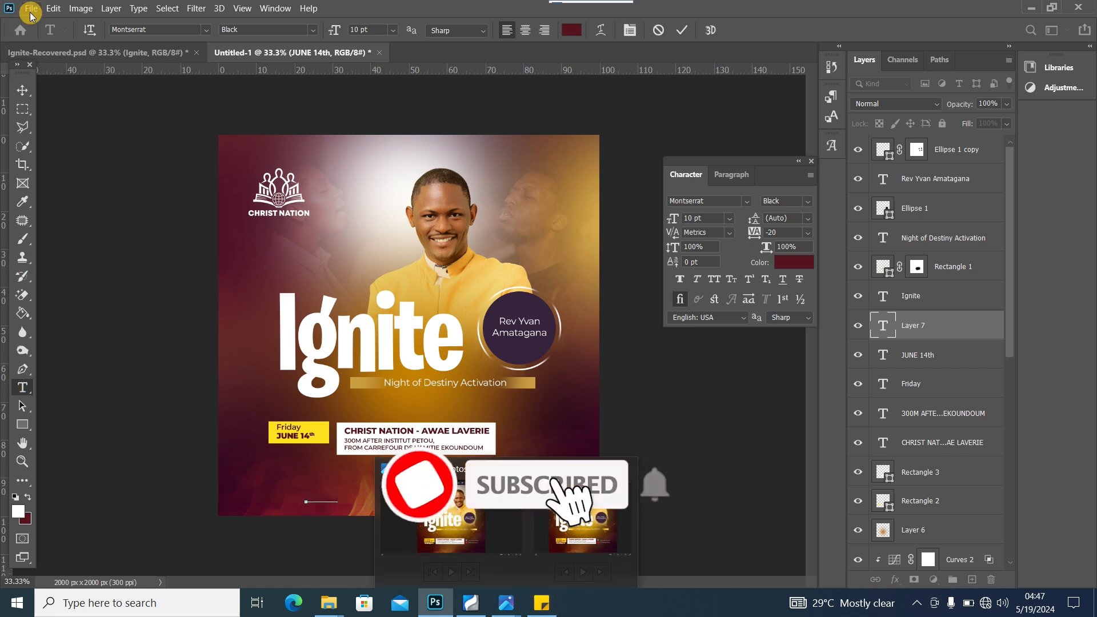
{"action": "key", "text": "ctrl+a"}
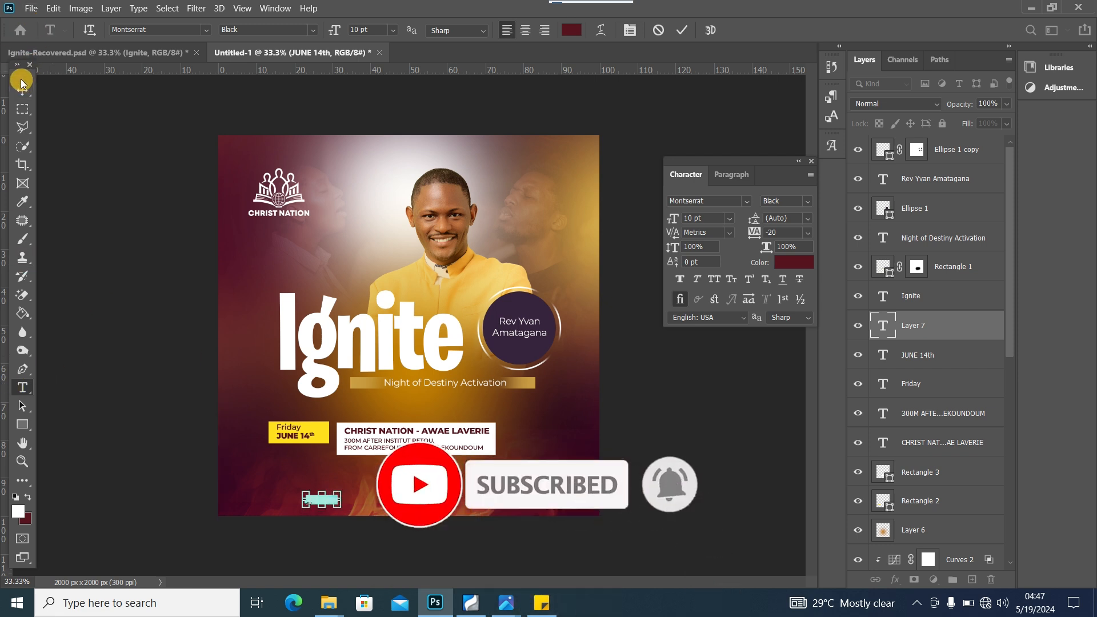
{"action": "left_click", "coordinate": [571, 30]}
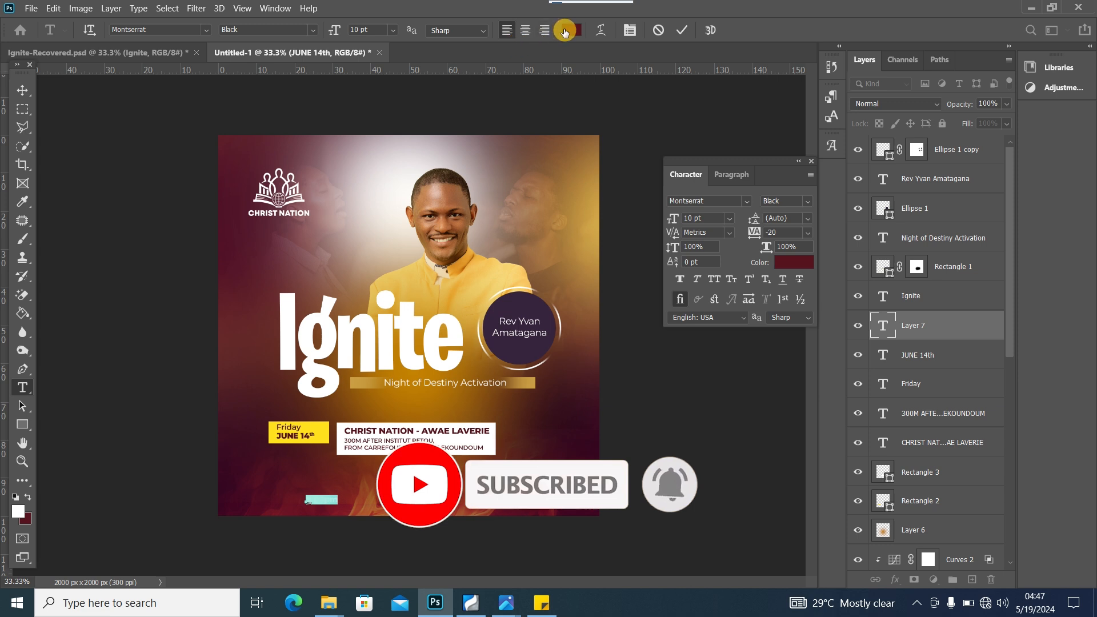
{"action": "left_click", "coordinate": [433, 137]}
{"action": "left_click", "coordinate": [1028, 77]}
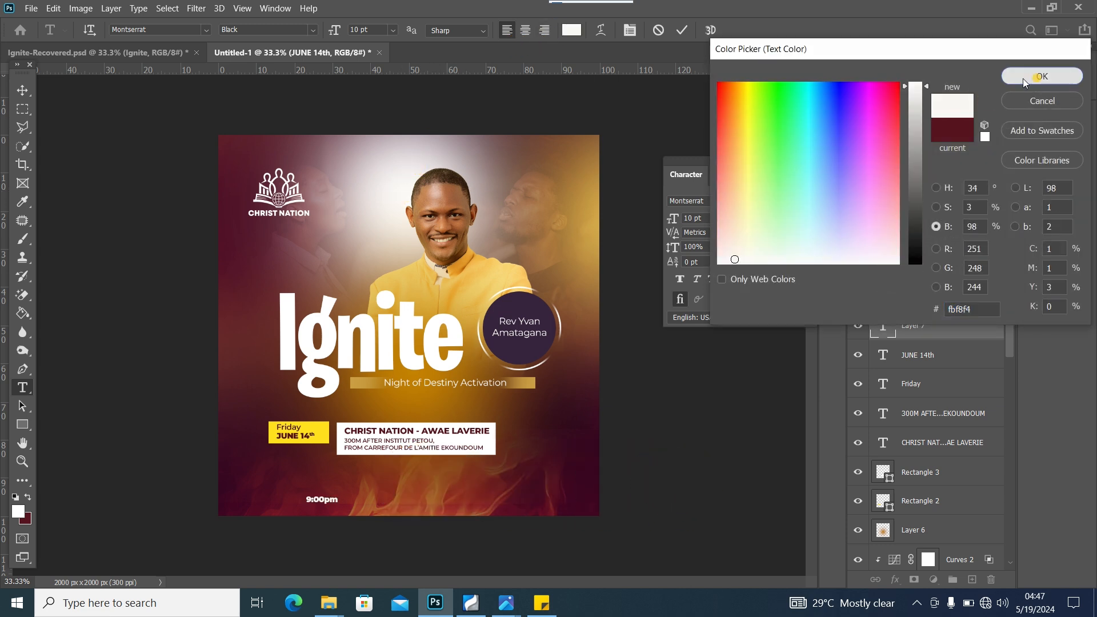
{"action": "left_click", "coordinate": [23, 90]}
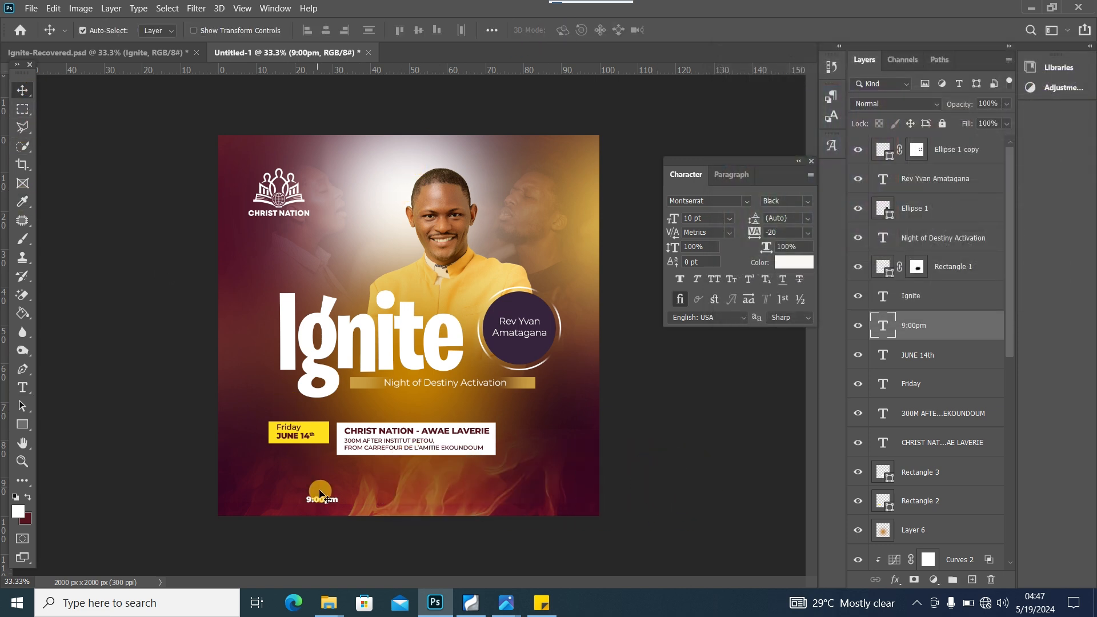
{"action": "left_click_drag", "start_coordinate": [323, 501], "coordinate": [297, 454]}
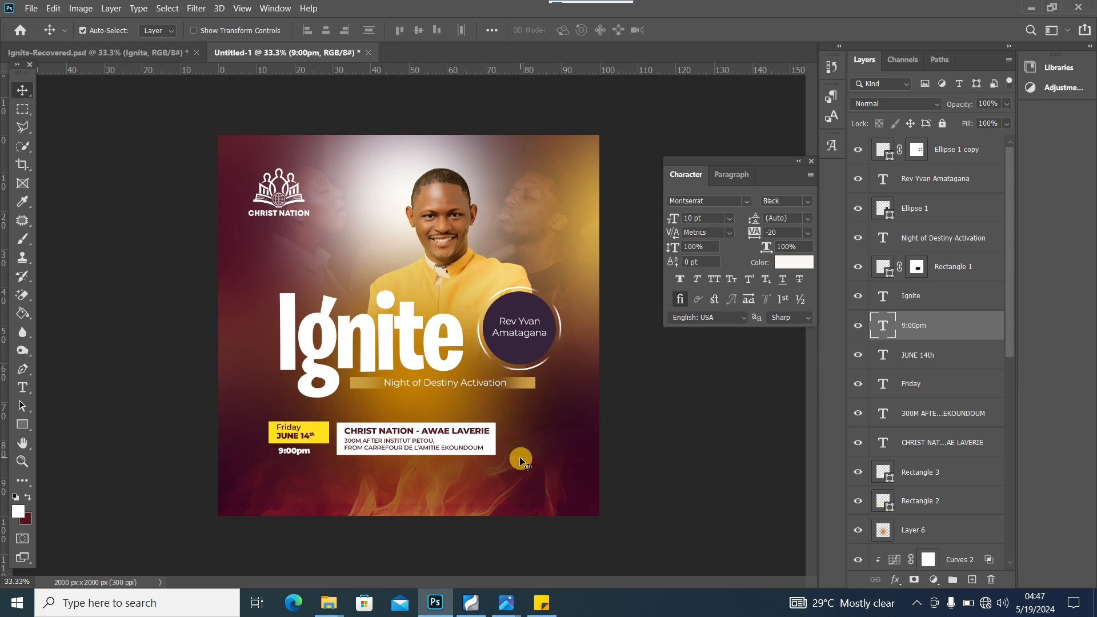
Step: Shift the white rectangle closer to the yellow one and move the venue and address texts left to fit inside it
{"action": "left_click", "coordinate": [343, 453]}
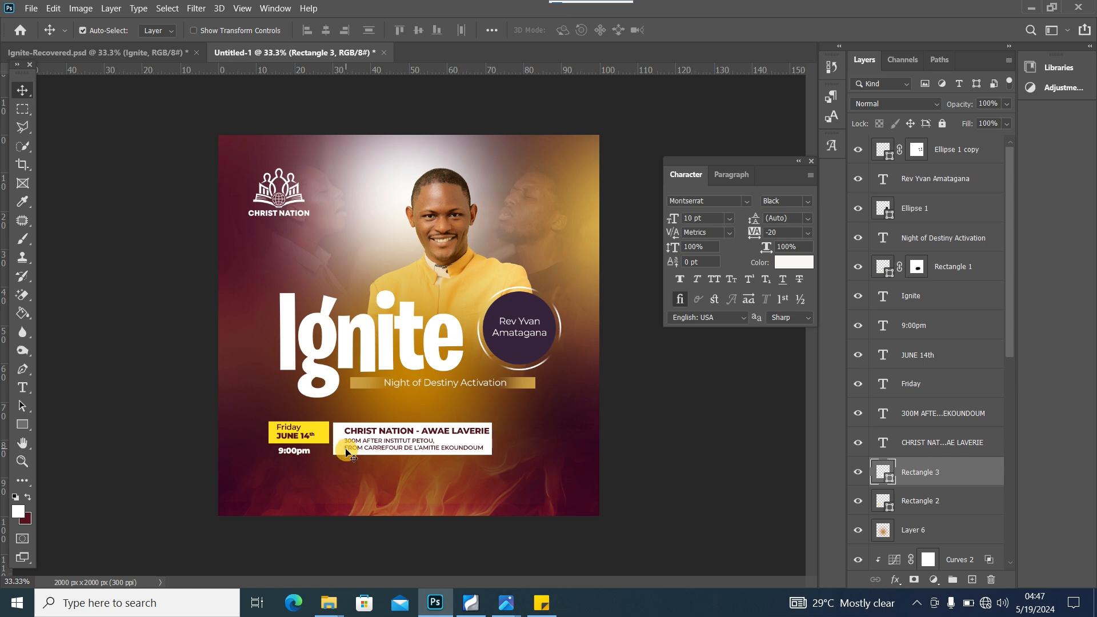
{"action": "left_click", "coordinate": [402, 433]}
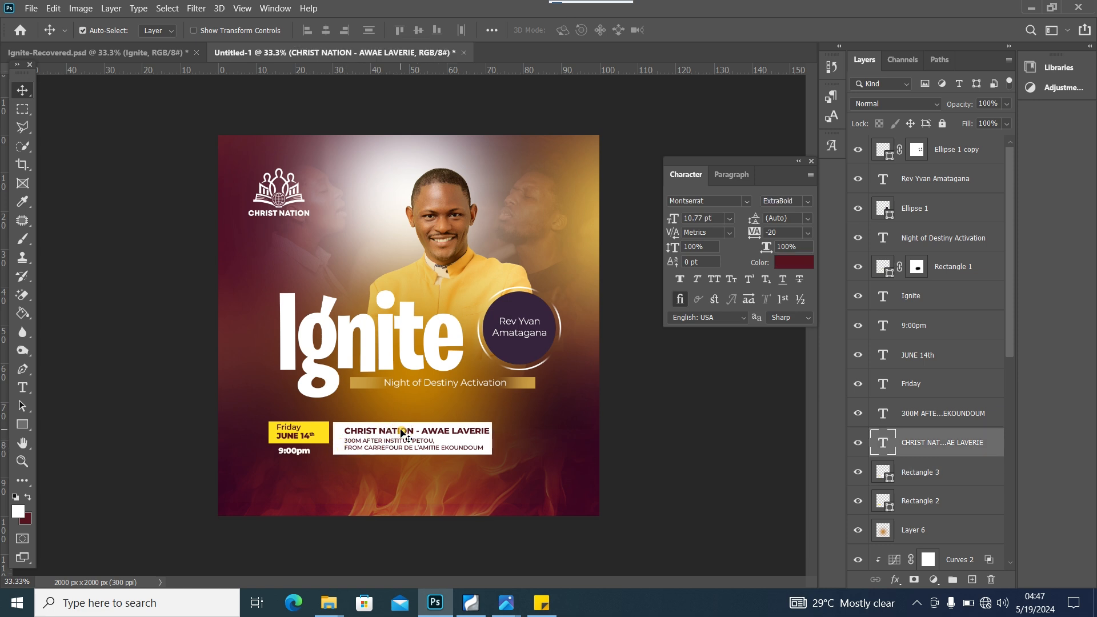
{"action": "left_click_drag", "start_coordinate": [401, 432], "coordinate": [398, 445]}
{"action": "left_click", "coordinate": [402, 445]}
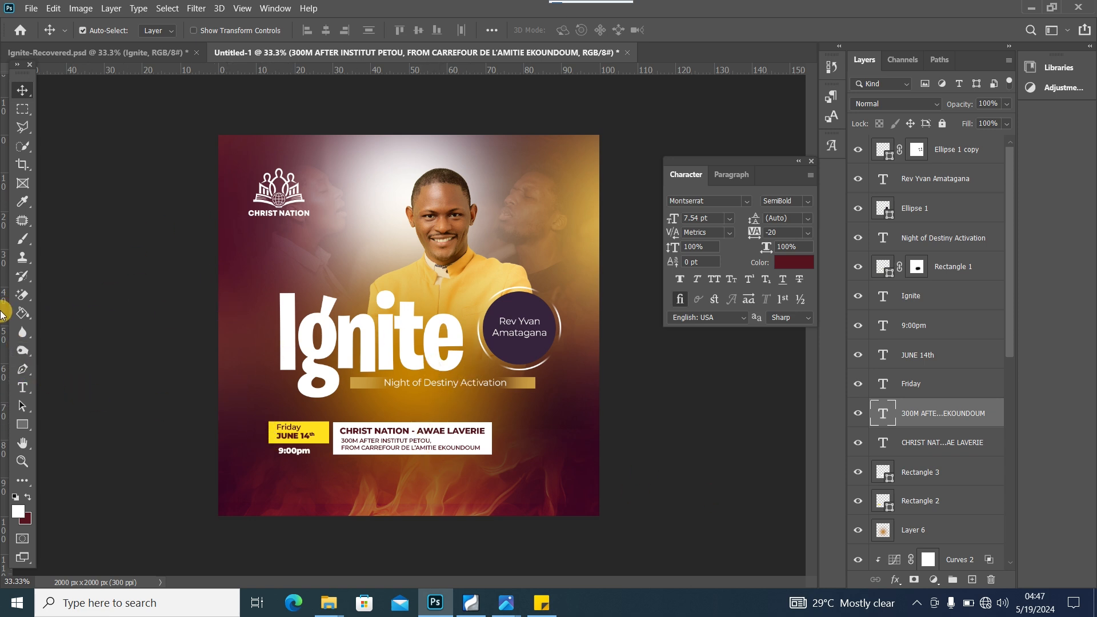
Step: Add two vertical guides at about 10% and 90% of the canvas width as side margins
{"action": "right_click", "coordinate": [385, 66]}
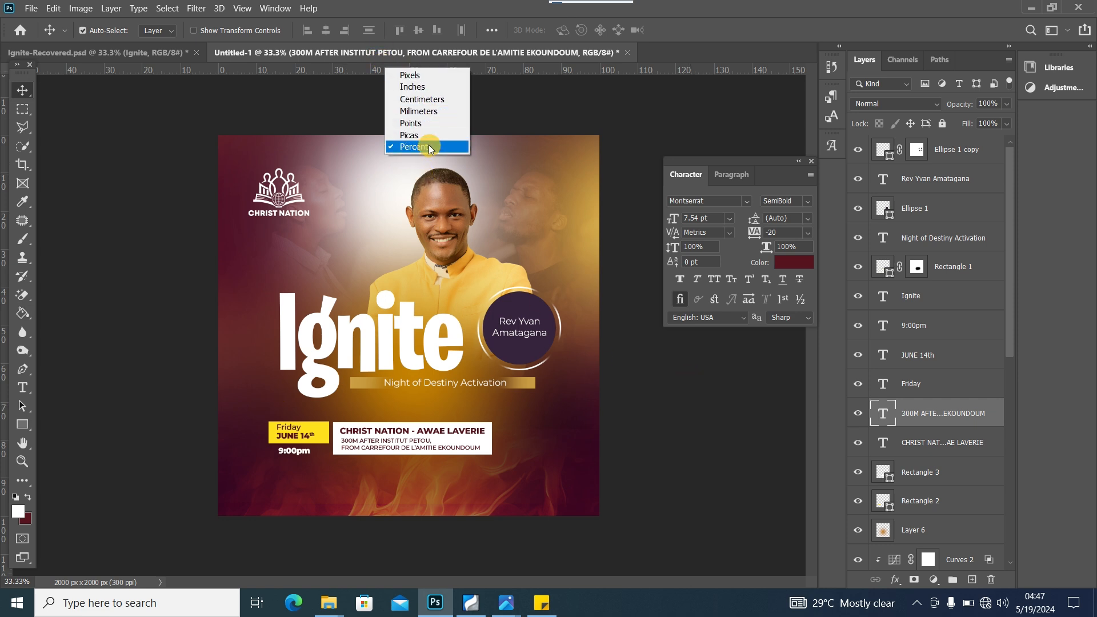
{"action": "left_click", "coordinate": [344, 68]}
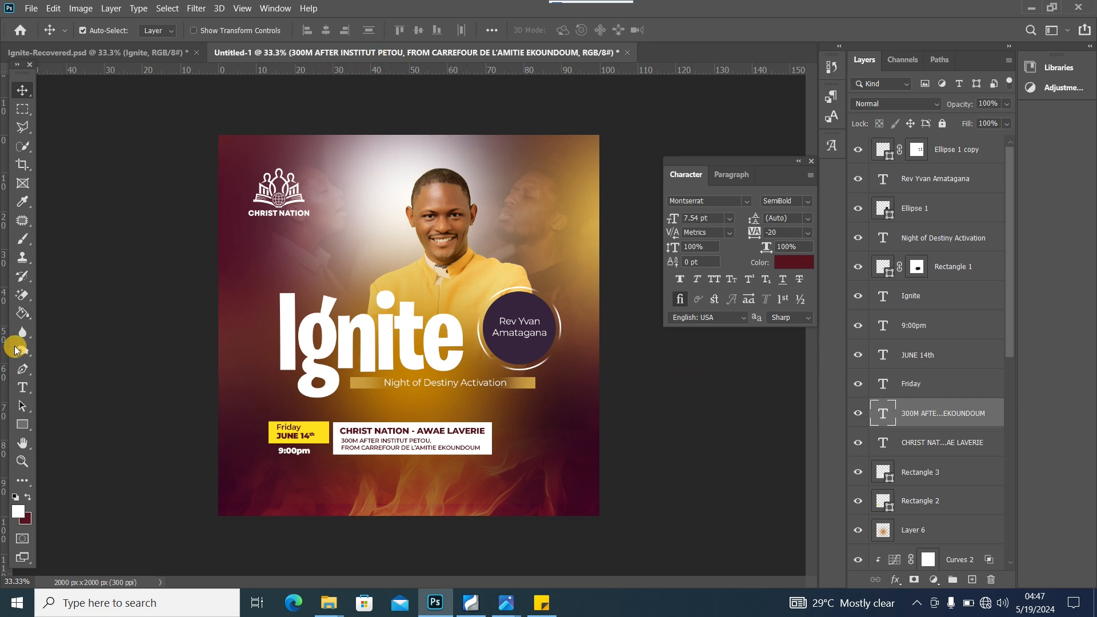
{"action": "left_click_drag", "start_coordinate": [3, 362], "coordinate": [258, 273]}
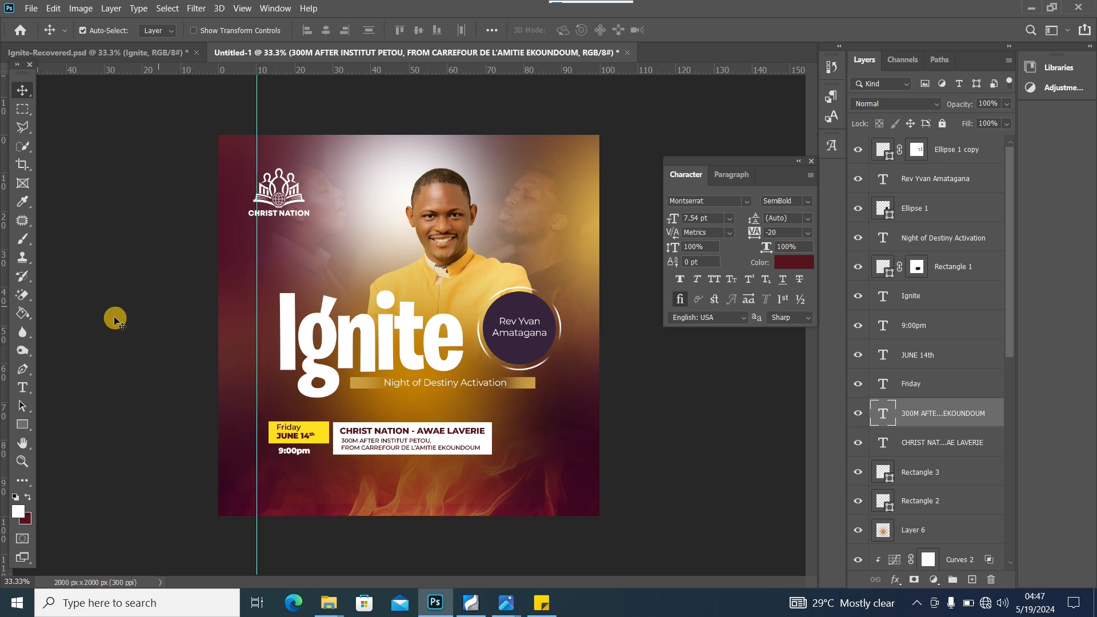
{"action": "left_click_drag", "start_coordinate": [14, 334], "coordinate": [564, 304]}
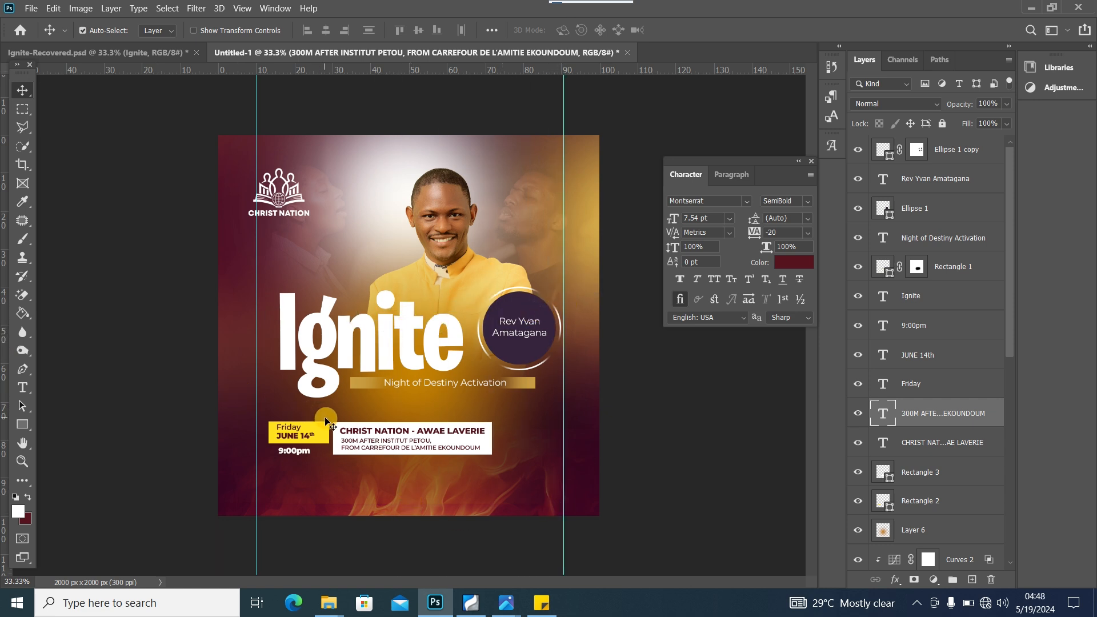
Step: Move the yellow rectangle with its day, date and time texts to the 10% guide, and shift the white rectangle left to follow
{"action": "mouse_move", "coordinate": [321, 427]}
{"action": "left_mouse_down"}
{"action": "mouse_move", "coordinate": [275, 433]}
{"action": "mouse_move", "coordinate": [289, 454]}
{"action": "mouse_move", "coordinate": [335, 437]}
{"action": "mouse_move", "coordinate": [326, 433]}
{"action": "left_mouse_up"}
{"action": "left_click", "coordinate": [292, 439]}
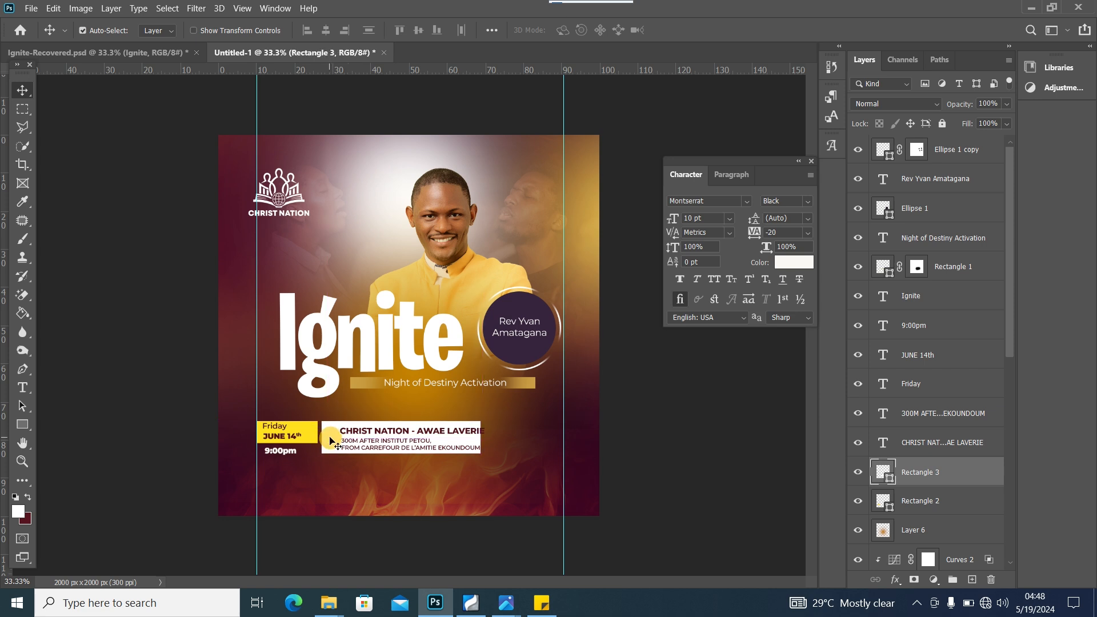
Step: Nudge the venue line left so it starts just inside the white rectangle's left edge
{"action": "left_click", "coordinate": [366, 433]}
{"action": "key", "text": "shift+Left"}
{"action": "key", "text": "shift+Left"}
{"action": "key", "text": "shift+Left"}
{"action": "key", "text": "shift+Left"}
{"action": "key", "text": "shift+Left"}
{"action": "key", "text": "shift+Left"}
{"action": "key", "text": "shift+Left"}
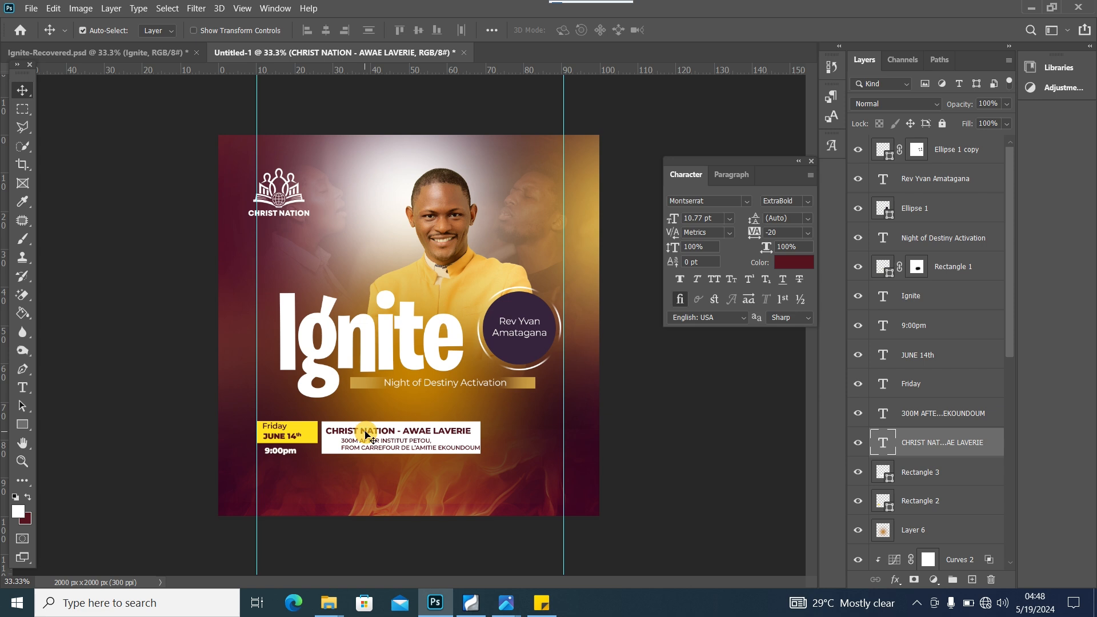
{"action": "key", "text": "Right"}
{"action": "key", "text": "Right"}
{"action": "key", "text": "Right"}
{"action": "key", "text": "Right"}
{"action": "key", "text": "Right"}
{"action": "key", "text": "Right"}
{"action": "key", "text": "Right"}
{"action": "key", "text": "Right"}
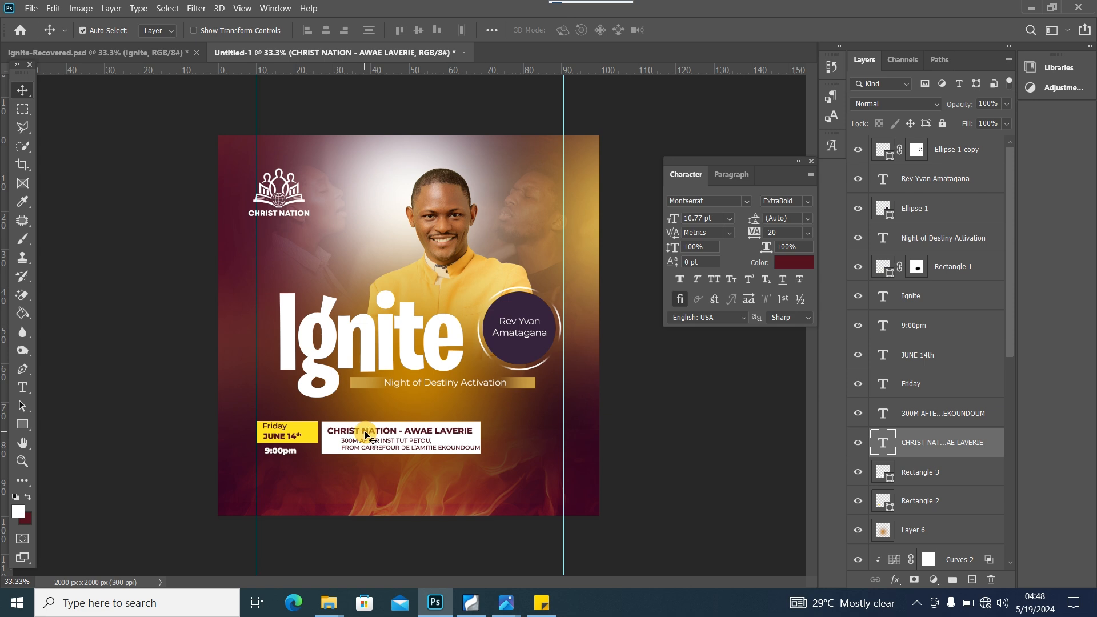
Step: Nudge the address text left to line up under the venue line, and shift both texts slightly up inside the white rectangle
{"action": "left_click", "coordinate": [383, 446]}
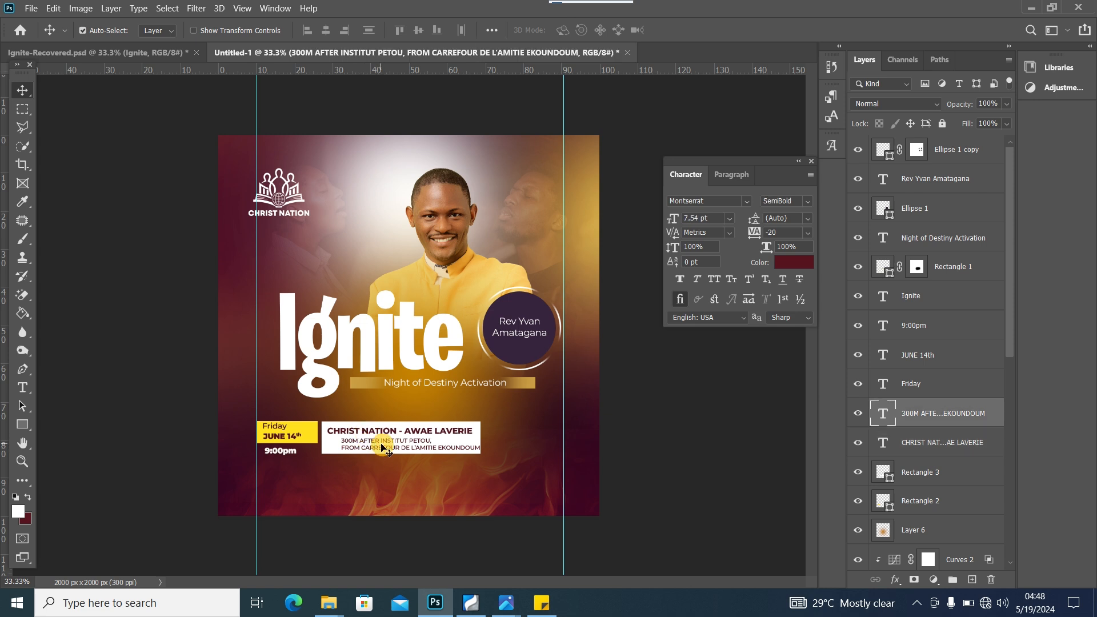
{"action": "key", "text": "shift+Left"}
{"action": "key", "text": "shift+Left"}
{"action": "key", "text": "shift+Left"}
{"action": "key", "text": "shift+Left"}
{"action": "key", "text": "shift+Left"}
{"action": "key", "text": "shift+Left"}
{"action": "key", "text": "shift+Left"}
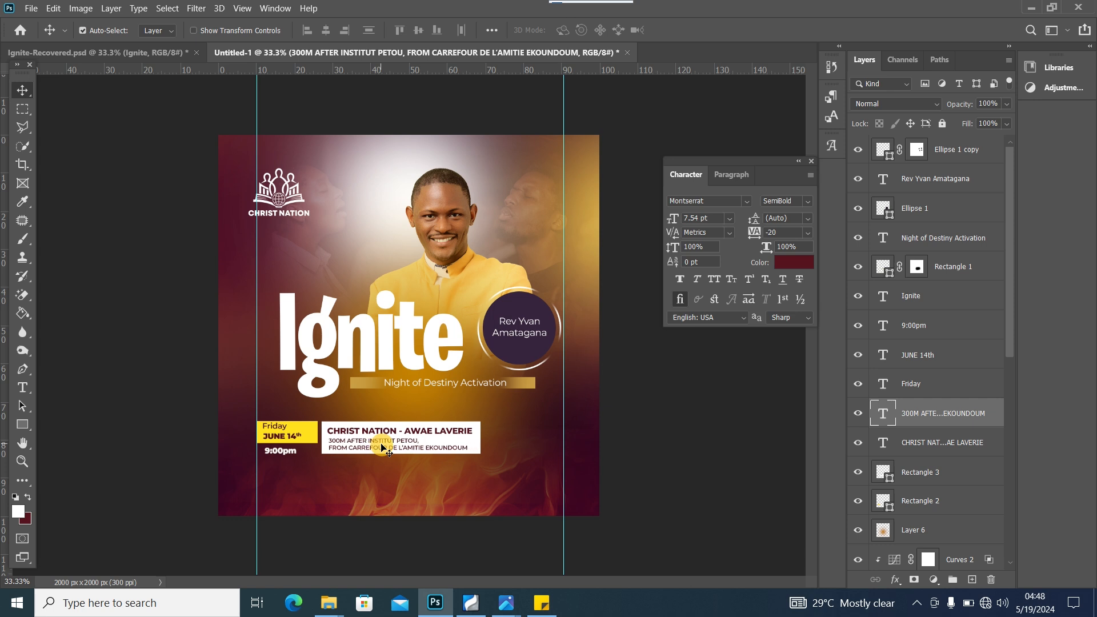
{"action": "left_click", "coordinate": [382, 435]}
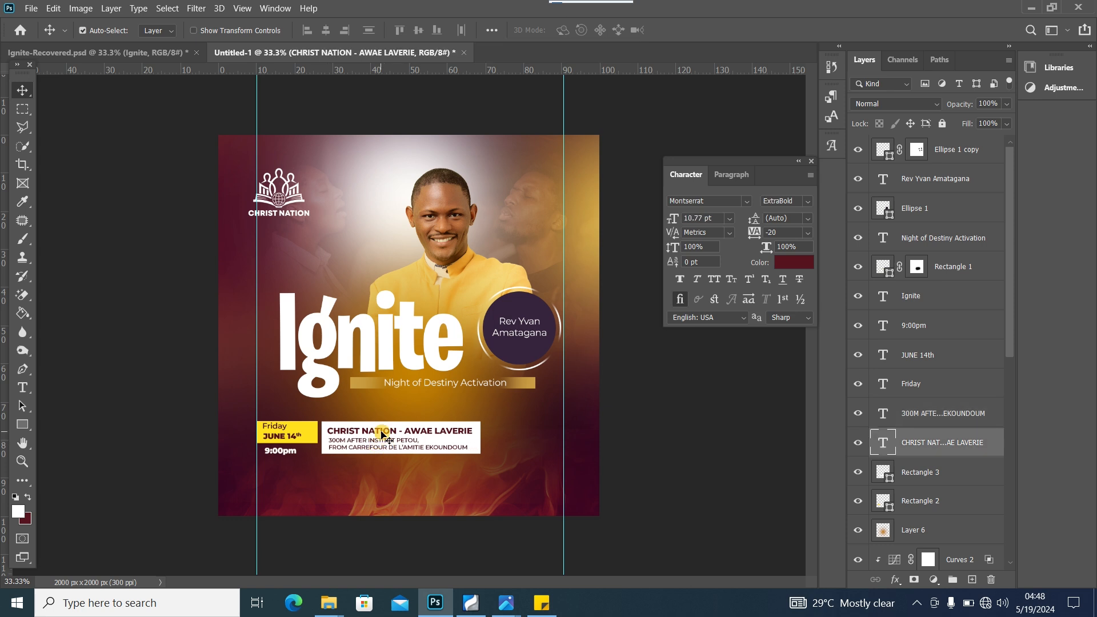
{"action": "left_click", "coordinate": [383, 443]}
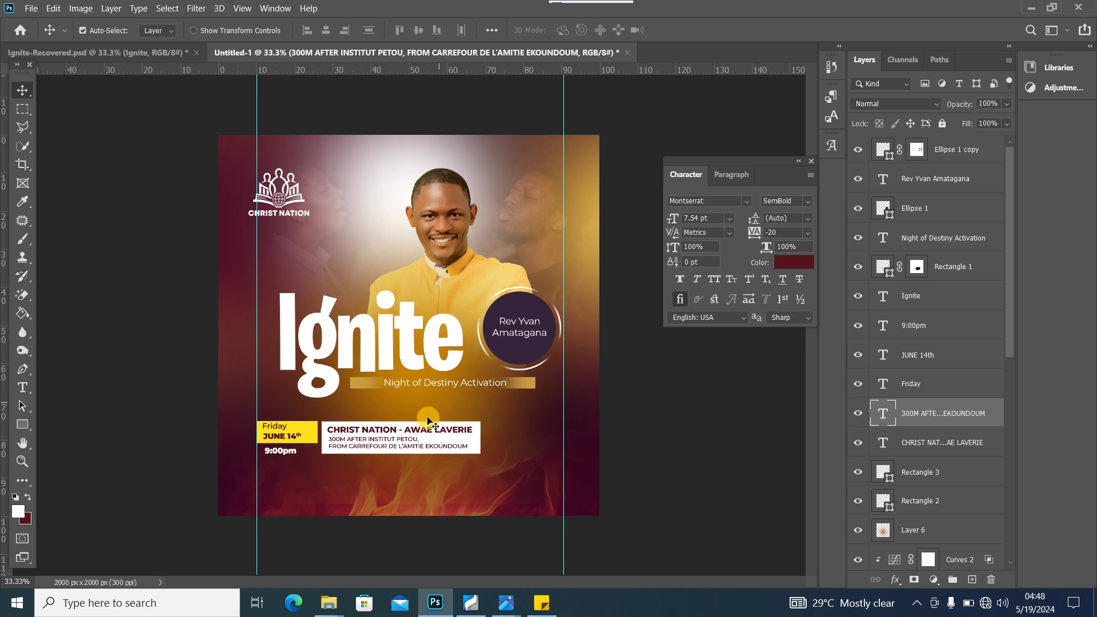
Step: Place the facebook image from the data analysis folder, scale it to about 14%, and move it just right of the white rectangle
{"action": "mouse_move", "coordinate": [330, 610]}
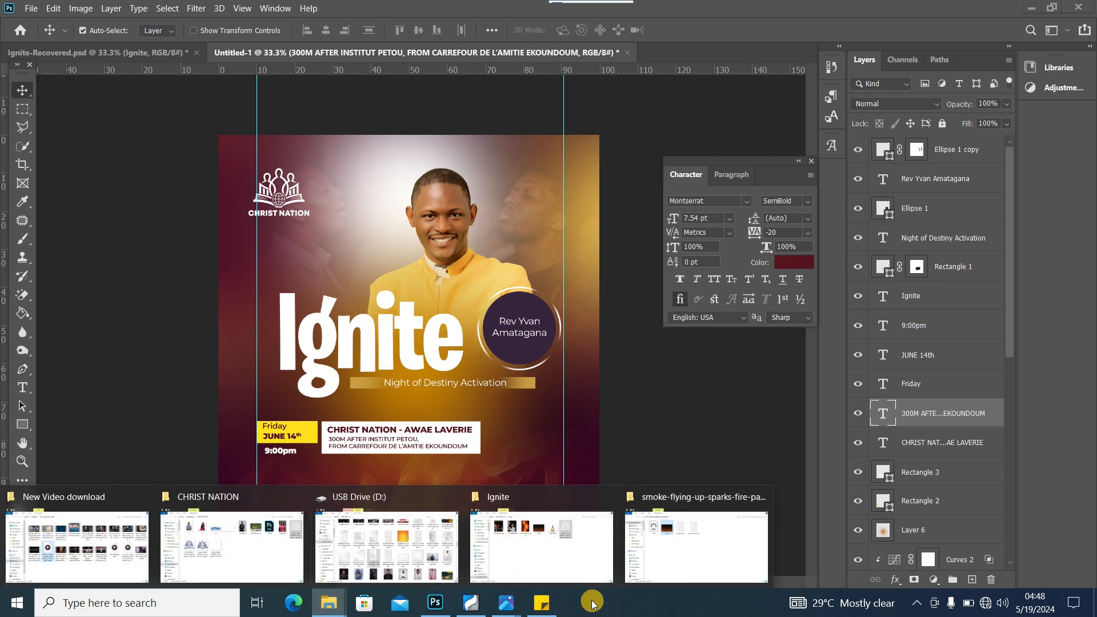
{"action": "left_click", "coordinate": [382, 559]}
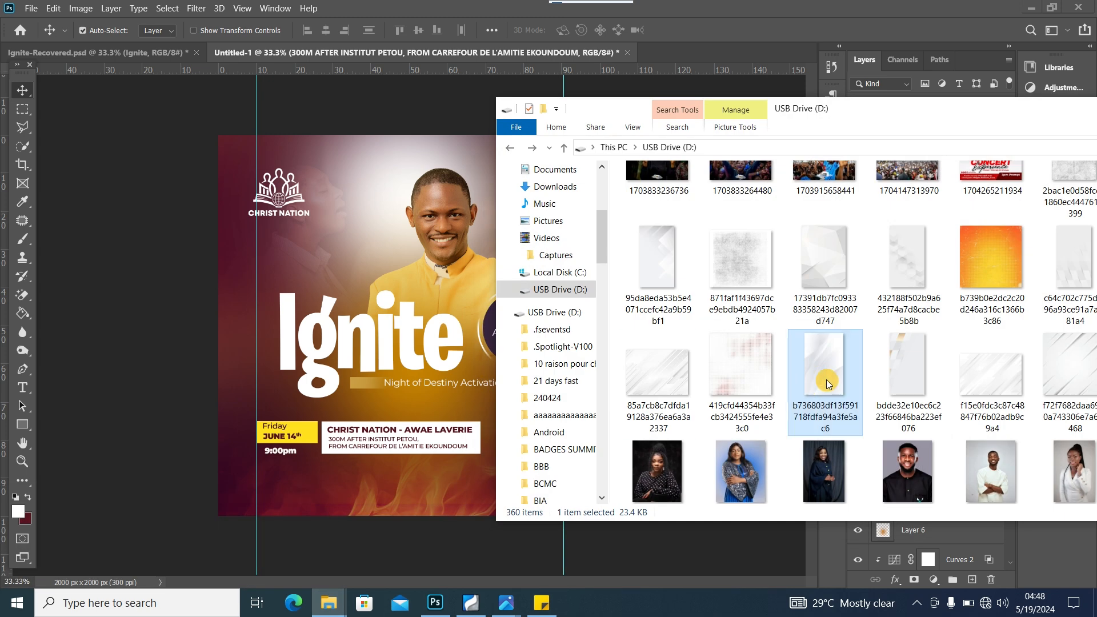
{"action": "scroll", "coordinate": [921, 314], "scroll_direction": "down", "scroll_amount": 10}
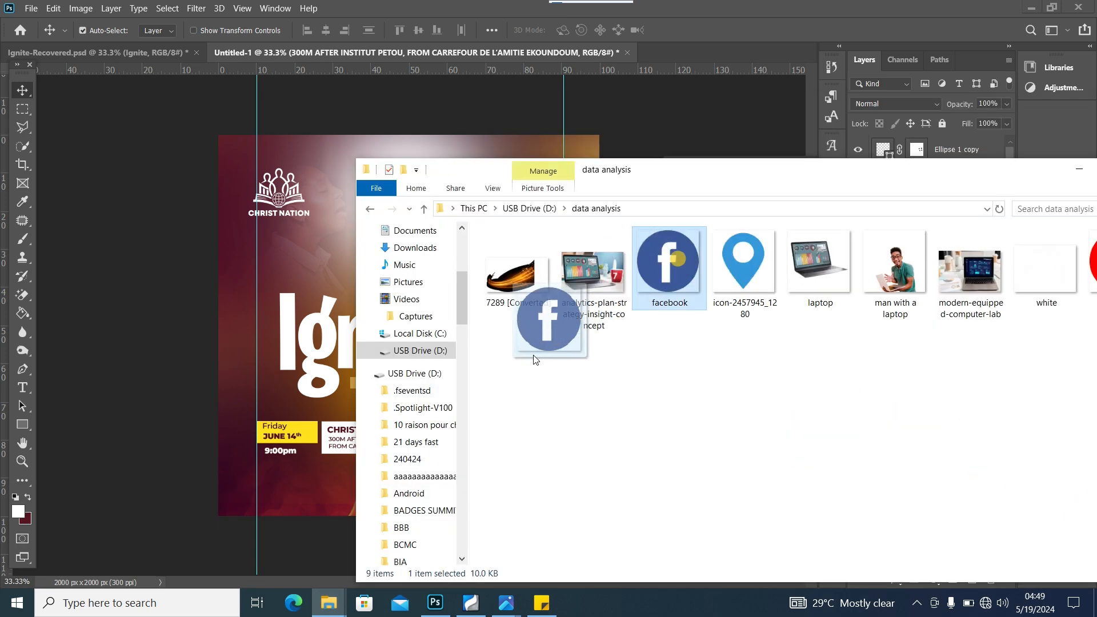
{"action": "left_click_drag", "start_coordinate": [527, 318], "coordinate": [320, 259]}
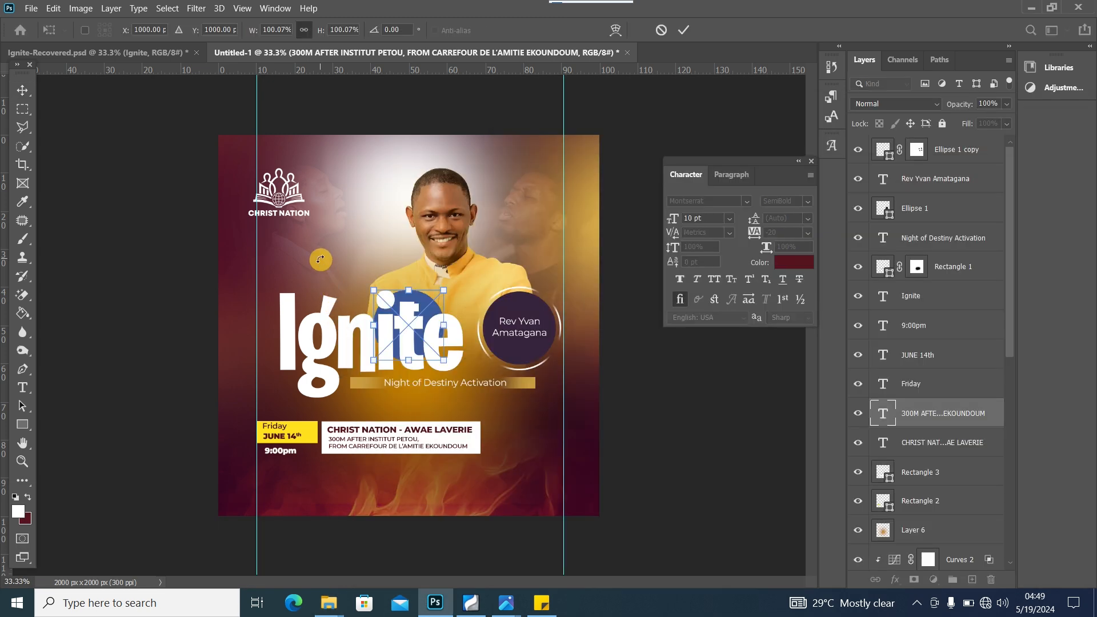
{"action": "left_click_drag", "start_coordinate": [374, 295], "coordinate": [439, 353]}
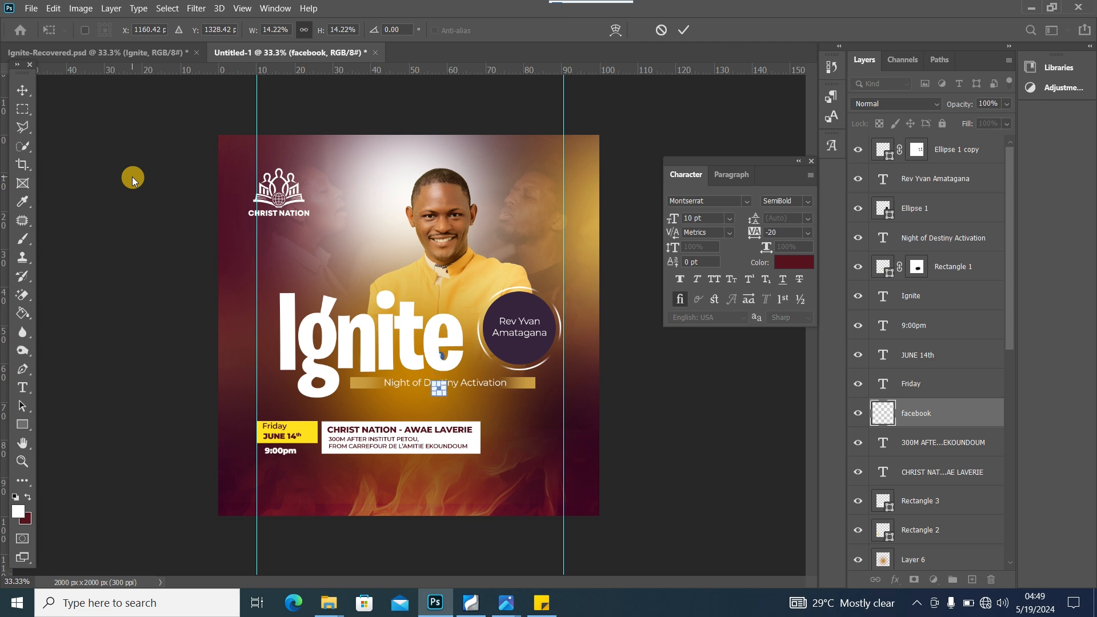
{"action": "left_click", "coordinate": [20, 91]}
{"action": "left_click_drag", "start_coordinate": [439, 403], "coordinate": [492, 430]}
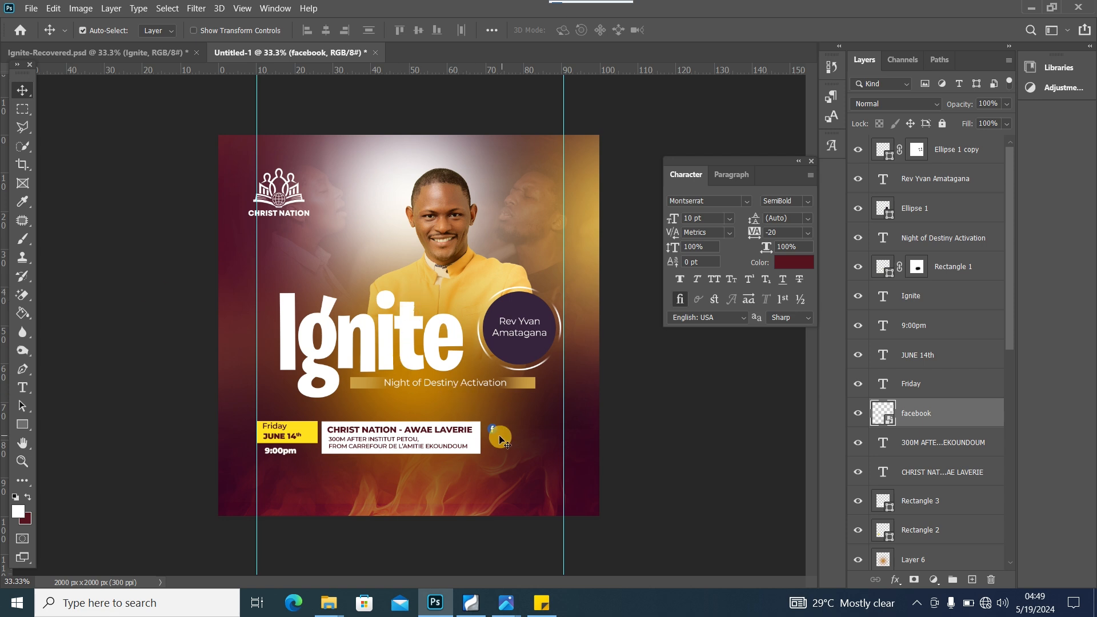
Step: Enlarge the Facebook icon to about 18.6% and shift it closer to the white rectangle's right edge
{"action": "key", "text": "ctrl+t"}
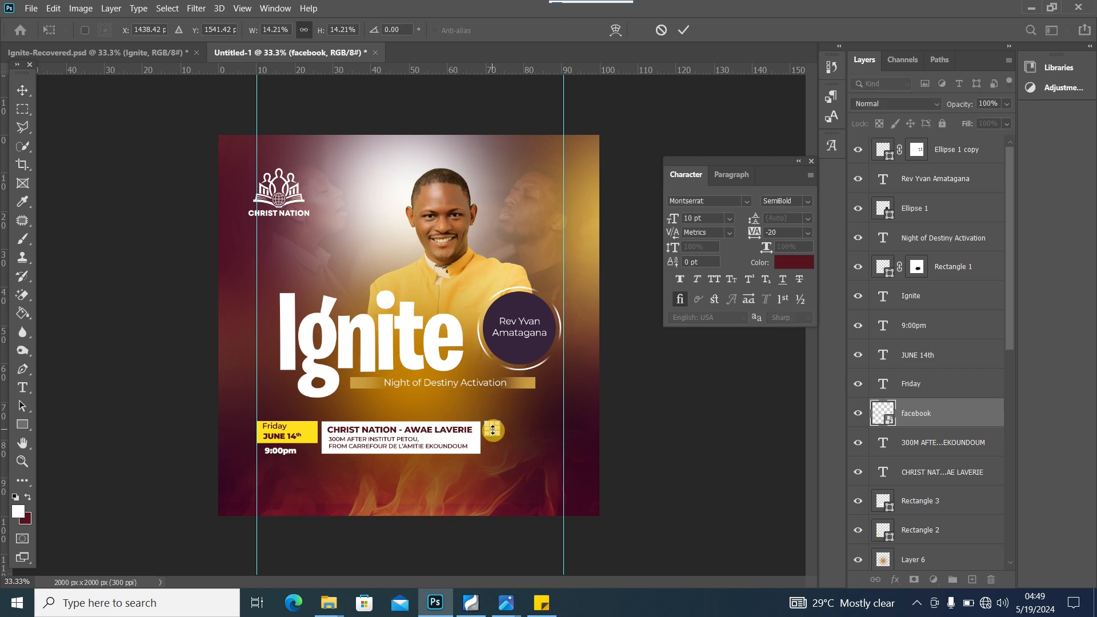
{"action": "left_click_drag", "start_coordinate": [496, 436], "coordinate": [503, 440]}
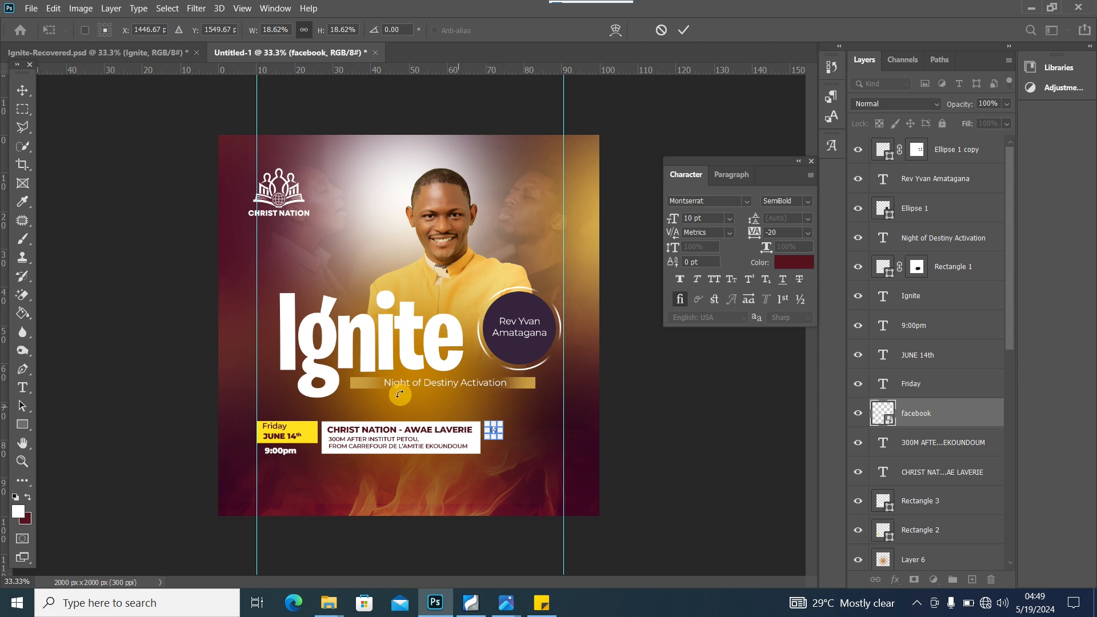
{"action": "left_click", "coordinate": [23, 89]}
{"action": "left_click_drag", "start_coordinate": [498, 431], "coordinate": [493, 431]}
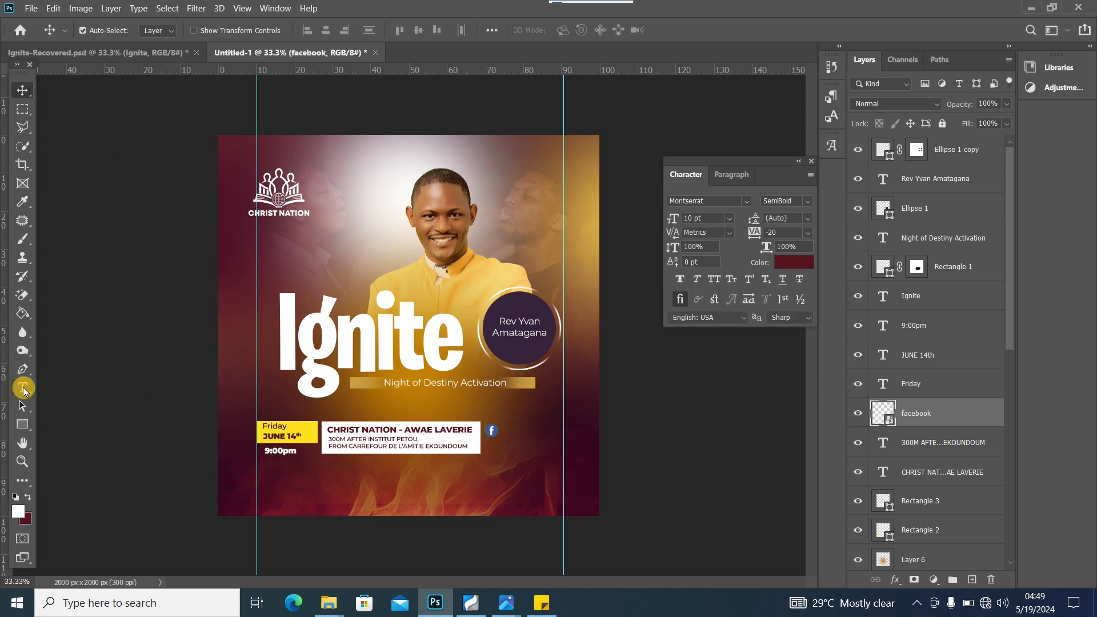
Step: Copy "Christ Nation Church" from the sticky note and add it as a new text line below the Facebook icon
{"action": "left_click", "coordinate": [526, 609]}
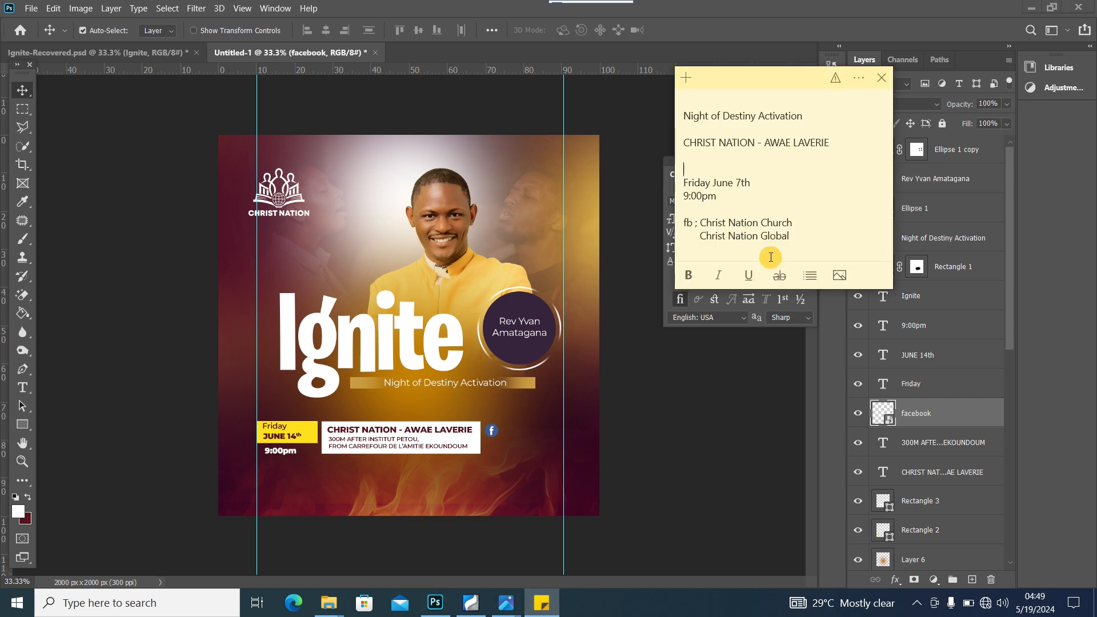
{"action": "left_click_drag", "start_coordinate": [796, 222], "coordinate": [714, 224]}
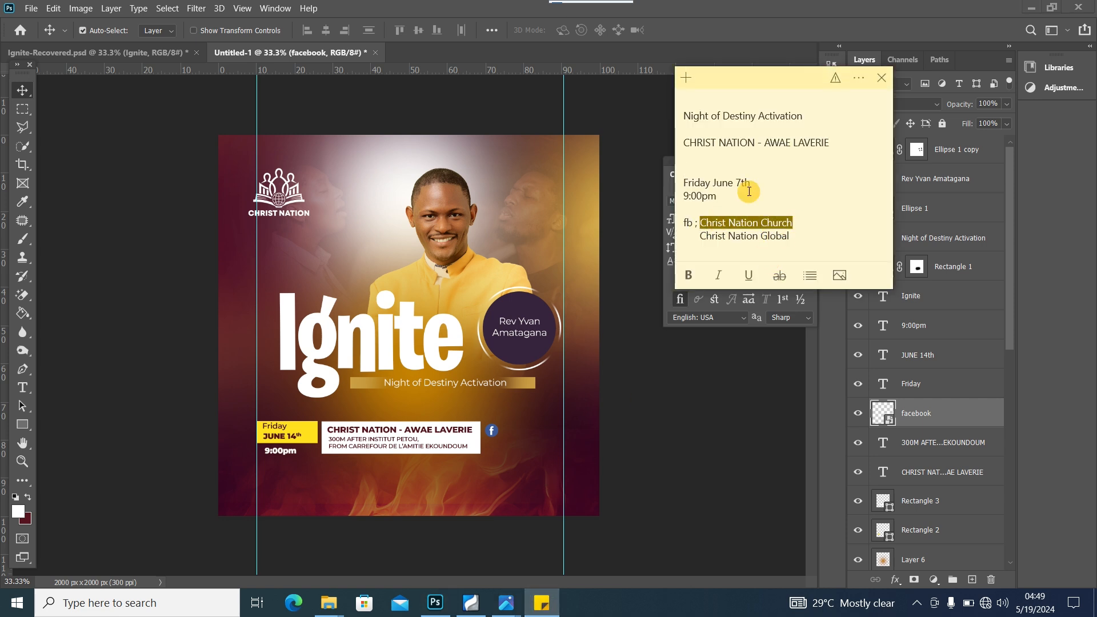
{"action": "left_click", "coordinate": [629, 437]}
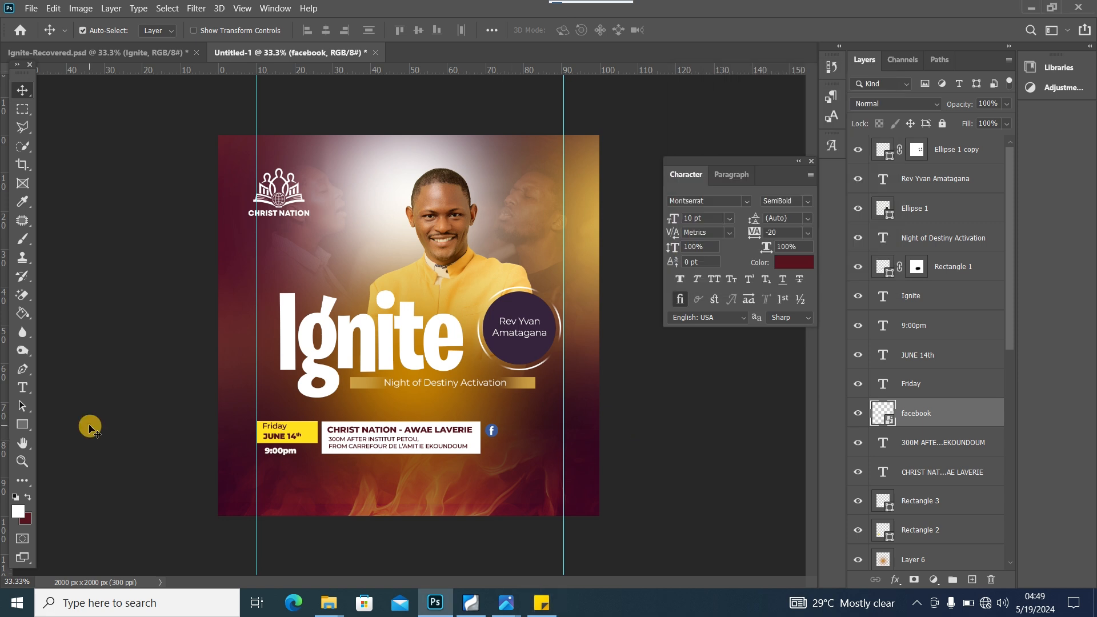
{"action": "left_click", "coordinate": [22, 387]}
{"action": "left_click", "coordinate": [496, 473]}
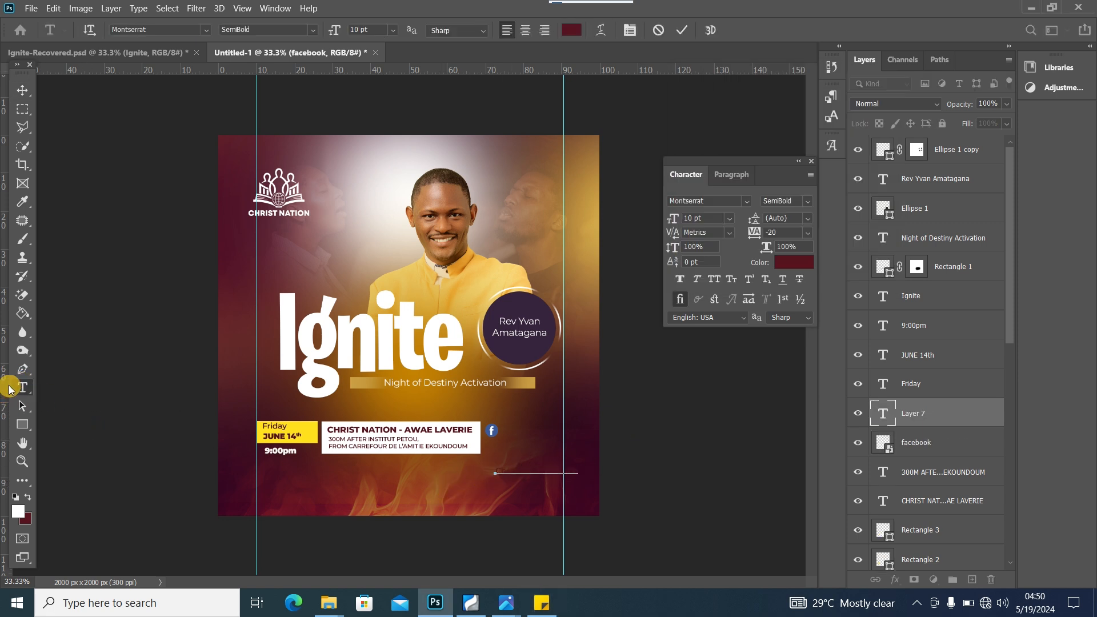
Step: Recolor the Christ Nation Church text to light grey dfd9db and tighten its tracking to -100
{"action": "key", "text": "ctrl+a"}
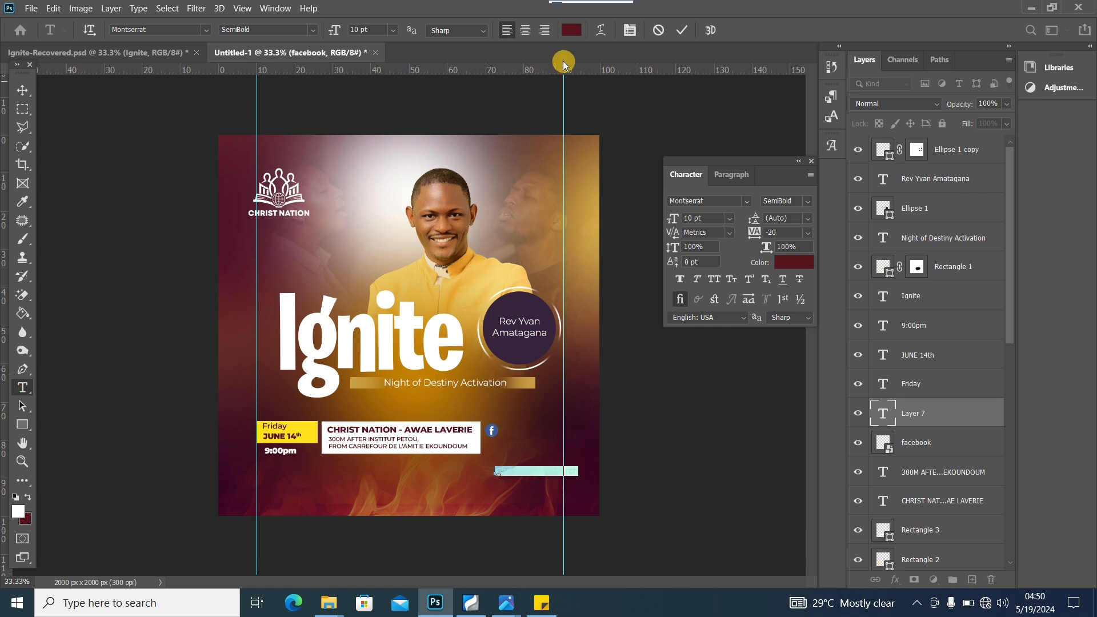
{"action": "left_click", "coordinate": [571, 30]}
{"action": "left_click", "coordinate": [408, 157]}
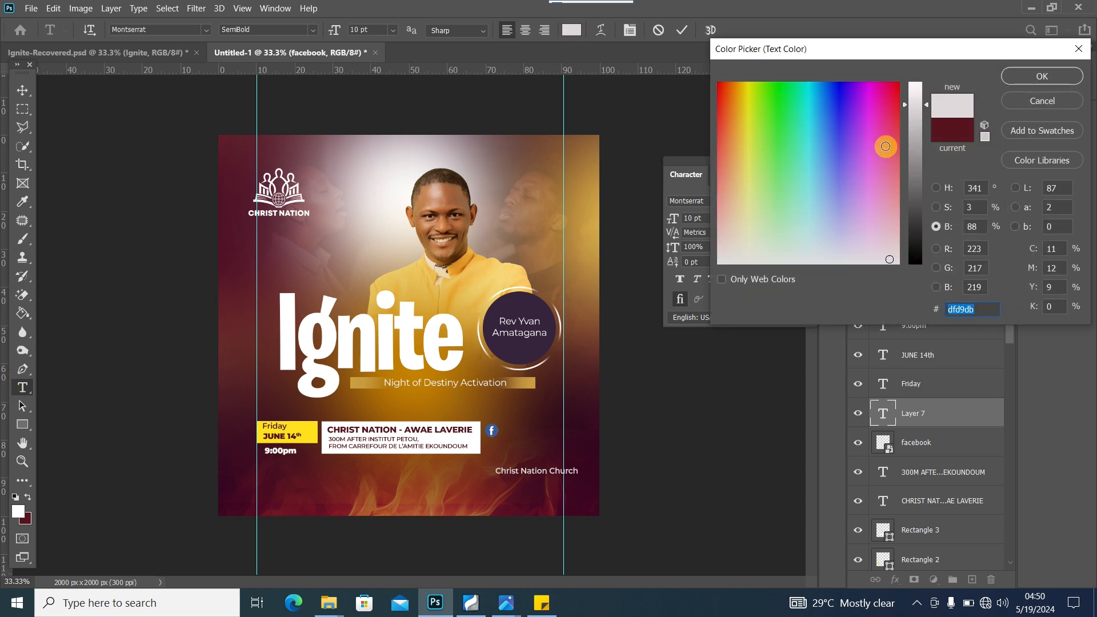
{"action": "left_click", "coordinate": [1042, 76]}
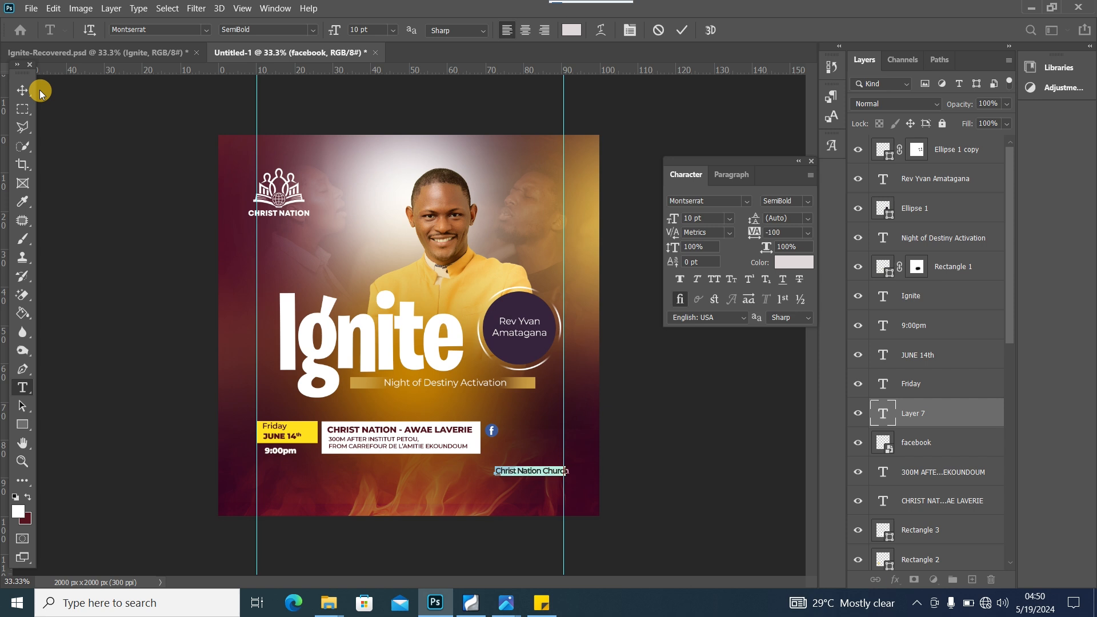
{"action": "left_click", "coordinate": [23, 90]}
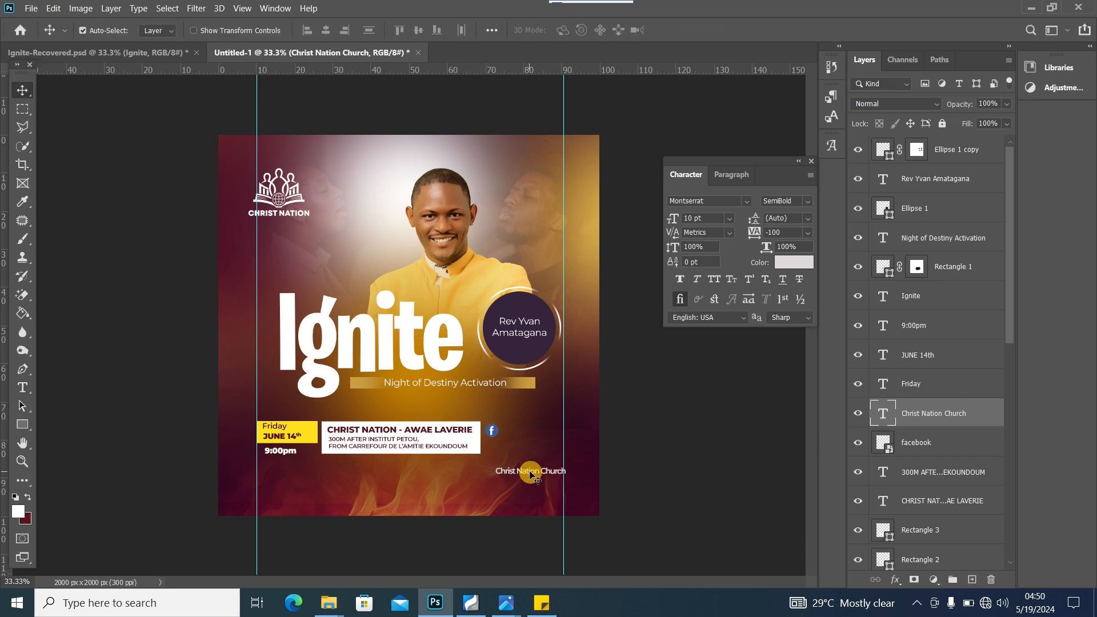
Step: Set the Christ Nation Church text to 9 pt and fit it beside the Facebook icon, between the white rectangle and the 90% guide
{"action": "left_click_drag", "start_coordinate": [531, 474], "coordinate": [537, 434]}
{"action": "double_click", "coordinate": [537, 432]}
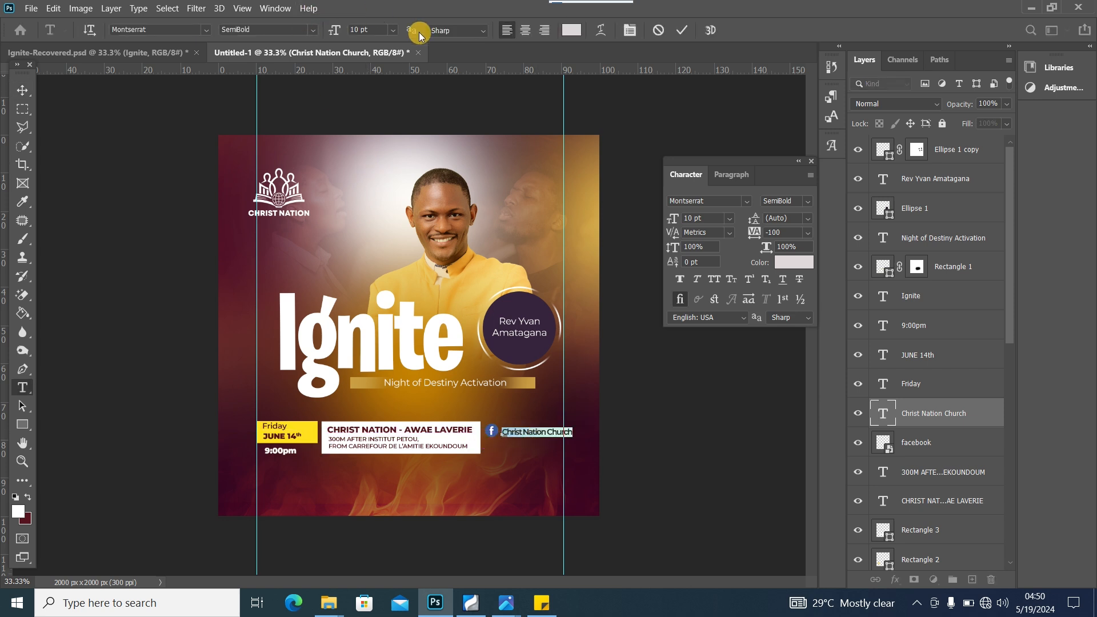
{"action": "left_click", "coordinate": [393, 30]}
{"action": "left_click", "coordinate": [376, 81]}
{"action": "left_click", "coordinate": [22, 90]}
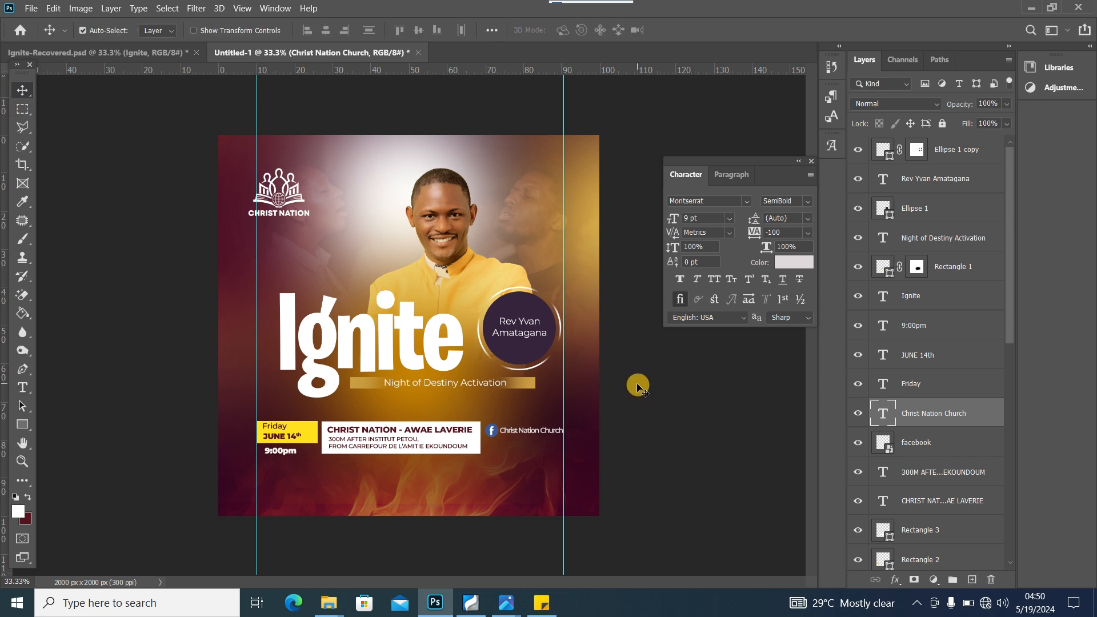
{"action": "left_click", "coordinate": [492, 433]}
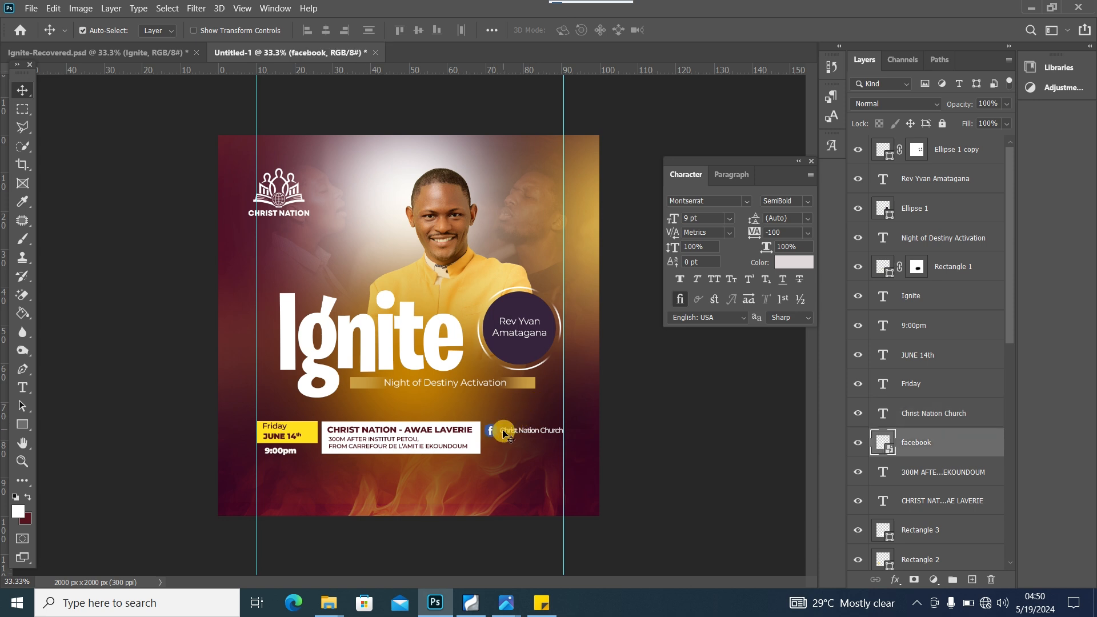
{"action": "left_click", "coordinate": [531, 436]}
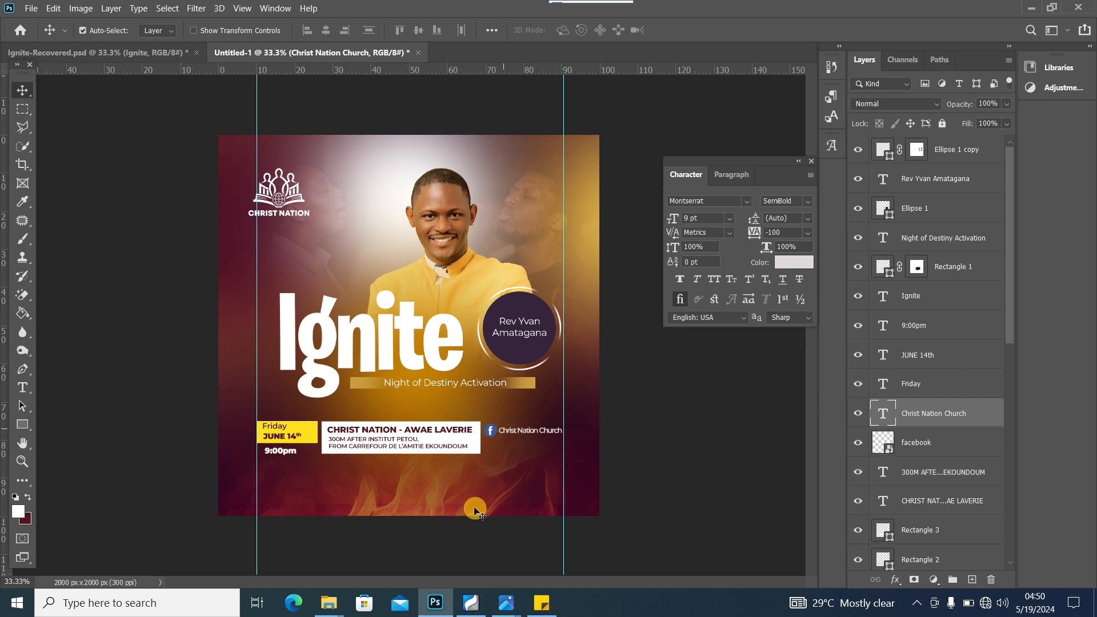
Step: Place the youtube image from the data analysis folder and scale it down to icon size directly beneath the Facebook icon
{"action": "mouse_move", "coordinate": [336, 606]}
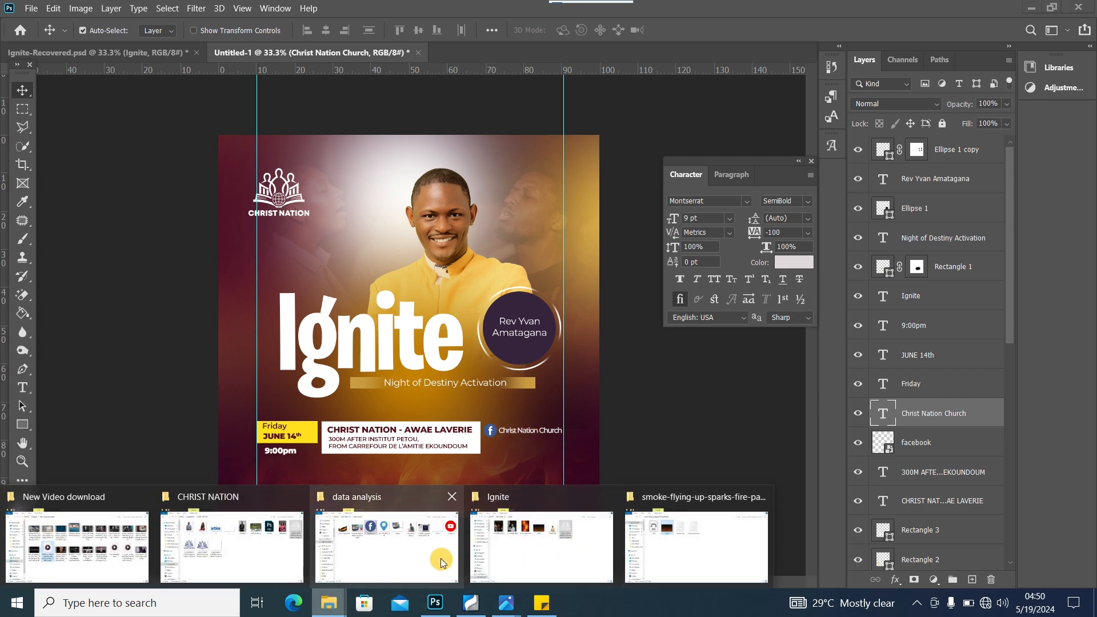
{"action": "left_click", "coordinate": [419, 564]}
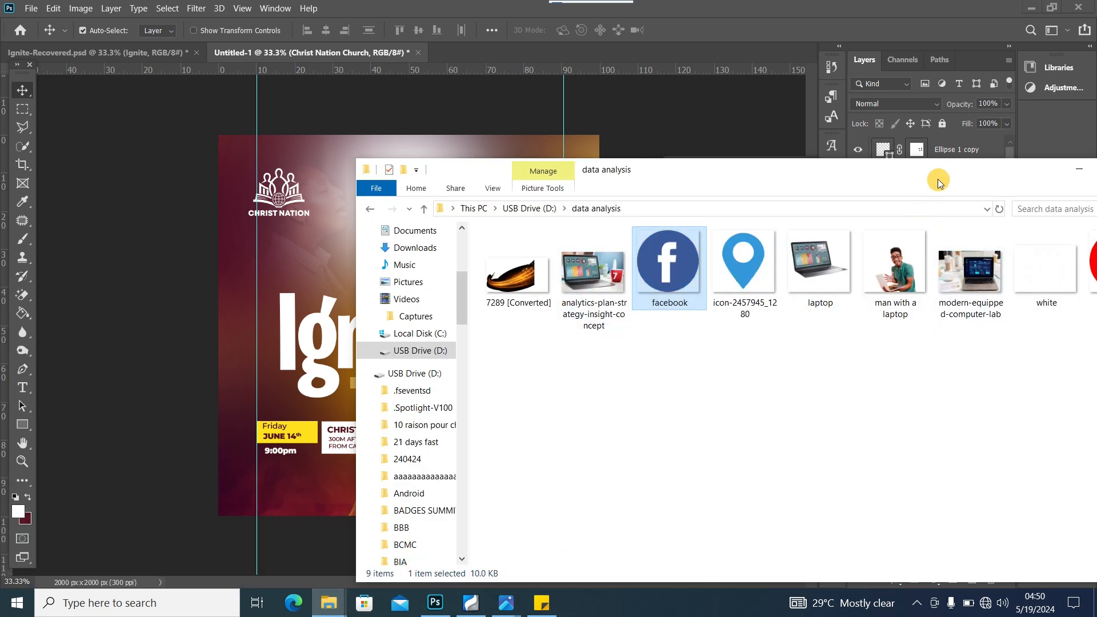
{"action": "left_click_drag", "start_coordinate": [1005, 263], "coordinate": [234, 448]}
{"action": "left_click_drag", "start_coordinate": [258, 174], "coordinate": [491, 455]}
{"action": "left_click", "coordinate": [23, 87]}
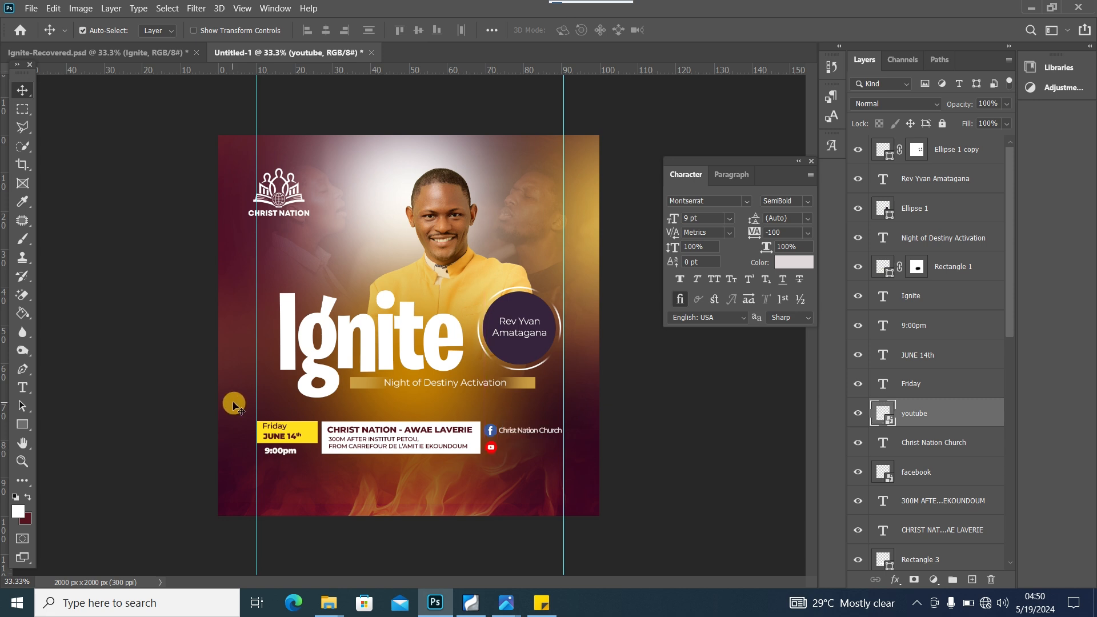
Step: Duplicate the Christ Nation Church text beside the YouTube icon and replace its wording with "Christ Nation Global" from the sticky note
{"action": "left_click", "coordinate": [541, 603]}
{"action": "left_click_drag", "start_coordinate": [797, 237], "coordinate": [681, 243]}
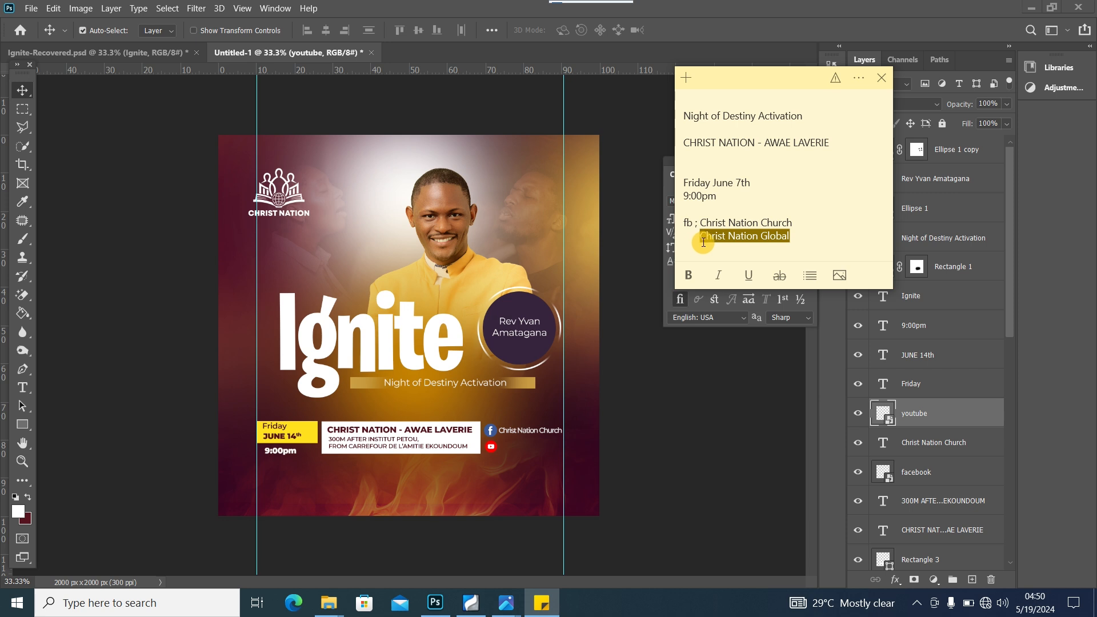
{"action": "left_click", "coordinate": [621, 105]}
{"action": "left_click", "coordinate": [528, 433]}
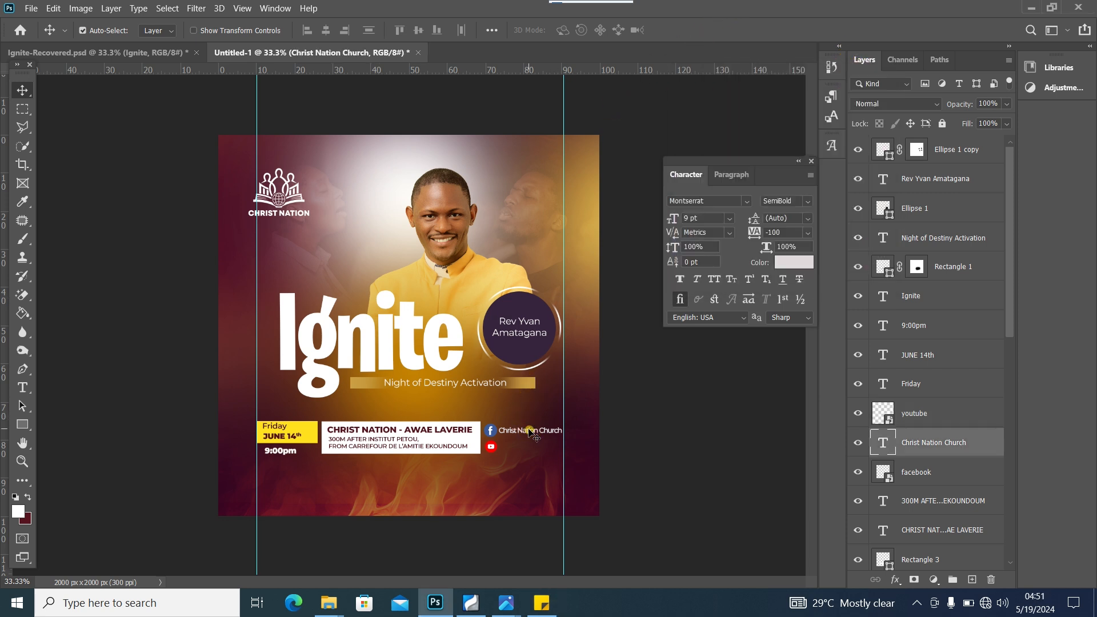
{"action": "left_click_drag", "start_coordinate": [528, 432], "coordinate": [530, 448]}
{"action": "double_click", "coordinate": [530, 448]}
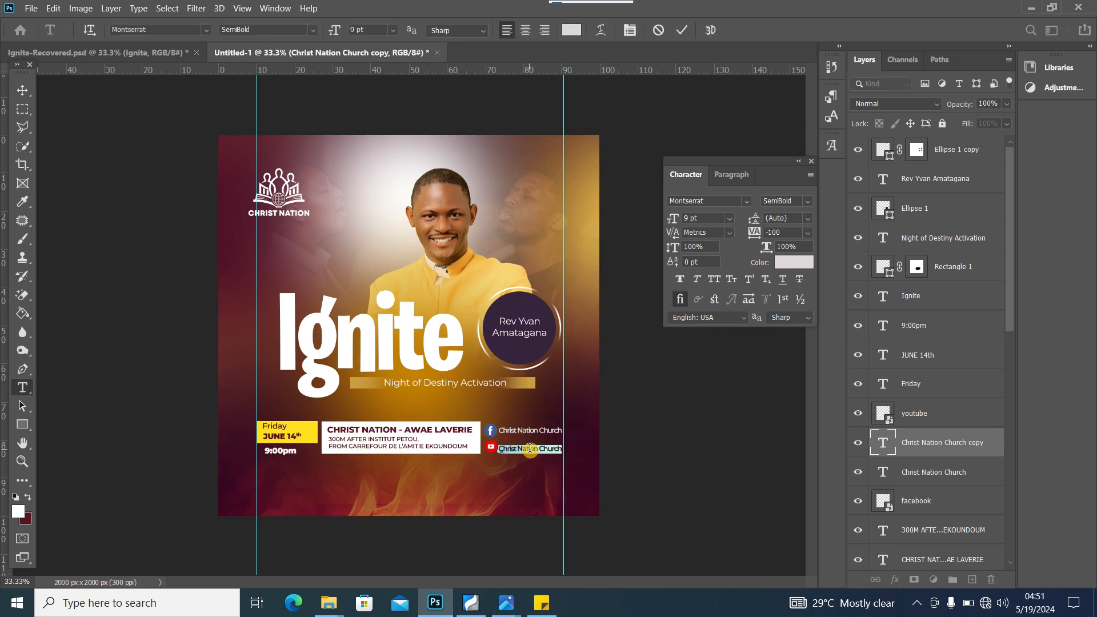
{"action": "type", "text": "Christ Nation Globa"}
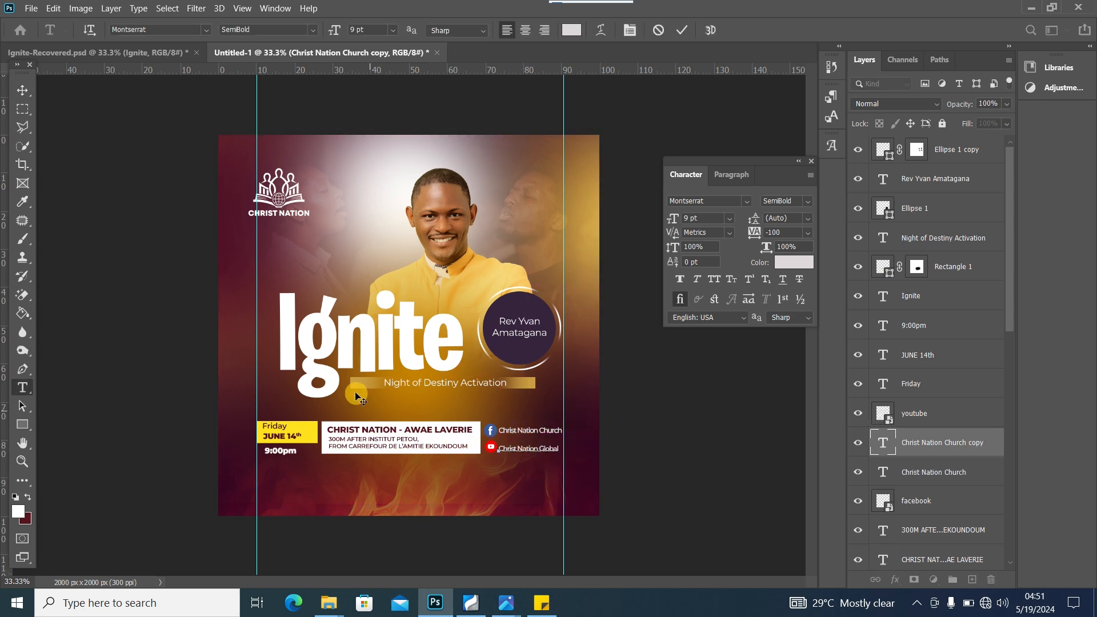
{"action": "type", "text": "l"}
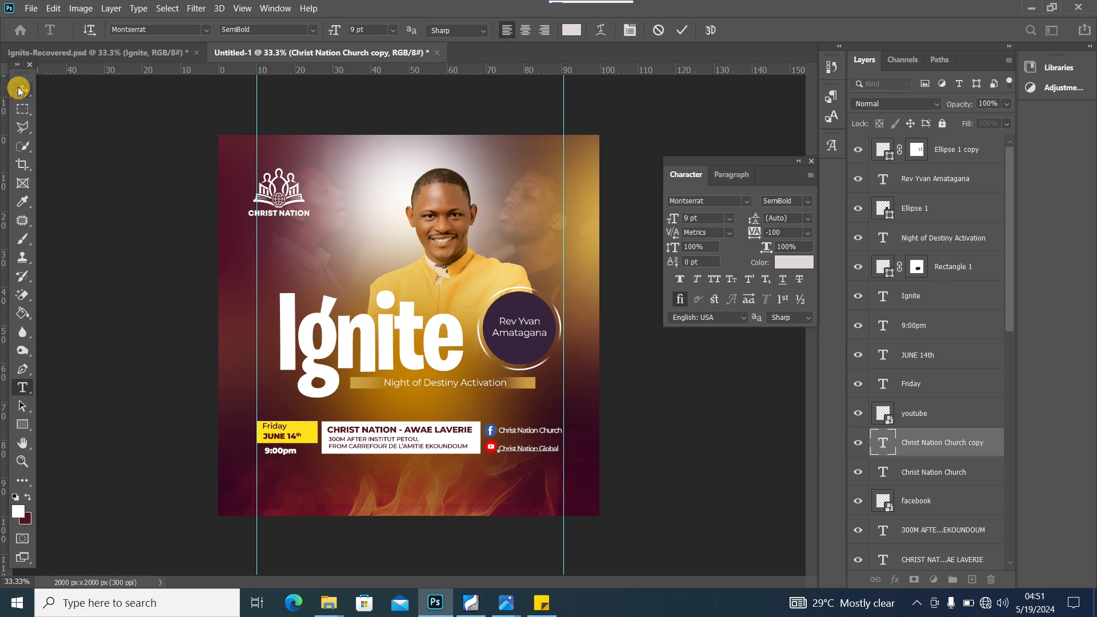
{"action": "left_click", "coordinate": [23, 89]}
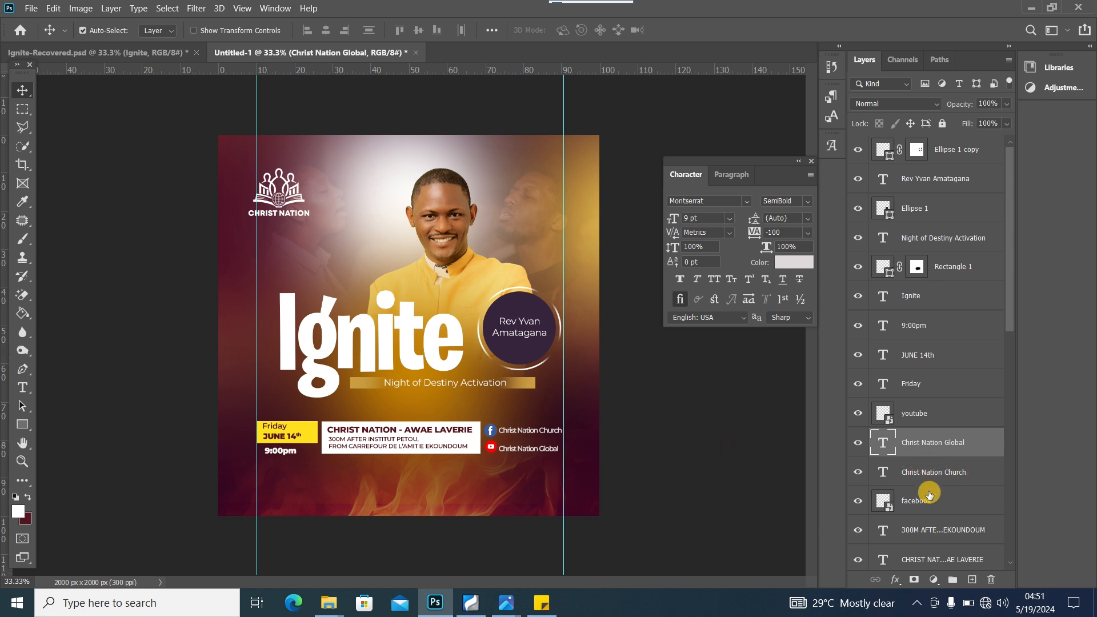
Step: Select the layers from 9:00pm through Rectangle 2 and move the whole event details row straight down by about 84 px
{"action": "left_click", "coordinate": [946, 354]}
{"action": "left_click", "coordinate": [952, 321]}
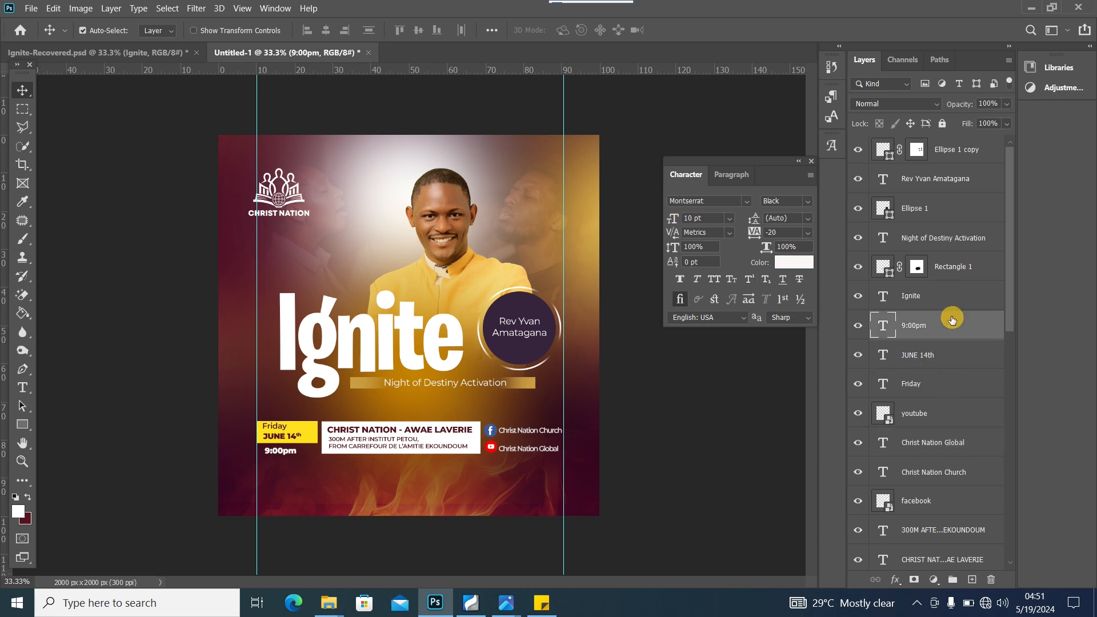
{"action": "left_click_drag", "start_coordinate": [1008, 263], "coordinate": [1002, 370]}
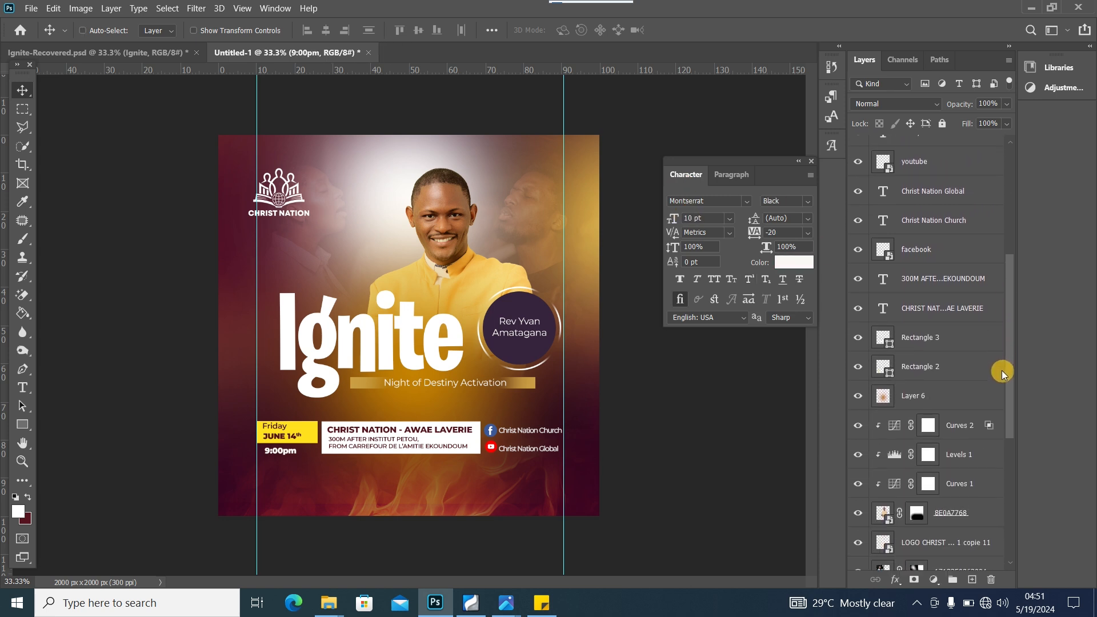
{"action": "left_click", "coordinate": [964, 368], "text": "shift"}
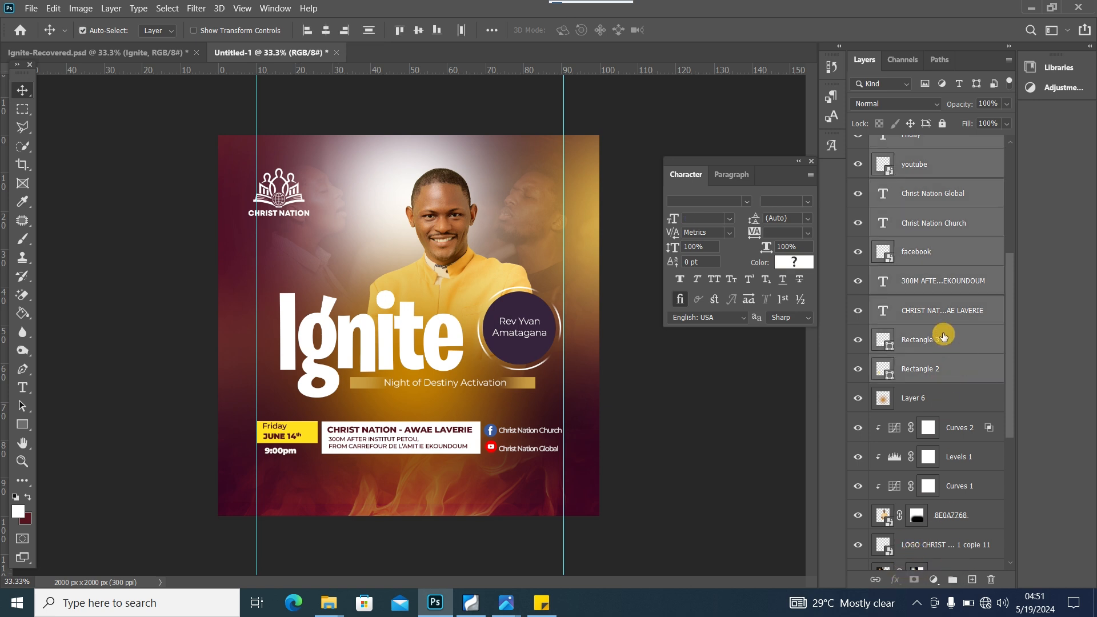
{"action": "key", "text": "ctrl+t"}
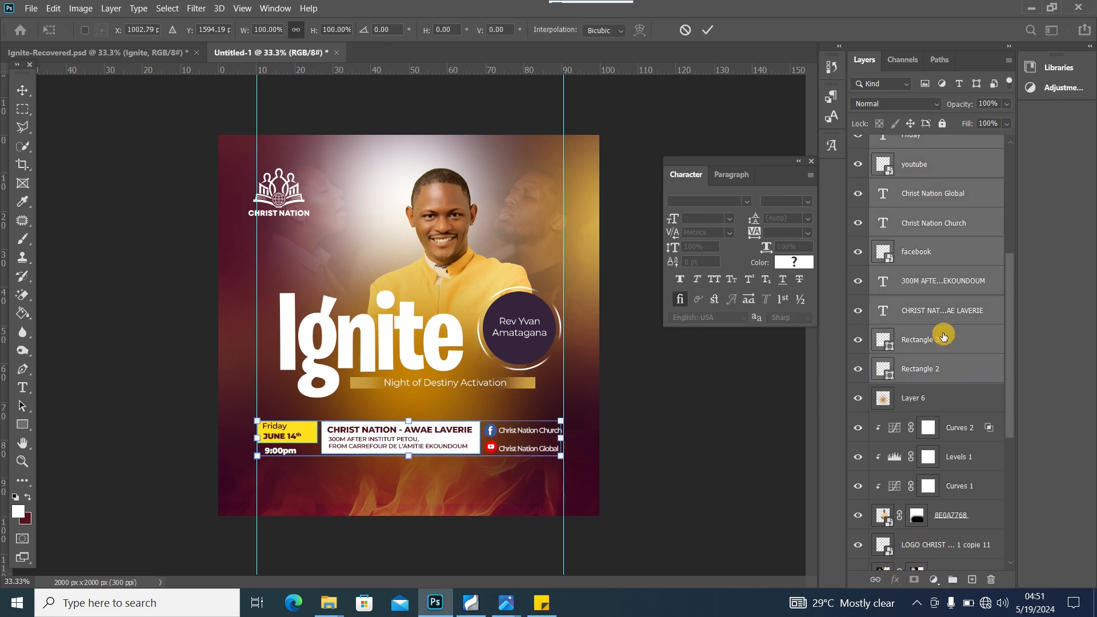
{"action": "key", "text": "Down"}
{"action": "key", "text": "Down"}
{"action": "key", "text": "Down"}
{"action": "key", "text": "Down"}
{"action": "key", "text": "Down"}
{"action": "key", "text": "Down"}
{"action": "key", "text": "Down"}
{"action": "key", "text": "Down"}
{"action": "key", "text": "Down"}
{"action": "key", "text": "Down"}
{"action": "key", "text": "Down"}
{"action": "key", "text": "Down"}
{"action": "key", "text": "Down"}
{"action": "key", "text": "Down"}
{"action": "key", "text": "Down"}
{"action": "key", "text": "Down"}
{"action": "key", "text": "Down"}
{"action": "key", "text": "Down"}
{"action": "key", "text": "Down"}
{"action": "key", "text": "Down"}
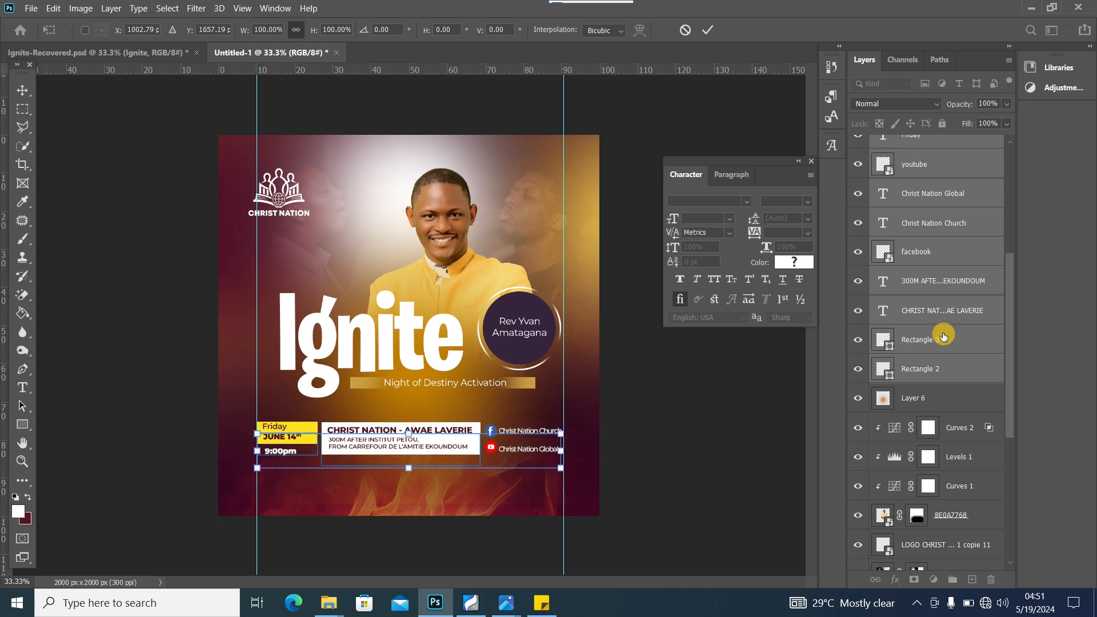
{"action": "key", "text": "Down"}
{"action": "key", "text": "Down"}
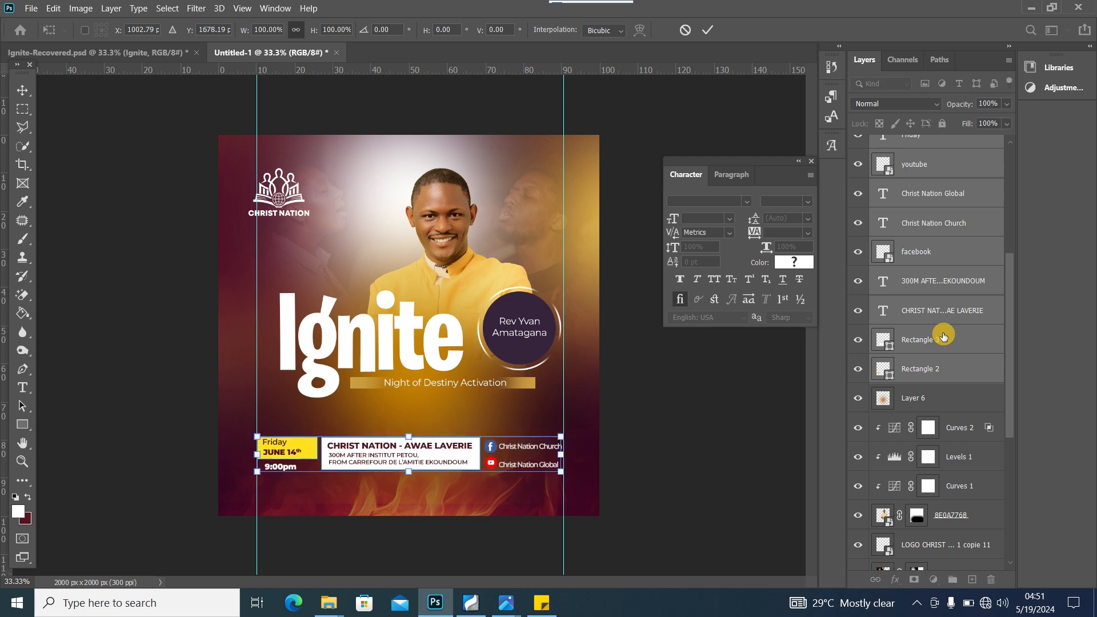
{"action": "left_click", "coordinate": [23, 89]}
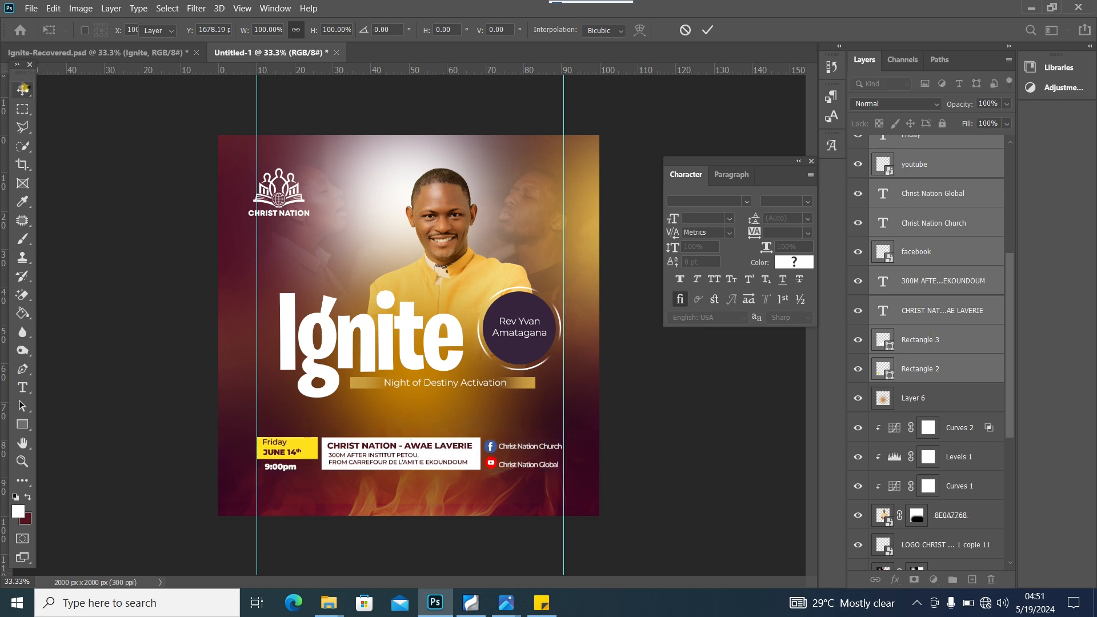
{"action": "left_click", "coordinate": [737, 415]}
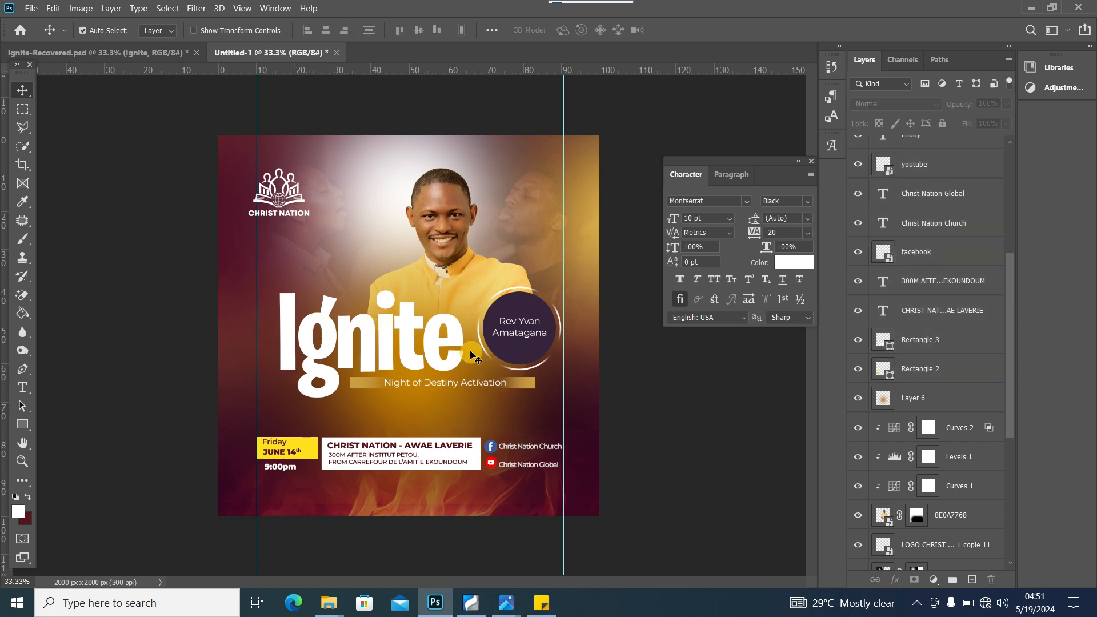
Step: Place the 1670 sparks image from the Ignite folder above the Ignite text and enlarge it to about 149%
{"action": "left_click", "coordinate": [421, 338]}
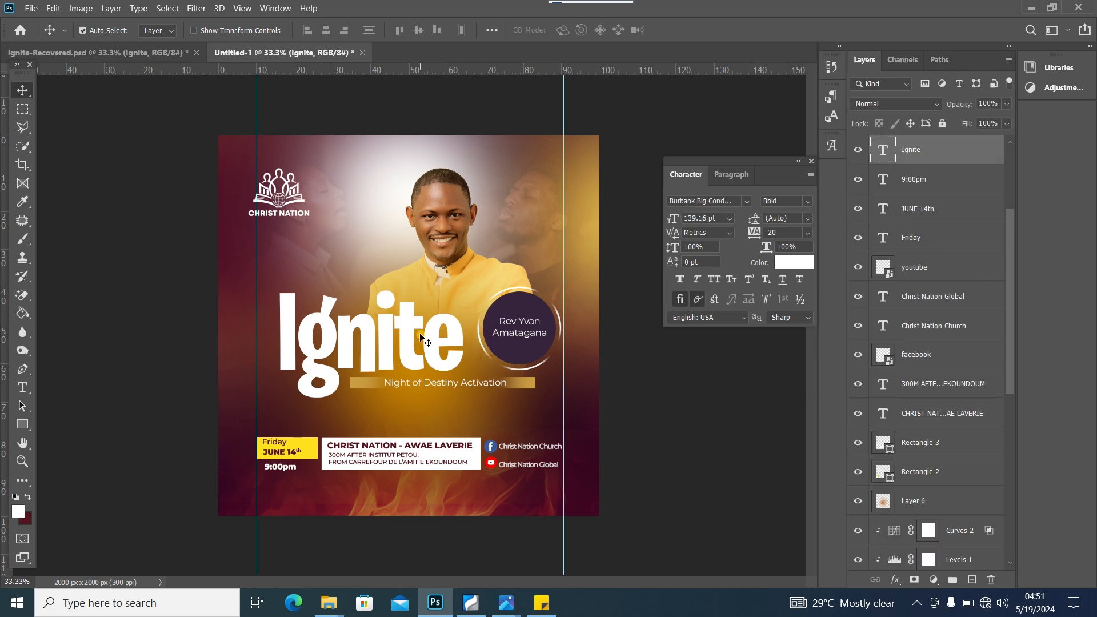
{"action": "left_click", "coordinate": [542, 610]}
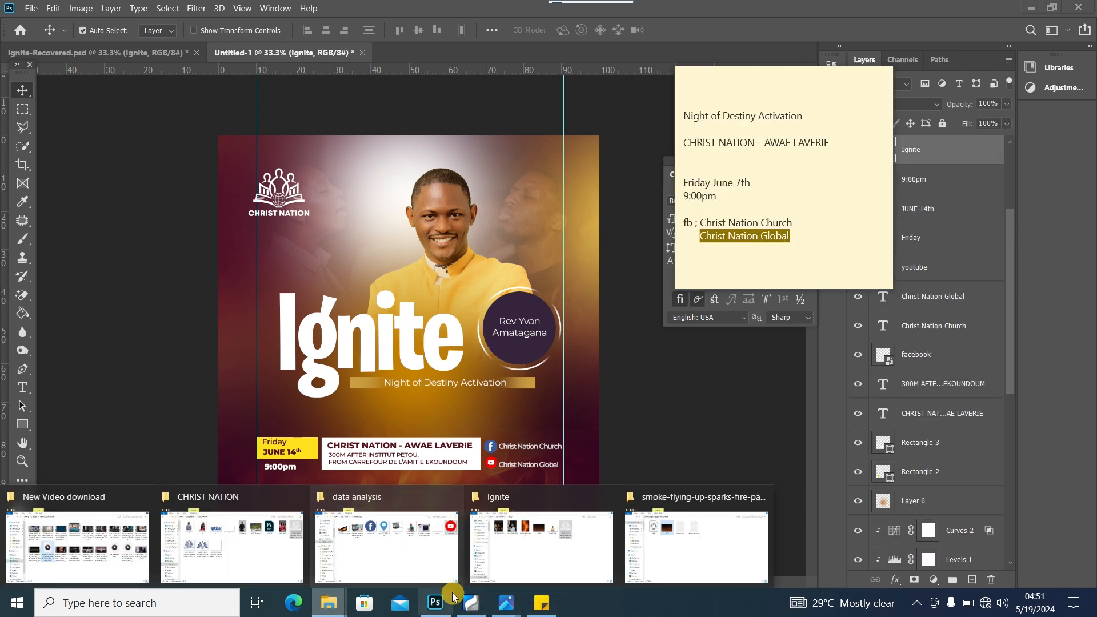
{"action": "left_click", "coordinate": [536, 549]}
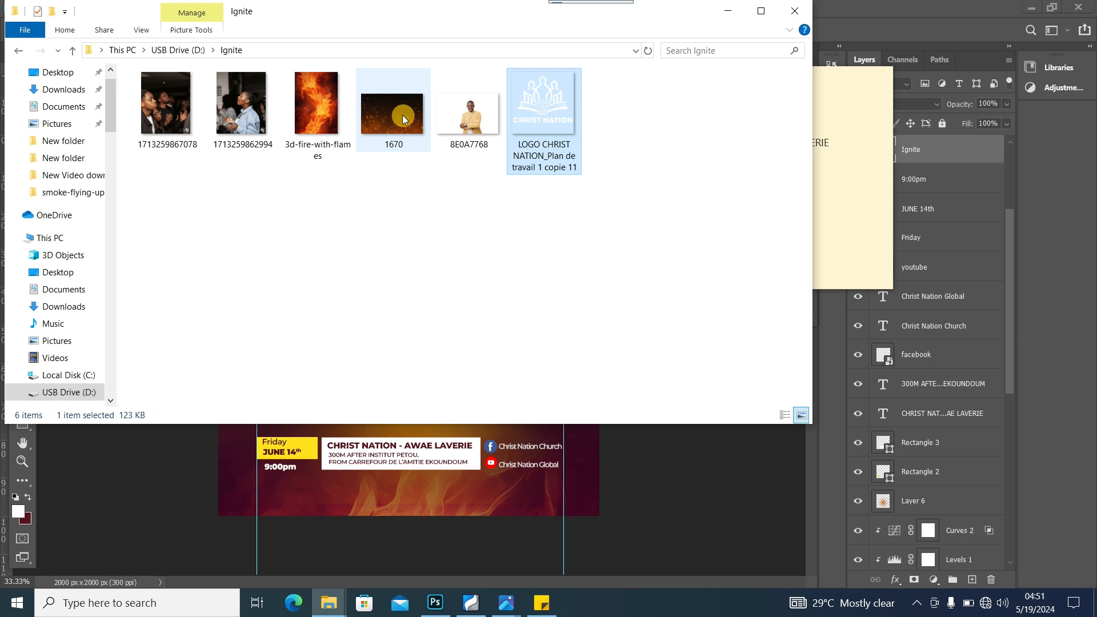
{"action": "left_click_drag", "start_coordinate": [403, 119], "coordinate": [399, 485]}
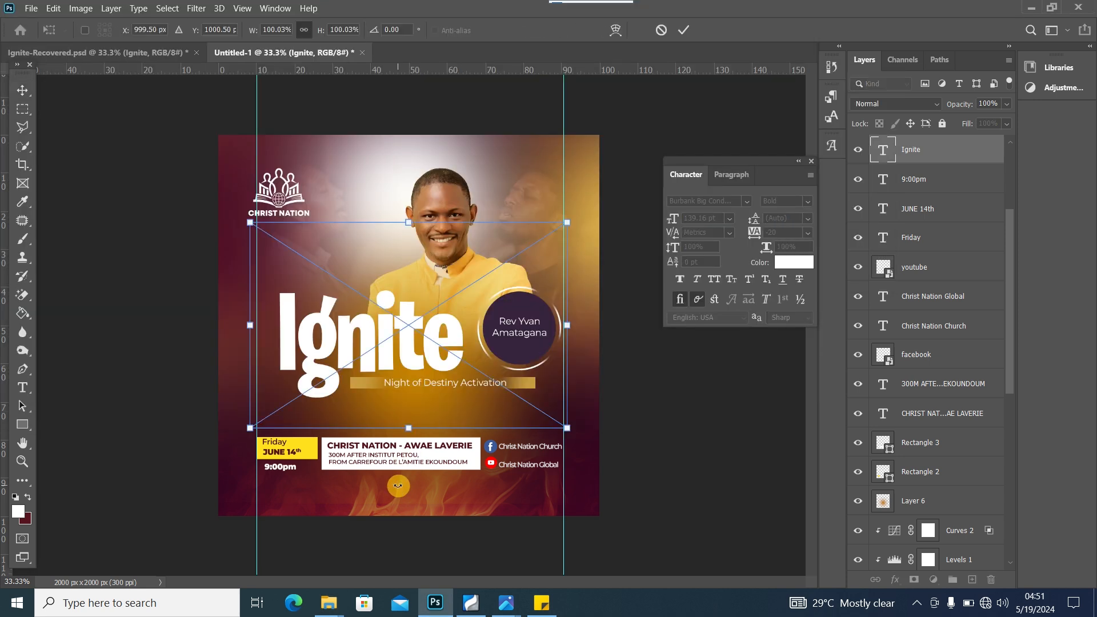
{"action": "left_click_drag", "start_coordinate": [410, 221], "coordinate": [451, 121]}
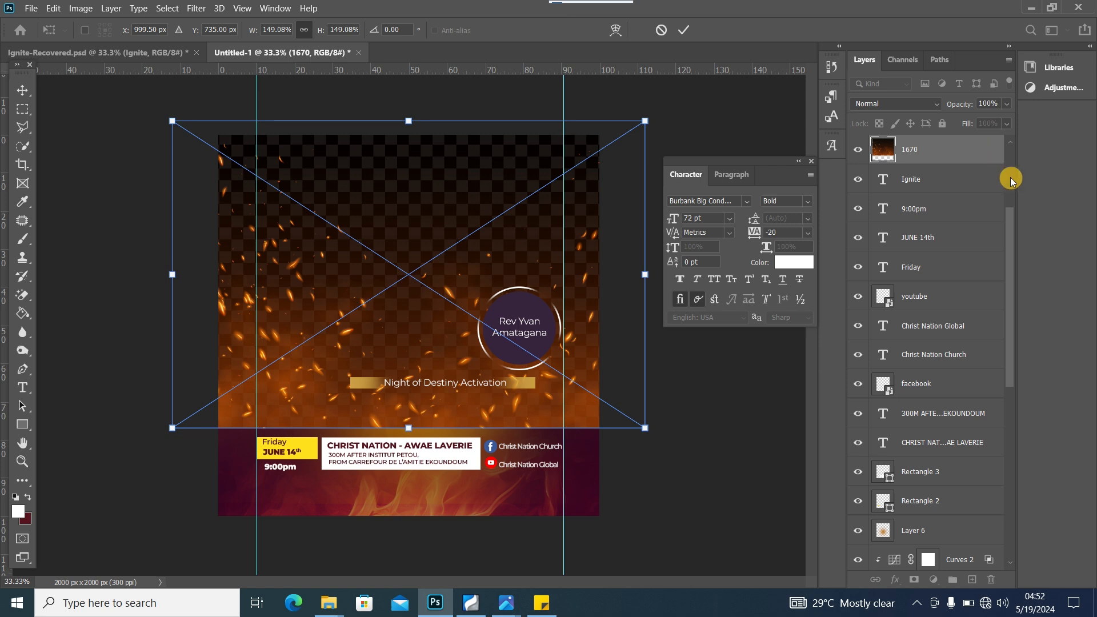
Step: Move the 1670 sparks layer directly beneath the church logo layer and set its blend mode to Lighten
{"action": "scroll", "coordinate": [1010, 223], "scroll_direction": "up", "scroll_amount": 5}
{"action": "left_click_drag", "start_coordinate": [974, 297], "coordinate": [943, 264]}
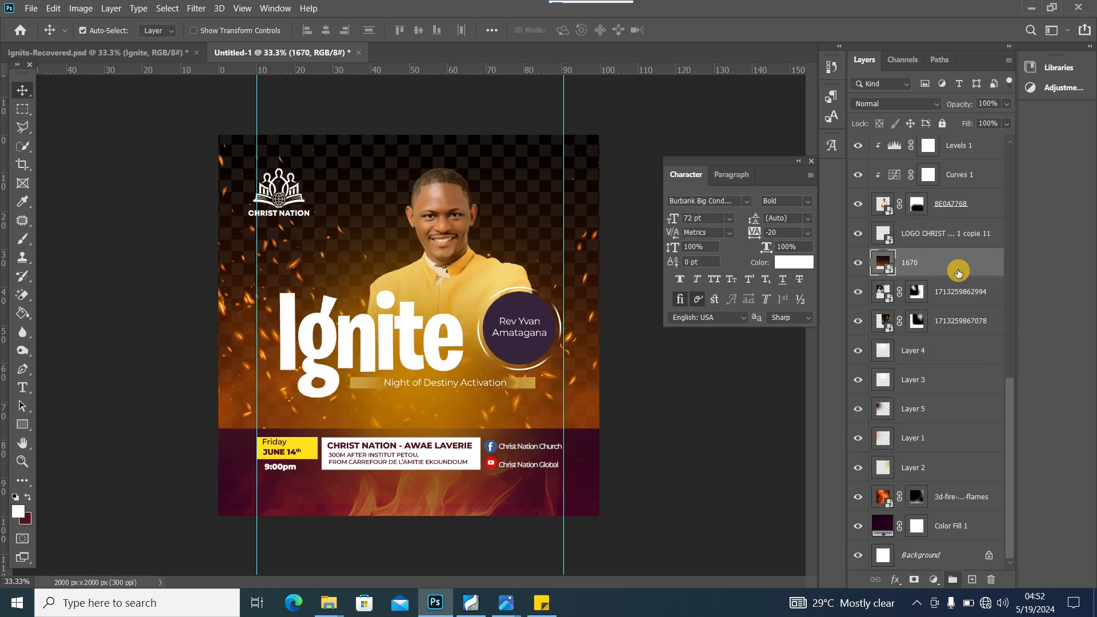
{"action": "left_click", "coordinate": [915, 103]}
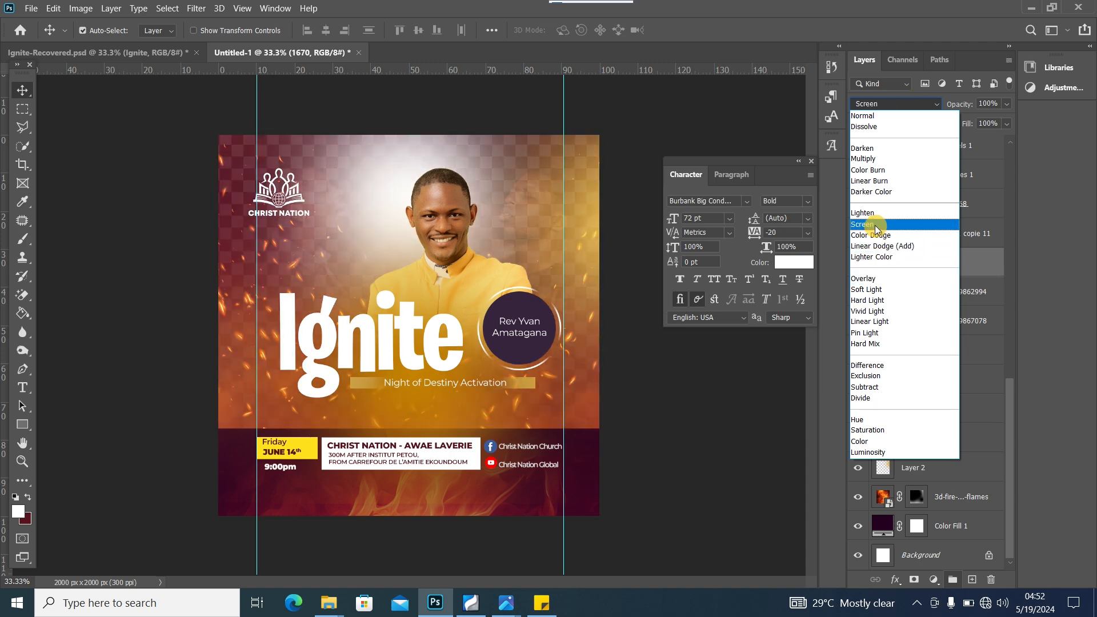
{"action": "left_click", "coordinate": [876, 226]}
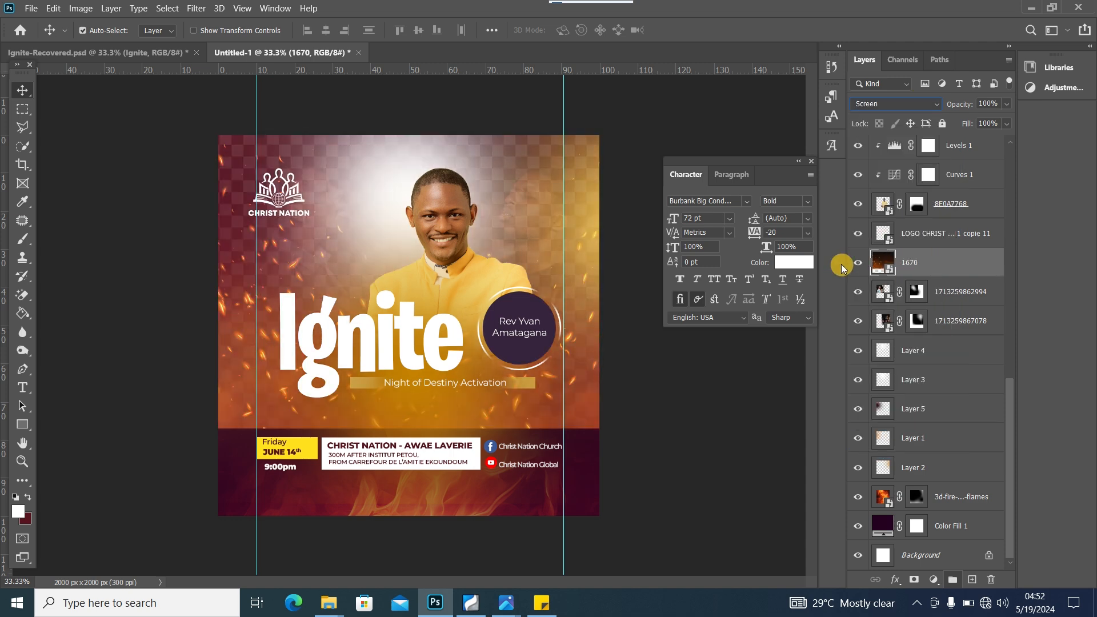
{"action": "left_click", "coordinate": [903, 104]}
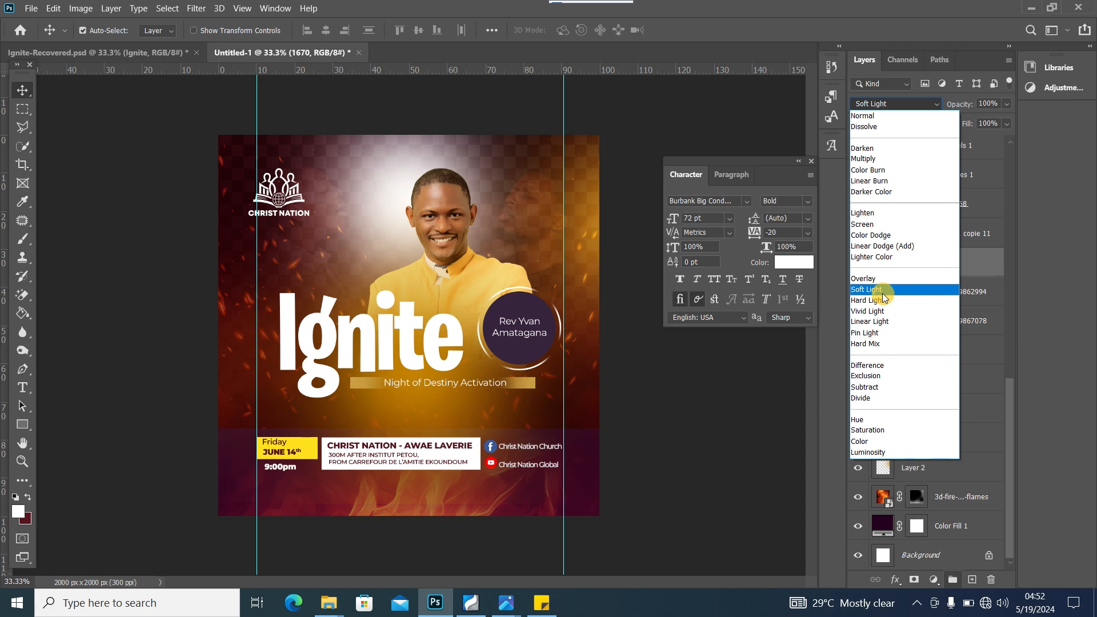
{"action": "left_click", "coordinate": [875, 213]}
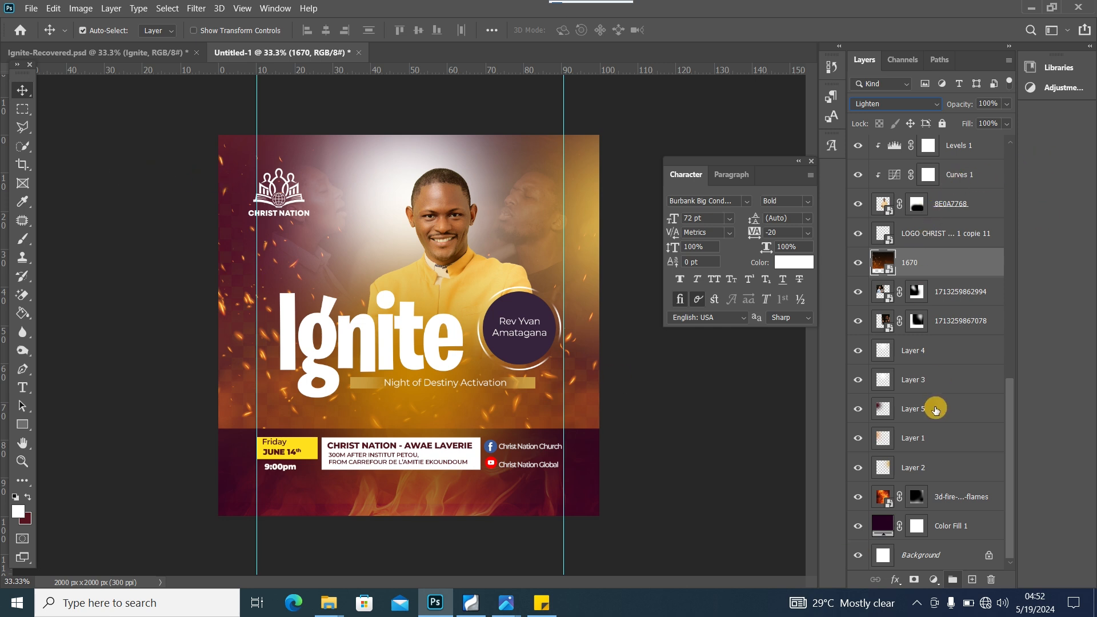
Step: Scale the 1670 sparks image up to about 191% and shift it so the sparks cover the flyer down to its bottom edge
{"action": "left_click_drag", "start_coordinate": [543, 456], "coordinate": [543, 457]}
{"action": "key", "text": "ctrl+t"}
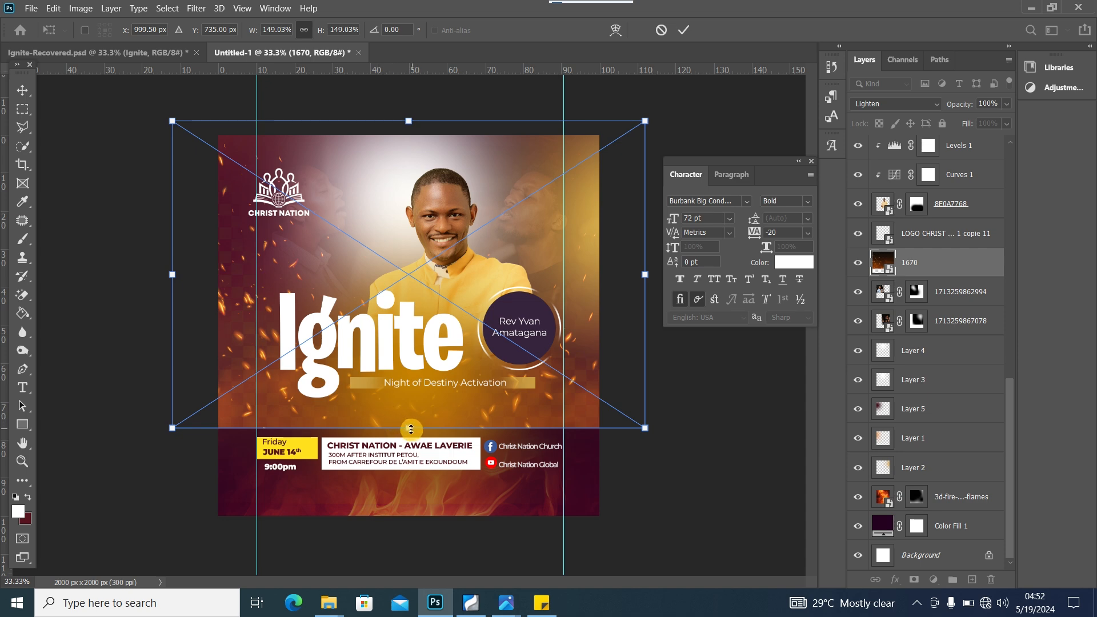
{"action": "left_click_drag", "start_coordinate": [411, 428], "coordinate": [436, 515]}
{"action": "mouse_move", "coordinate": [447, 420]}
{"action": "left_mouse_down"}
{"action": "mouse_move", "coordinate": [458, 394]}
{"action": "mouse_move", "coordinate": [457, 424]}
{"action": "left_mouse_up"}
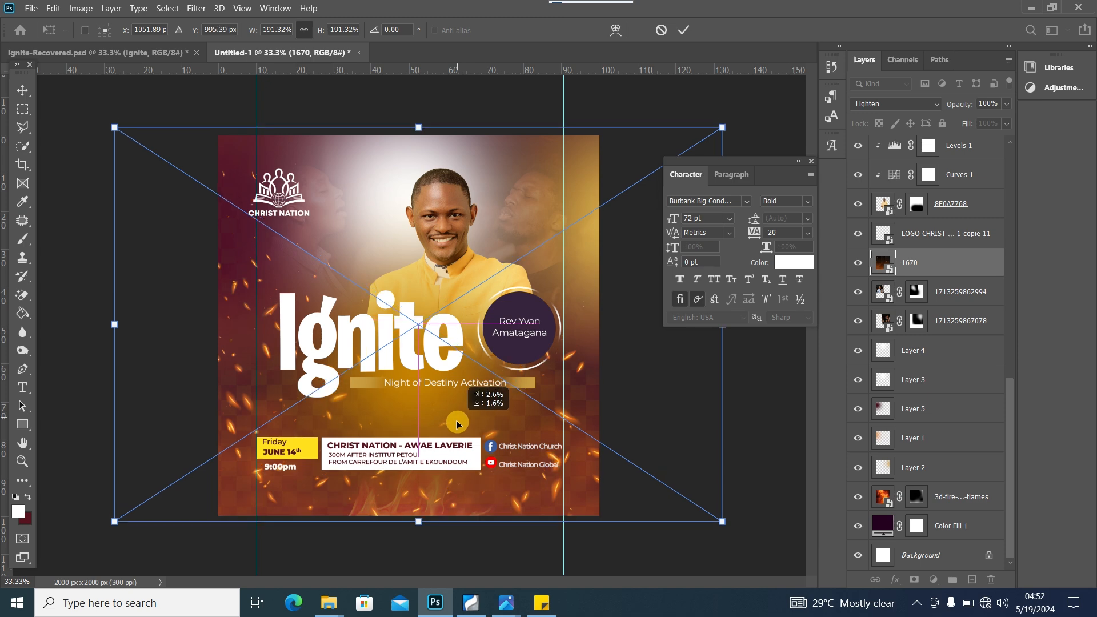
{"action": "left_click_drag", "start_coordinate": [355, 382], "coordinate": [399, 452]}
{"action": "left_click", "coordinate": [23, 90]}
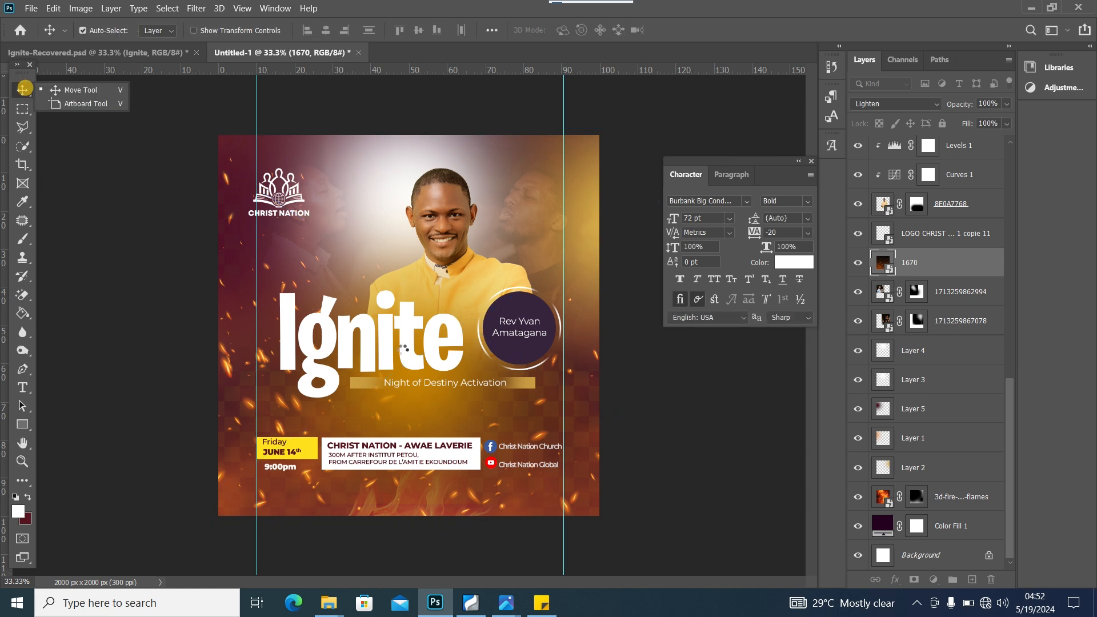
Step: Add a layer mask to the 1670 sparks layer and fade its lower part and sides with a soft 1800 px black brush
{"action": "left_click", "coordinate": [914, 579]}
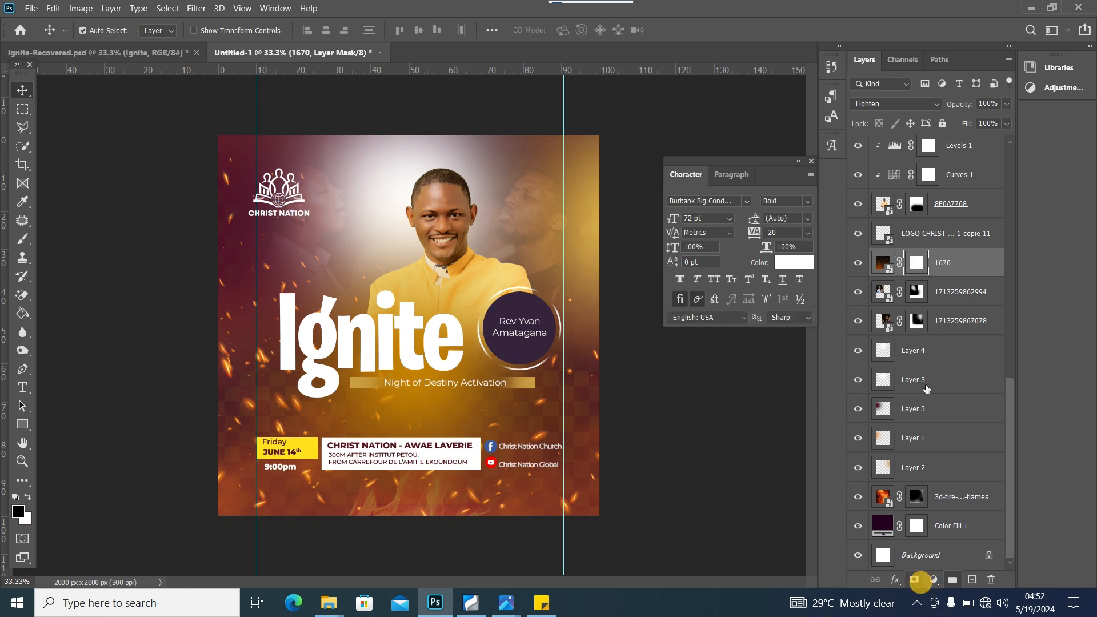
{"action": "left_click", "coordinate": [23, 239]}
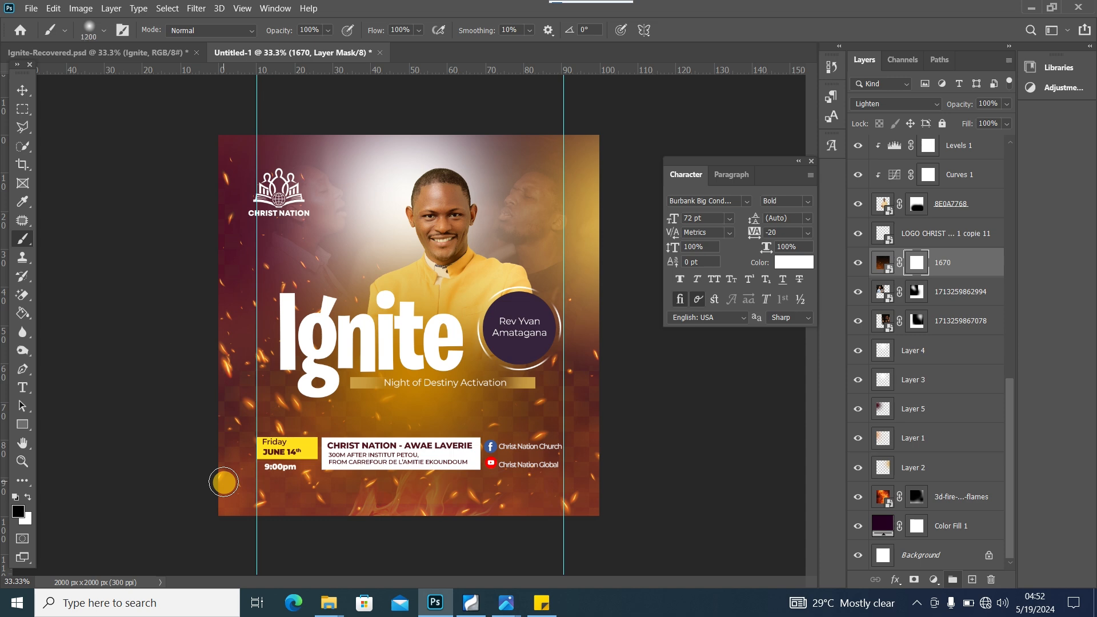
{"action": "key", "text": "bracketright"}
{"action": "key", "text": "bracketright"}
{"action": "key", "text": "bracketright"}
{"action": "key", "text": "bracketright"}
{"action": "key", "text": "bracketright"}
{"action": "key", "text": "bracketright"}
{"action": "left_click", "coordinate": [313, 525]}
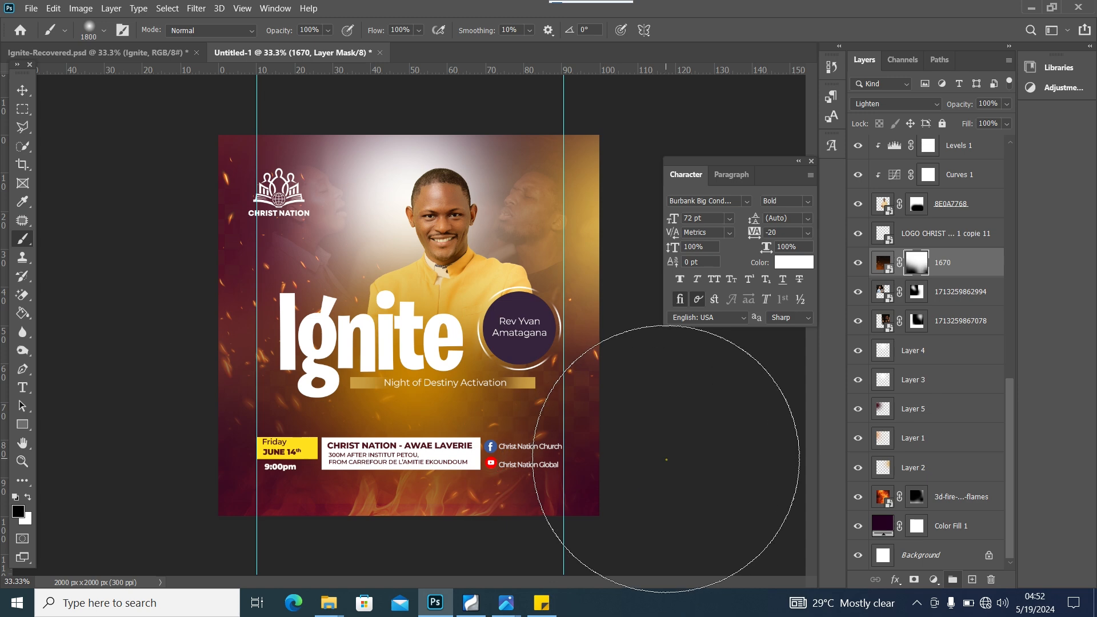
{"action": "mouse_move", "coordinate": [666, 459]}
{"action": "left_mouse_down"}
{"action": "mouse_move", "coordinate": [642, 475]}
{"action": "mouse_move", "coordinate": [650, 498]}
{"action": "mouse_move", "coordinate": [640, 432]}
{"action": "mouse_move", "coordinate": [654, 514]}
{"action": "mouse_move", "coordinate": [611, 481]}
{"action": "mouse_move", "coordinate": [635, 555]}
{"action": "mouse_move", "coordinate": [622, 539]}
{"action": "mouse_move", "coordinate": [509, 551]}
{"action": "mouse_move", "coordinate": [157, 433]}
{"action": "mouse_move", "coordinate": [116, 366]}
{"action": "mouse_move", "coordinate": [92, 368]}
{"action": "mouse_move", "coordinate": [107, 347]}
{"action": "mouse_move", "coordinate": [157, 386]}
{"action": "mouse_move", "coordinate": [127, 362]}
{"action": "left_mouse_up"}
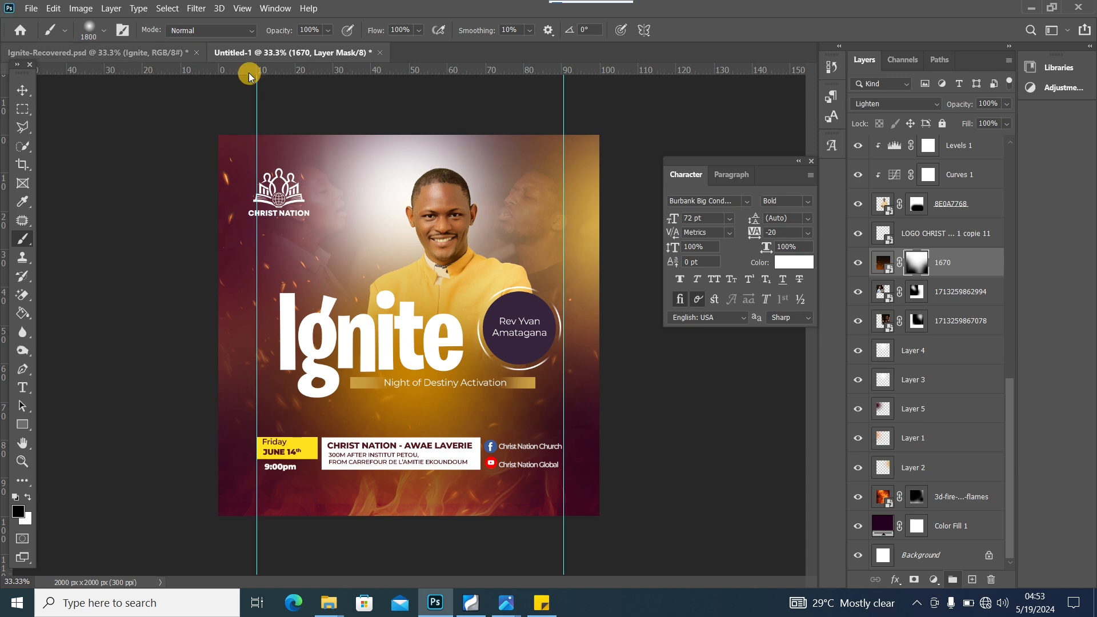
Step: Close the Character panel and hide the margin guides
{"action": "left_click", "coordinate": [21, 90]}
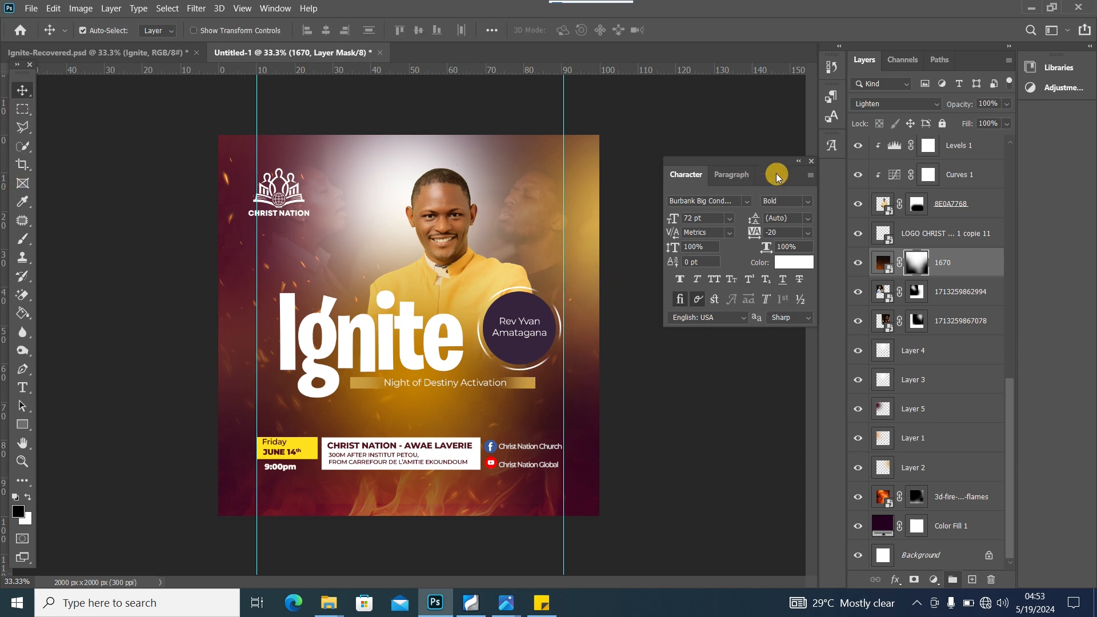
{"action": "left_click", "coordinate": [810, 162]}
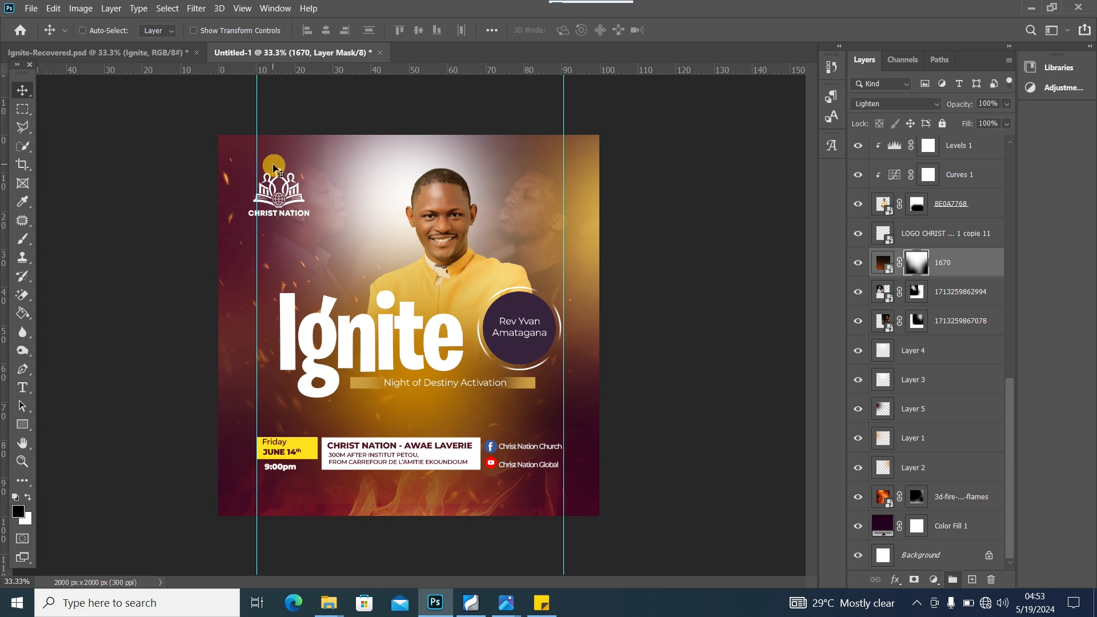
{"action": "key", "text": "ctrl+semicolon"}
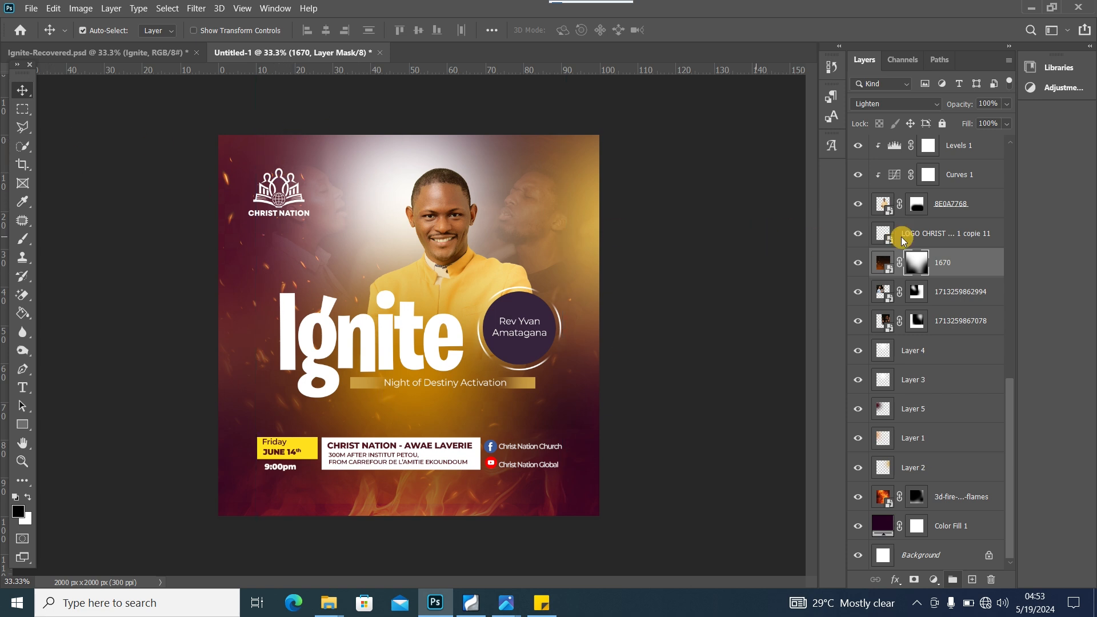
Step: Select all layers from Ellipse 1 copy down to Color Fill 1 and add a new blank layer above them
{"action": "left_click_drag", "start_coordinate": [1012, 388], "coordinate": [981, 121]}
{"action": "left_click", "coordinate": [989, 153]}
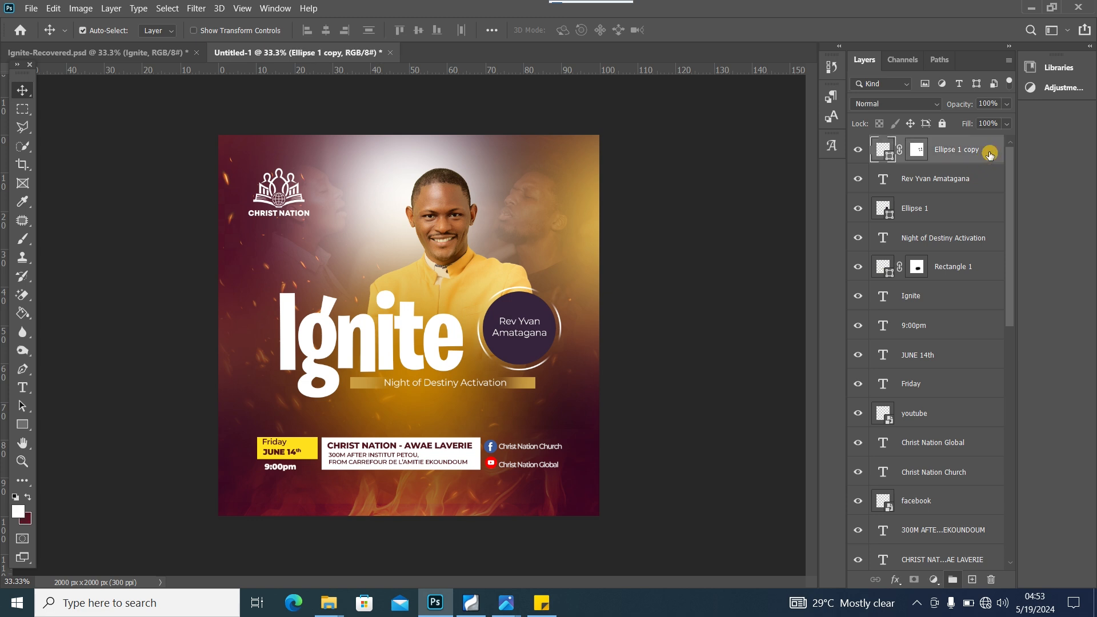
{"action": "left_click_drag", "start_coordinate": [1009, 157], "coordinate": [1003, 514]}
{"action": "left_click", "coordinate": [990, 531], "text": "shift"}
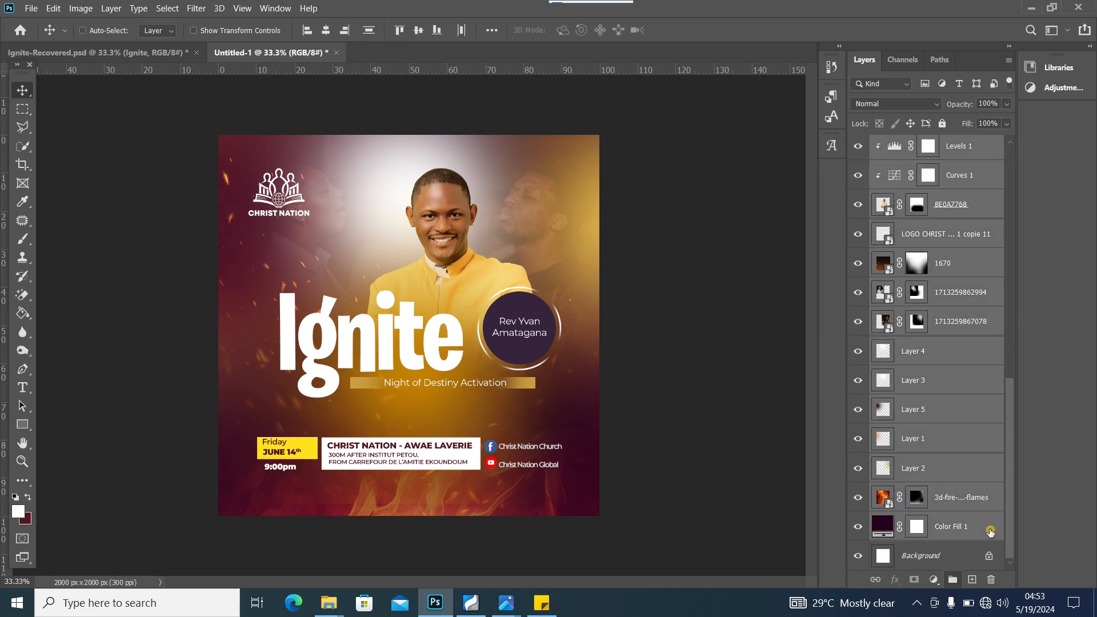
{"action": "left_click", "coordinate": [972, 579]}
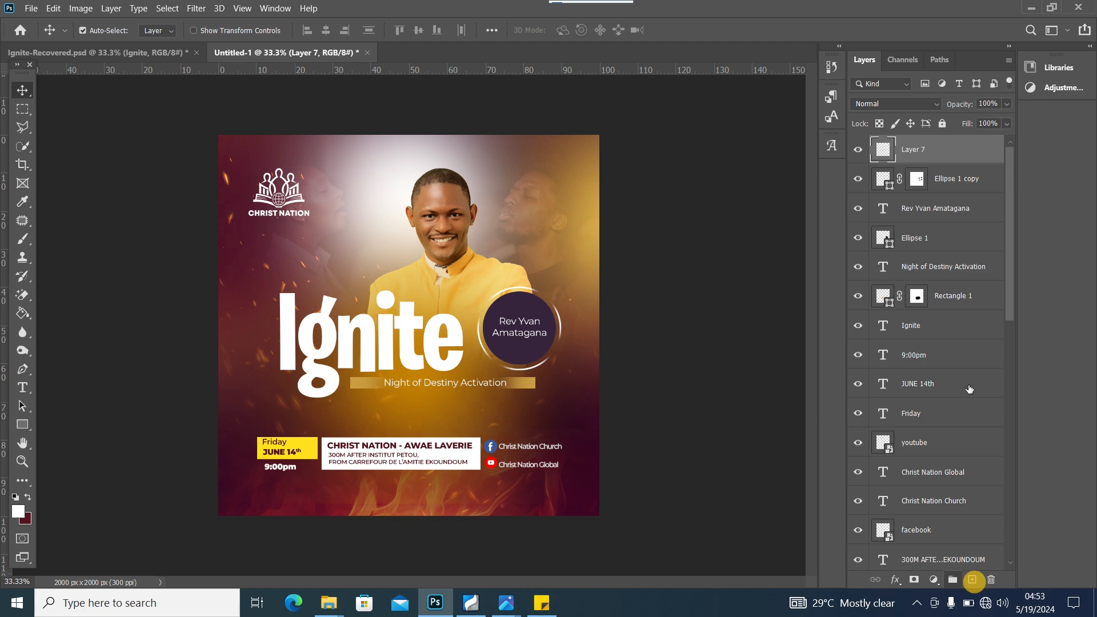
Step: Select all layers from the top blank layer down to Color Fill 1 and group them as Group 1 in Pass Through mode
{"action": "left_click", "coordinate": [970, 388]}
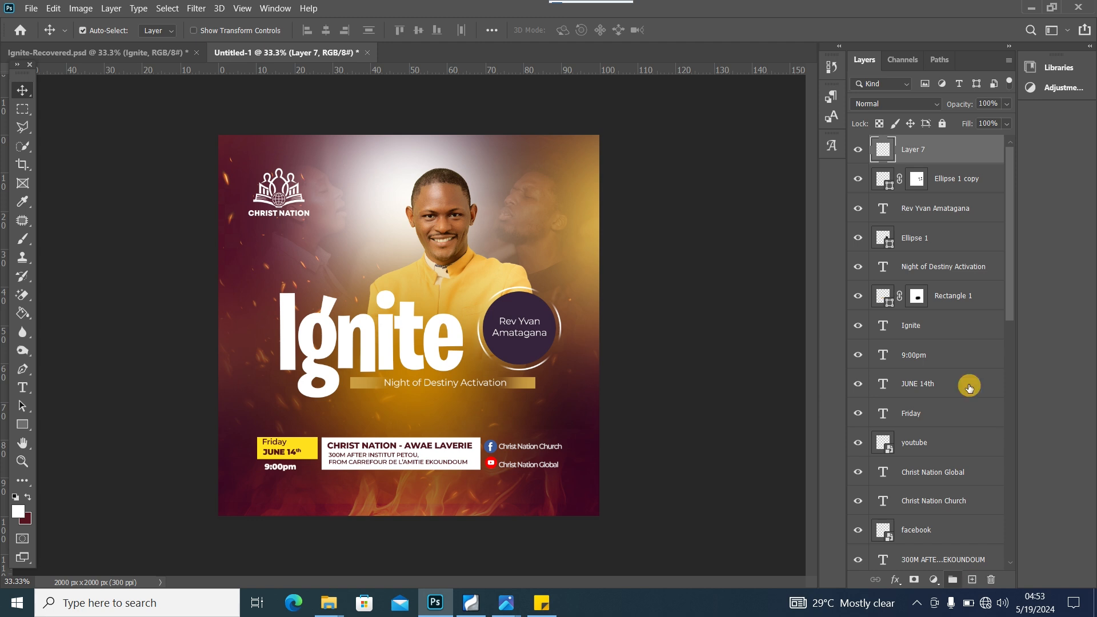
{"action": "left_click", "coordinate": [1010, 215]}
{"action": "left_click_drag", "start_coordinate": [1009, 215], "coordinate": [1003, 560]}
{"action": "left_click", "coordinate": [975, 525], "text": "shift"}
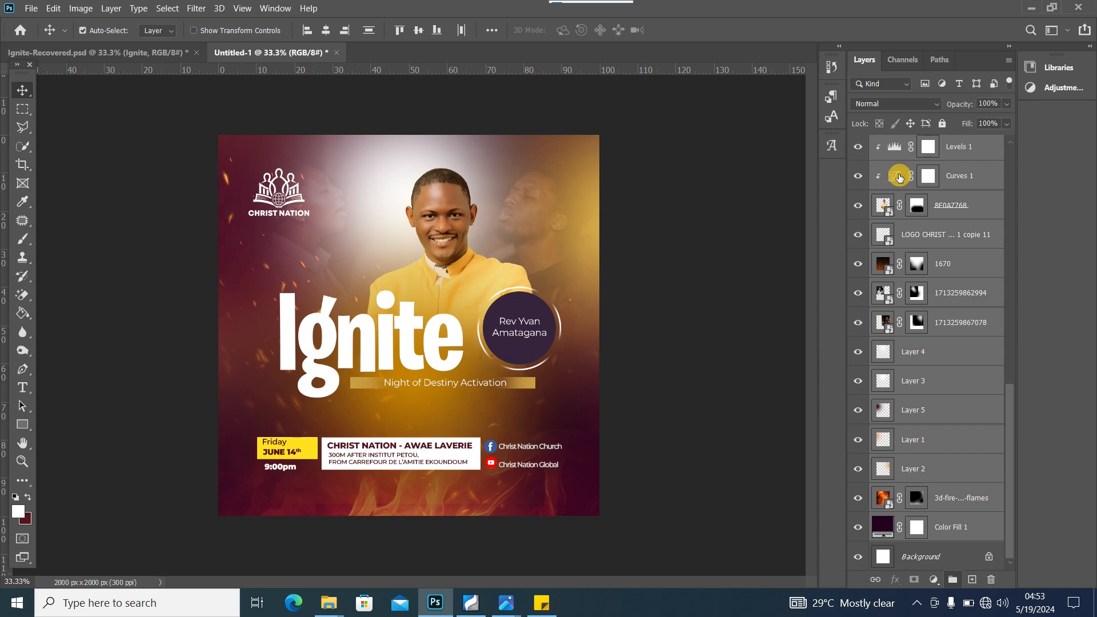
{"action": "right_click", "coordinate": [972, 146]}
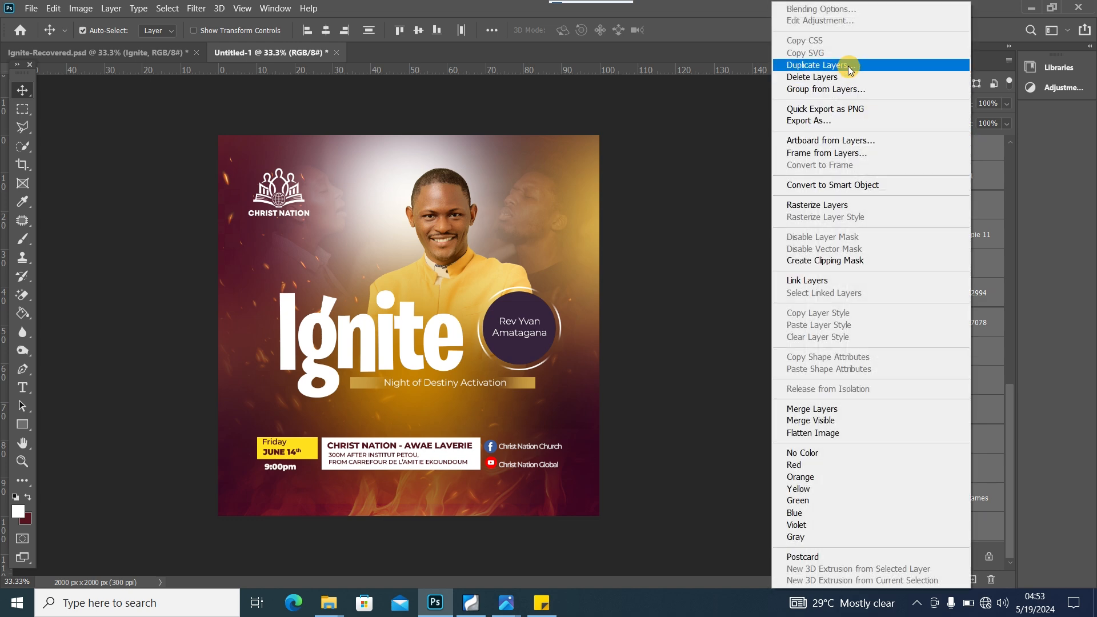
{"action": "left_click", "coordinate": [840, 89]}
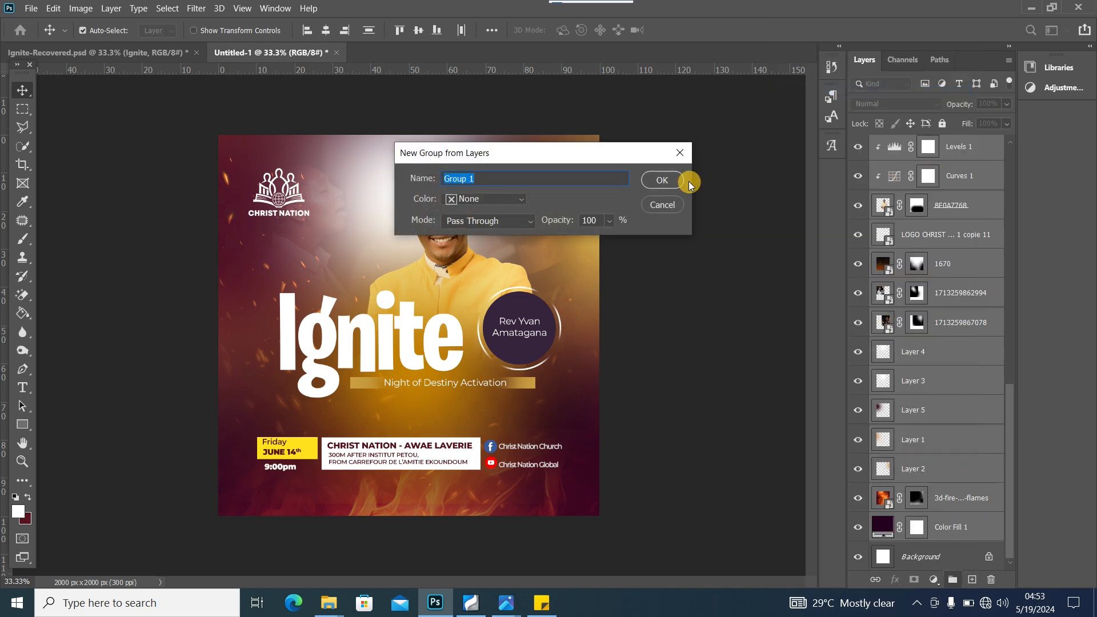
{"action": "left_click", "coordinate": [662, 181]}
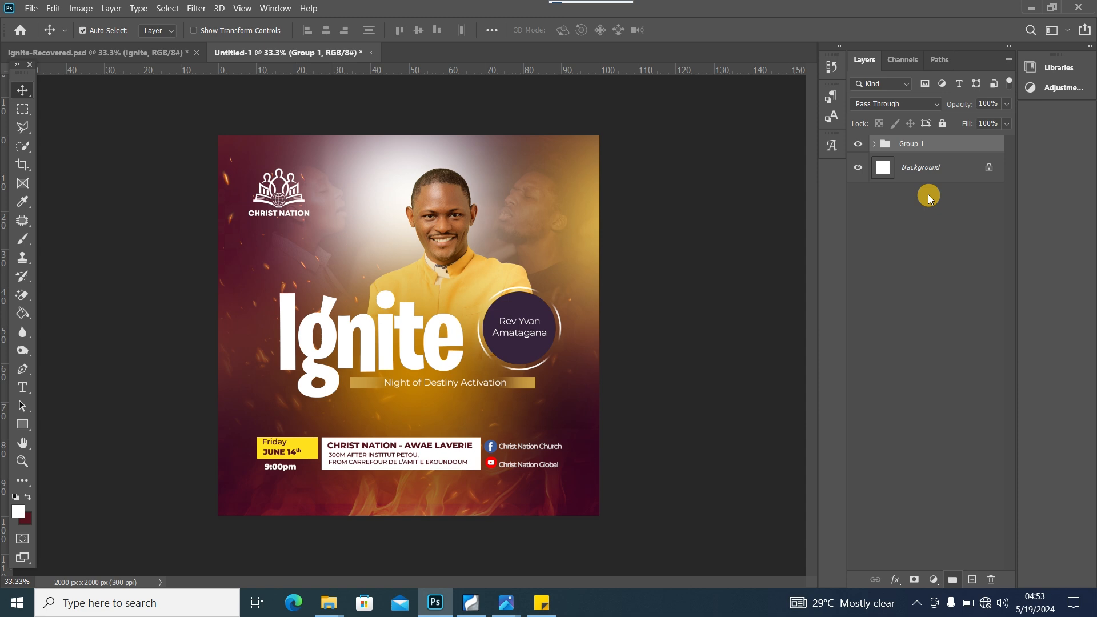
Step: Duplicate Group 1, hide the original group, and convert the copy to a smart object
{"action": "key", "text": "ctrl+j"}
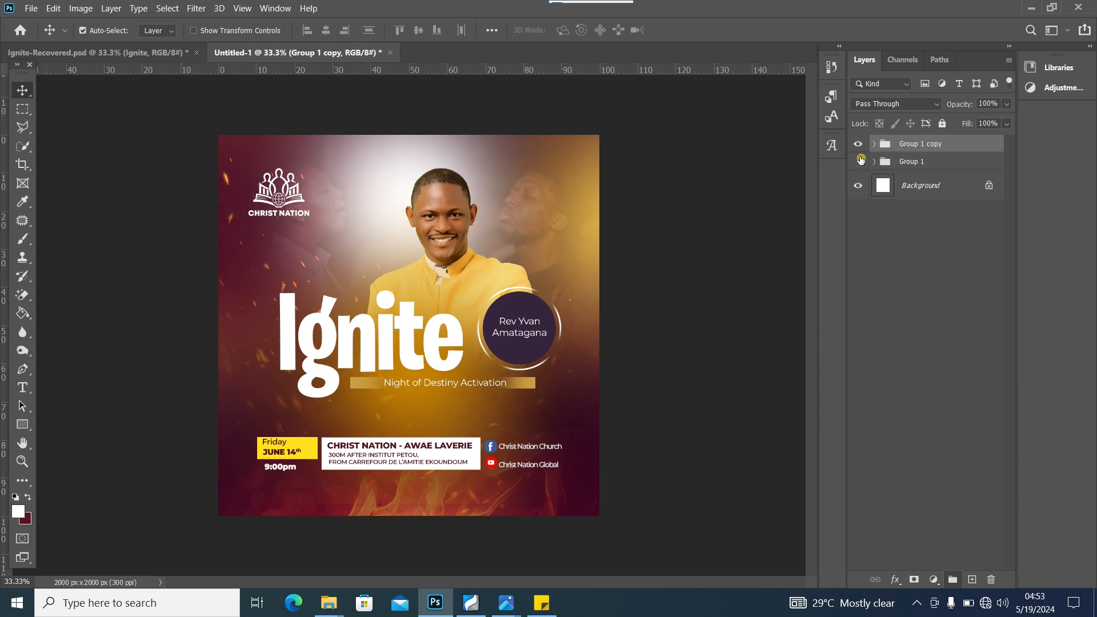
{"action": "right_click", "coordinate": [949, 143]}
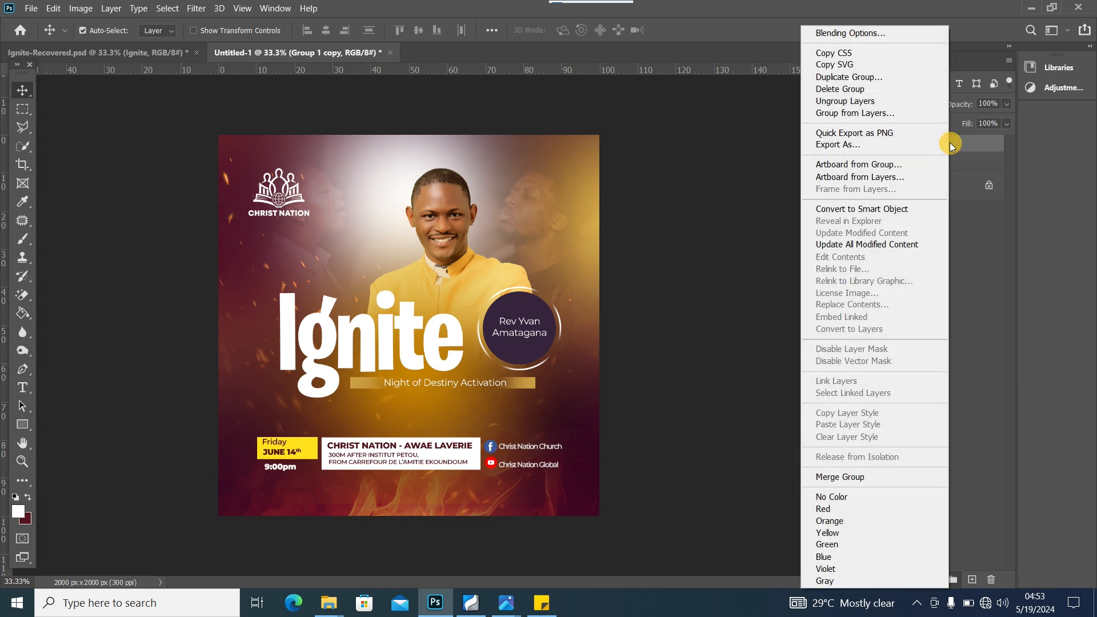
{"action": "left_click", "coordinate": [894, 209]}
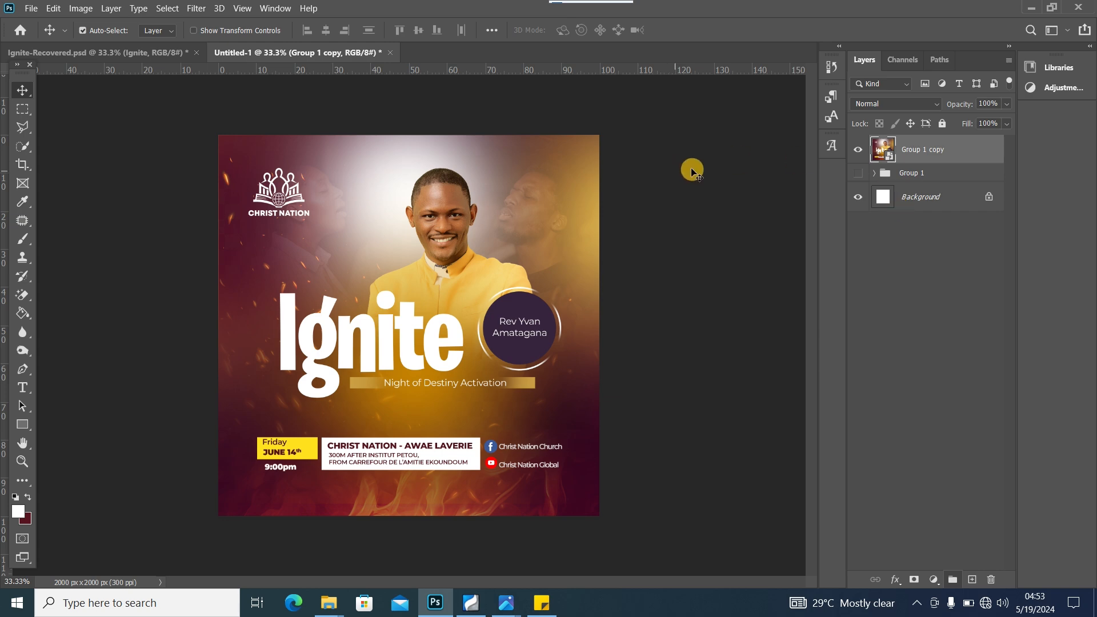
Step: Start a Camera Raw filter on the Group 1 copy with Temperature +4, Contrast +3, Highlights -21 and Whites +11
{"action": "left_click", "coordinate": [197, 8]}
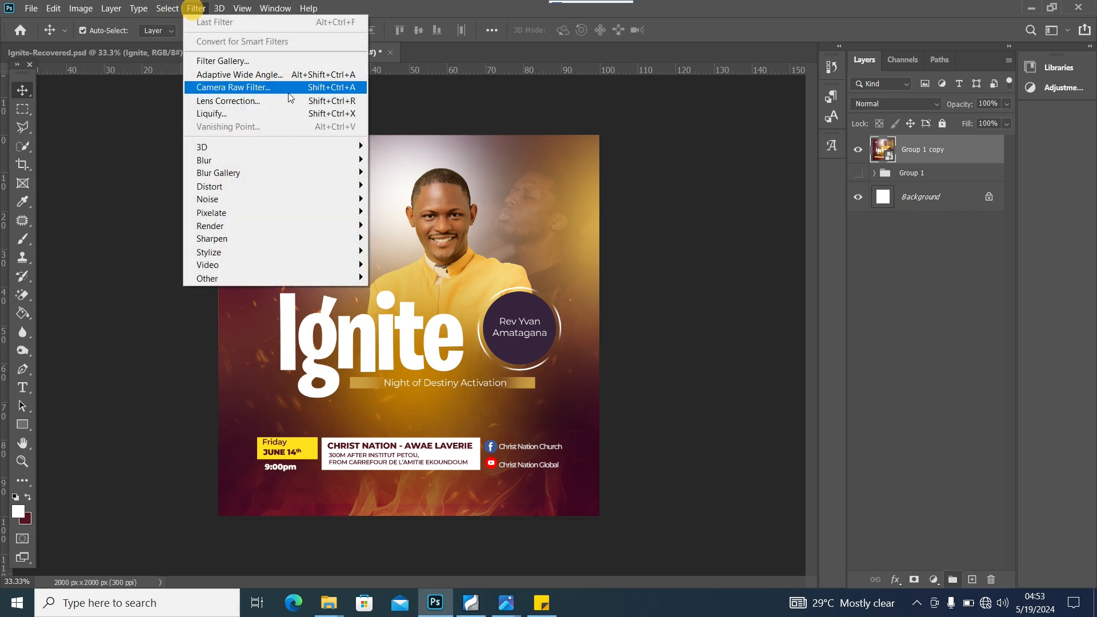
{"action": "left_click", "coordinate": [276, 88]}
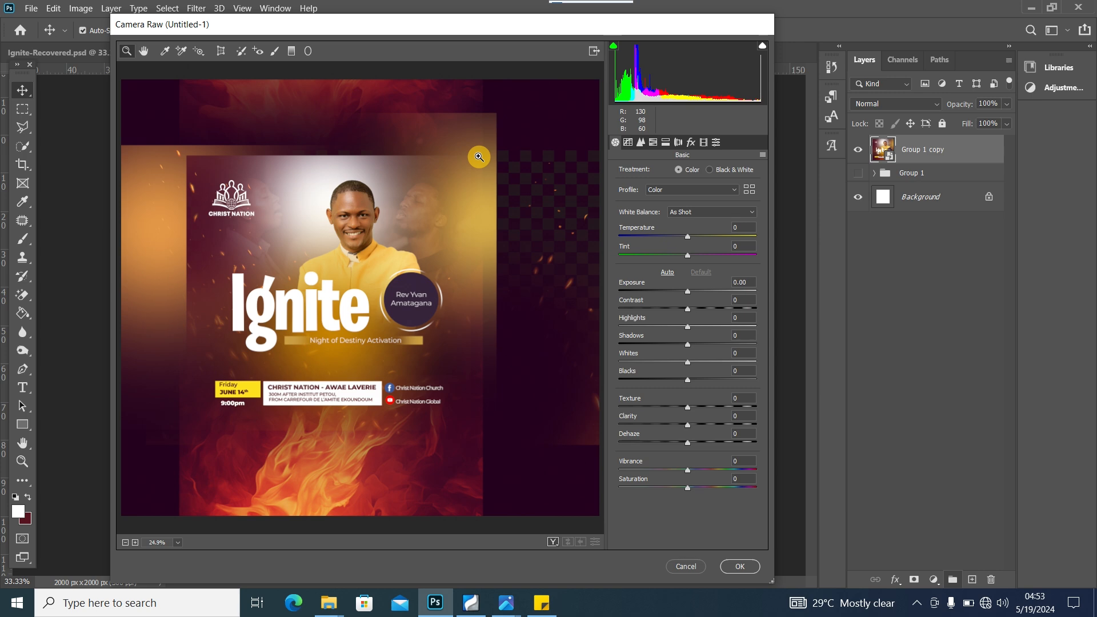
{"action": "left_click", "coordinate": [478, 157]}
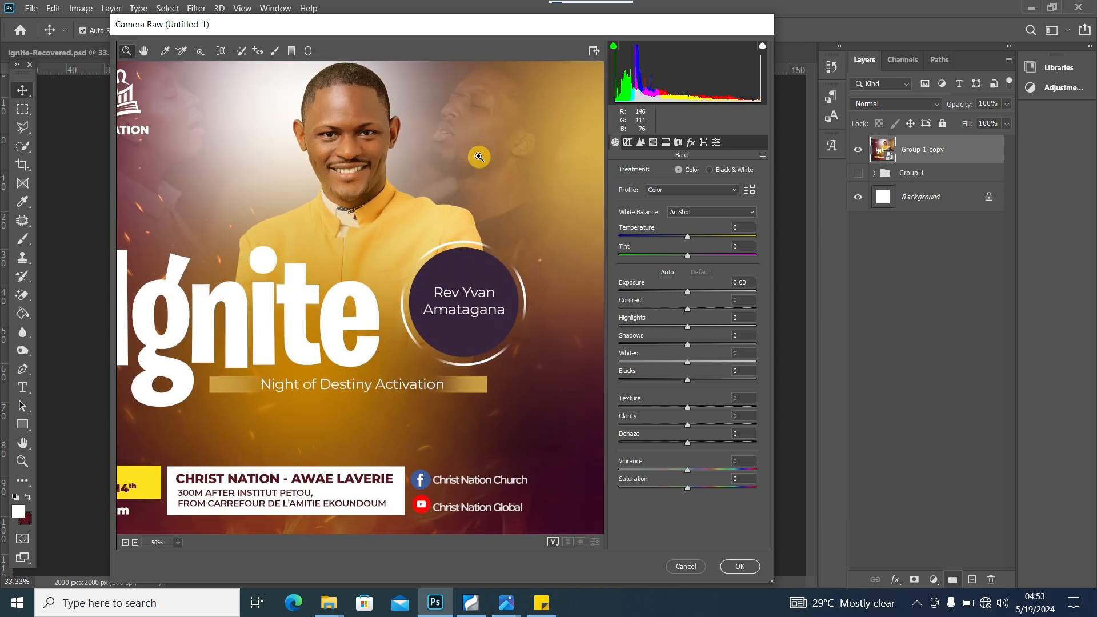
{"action": "left_click", "coordinate": [479, 157], "text": "alt"}
{"action": "left_click_drag", "start_coordinate": [405, 192], "coordinate": [436, 193]}
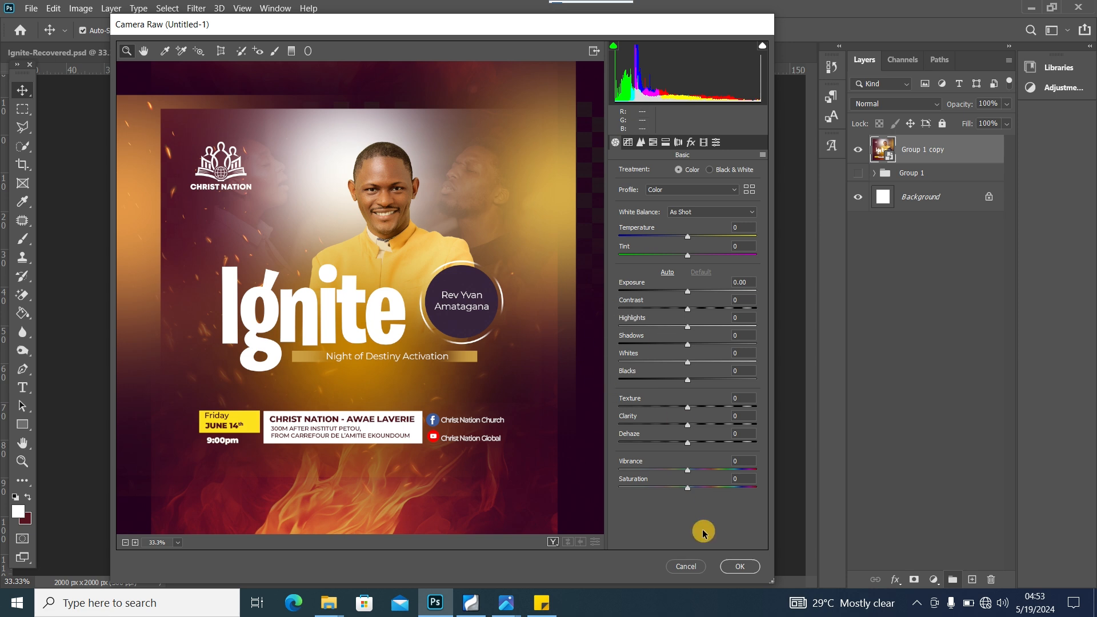
{"action": "left_click_drag", "start_coordinate": [650, 29], "coordinate": [649, 16]}
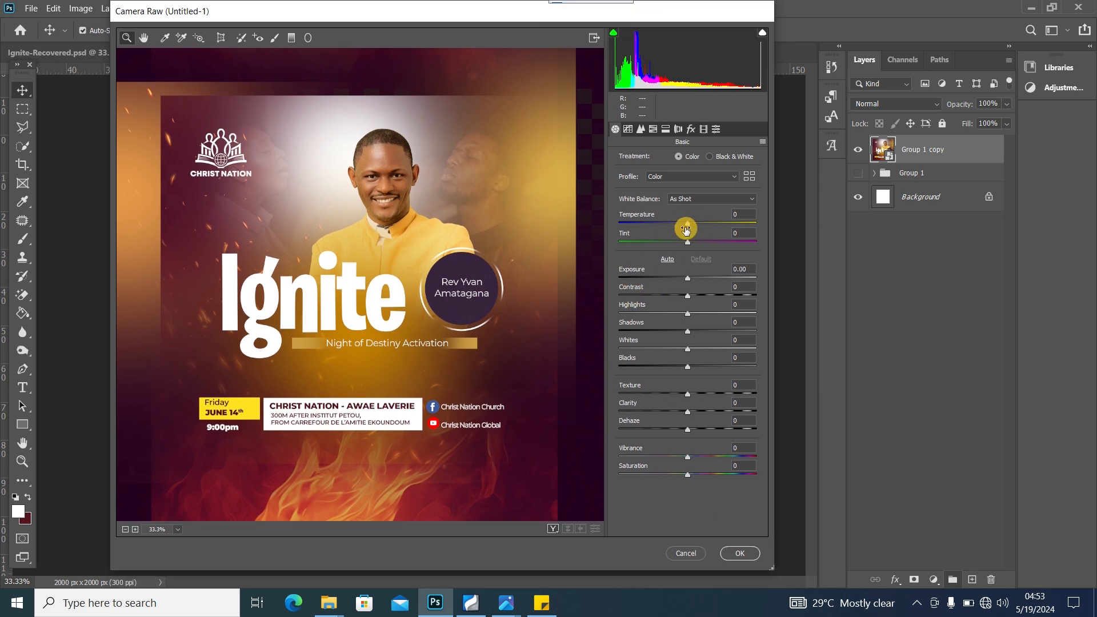
{"action": "left_click_drag", "start_coordinate": [688, 227], "coordinate": [691, 228]}
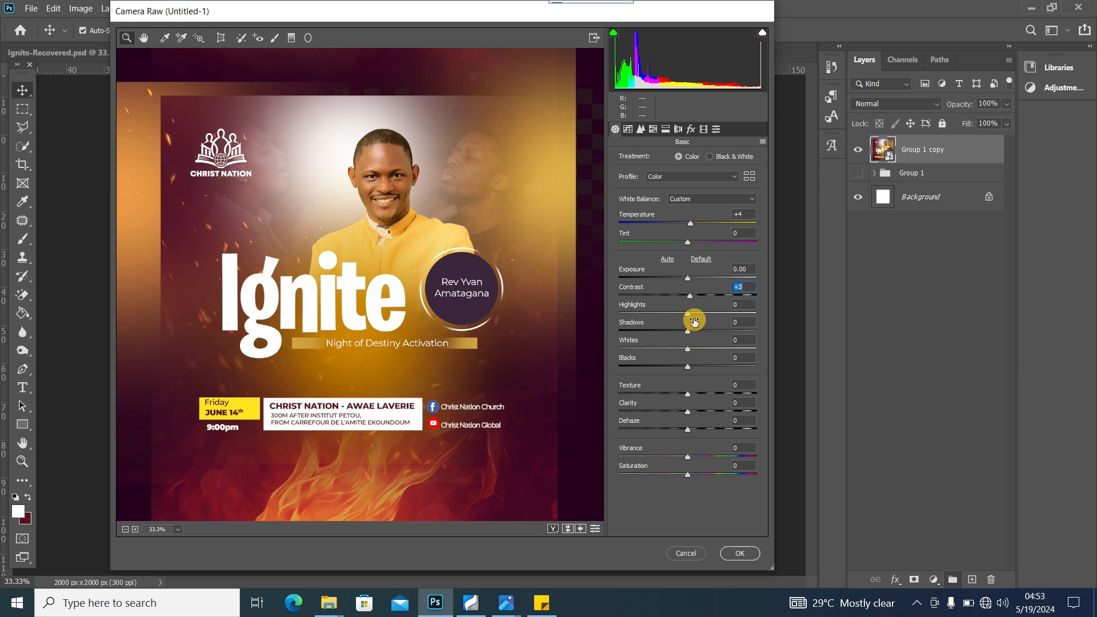
{"action": "left_click_drag", "start_coordinate": [682, 316], "coordinate": [675, 313]}
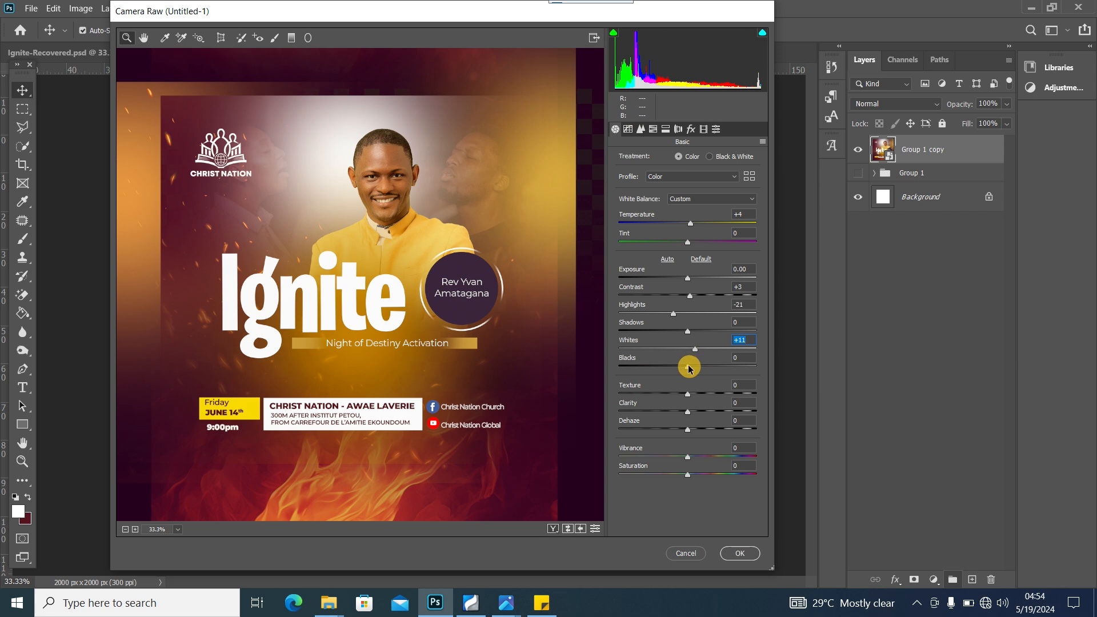
Step: Set Blacks -29, Texture +4, Clarity +7, Dehaze +17 and a sharpening amount of 52, and apply the Camera Raw filter
{"action": "left_click_drag", "start_coordinate": [689, 367], "coordinate": [678, 366]}
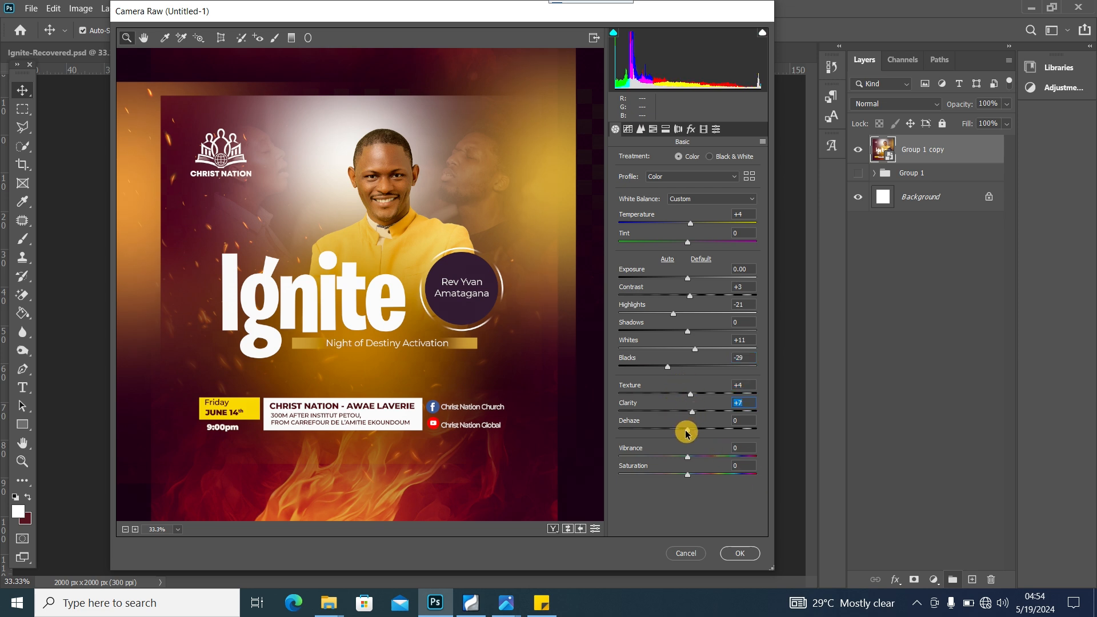
{"action": "left_click_drag", "start_coordinate": [693, 434], "coordinate": [698, 434]}
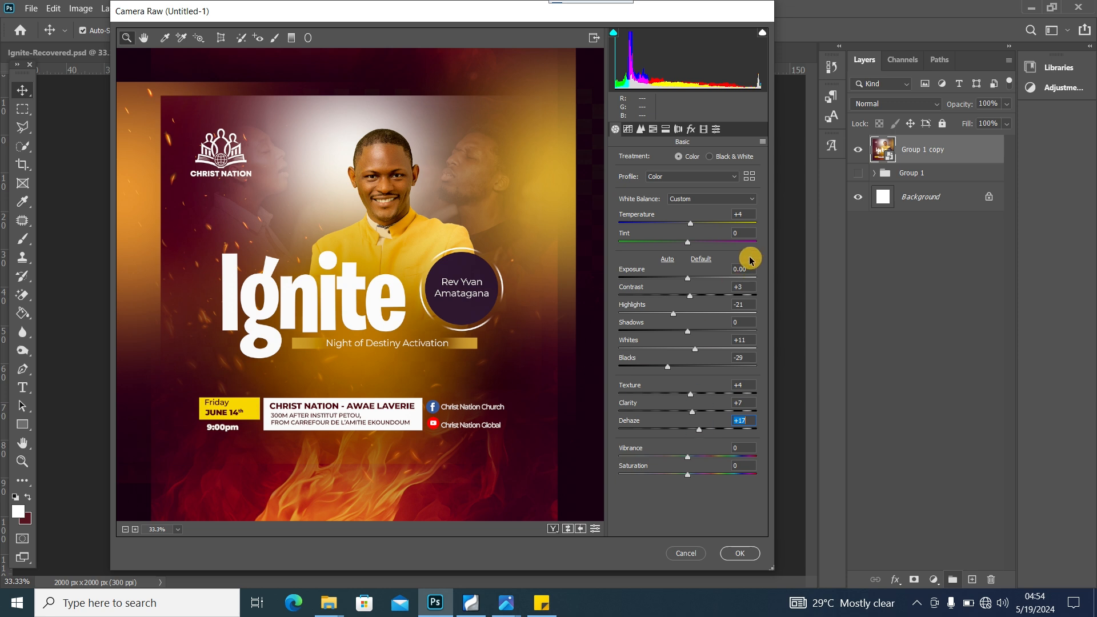
{"action": "left_click", "coordinate": [640, 129]}
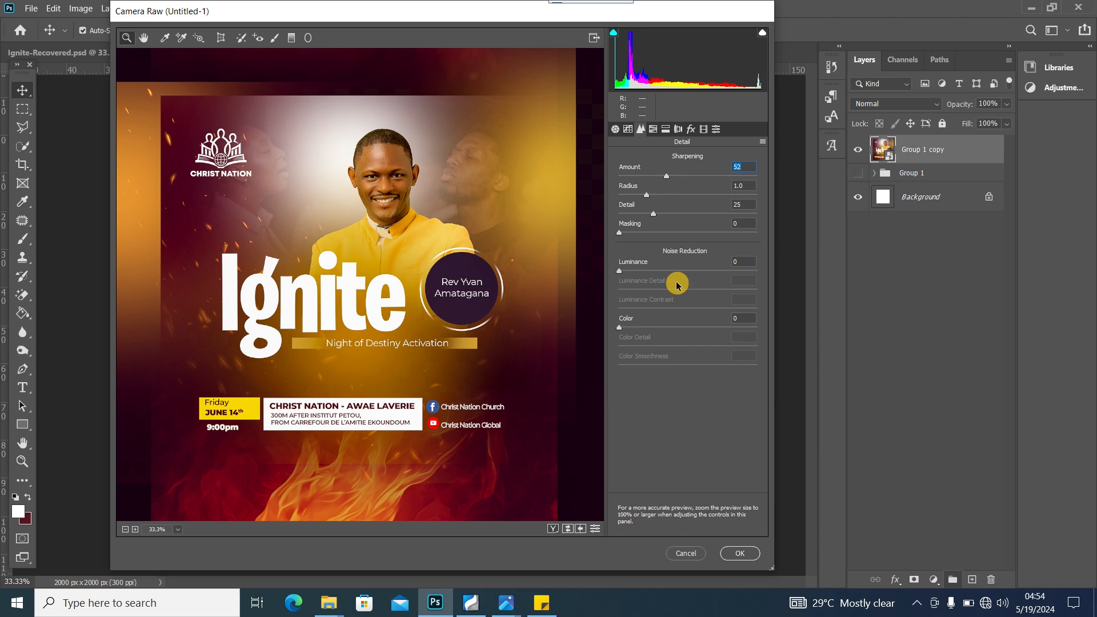
{"action": "left_click", "coordinate": [739, 553]}
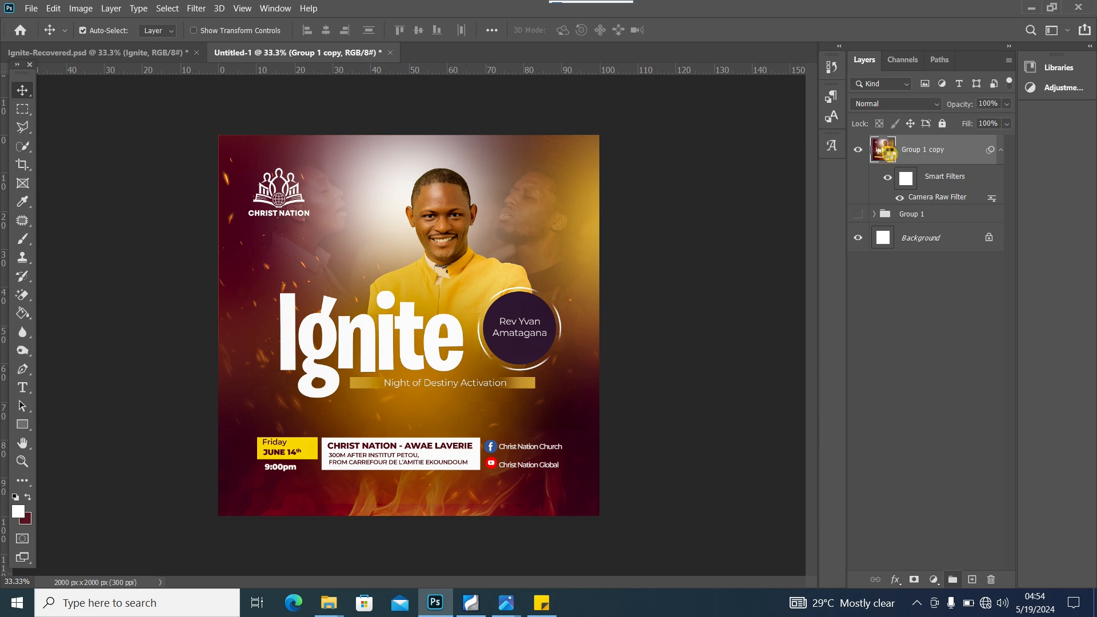
Step: Open the Group 1 copy smart object's contents and reduce the portrait's Curves 1 adjustment to 25% opacity
{"action": "double_click", "coordinate": [882, 150]}
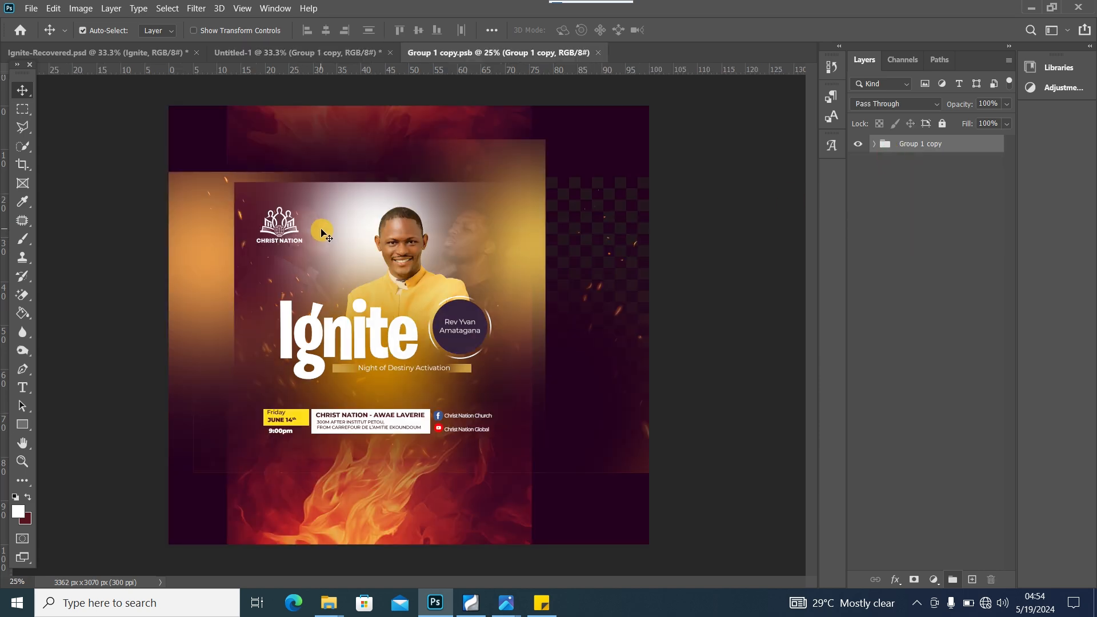
{"action": "key", "text": "ctrl+plus"}
{"action": "key", "text": "ctrl+plus"}
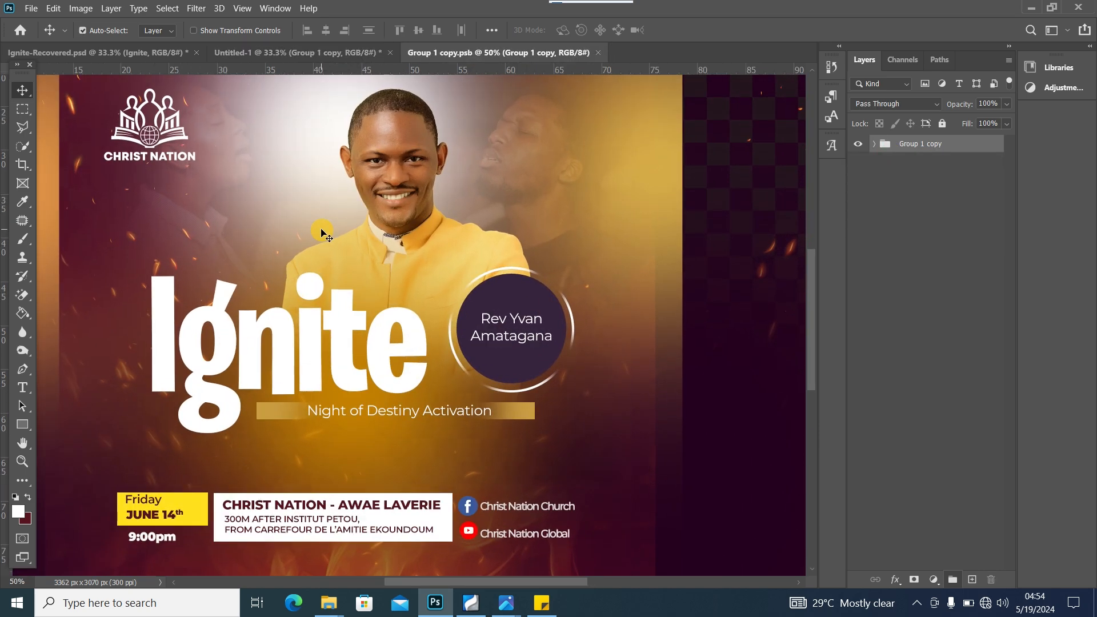
{"action": "left_click", "coordinate": [874, 143]}
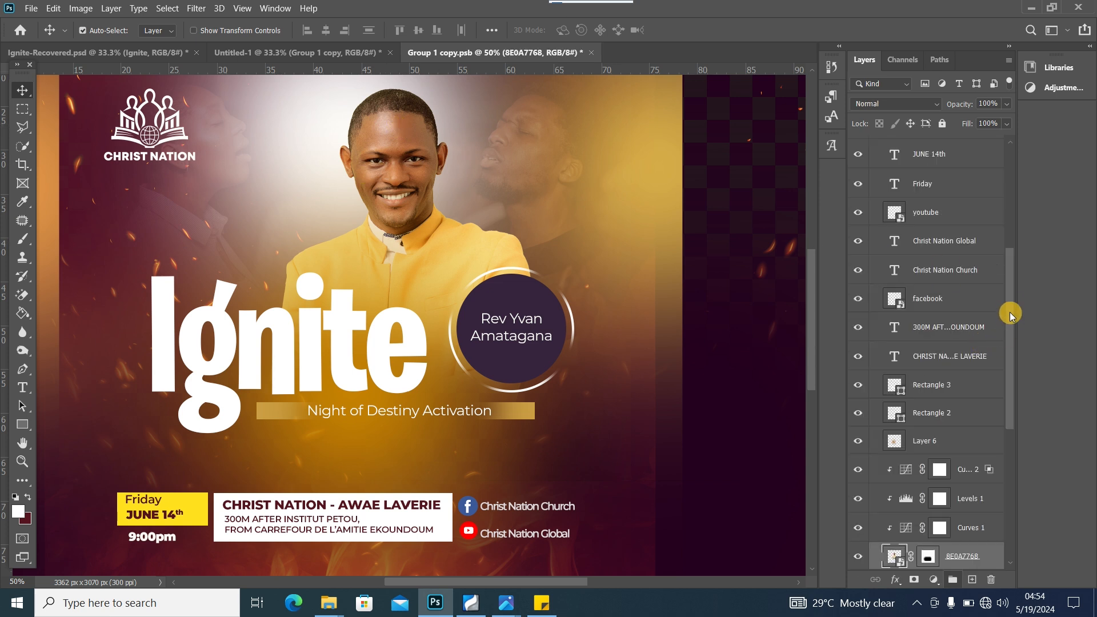
{"action": "left_click_drag", "start_coordinate": [1010, 312], "coordinate": [1010, 509]}
{"action": "left_click", "coordinate": [885, 331]}
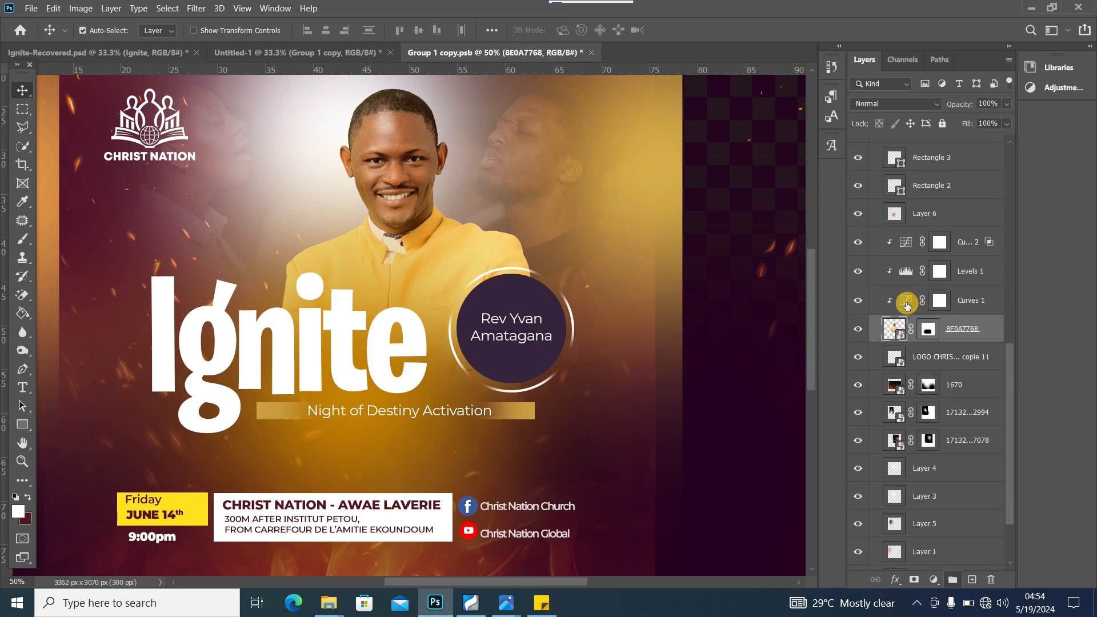
{"action": "left_click", "coordinate": [968, 300]}
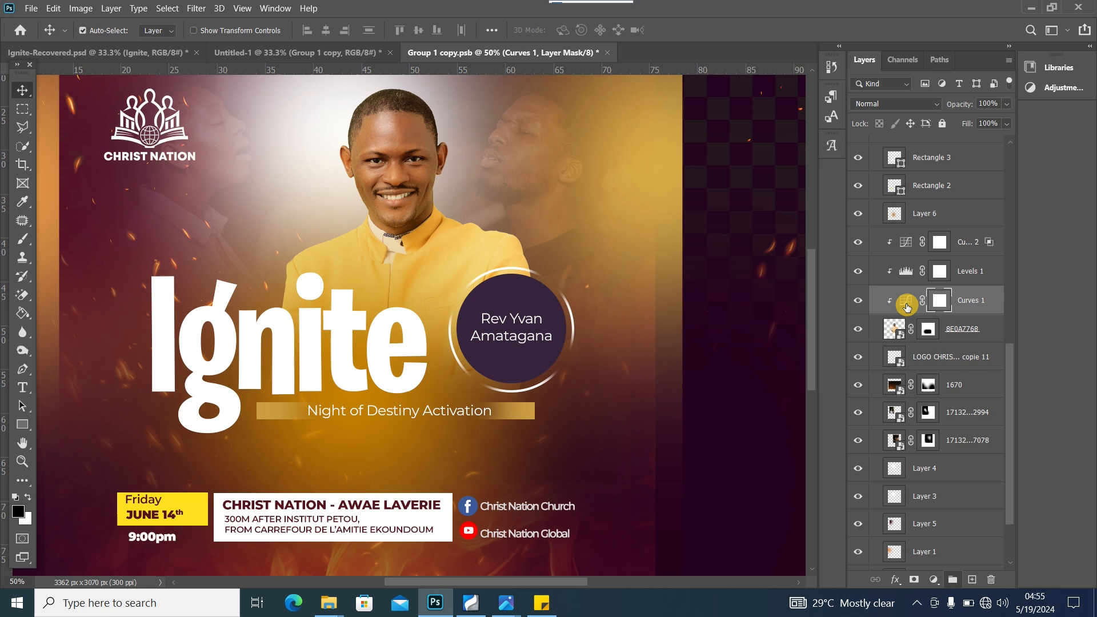
{"action": "left_click", "coordinate": [860, 301]}
{"action": "left_click", "coordinate": [860, 302]}
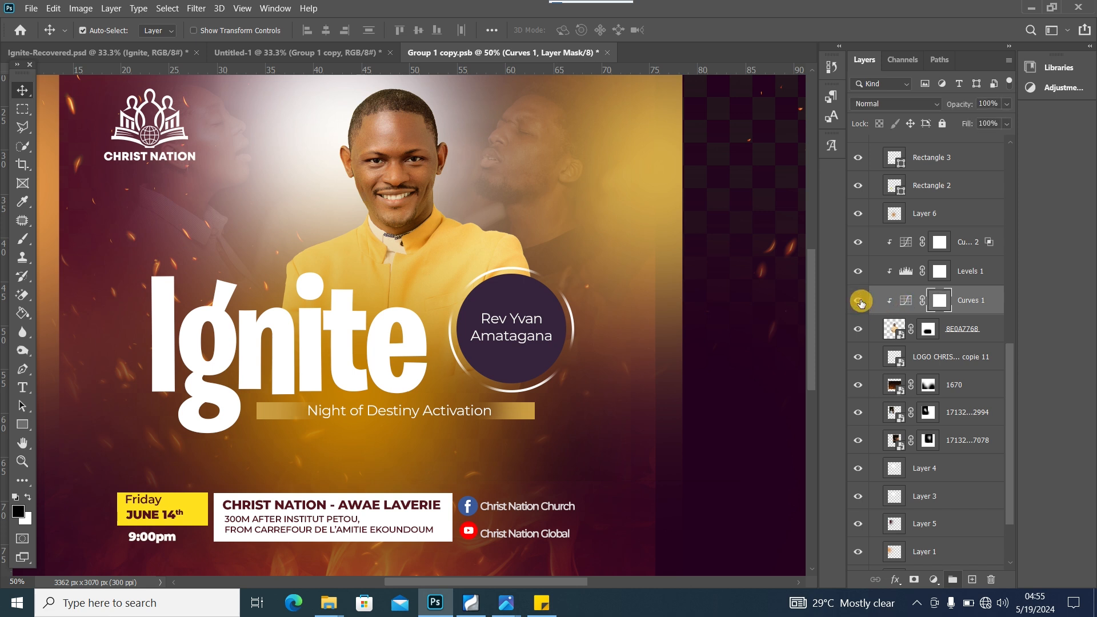
{"action": "left_click", "coordinate": [986, 300]}
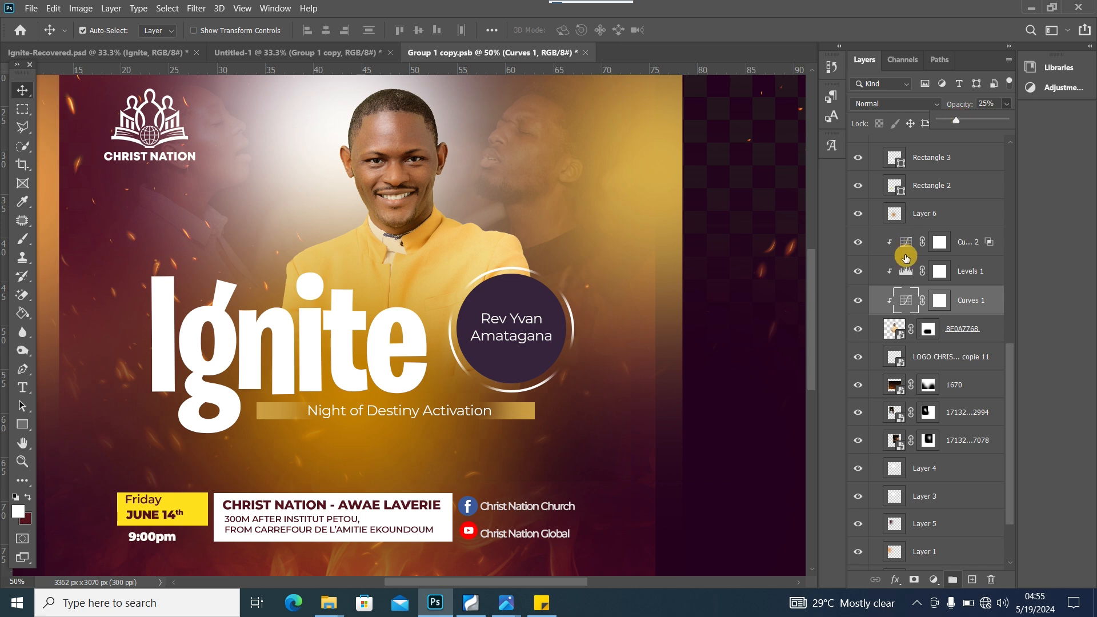
Step: Reduce the portrait's Levels 1 adjustment to 54% opacity and save the smart object's contents
{"action": "left_click", "coordinate": [973, 269]}
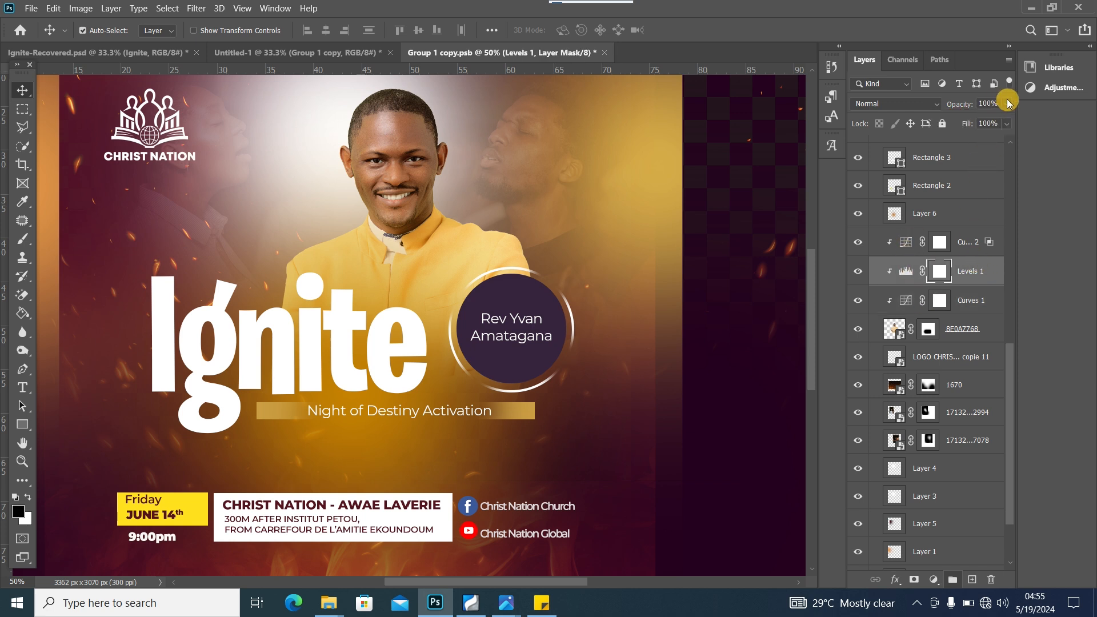
{"action": "left_click", "coordinate": [975, 119]}
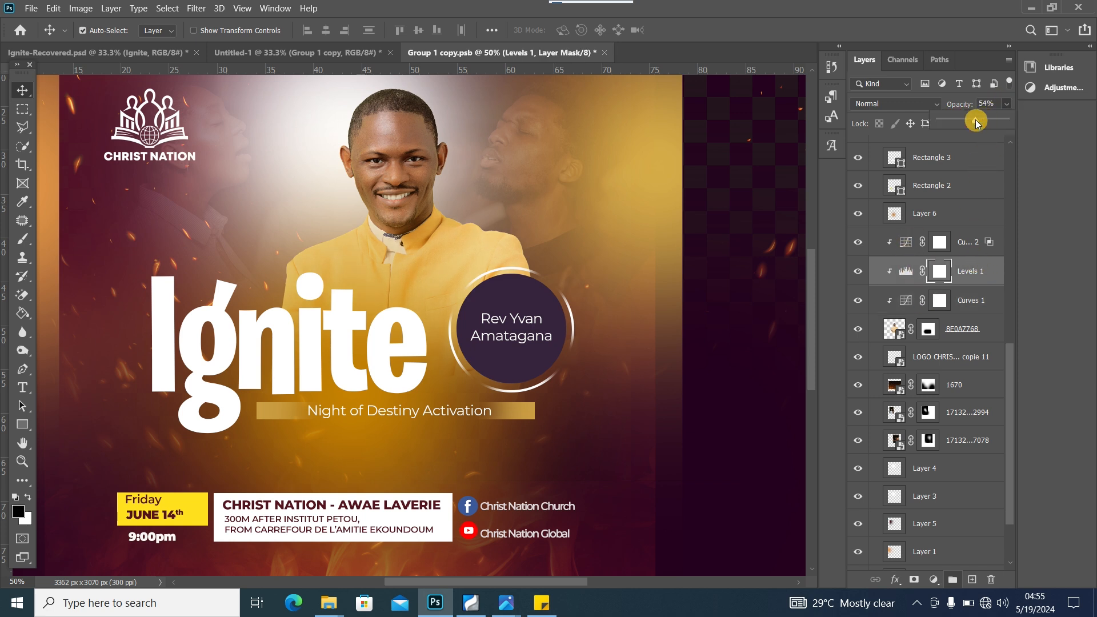
{"action": "key", "text": "ctrl+s"}
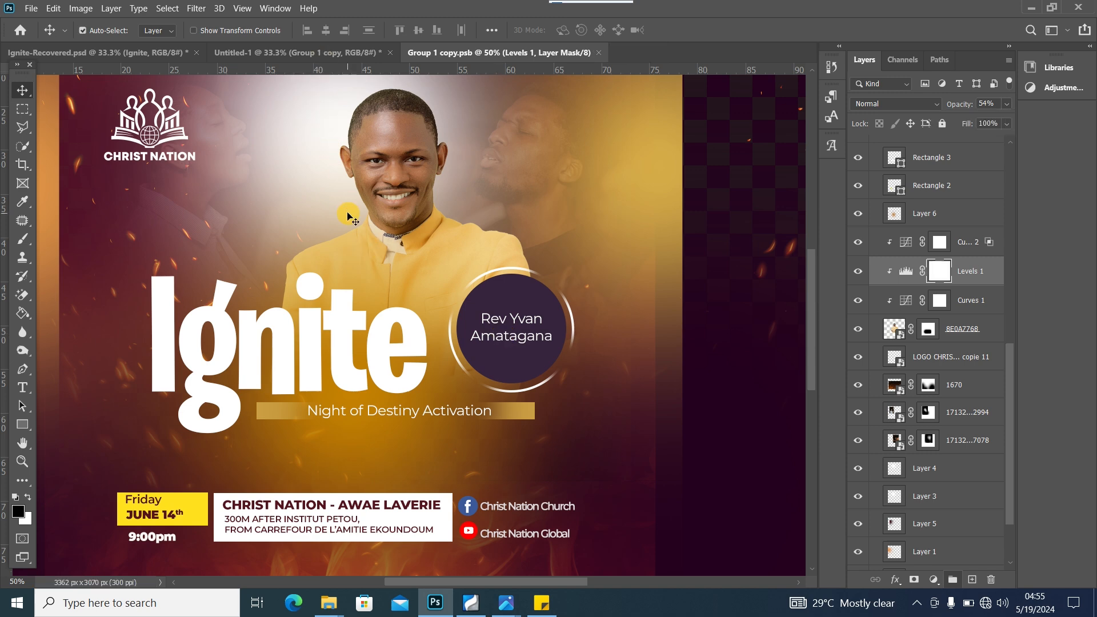
Step: Return to the Untitled-1 document and reapply the Camera Raw filter with Blacks -19, Temperature 0 and slightly lower Dehaze
{"action": "left_click", "coordinate": [340, 53]}
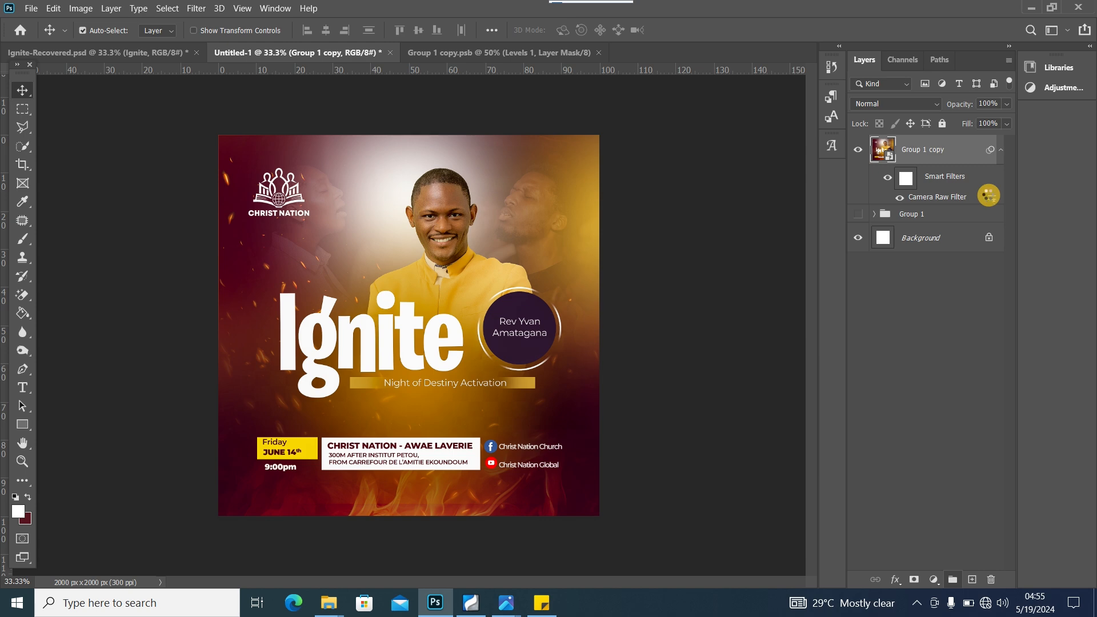
{"action": "double_click", "coordinate": [989, 197]}
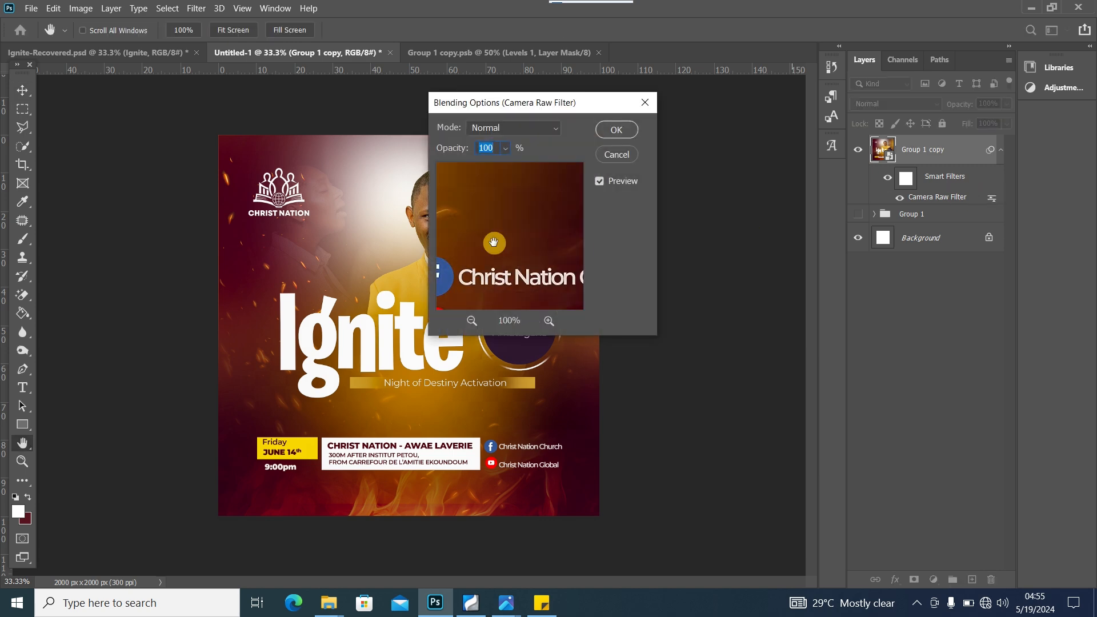
{"action": "left_click", "coordinate": [643, 104]}
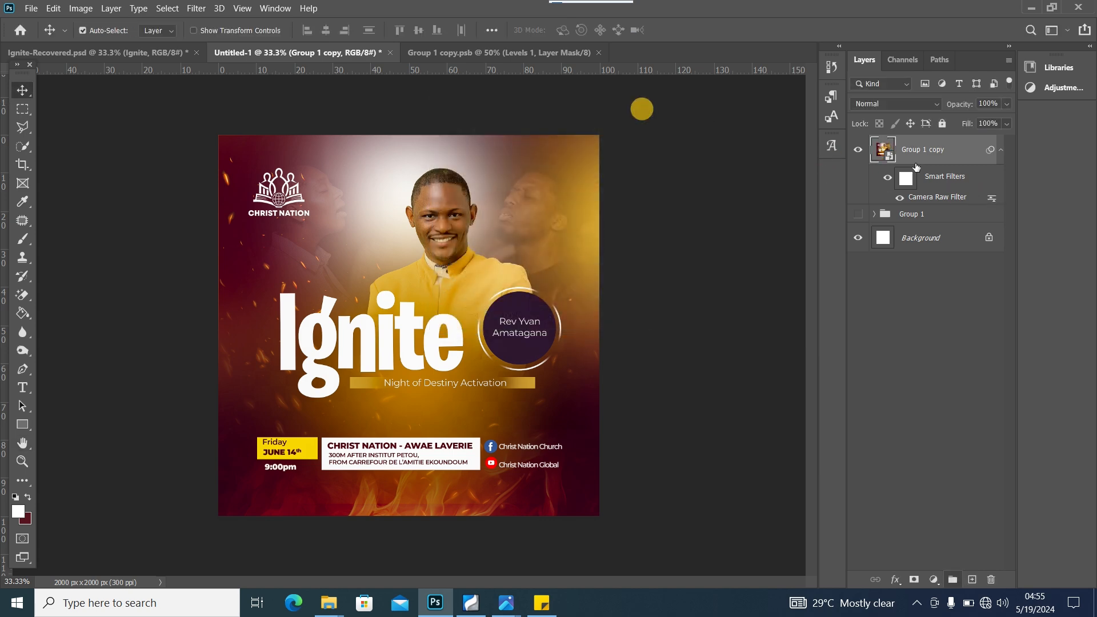
{"action": "double_click", "coordinate": [932, 196]}
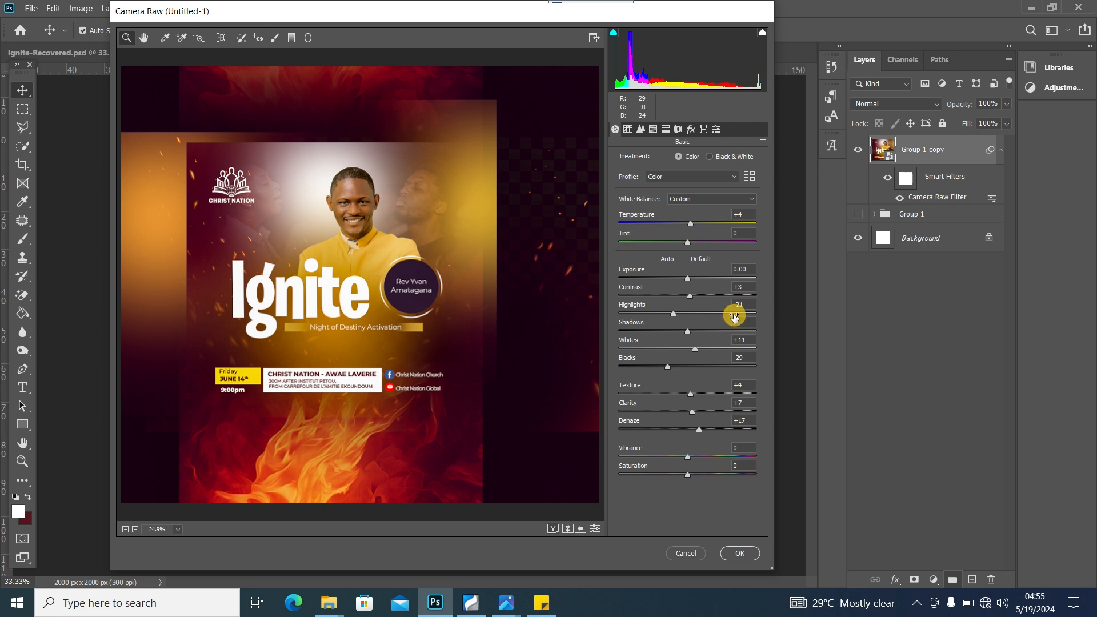
{"action": "left_click_drag", "start_coordinate": [673, 369], "coordinate": [676, 368]}
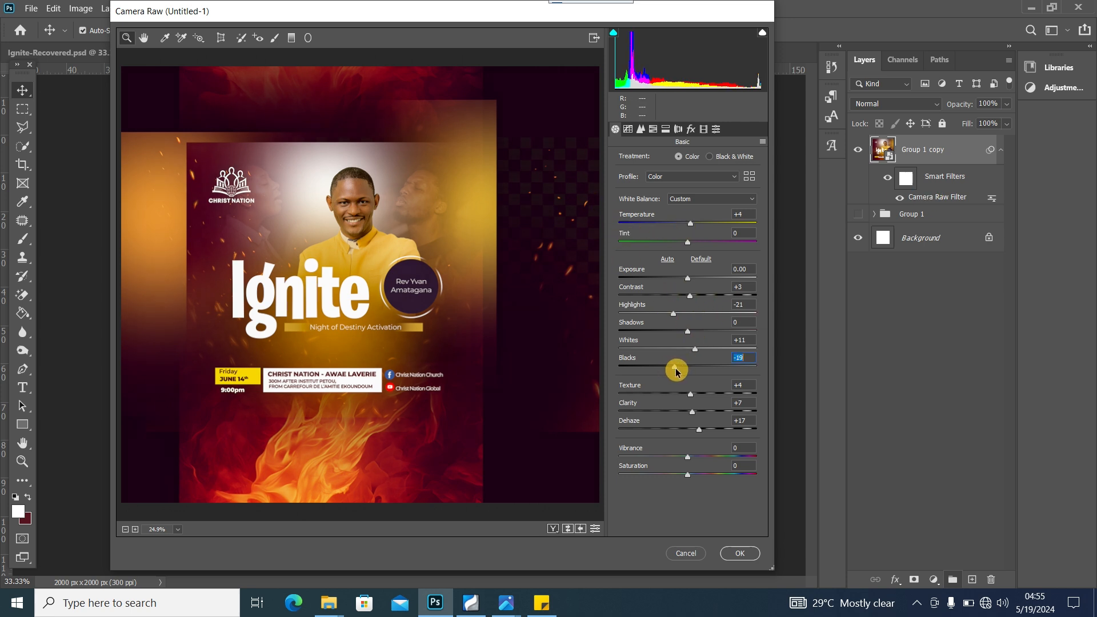
{"action": "double_click", "coordinate": [690, 224]}
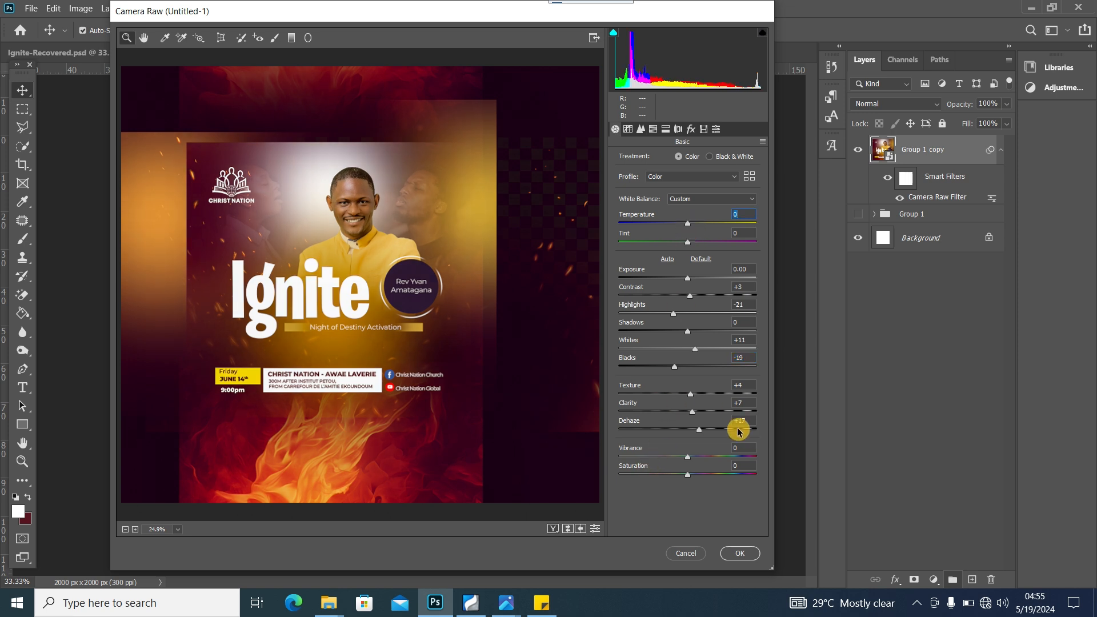
{"action": "left_click_drag", "start_coordinate": [699, 430], "coordinate": [697, 421]}
{"action": "left_click", "coordinate": [739, 554]}
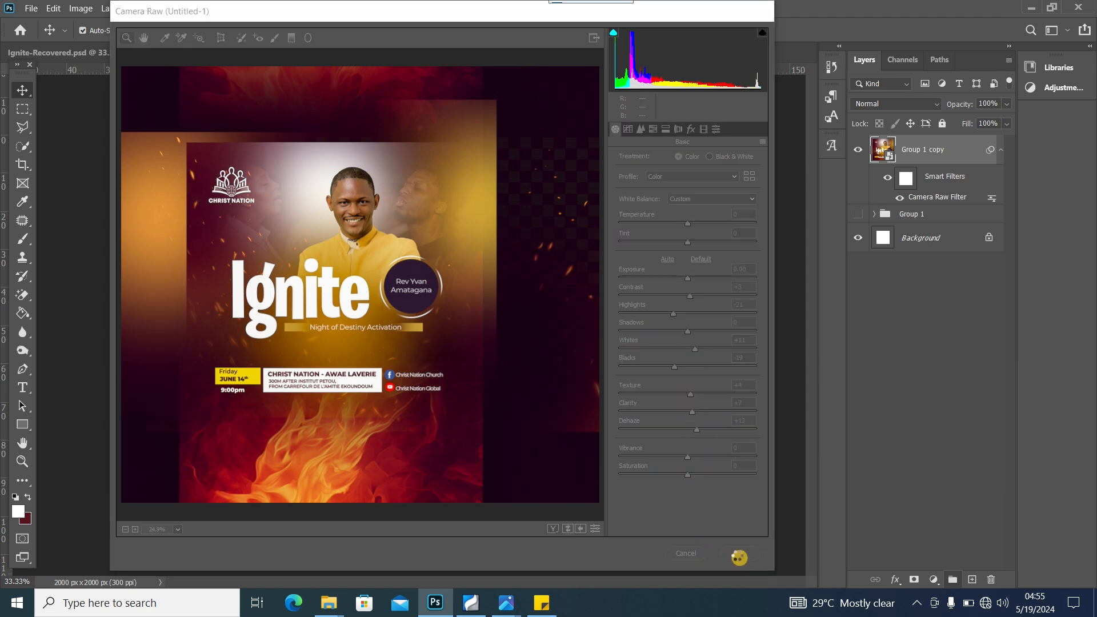